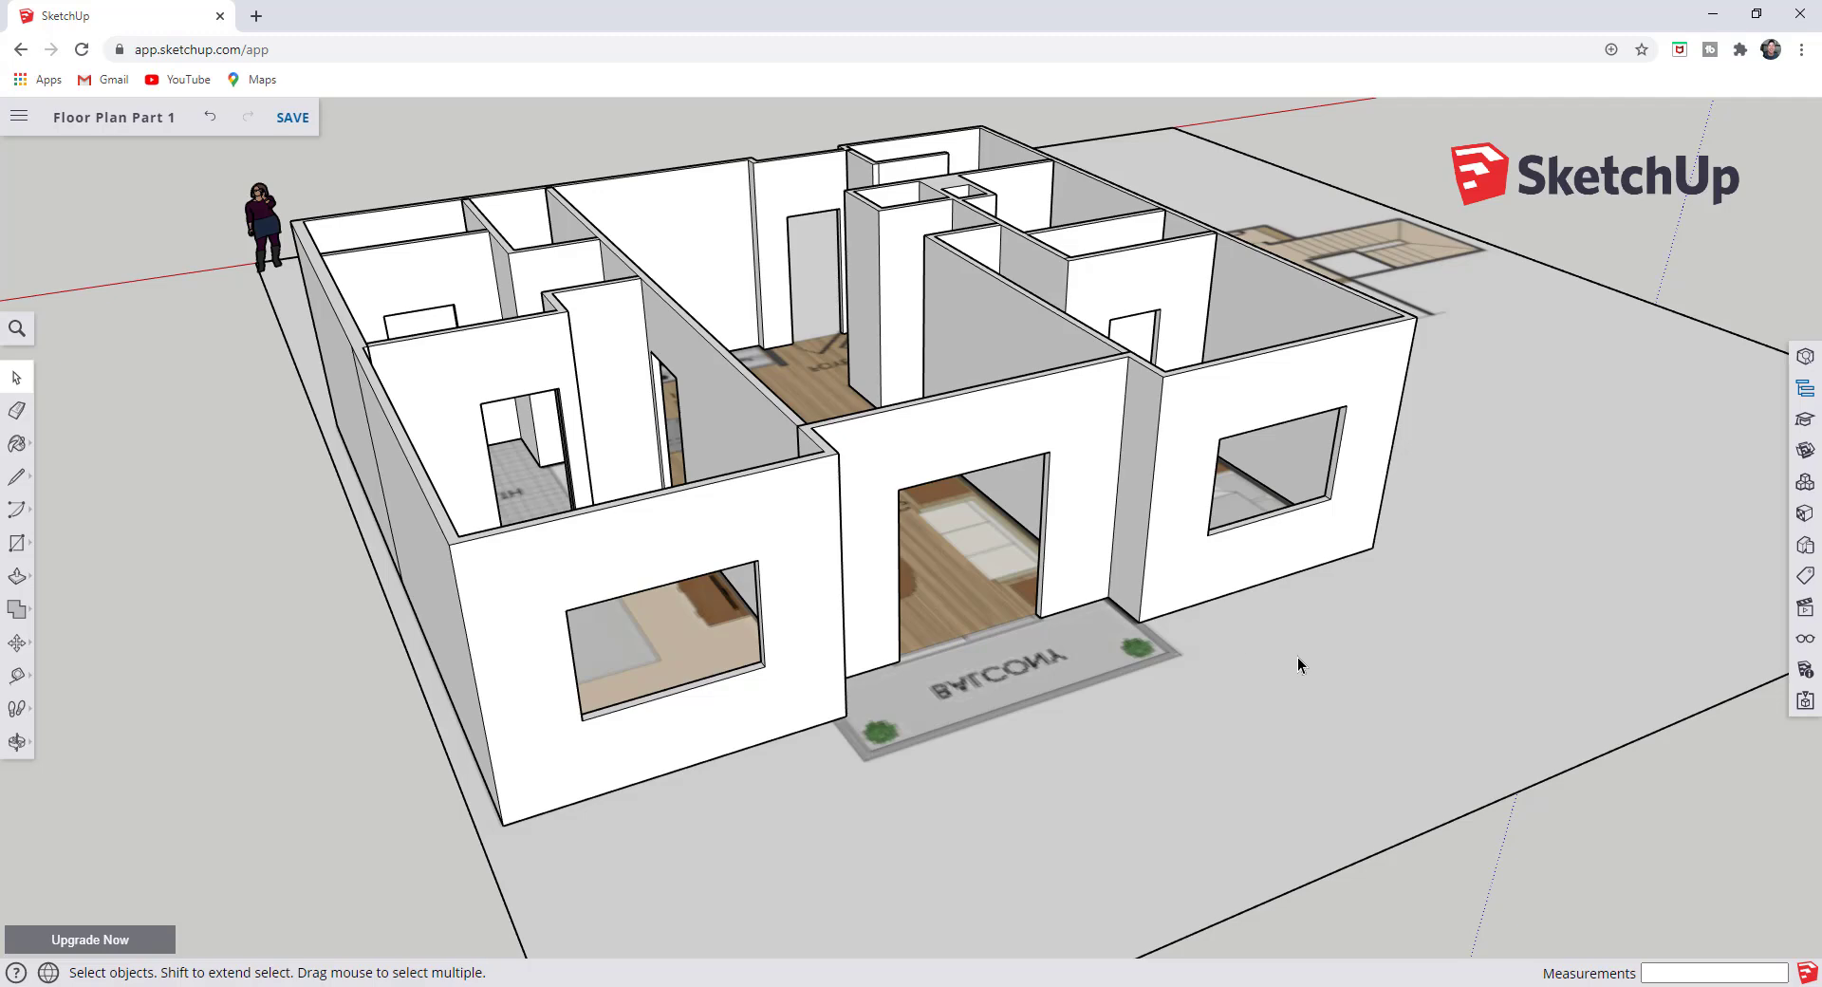
- Draw a rectangle covering the master bedroom window opening, from its lower corner to the opposite upper corner
{"action": "middle_click_drag", "start_coordinate": [1236, 465], "coordinate": [1144, 435]}
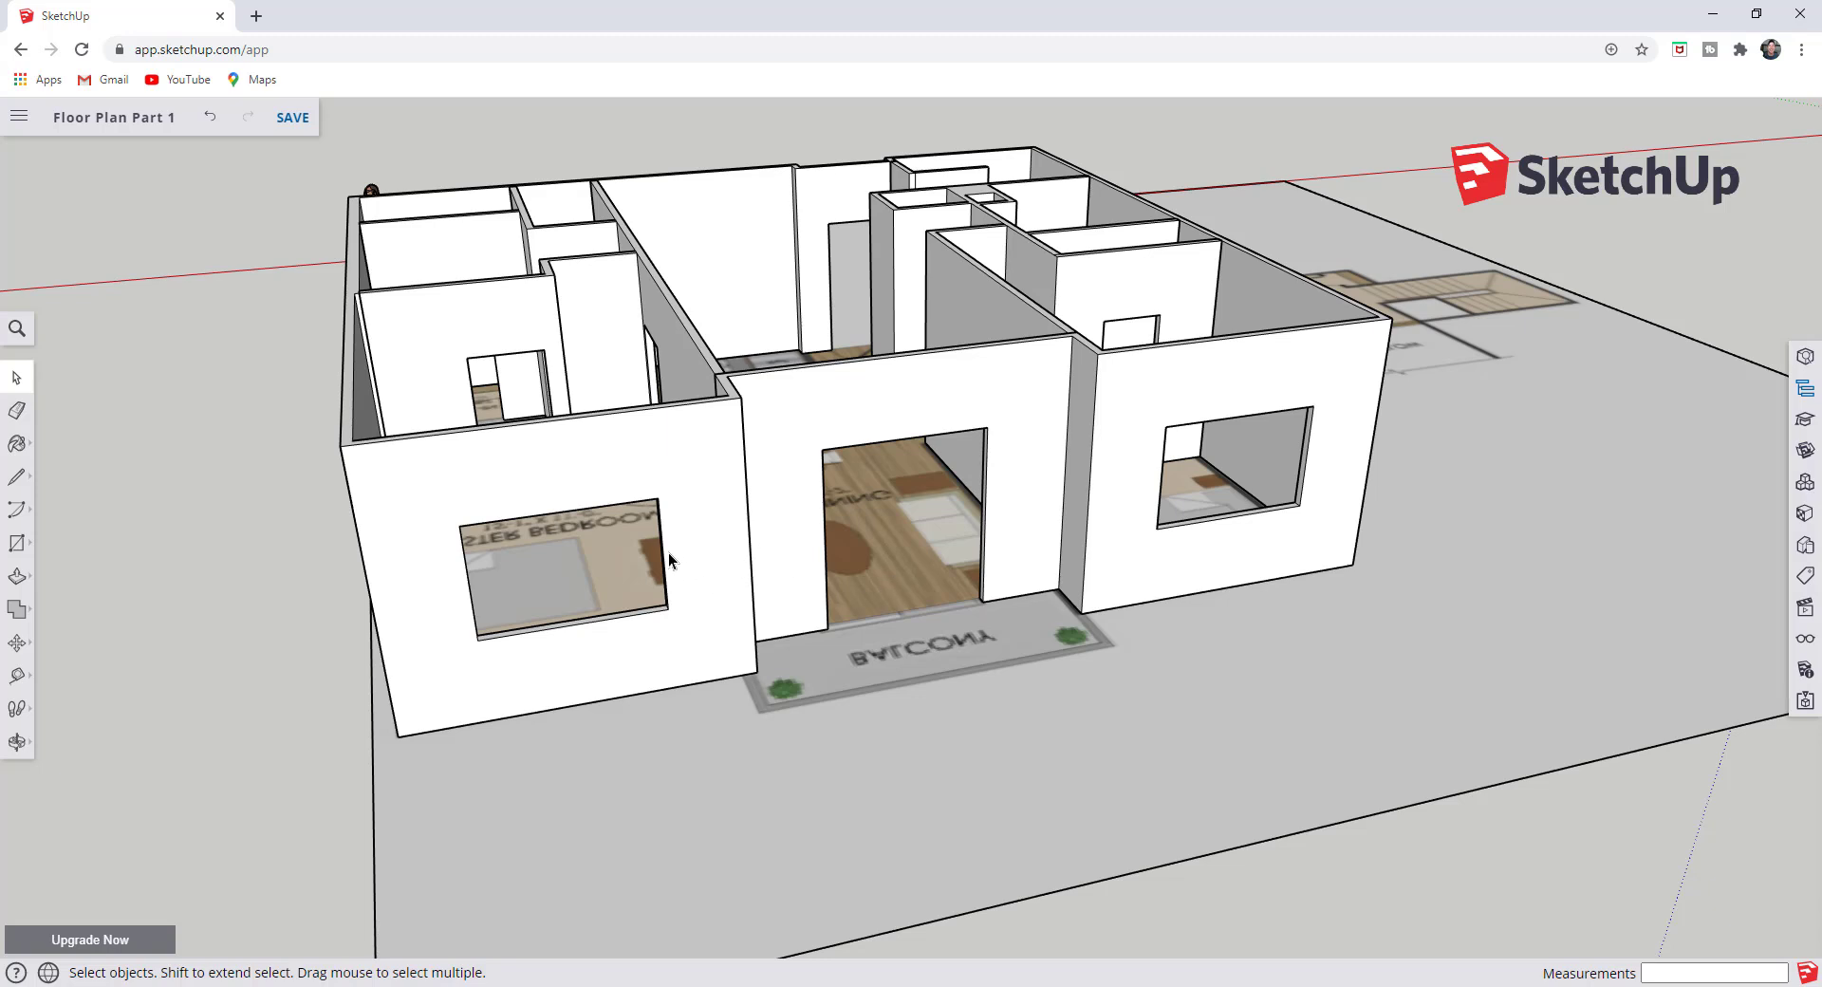
{"action": "scroll", "coordinate": [446, 645], "scroll_direction": "up", "scroll_amount": 5}
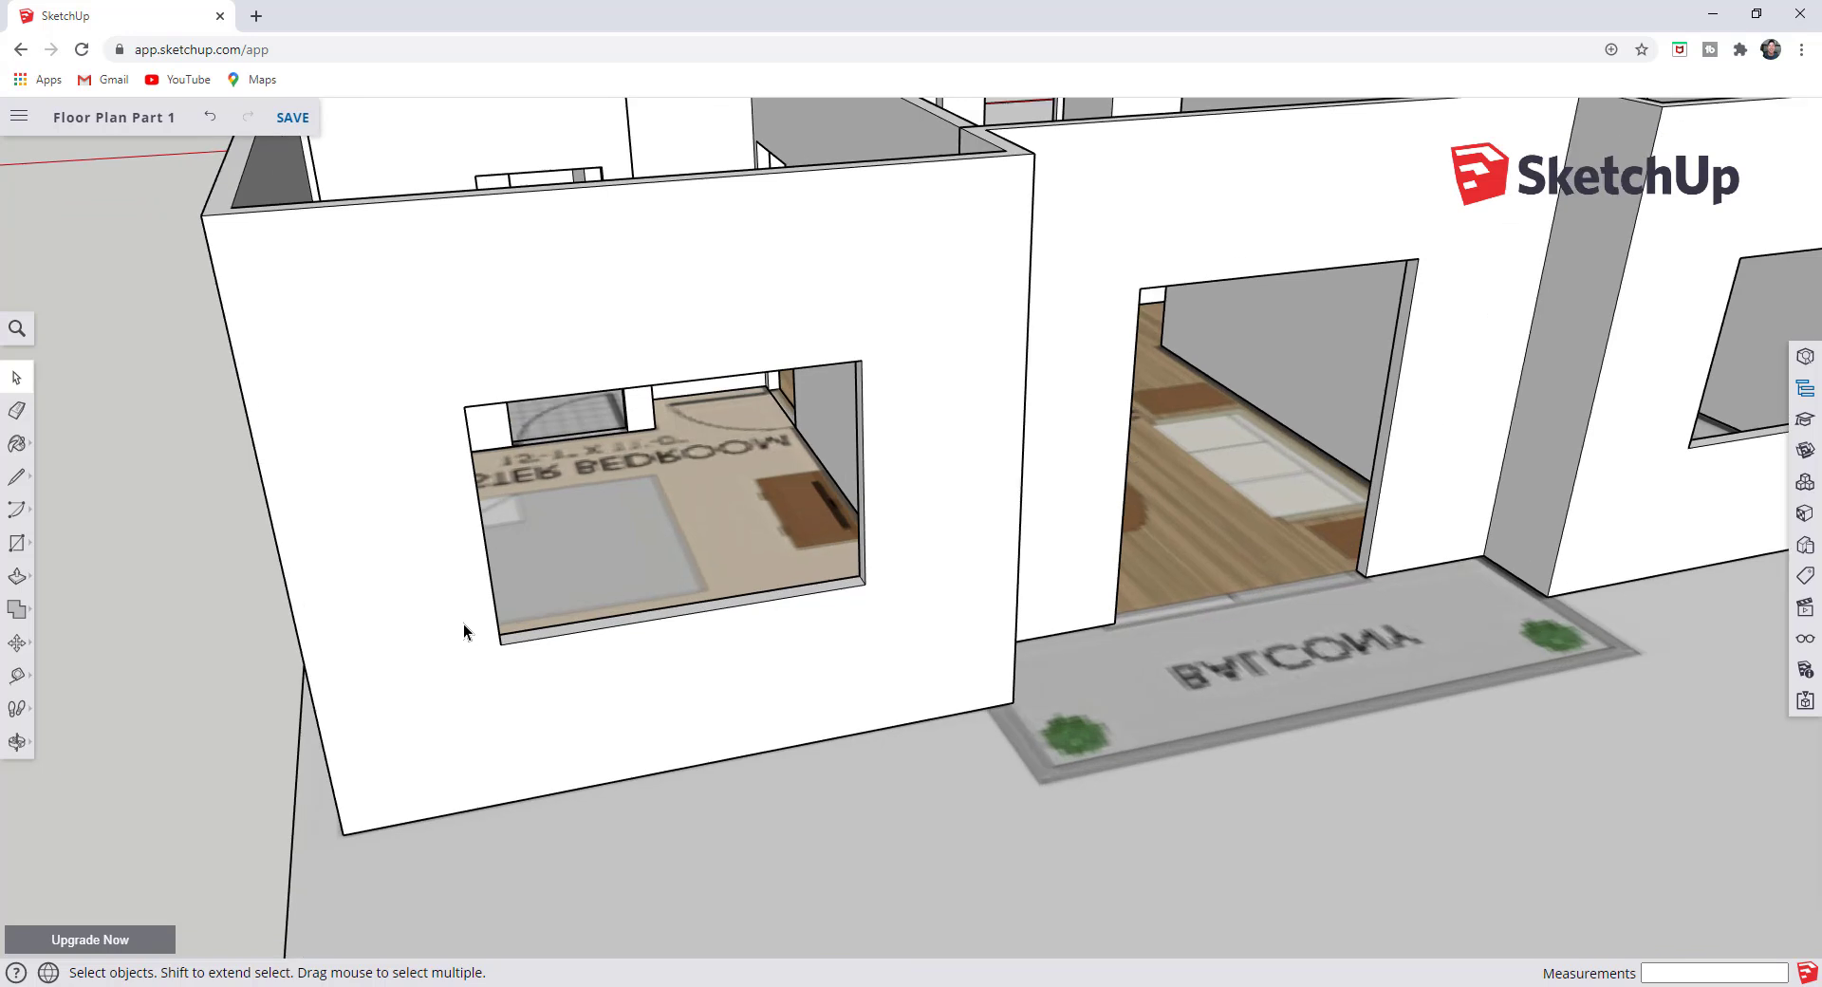
{"action": "middle_click_drag", "start_coordinate": [463, 629], "coordinate": [546, 602]}
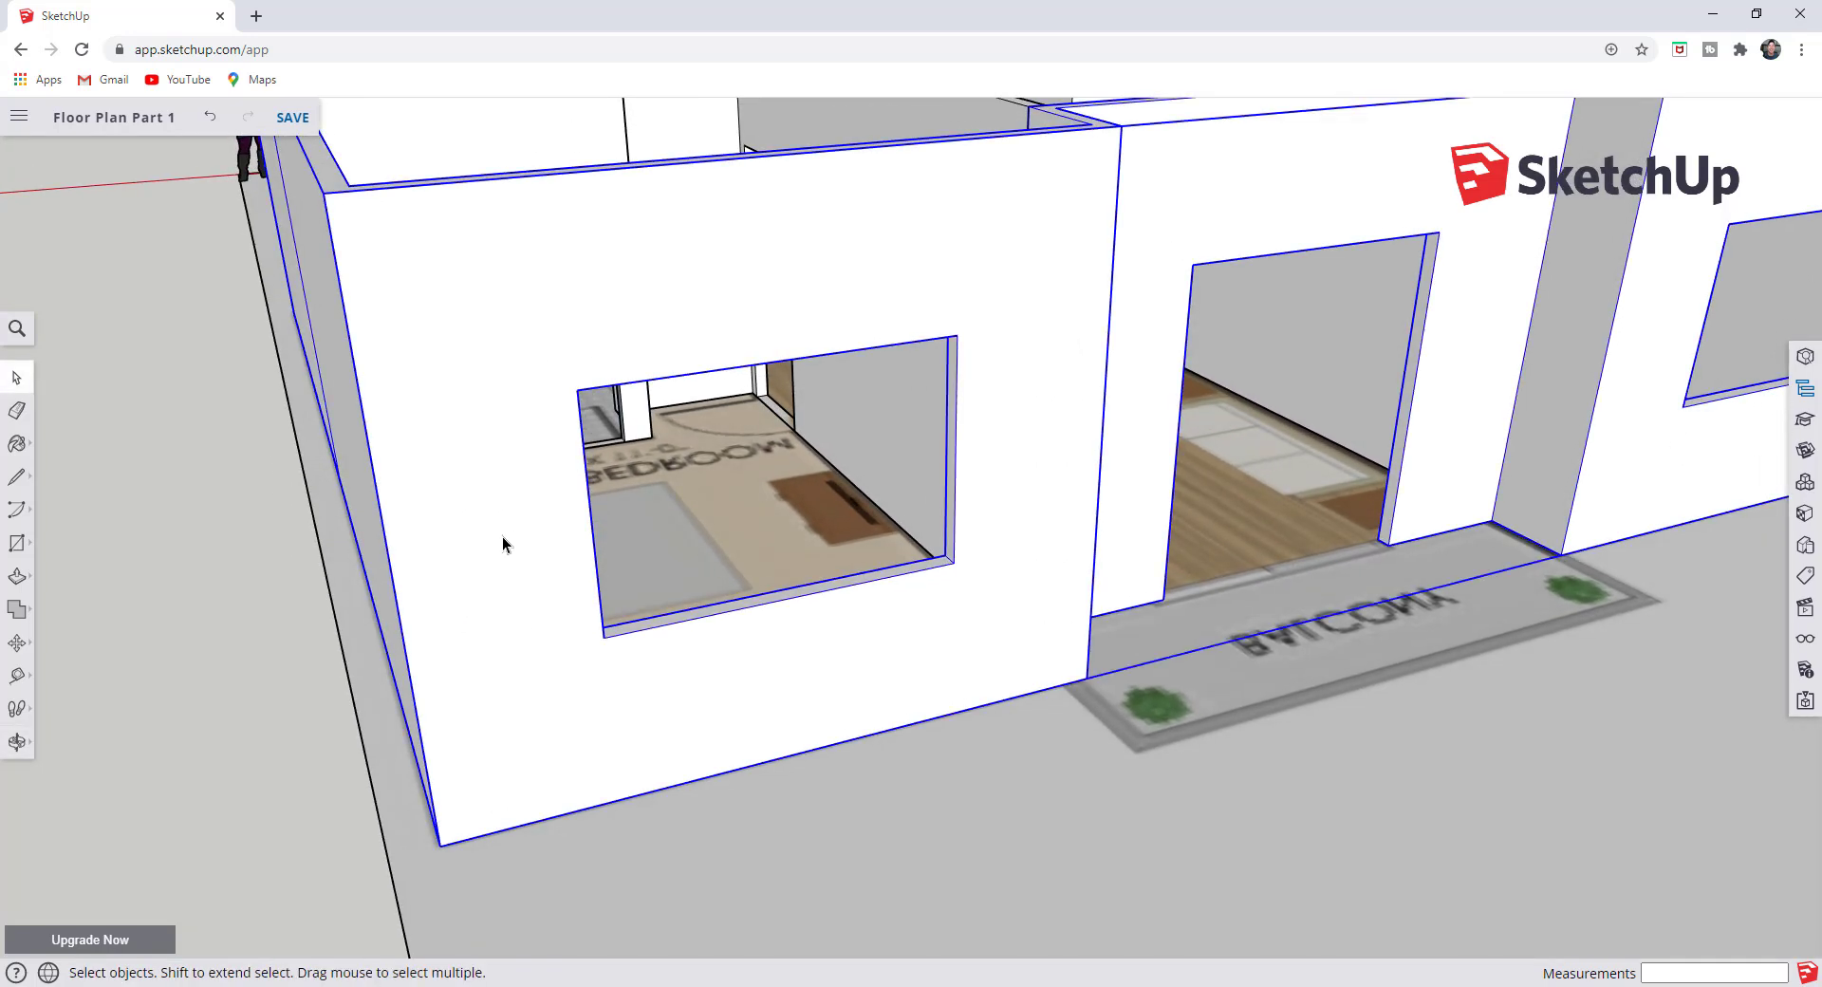
{"action": "scroll", "coordinate": [538, 547], "scroll_direction": "down", "scroll_amount": 4}
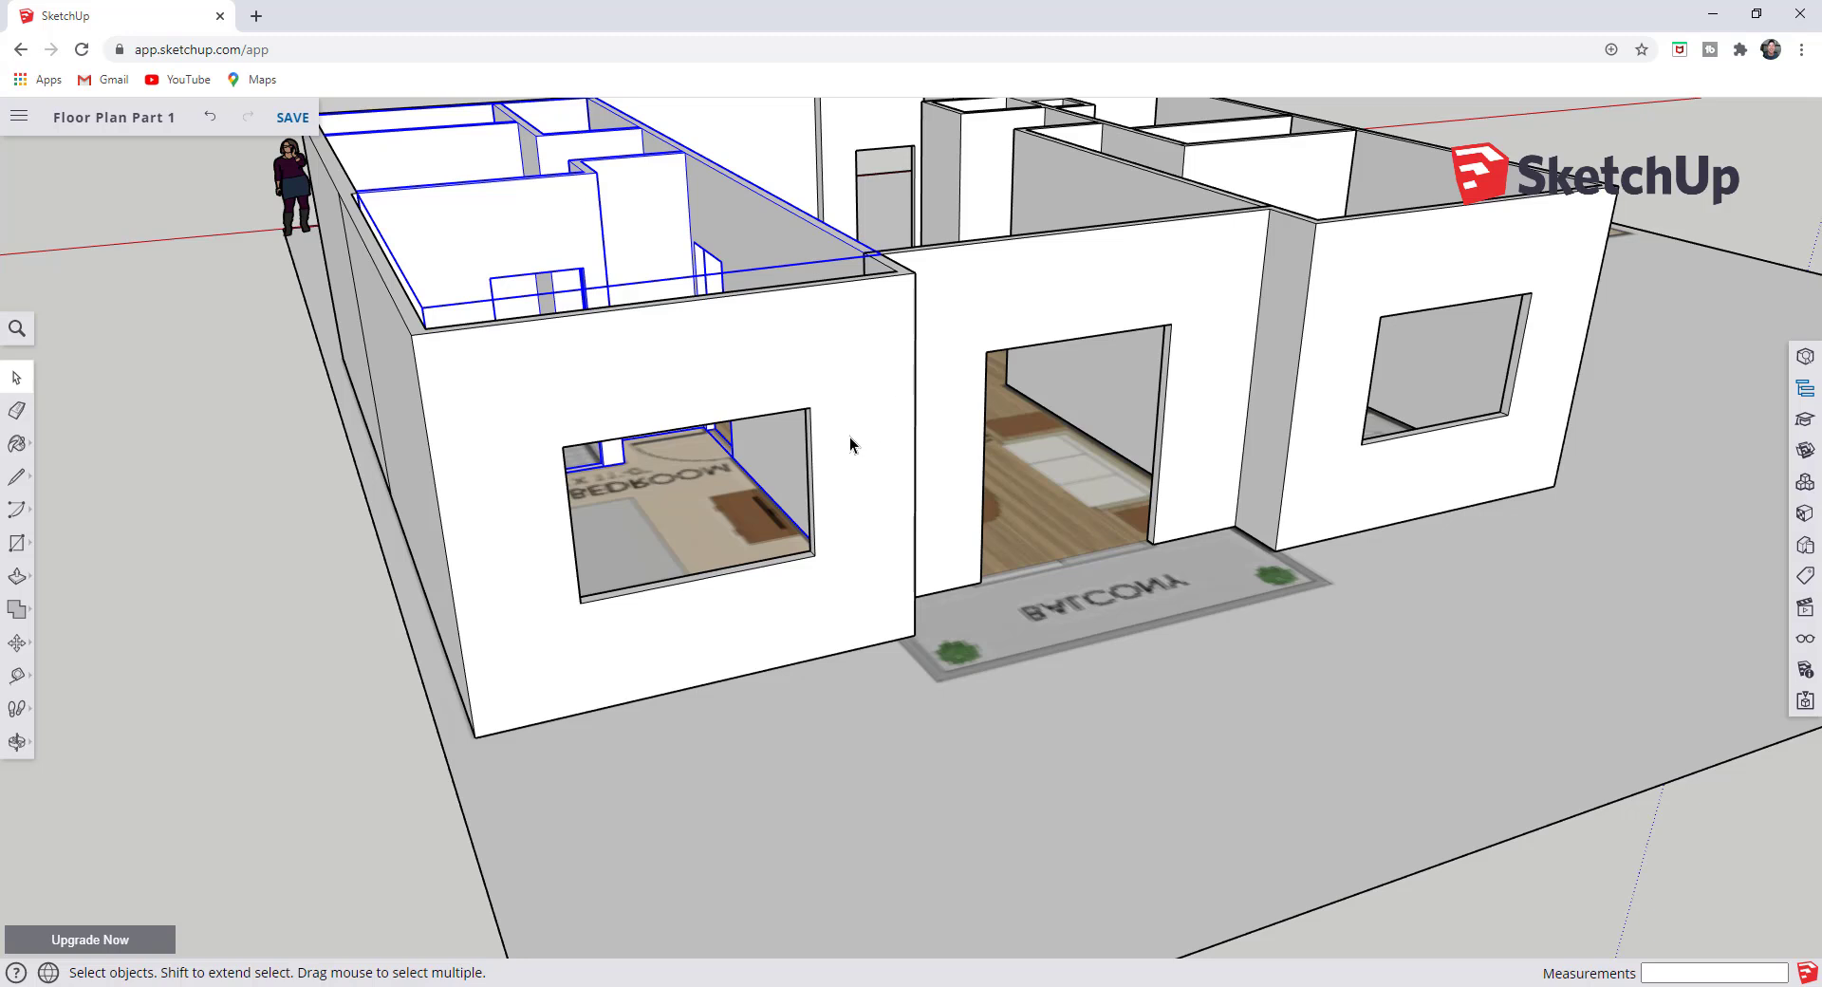
{"action": "middle_click_drag", "start_coordinate": [850, 438], "coordinate": [863, 503]}
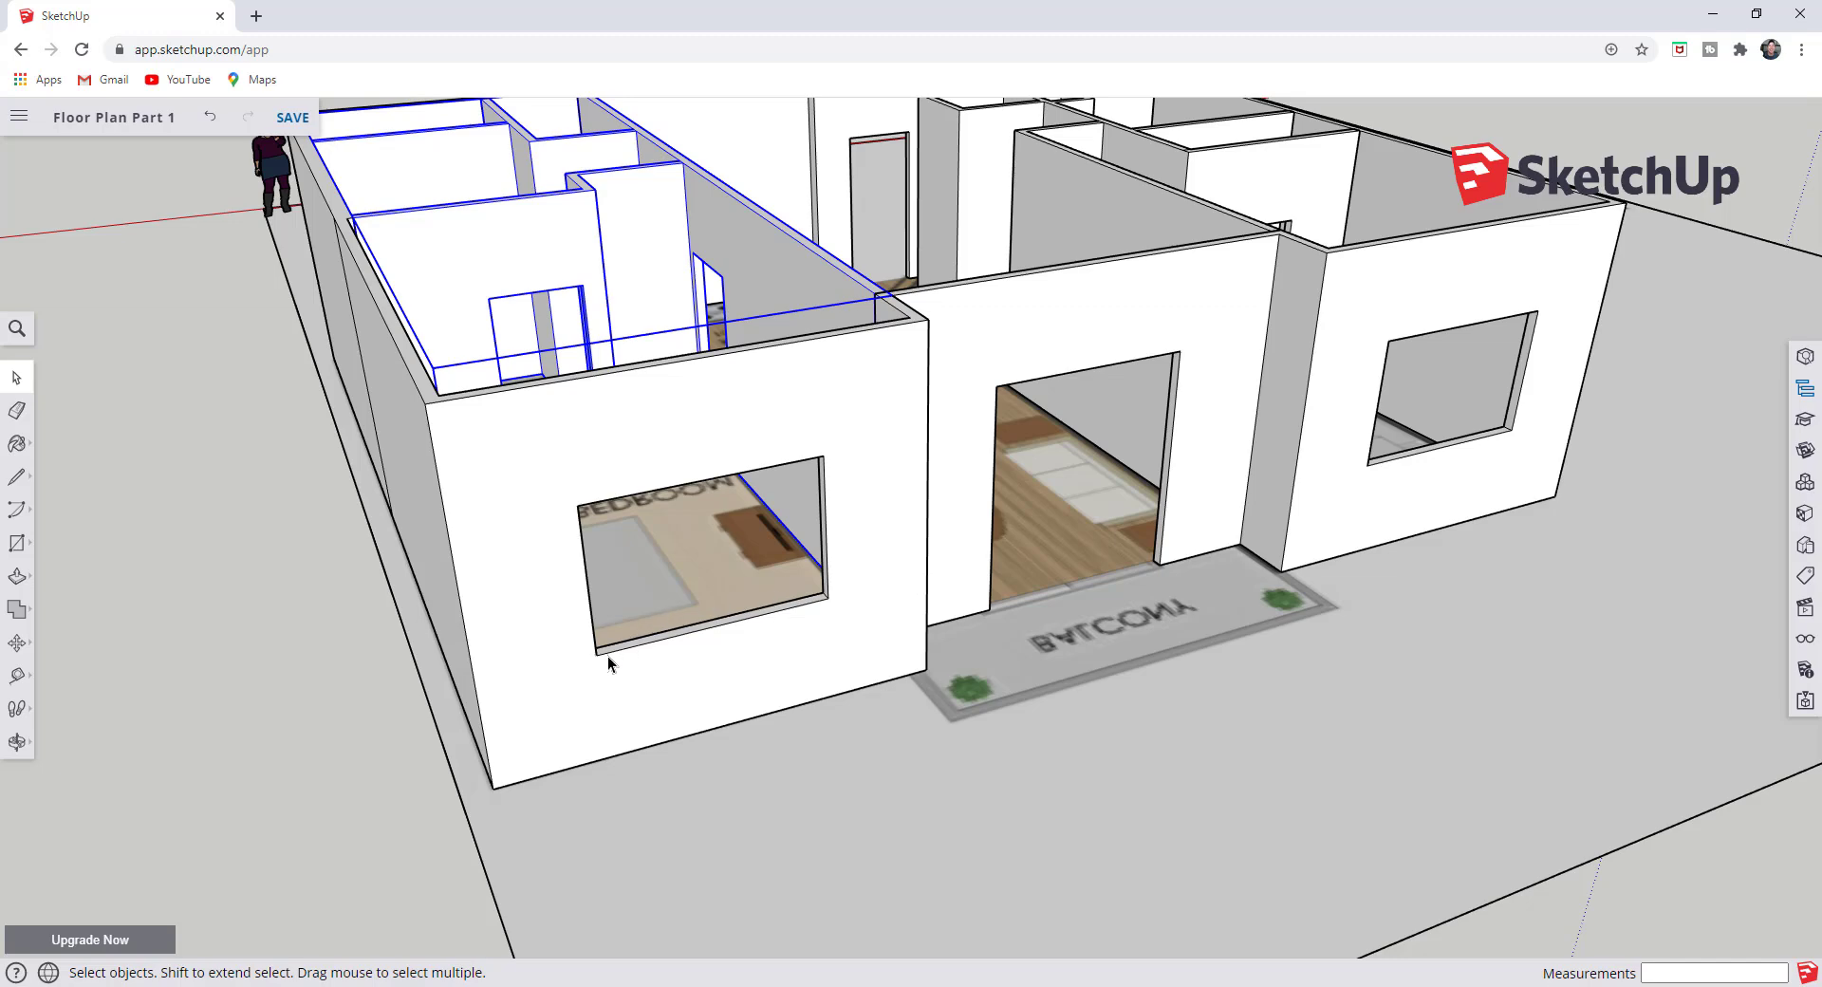
{"action": "middle_click_drag", "start_coordinate": [606, 656], "coordinate": [590, 552]}
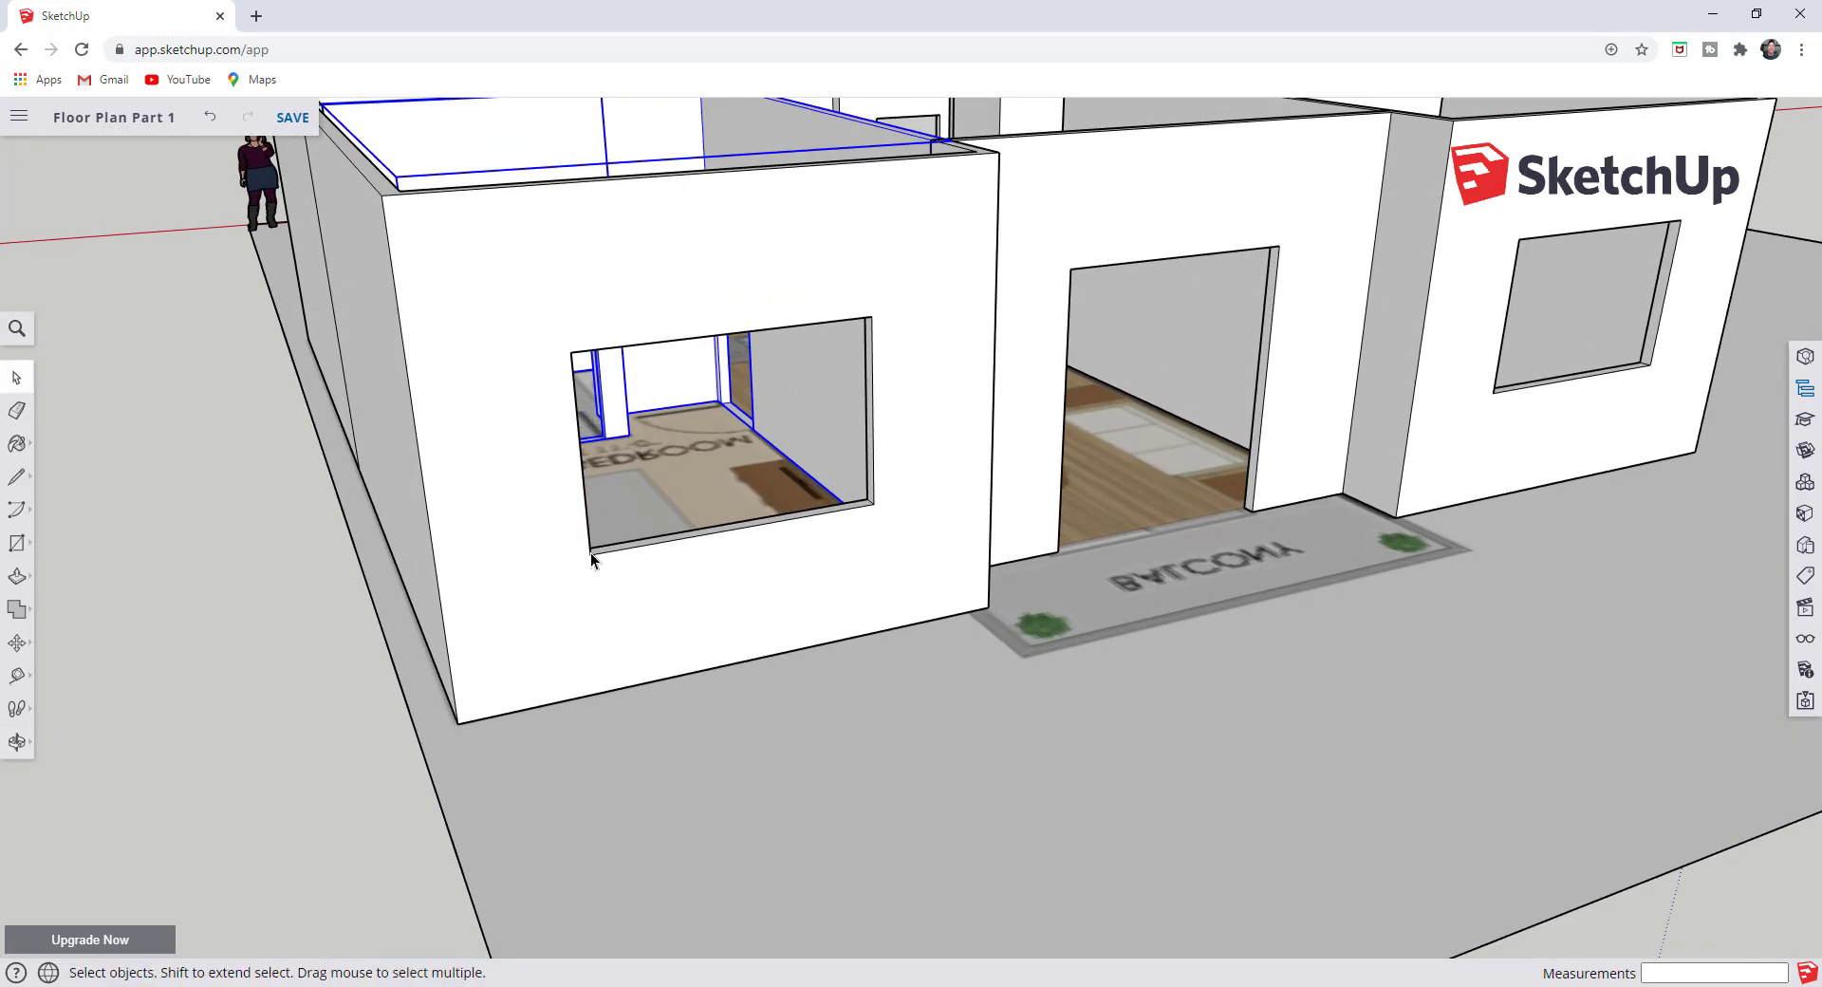
{"action": "key", "text": "r"}
{"action": "left_click", "coordinate": [590, 554]}
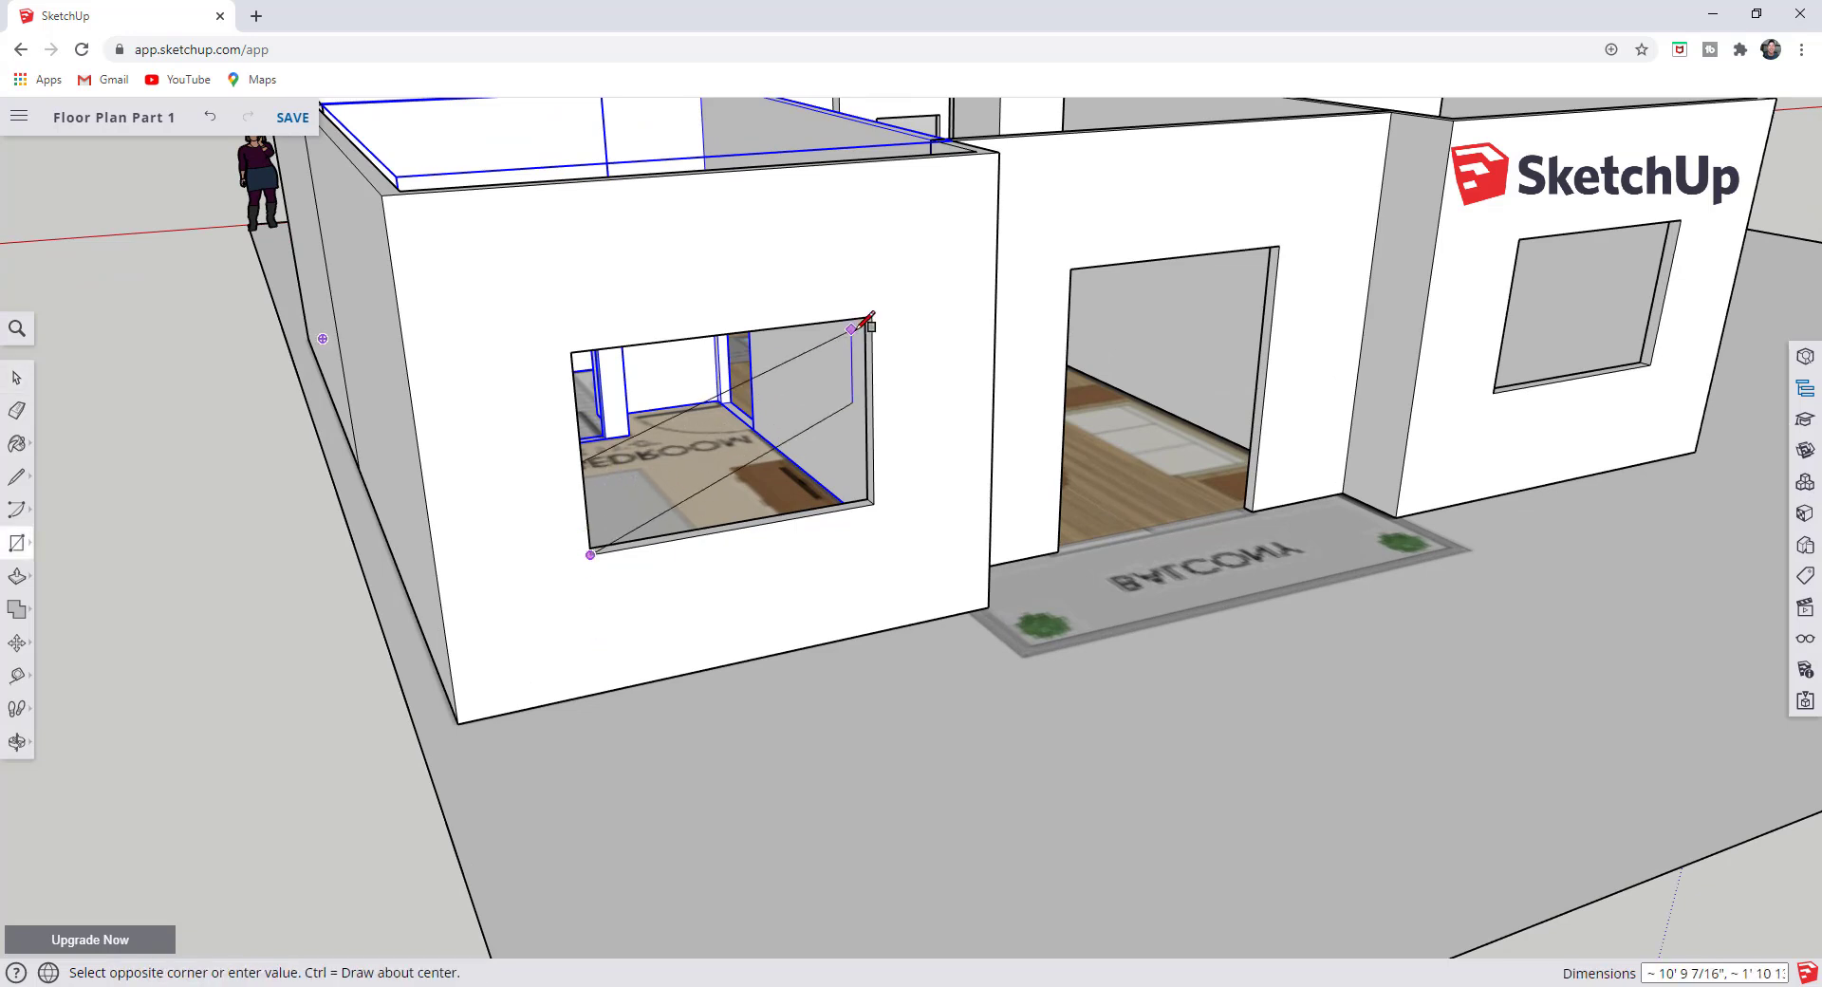
{"action": "key", "text": "Escape"}
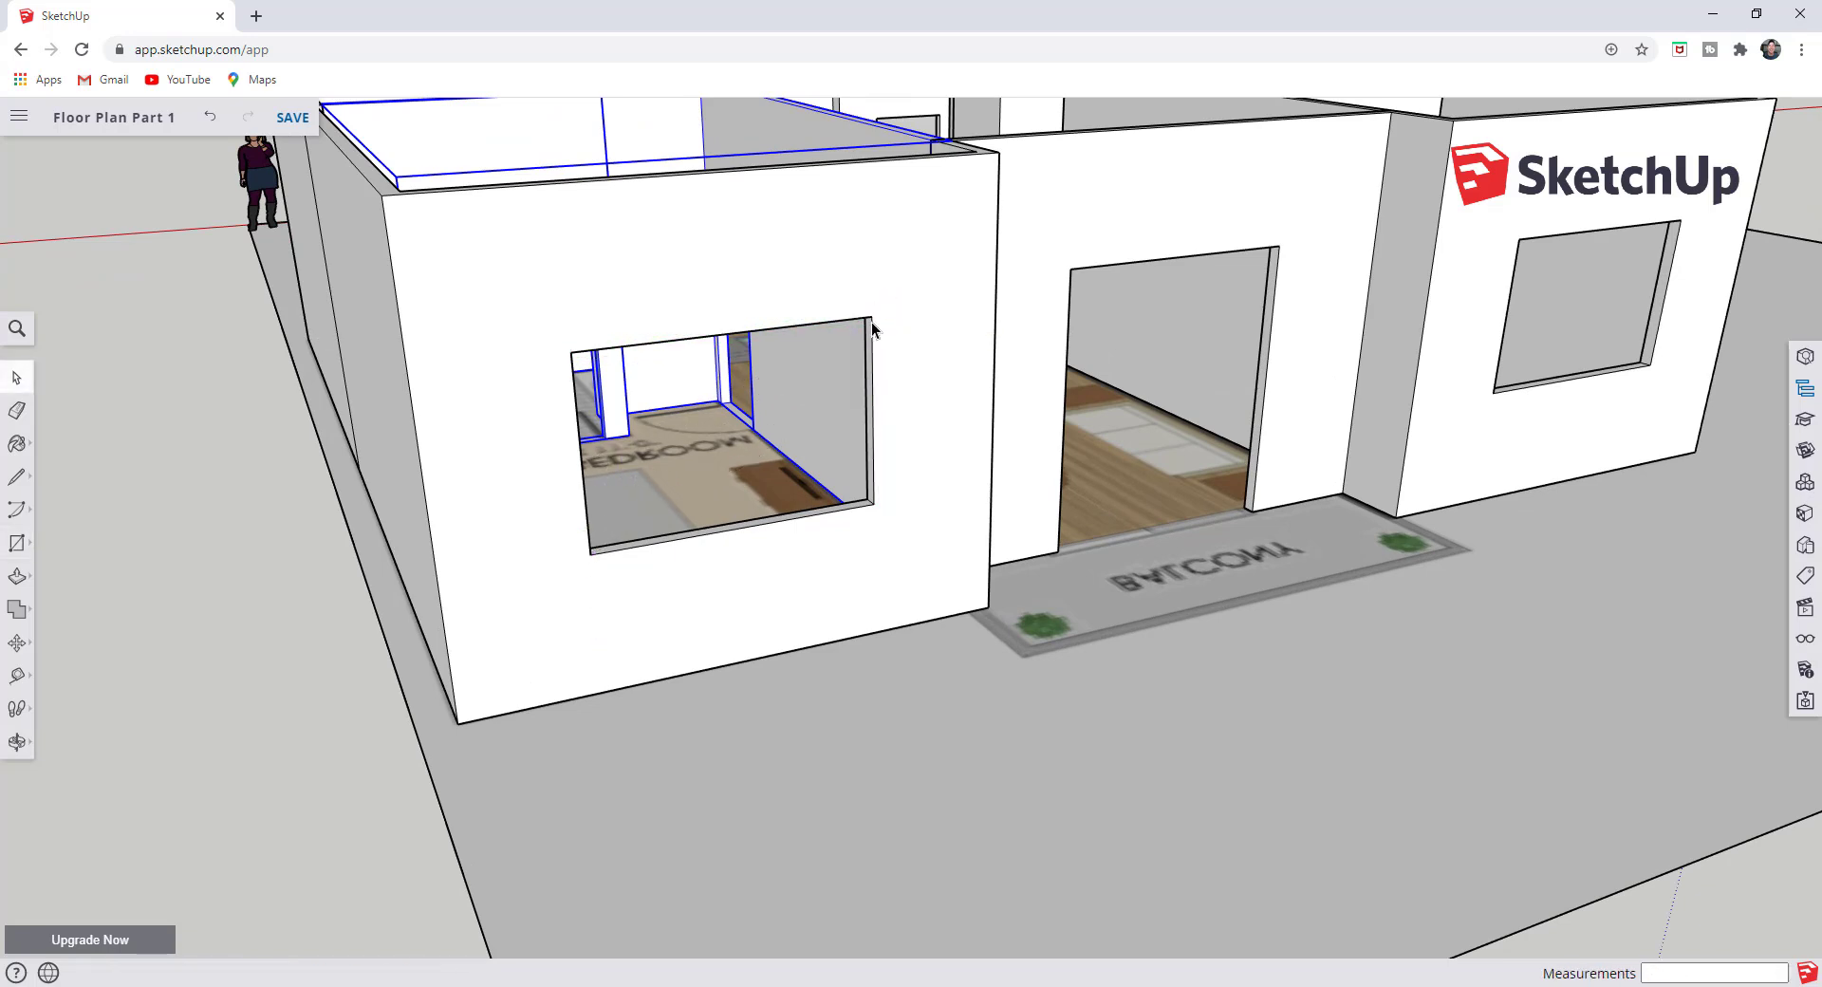
{"action": "left_click", "coordinate": [591, 554]}
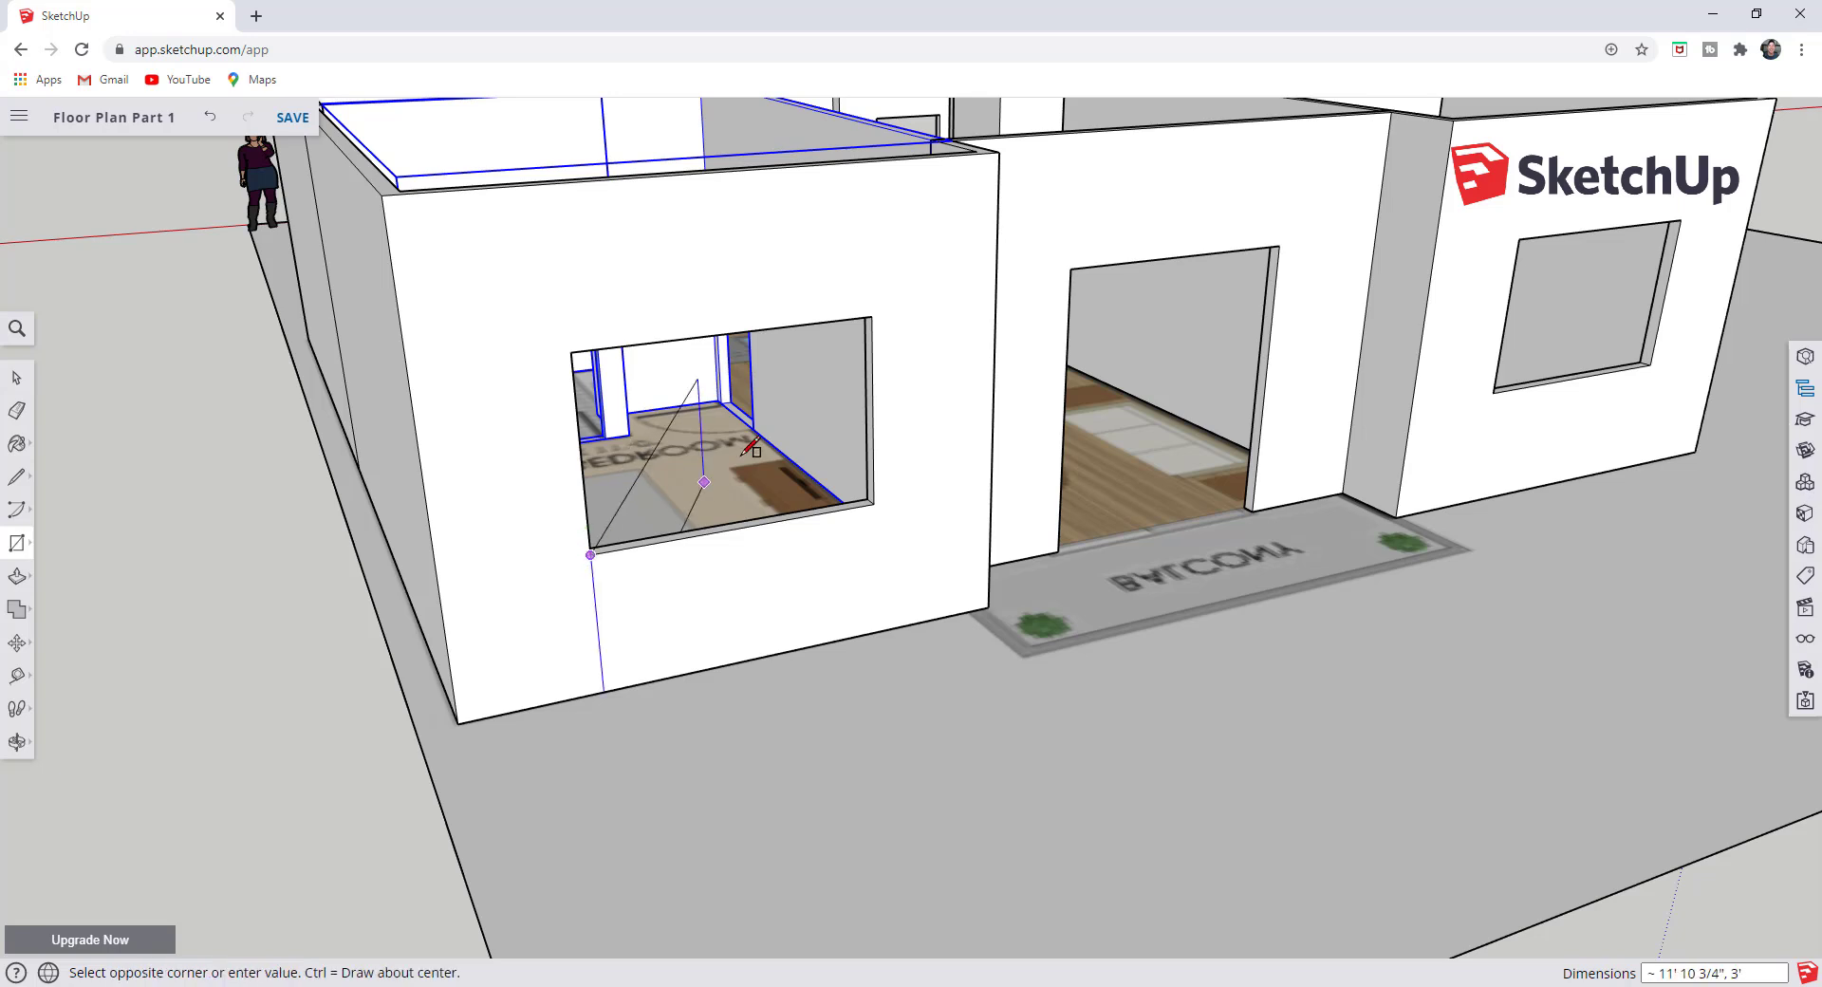
{"action": "left_click", "coordinate": [871, 315]}
- Offset the outline of the face filling the master bedroom window opening 2 inches inward
{"action": "middle_click_drag", "start_coordinate": [744, 410], "coordinate": [850, 438]}
{"action": "key", "text": "space"}
{"action": "left_click", "coordinate": [759, 441]}
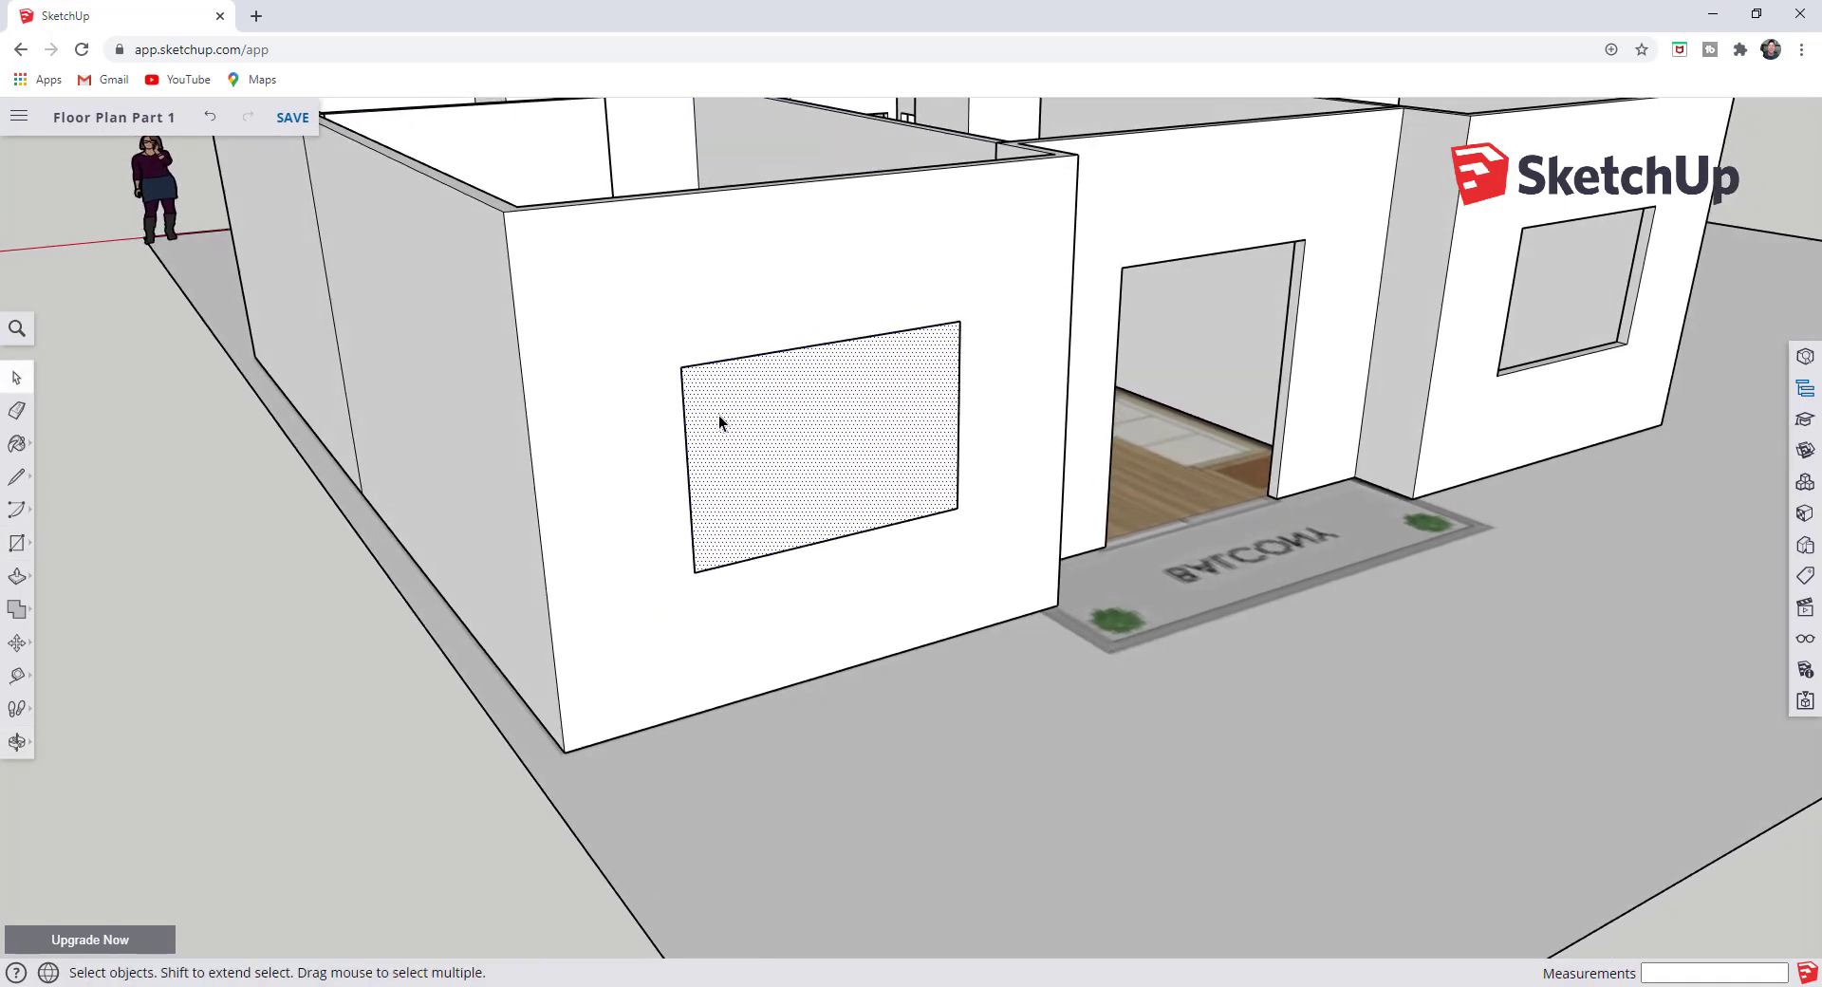
{"action": "scroll", "coordinate": [719, 423], "scroll_direction": "up", "scroll_amount": 2}
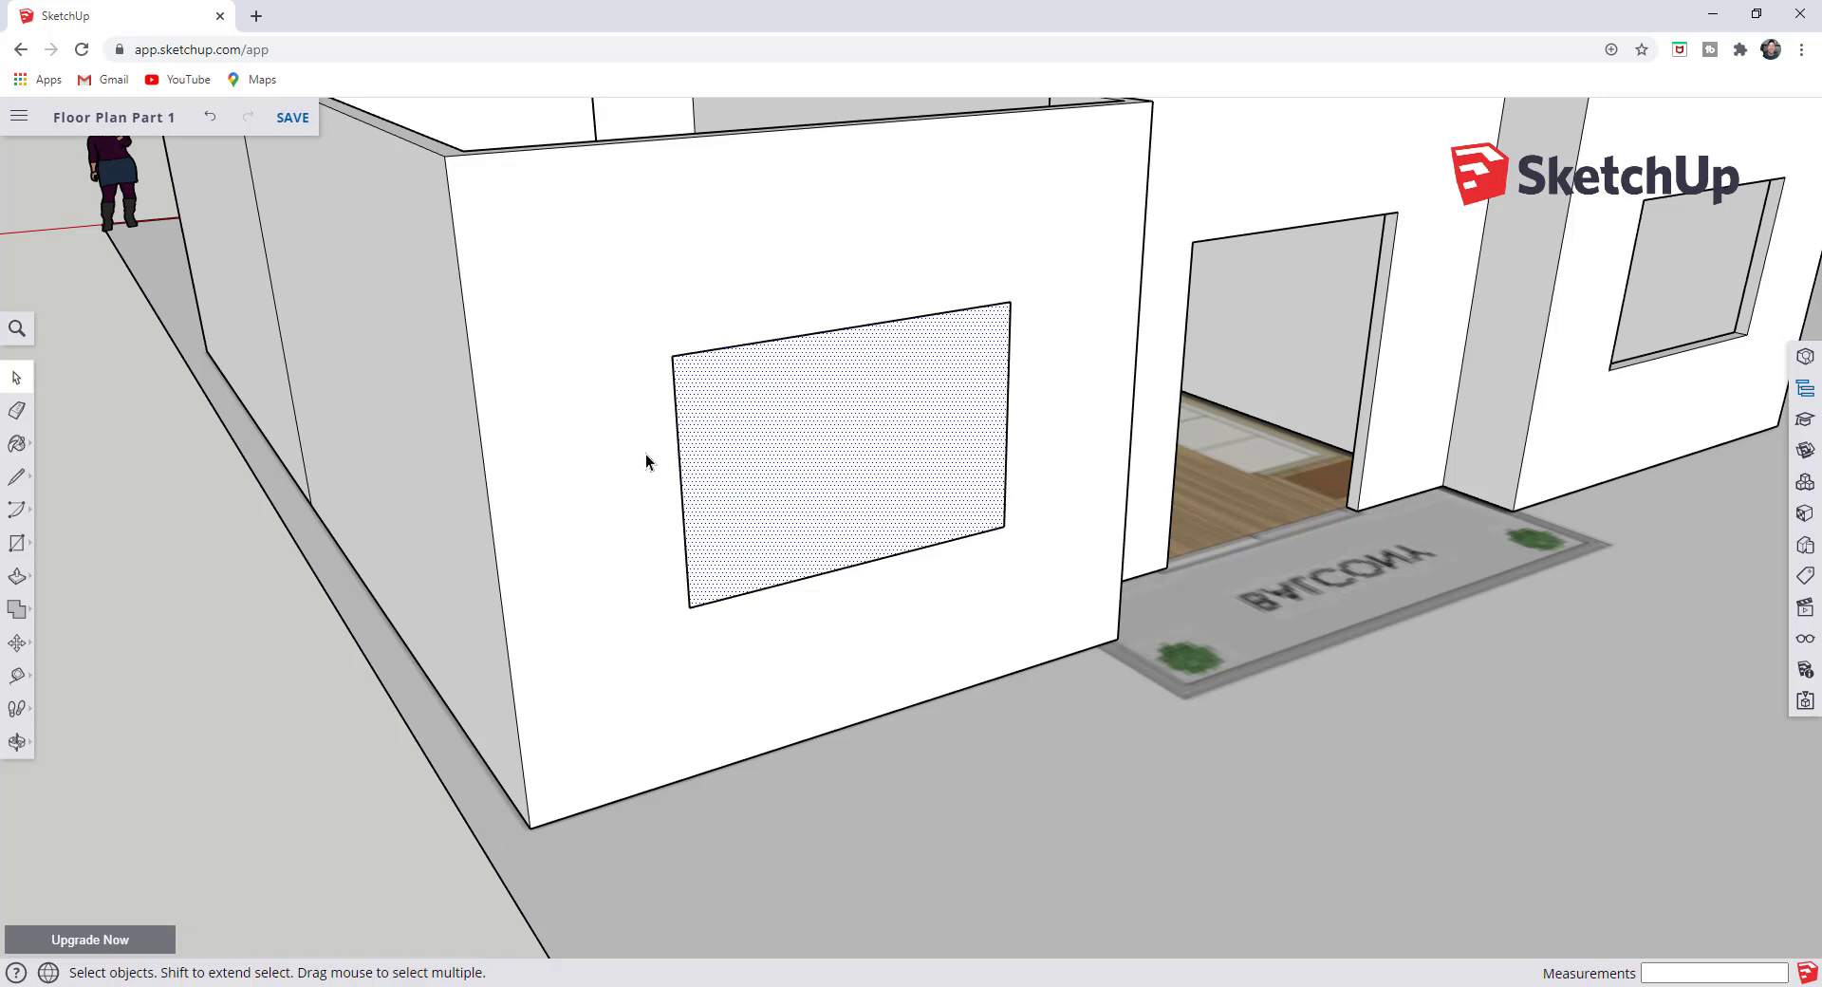
{"action": "key", "text": "f"}
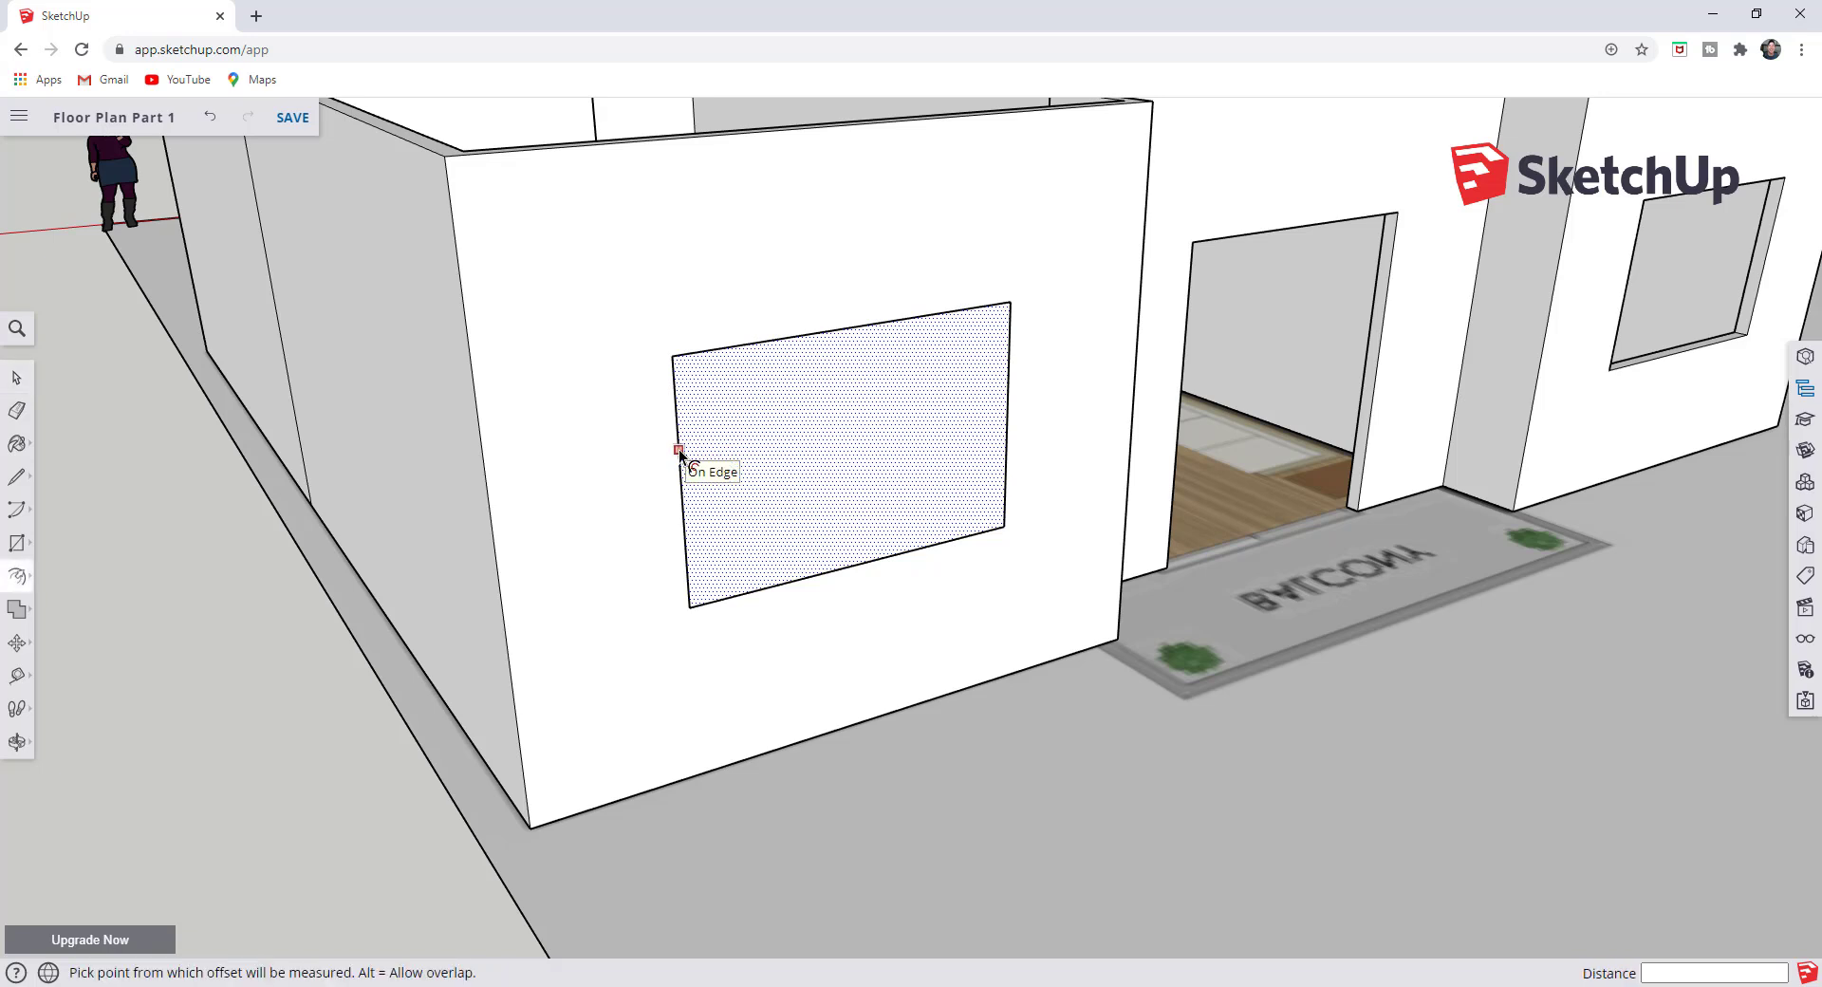
{"action": "left_click", "coordinate": [679, 448]}
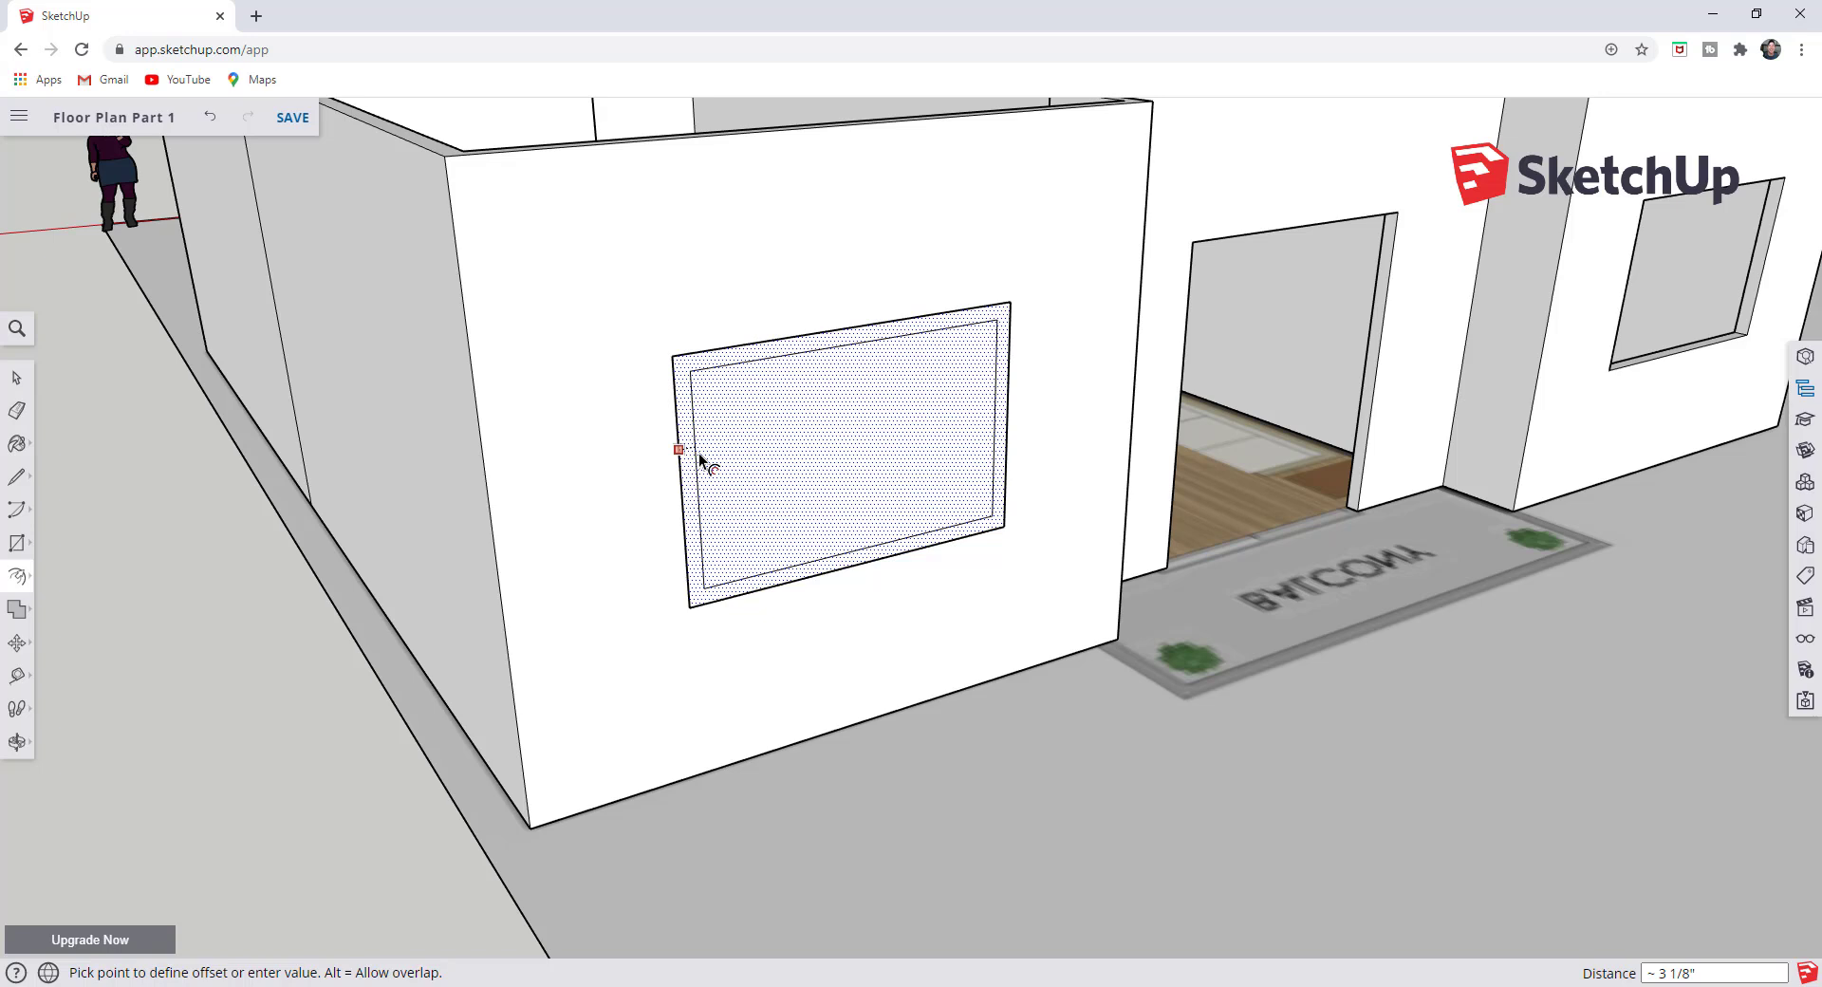
{"action": "type", "text": "2"}
{"action": "key", "text": "Return"}
{"action": "key", "text": "space"}
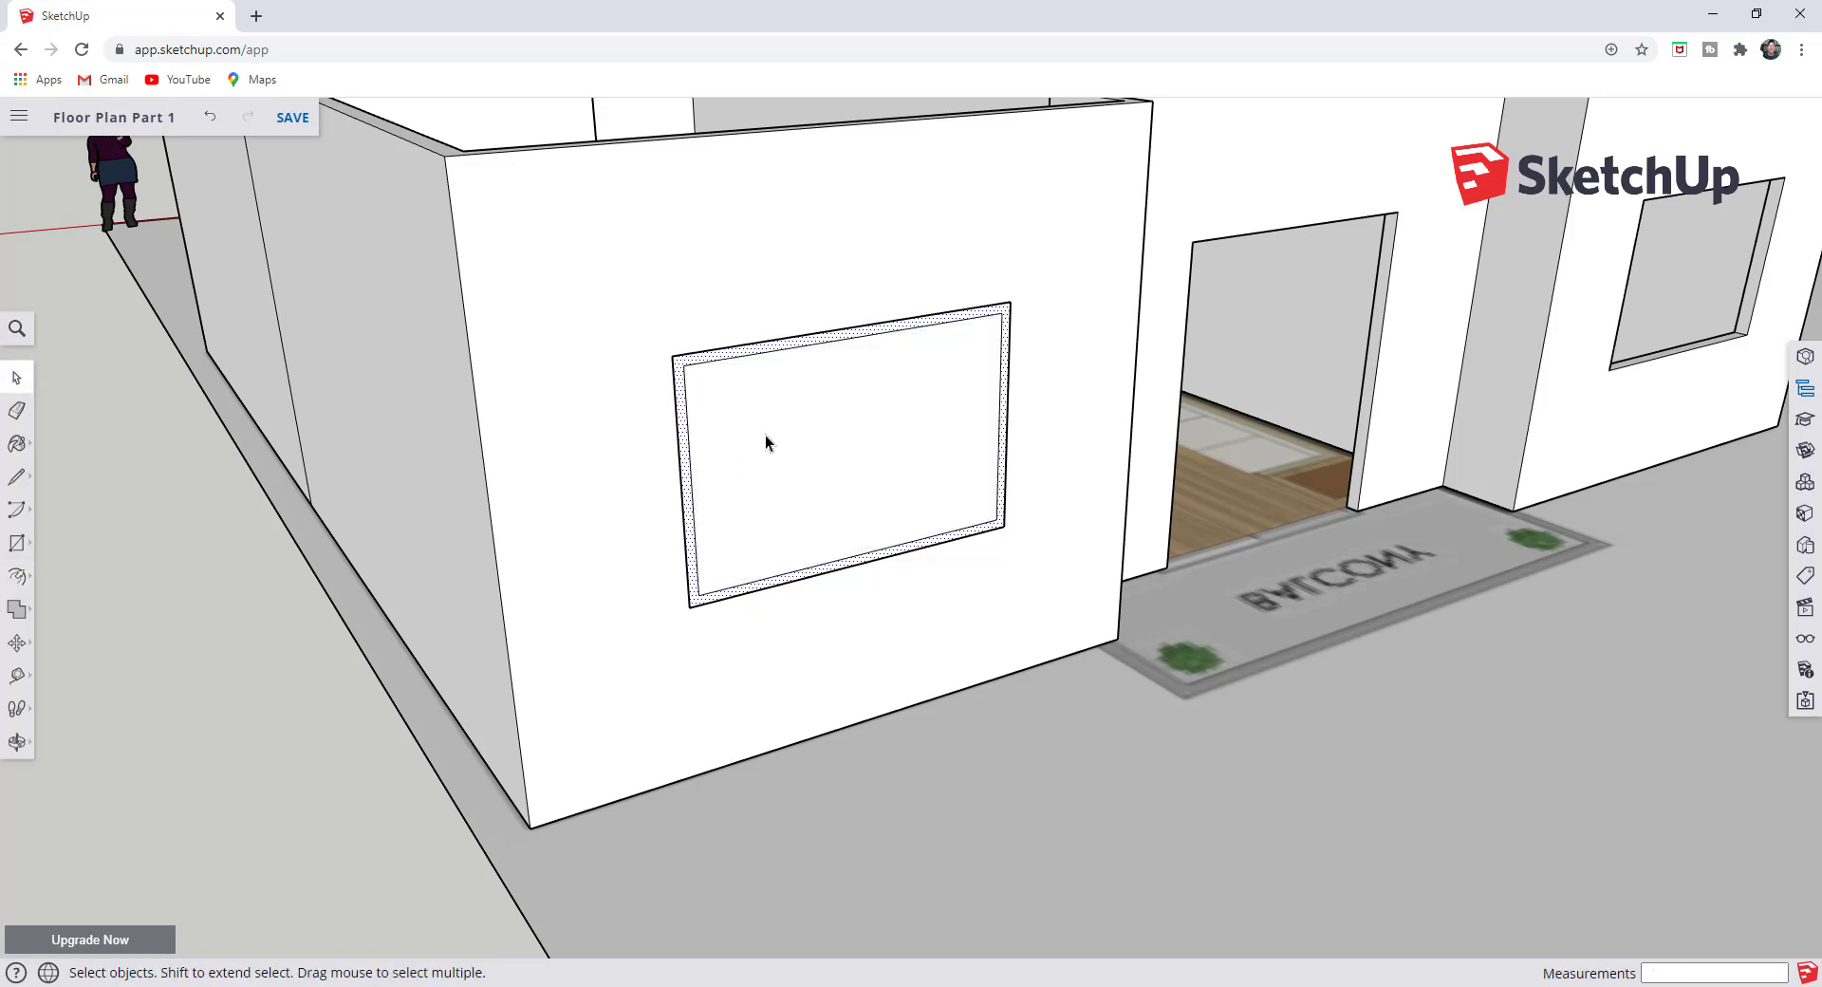
- Delete the inner face inside the offset outline, leaving only the window frame border
{"action": "middle_click_drag", "start_coordinate": [700, 382], "coordinate": [892, 413]}
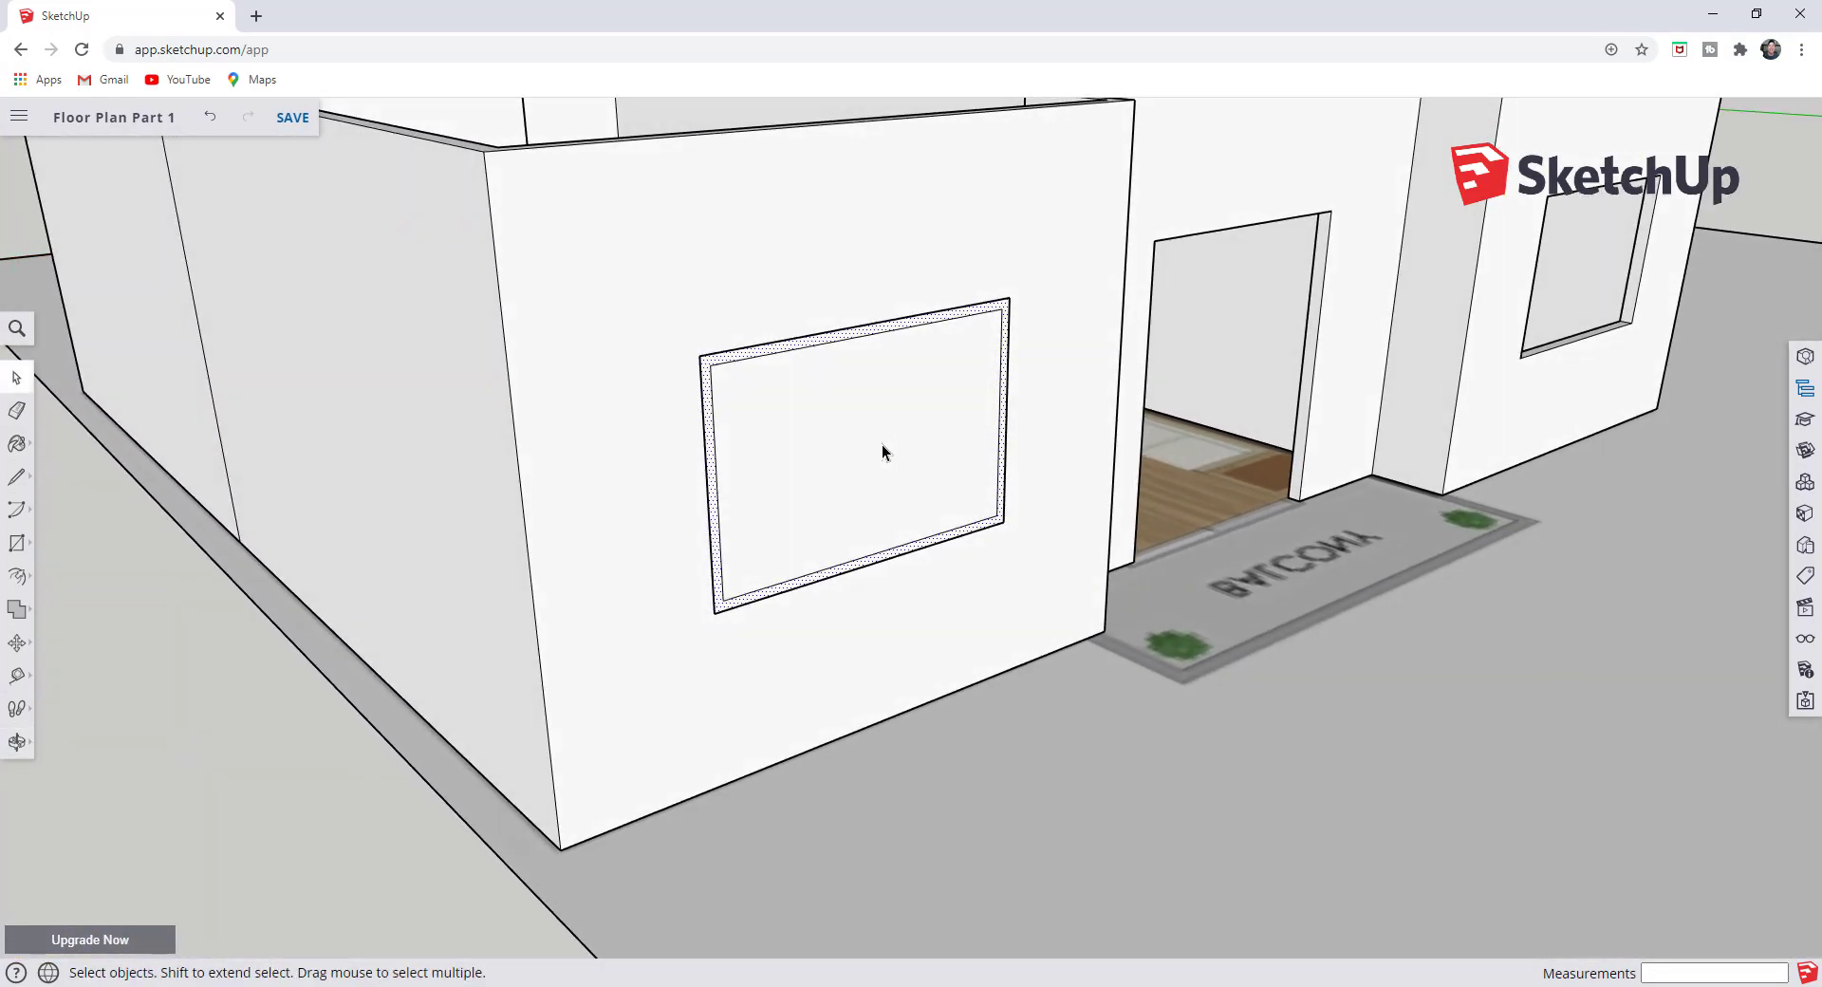
{"action": "left_click", "coordinate": [881, 443]}
{"action": "key", "text": "Delete"}
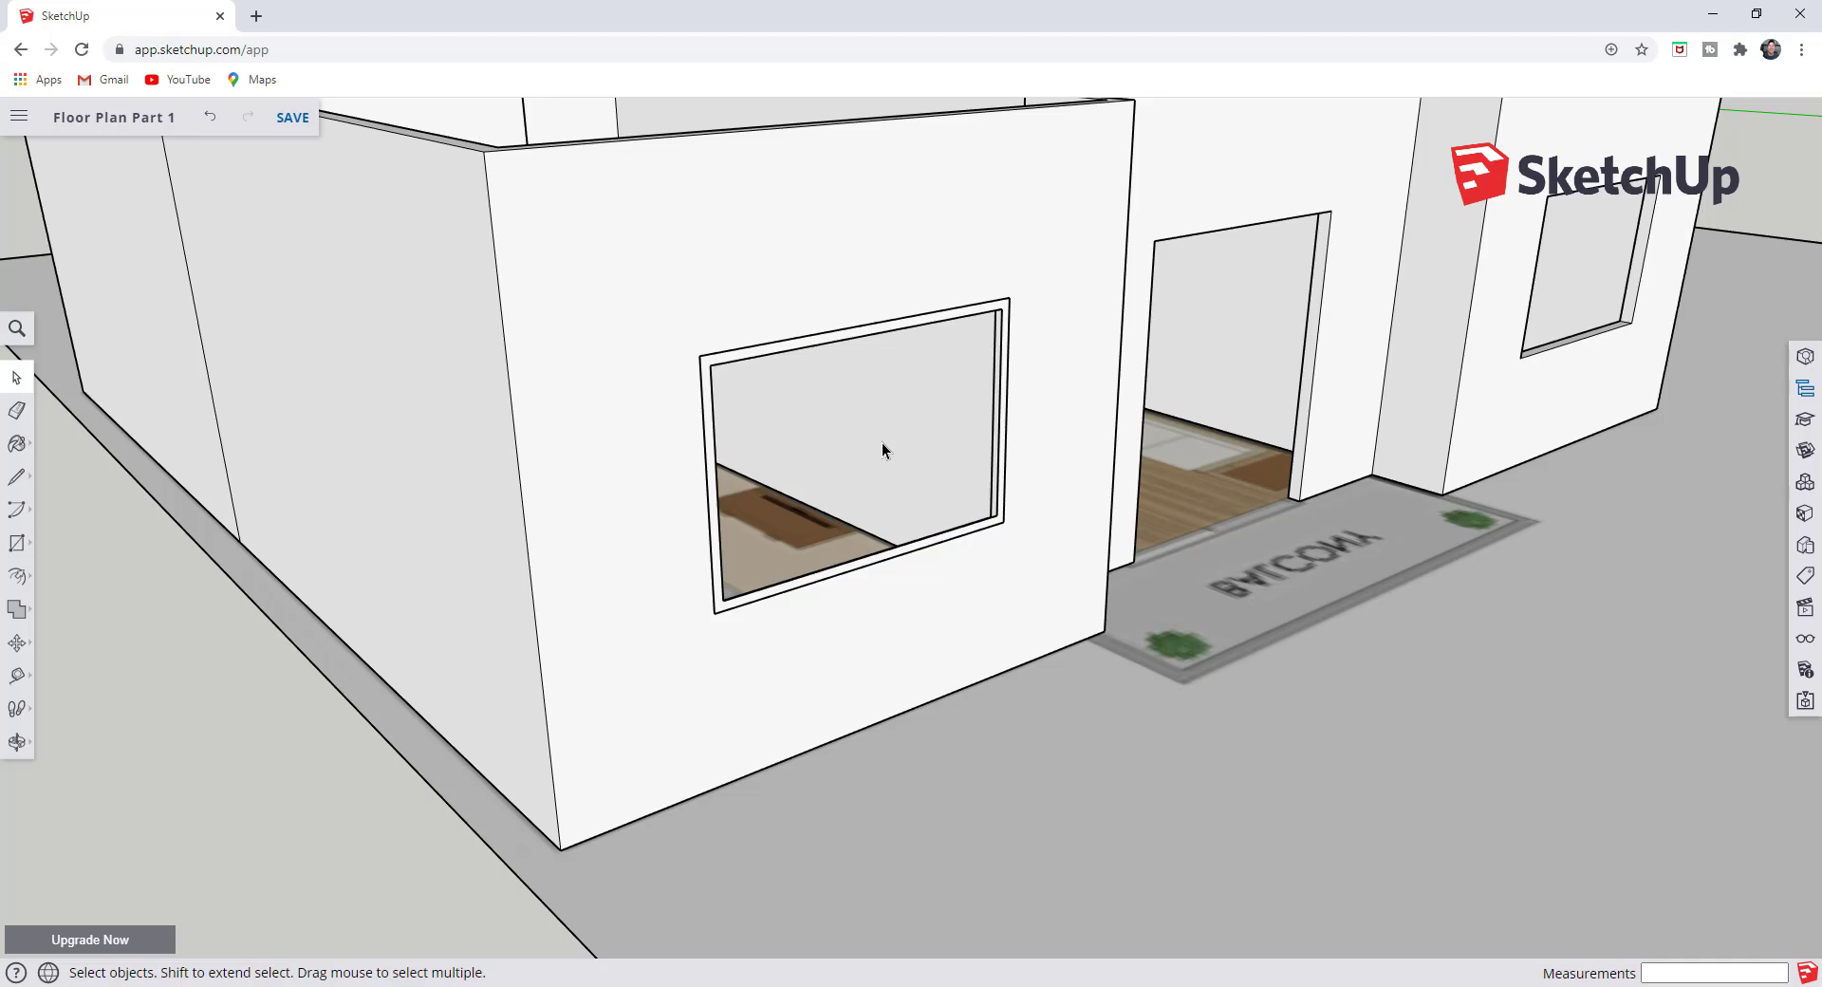
{"action": "scroll", "coordinate": [1024, 521], "scroll_direction": "up", "scroll_amount": 3}
{"action": "scroll", "coordinate": [1024, 528], "scroll_direction": "up", "scroll_amount": 3}
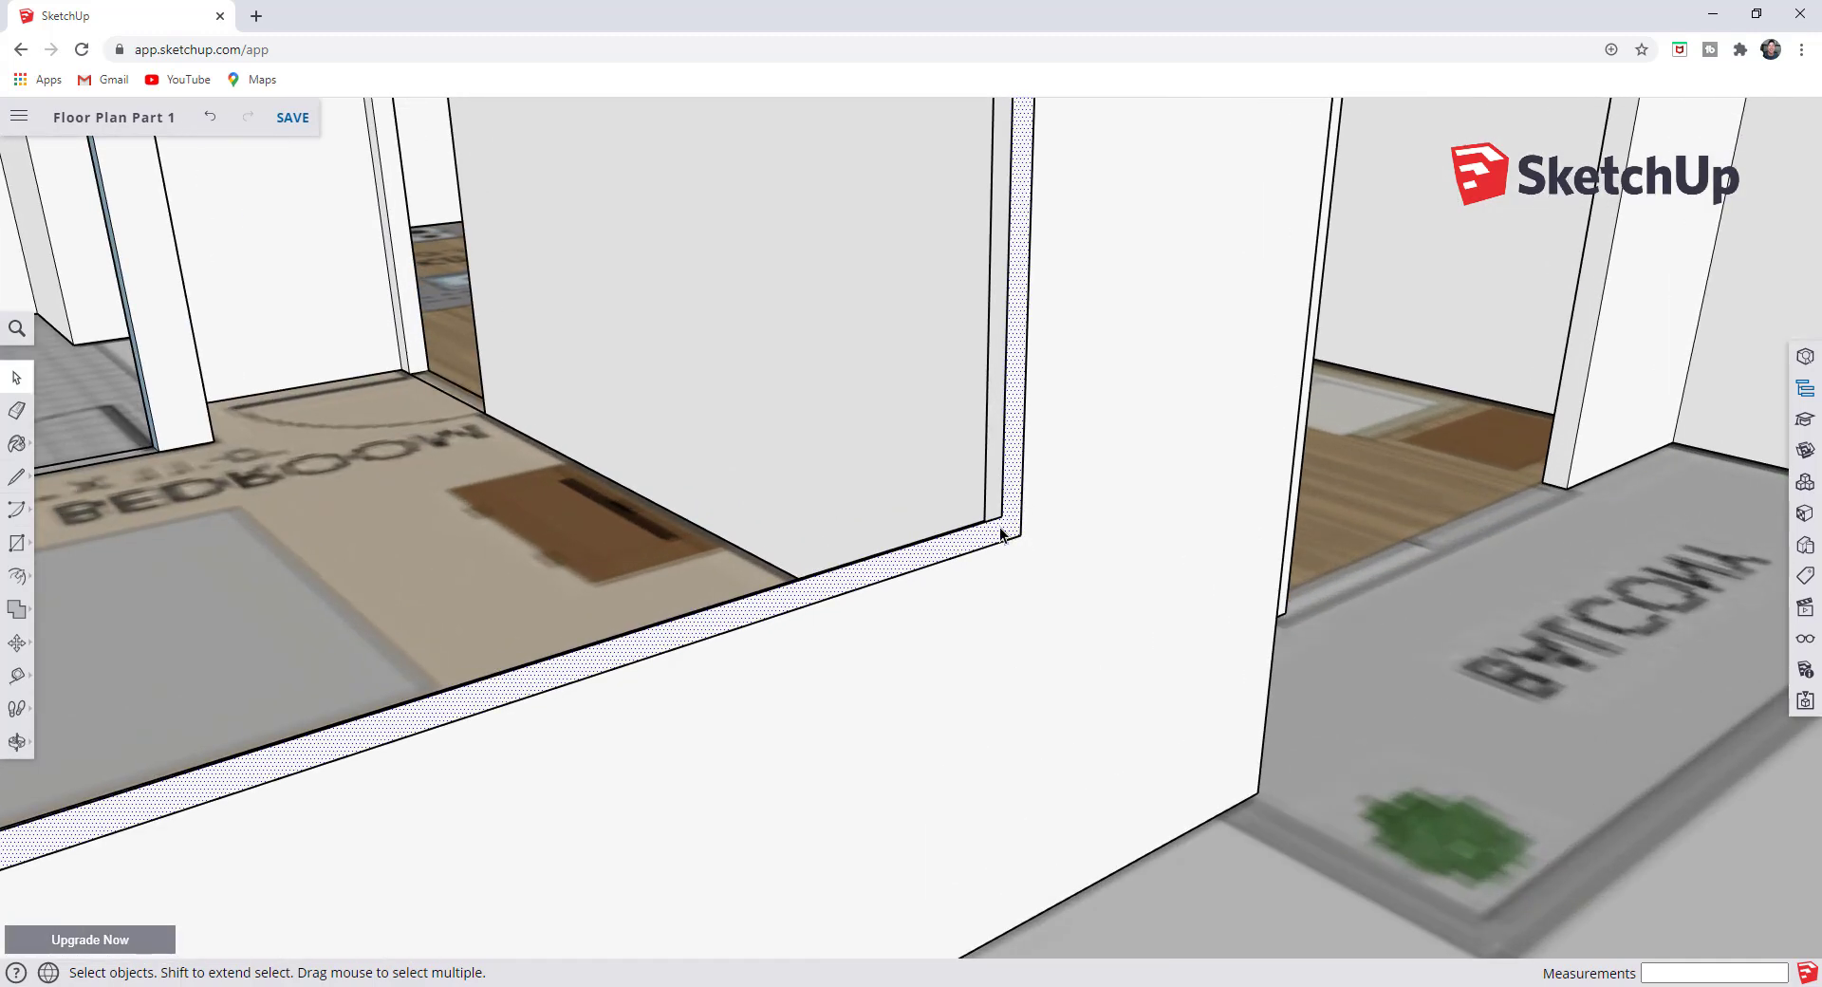
{"action": "middle_click_drag", "start_coordinate": [1010, 529], "coordinate": [1215, 534]}
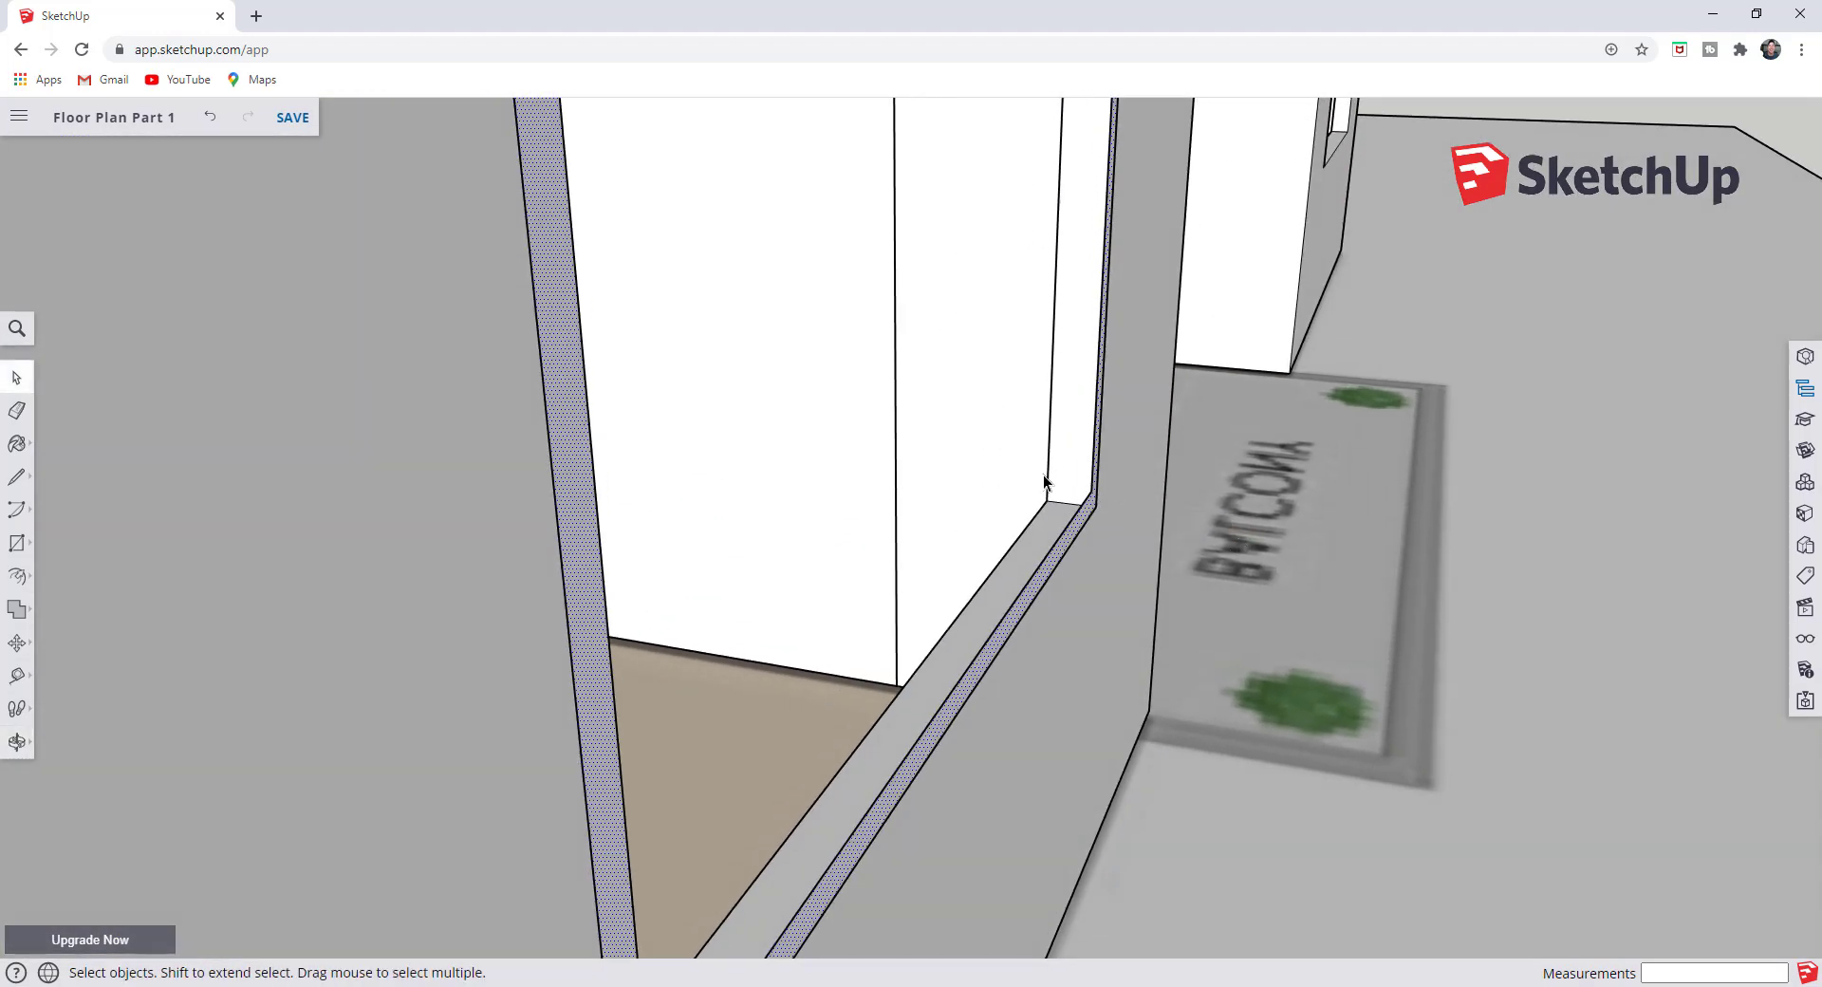
{"action": "scroll", "coordinate": [1090, 557], "scroll_direction": "down", "scroll_amount": 3}
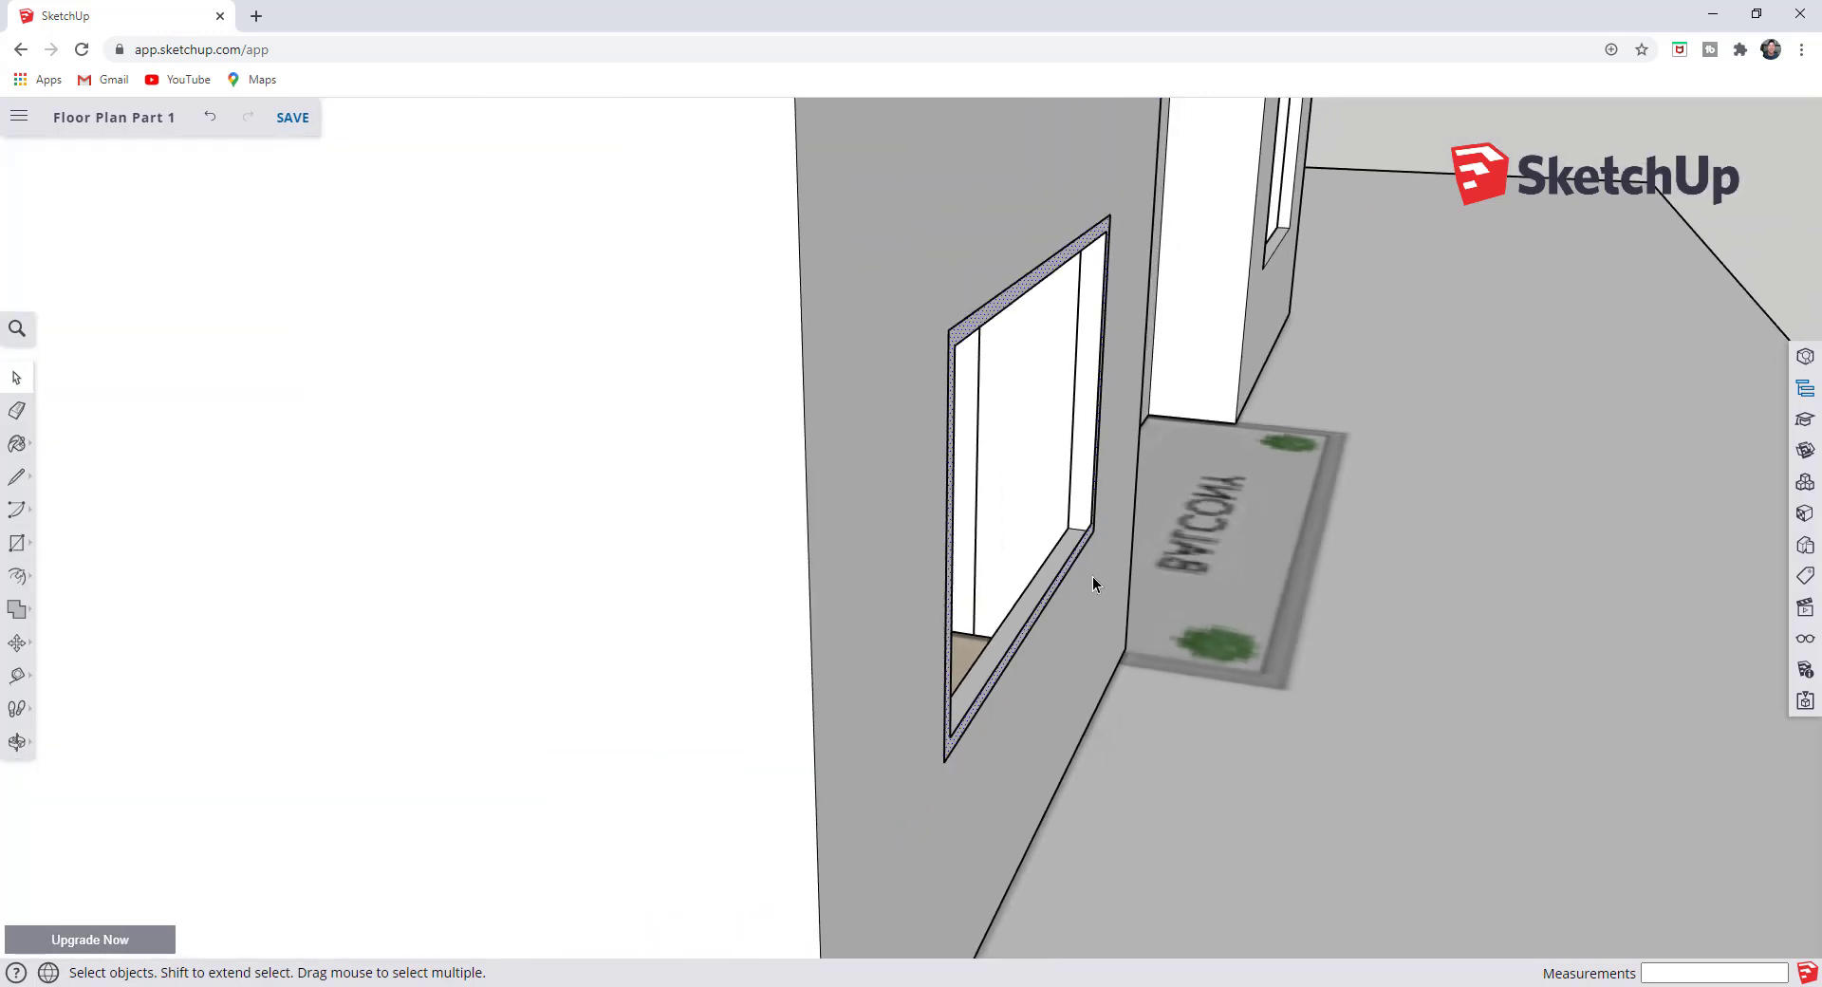
{"action": "key", "text": "p"}
{"action": "left_click", "coordinate": [1068, 576]}
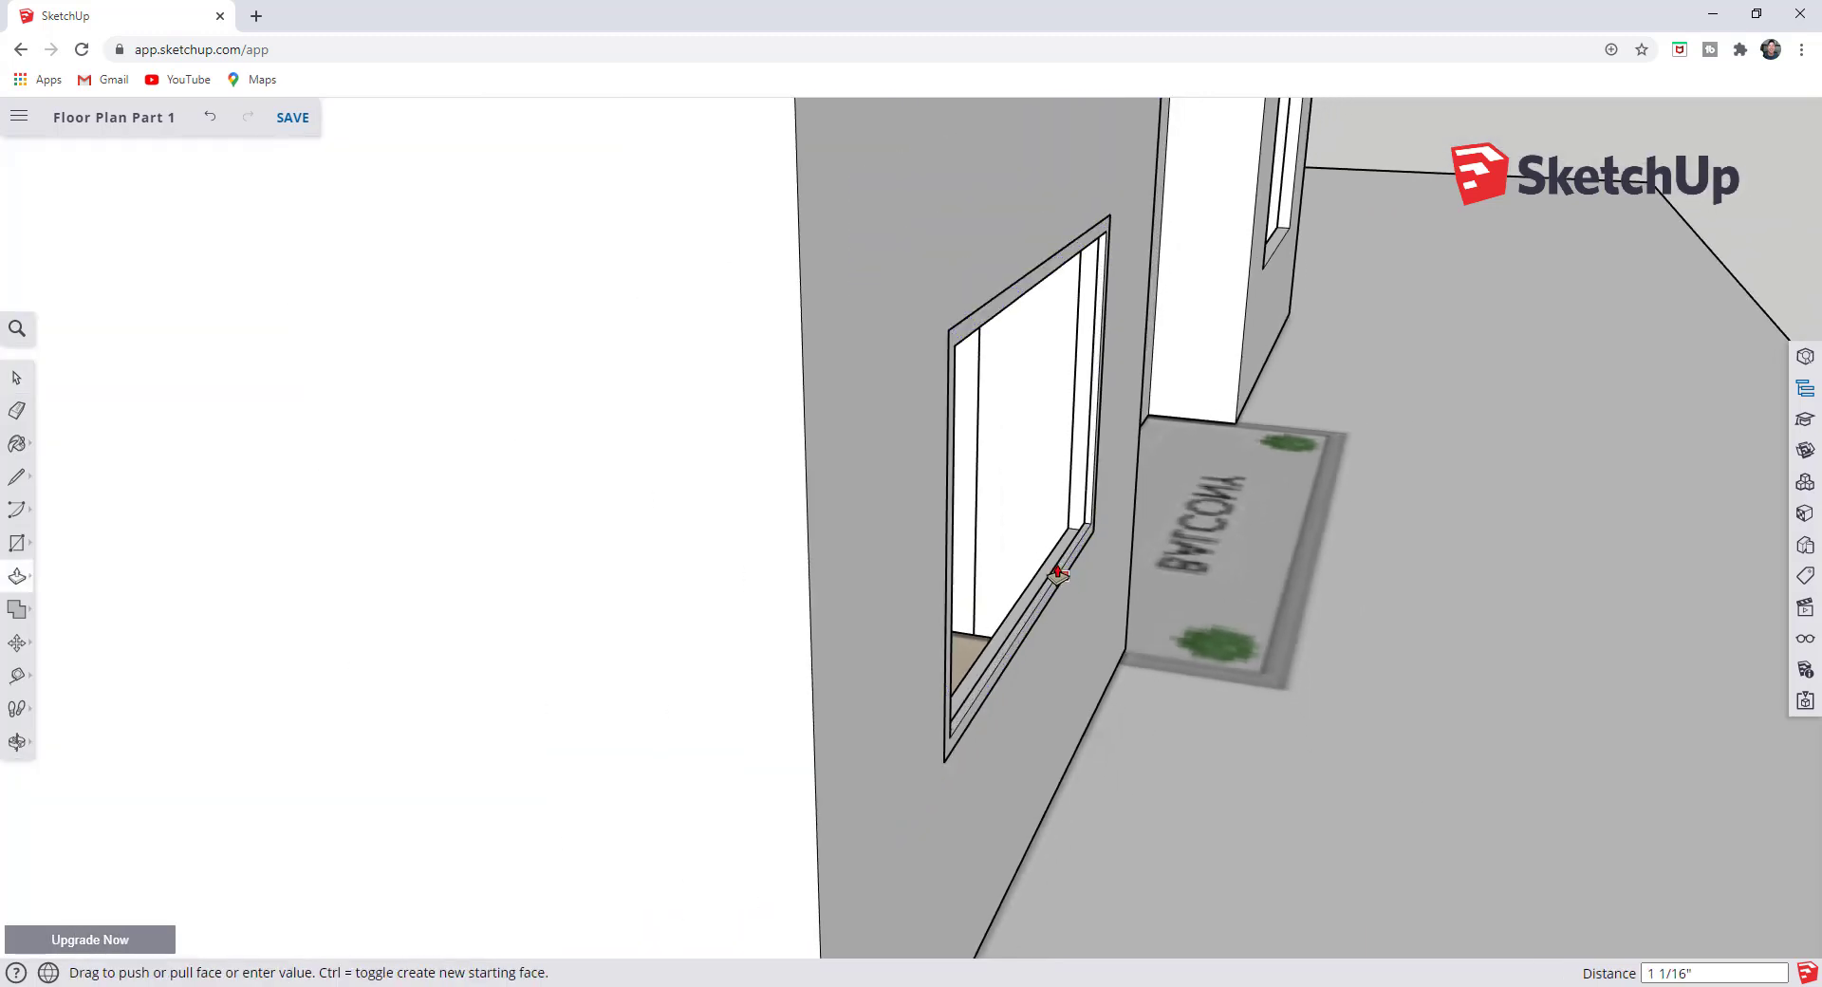
{"action": "left_click", "coordinate": [1061, 574]}
{"action": "key", "text": "space"}
- Push/Pull the window frame face 4 inches inward to the inner corner of the wall opening
{"action": "scroll", "coordinate": [1062, 584], "scroll_direction": "up", "scroll_amount": 5}
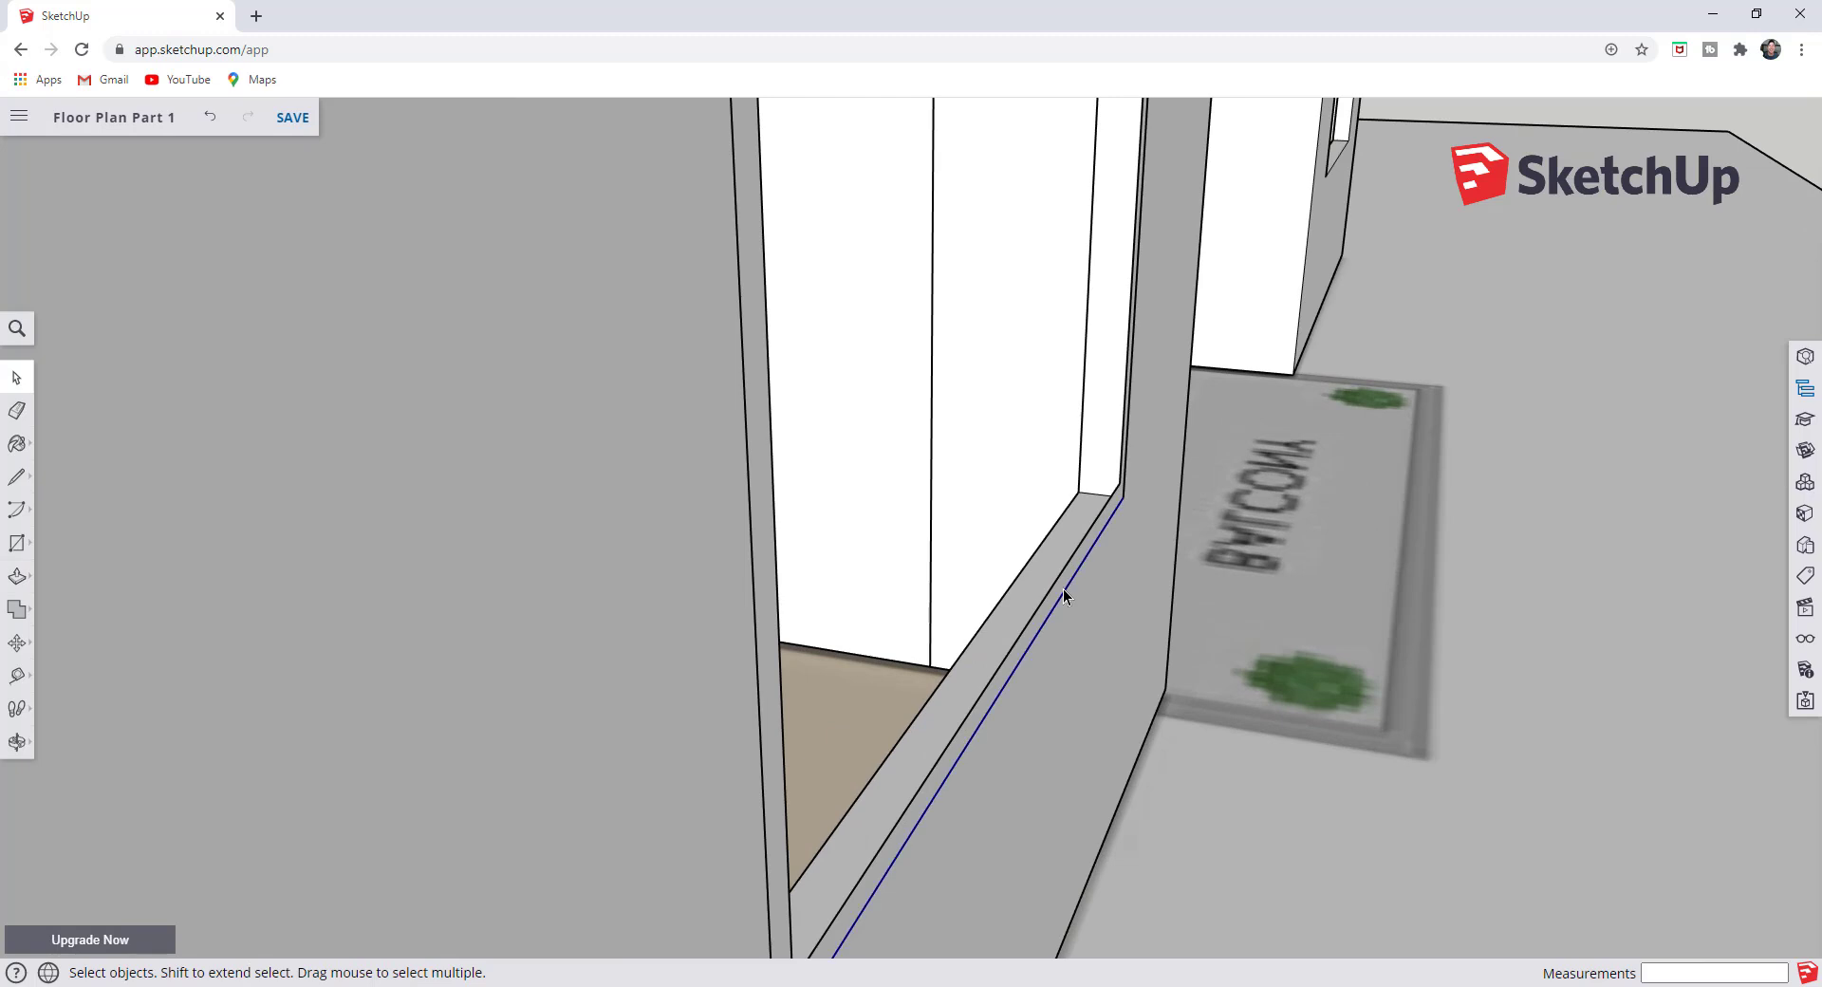
{"action": "scroll", "coordinate": [1057, 588], "scroll_direction": "up", "scroll_amount": 3}
{"action": "left_click", "coordinate": [1057, 590]}
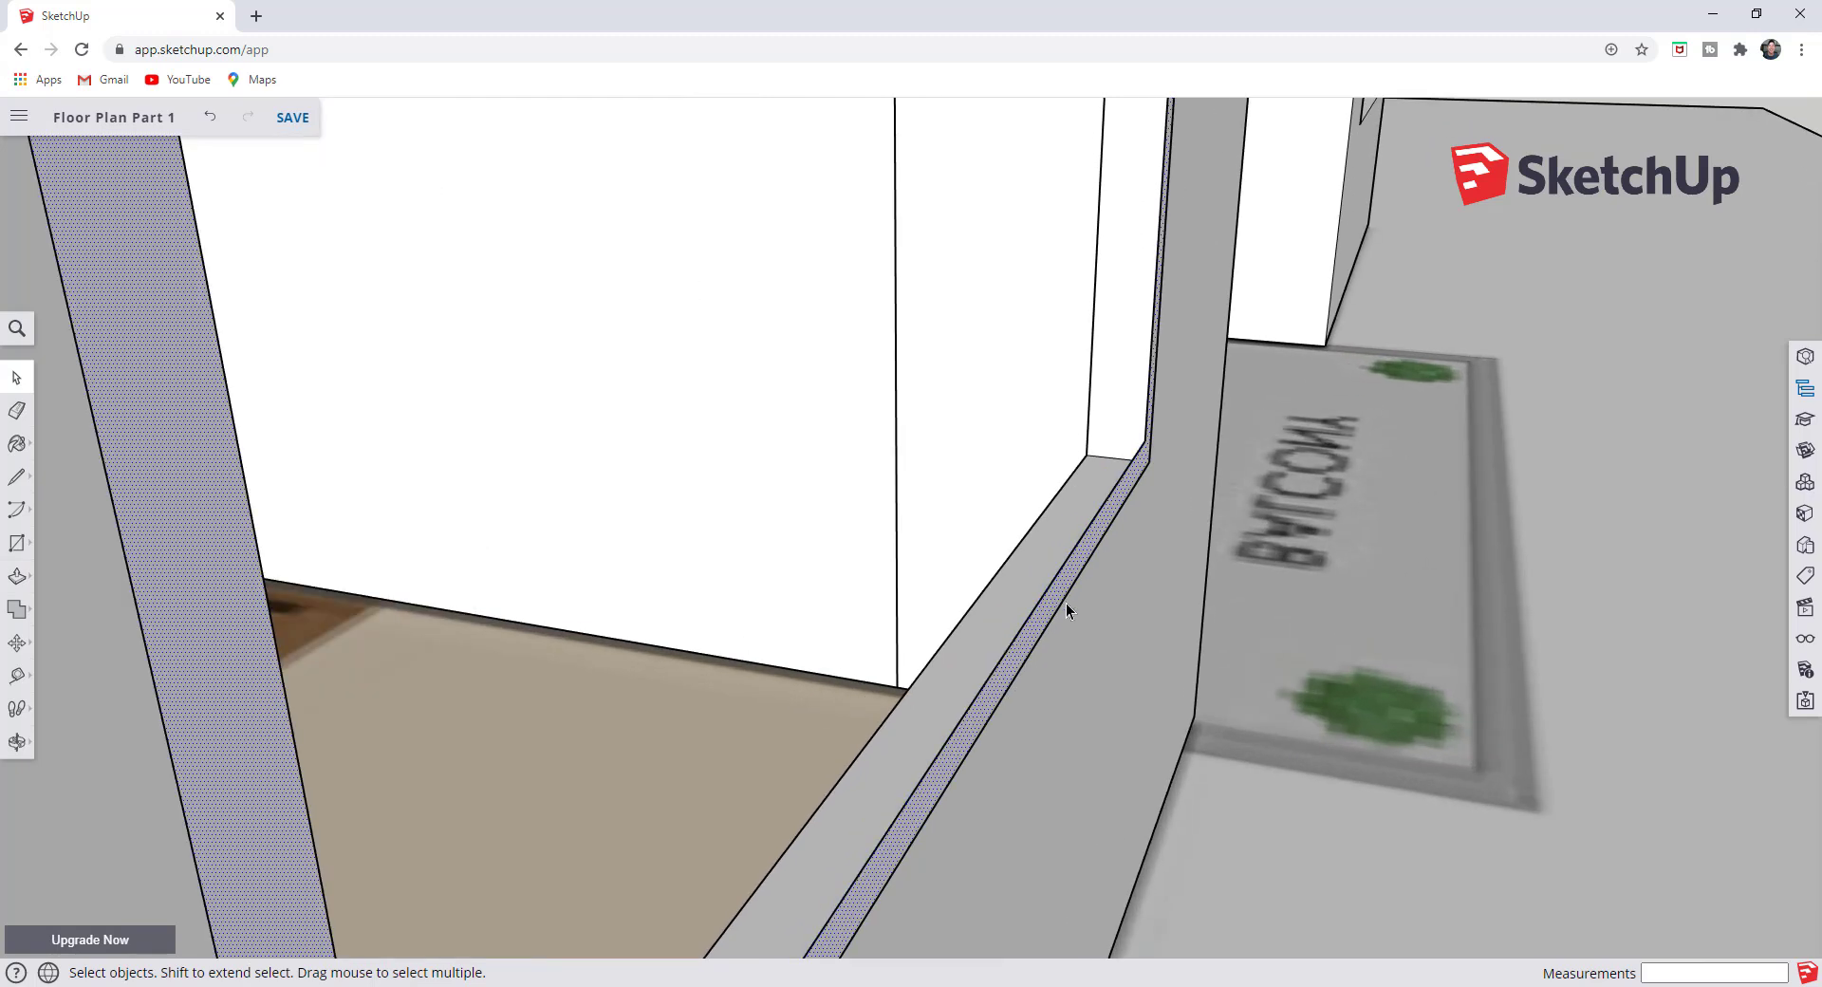
{"action": "key", "text": "p"}
{"action": "left_click", "coordinate": [1062, 600]}
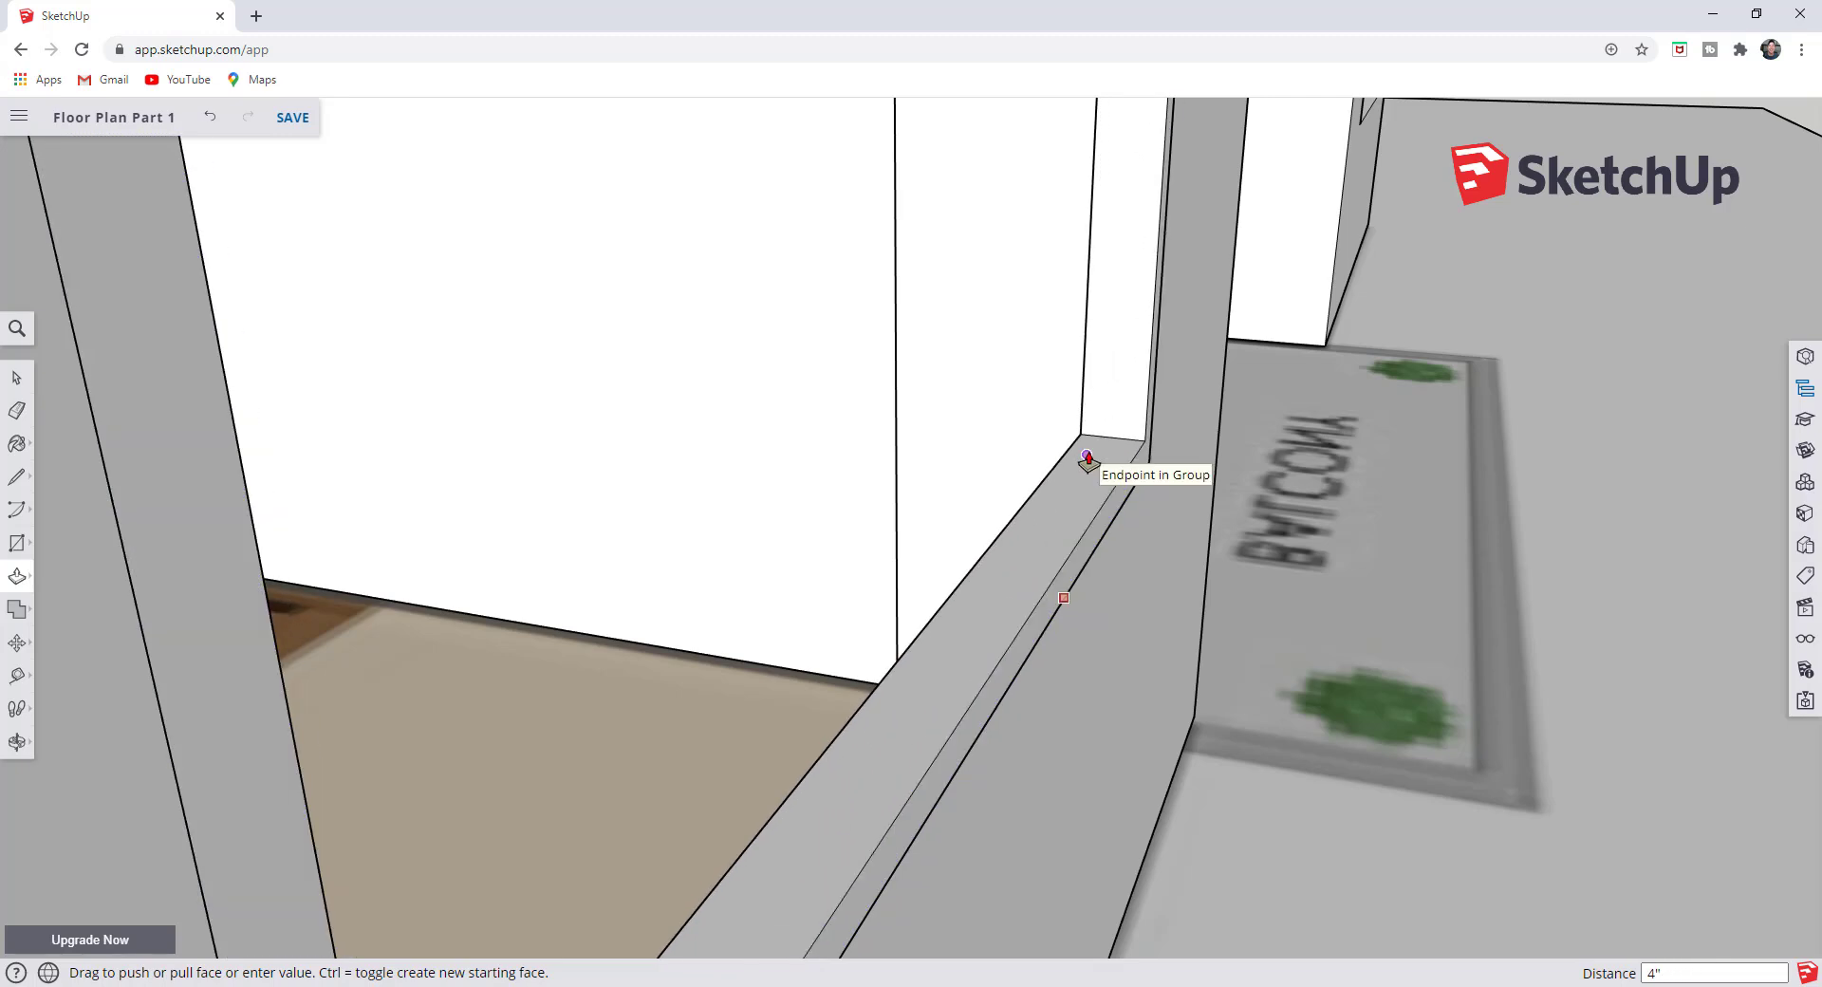
{"action": "left_click", "coordinate": [1087, 460]}
{"action": "middle_click_drag", "start_coordinate": [1179, 525], "coordinate": [907, 561]}
{"action": "key", "text": "space"}
- Select the master bedroom window frame geometry with a selection box around the opening
{"action": "left_click", "coordinate": [897, 571]}
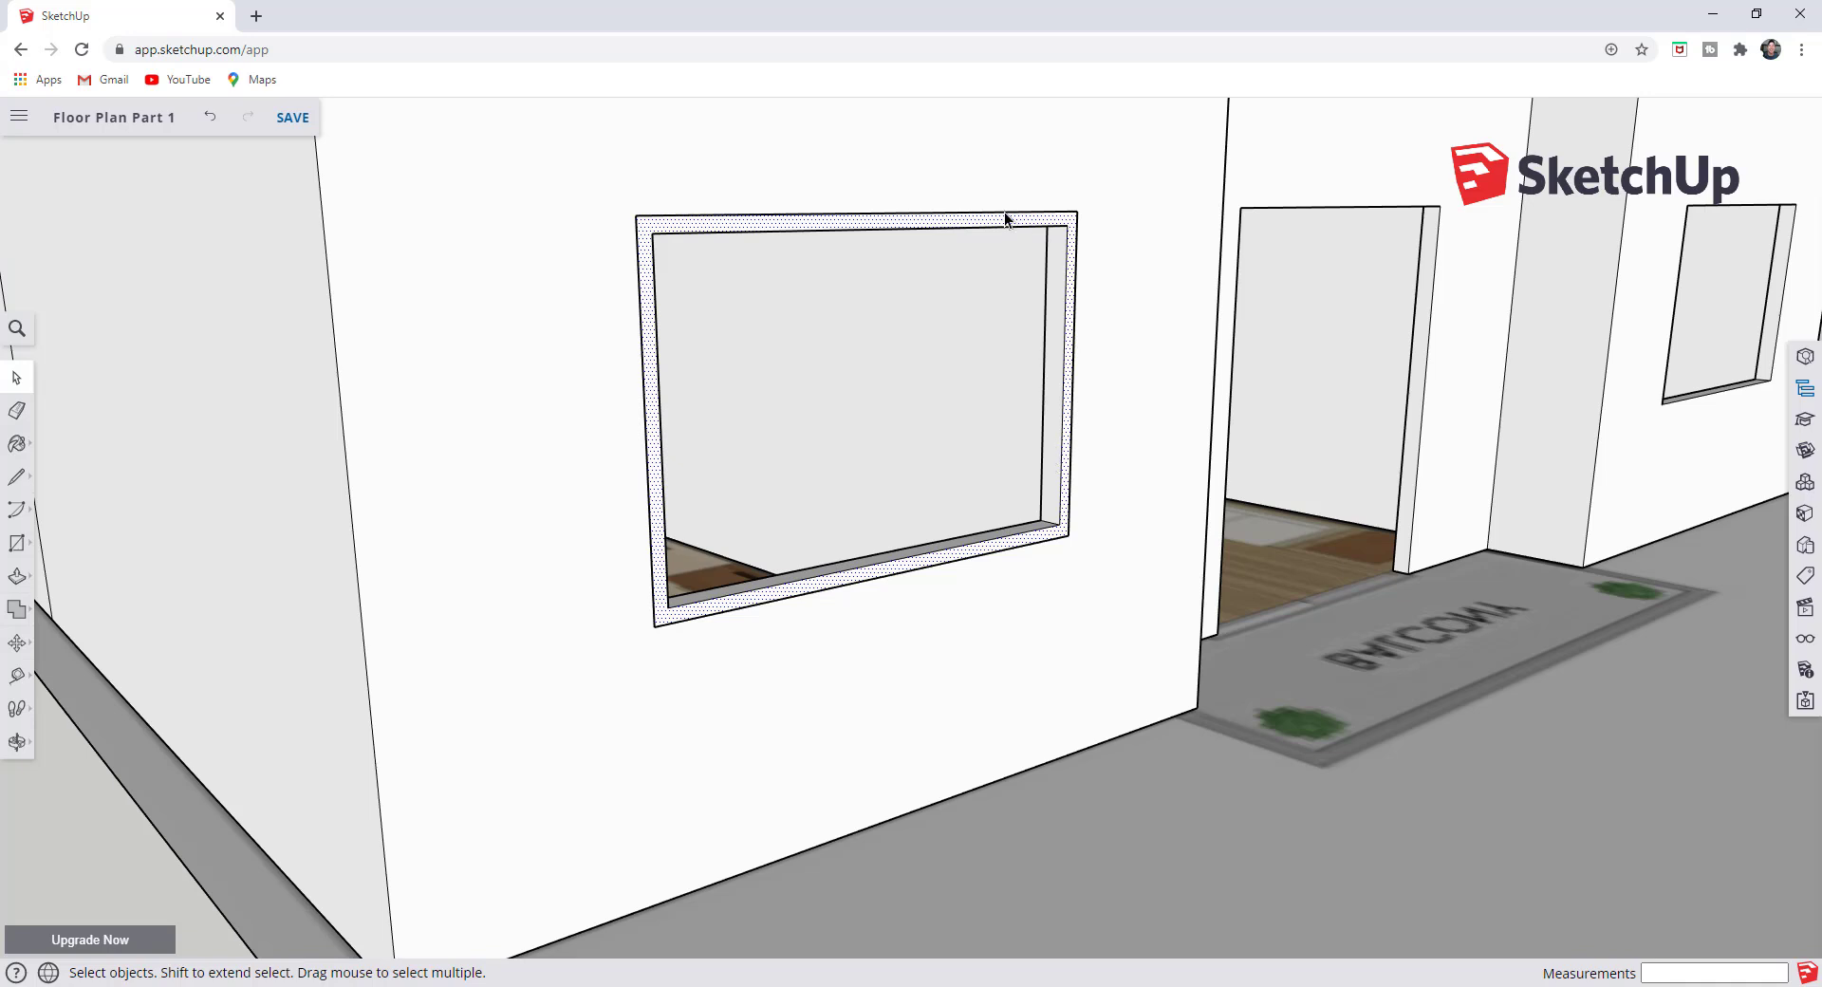
{"action": "middle_click_drag", "start_coordinate": [914, 611], "coordinate": [1024, 610]}
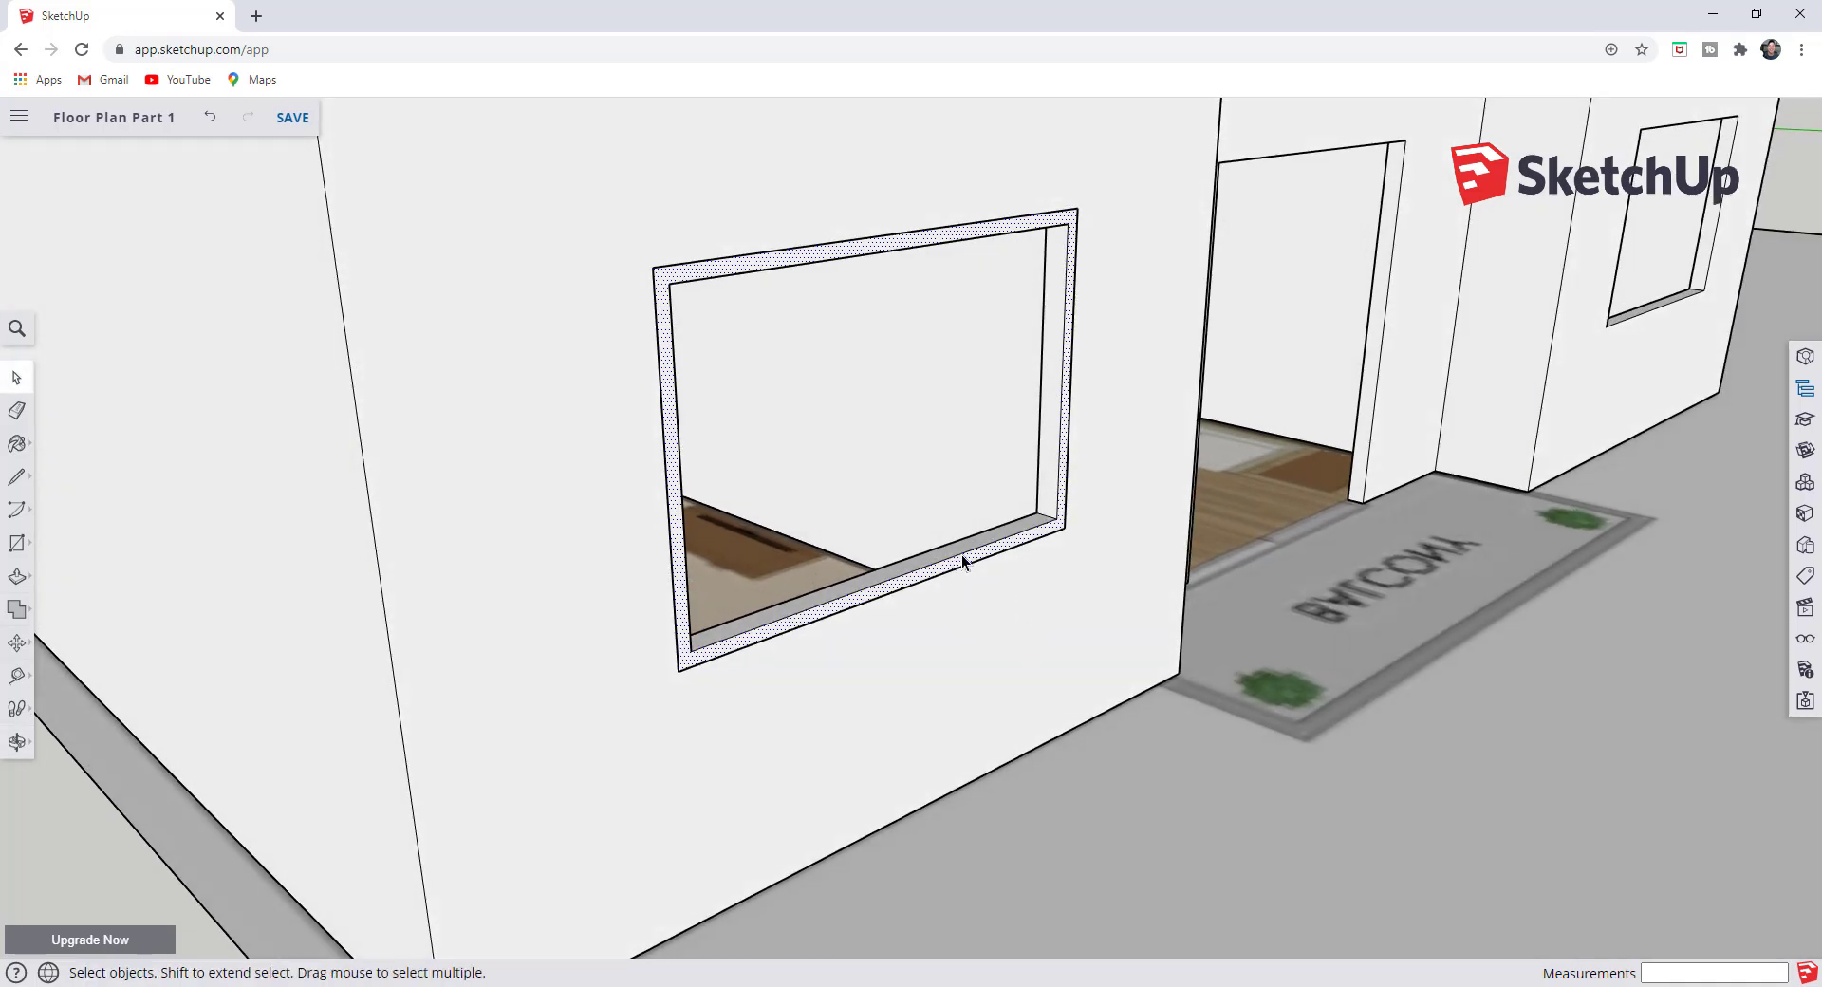
{"action": "scroll", "coordinate": [655, 375], "scroll_direction": "down", "scroll_amount": 3}
{"action": "scroll", "coordinate": [1016, 455], "scroll_direction": "down", "scroll_amount": 4}
{"action": "scroll", "coordinate": [1016, 459], "scroll_direction": "up", "scroll_amount": 3}
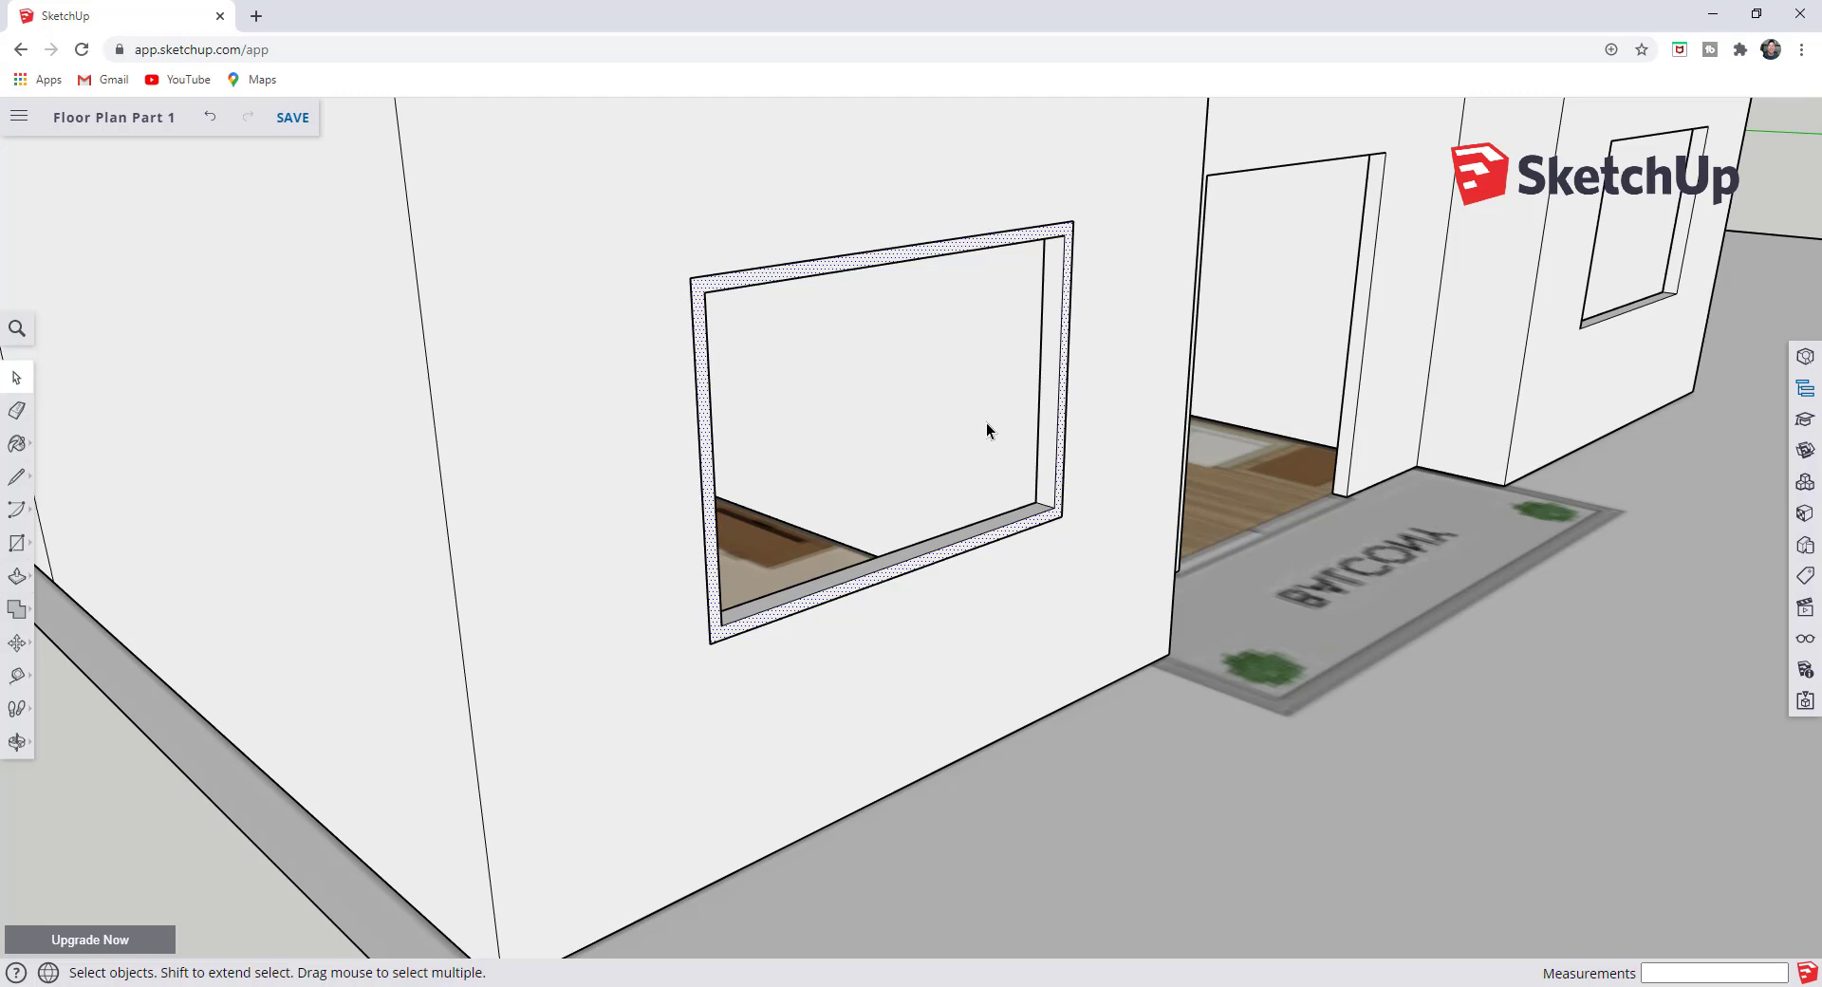
{"action": "left_click_drag", "start_coordinate": [558, 126], "coordinate": [1159, 697]}
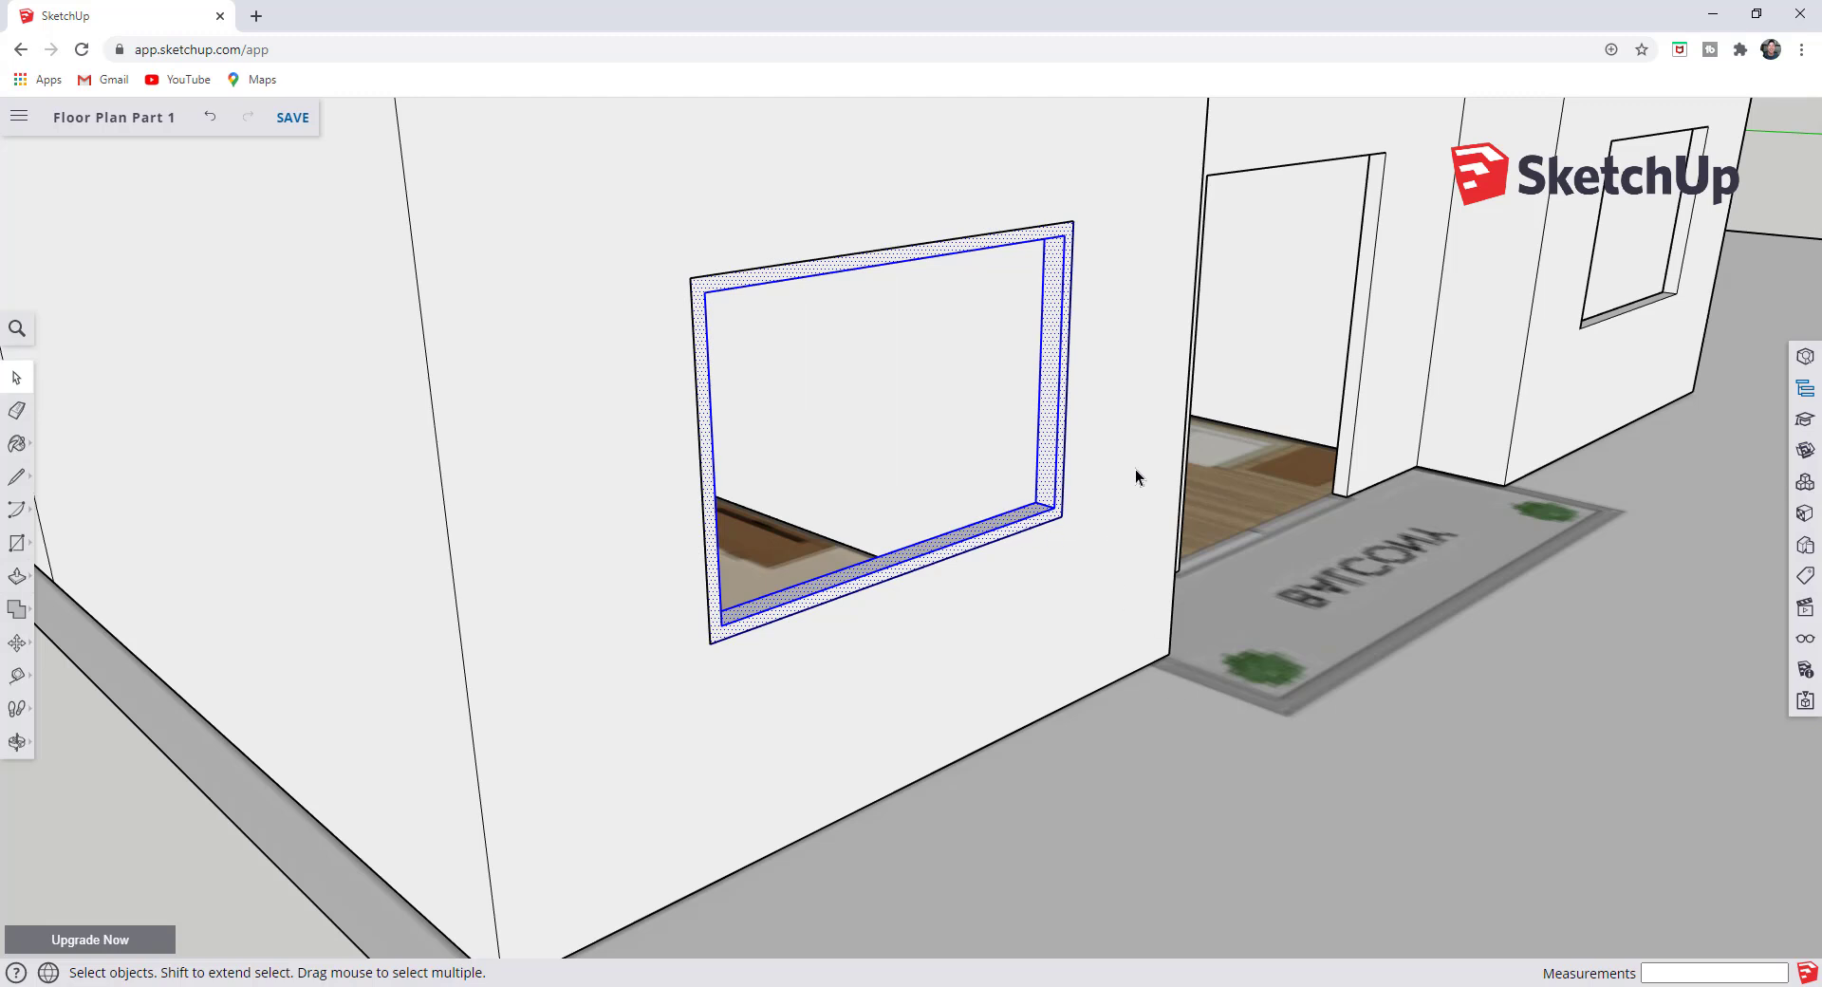
- Select all connected geometry of the master bedroom window frame and make it a group
{"action": "left_click", "coordinate": [1053, 433]}
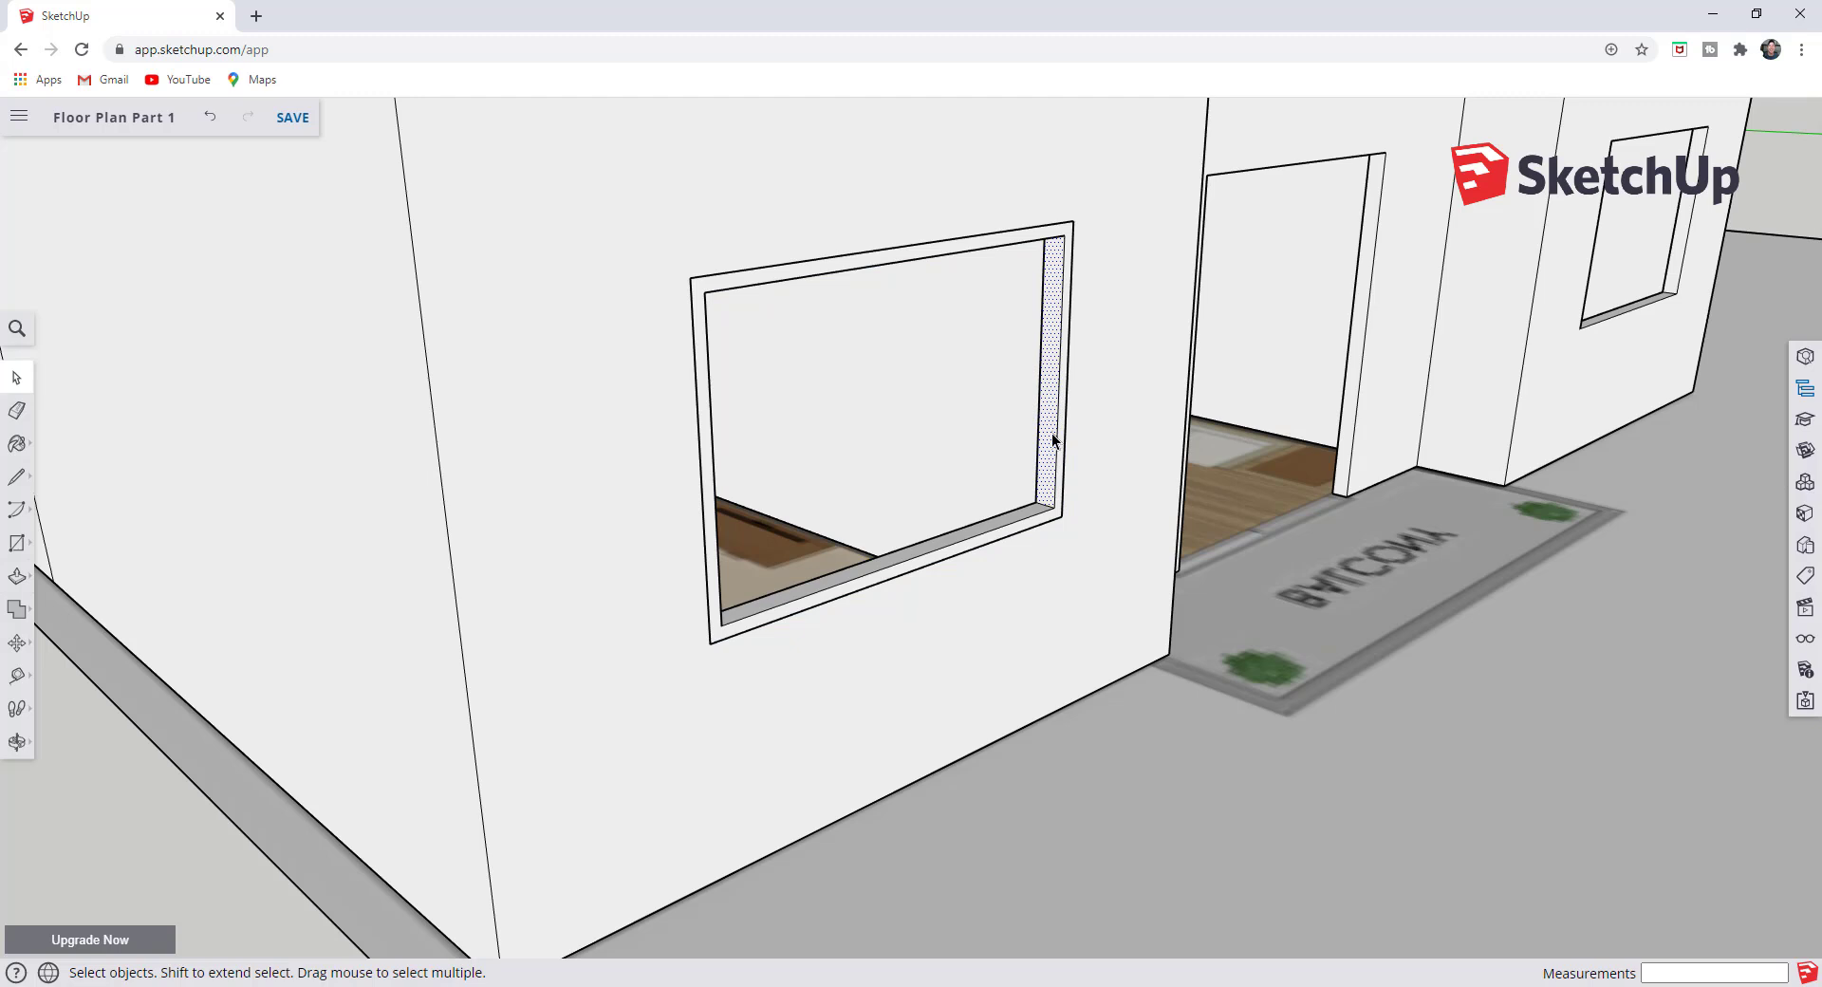
{"action": "triple_click", "coordinate": [1051, 432]}
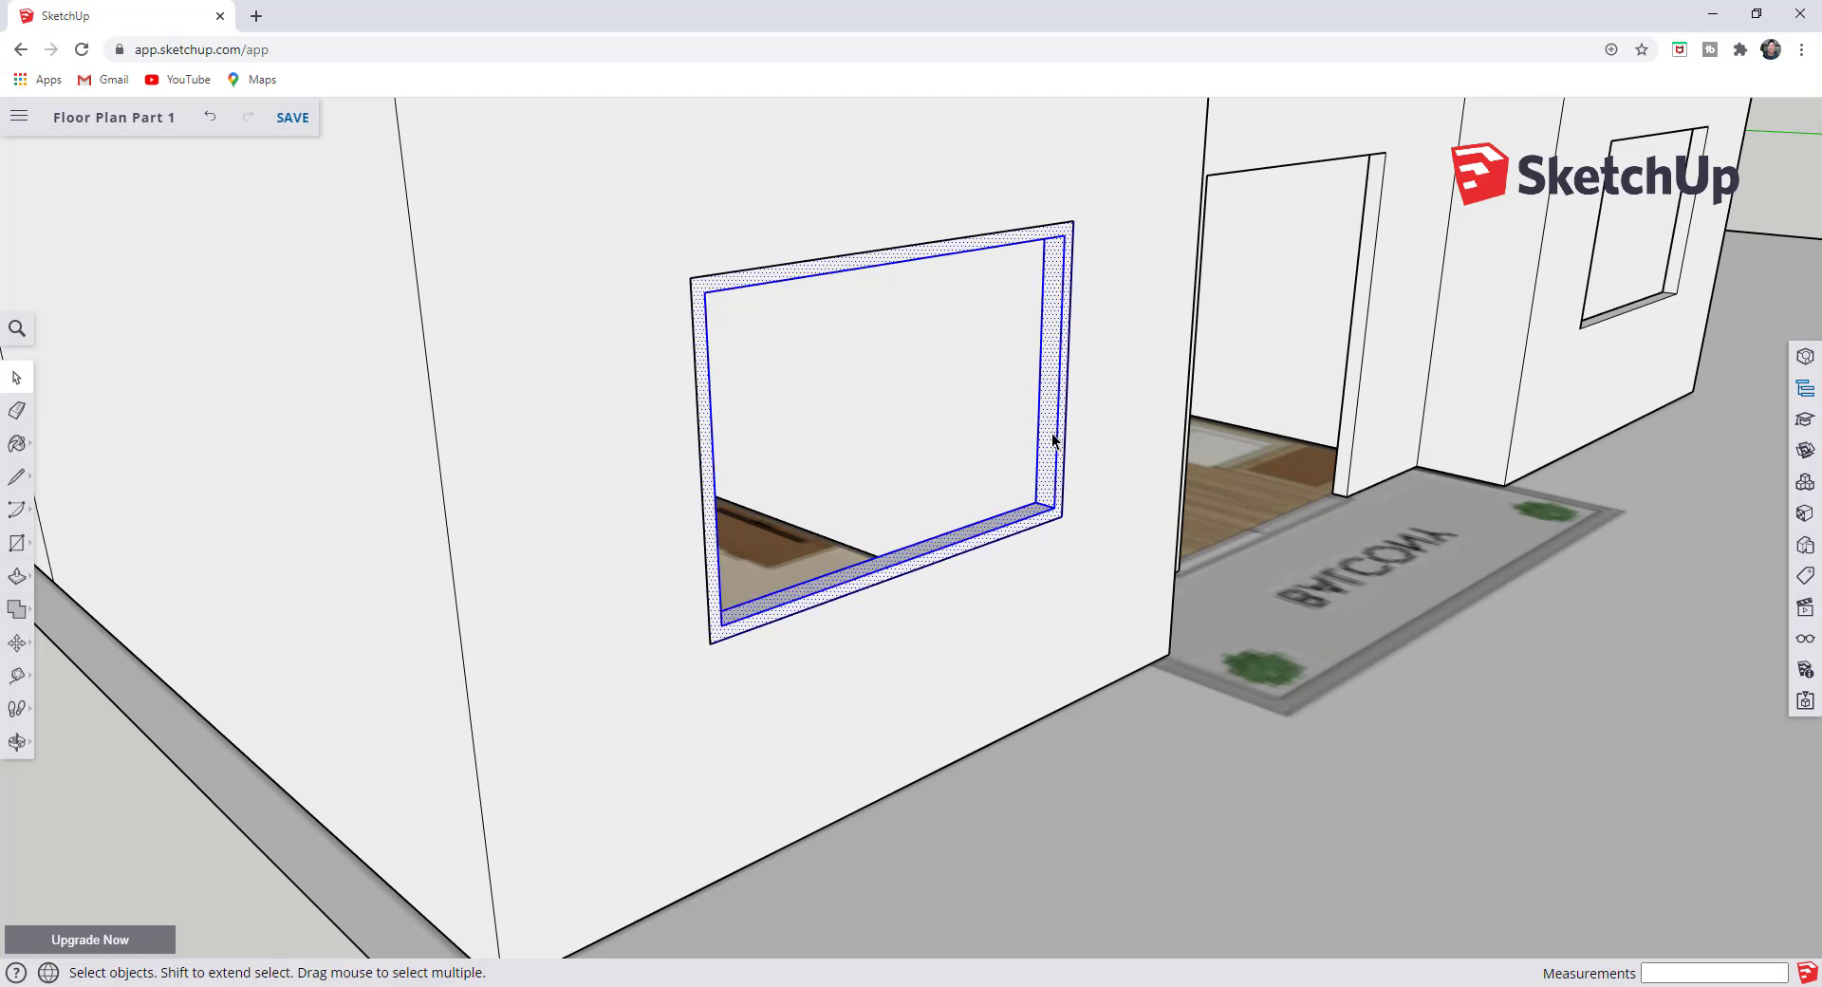
{"action": "scroll", "coordinate": [697, 590], "scroll_direction": "down", "scroll_amount": 3}
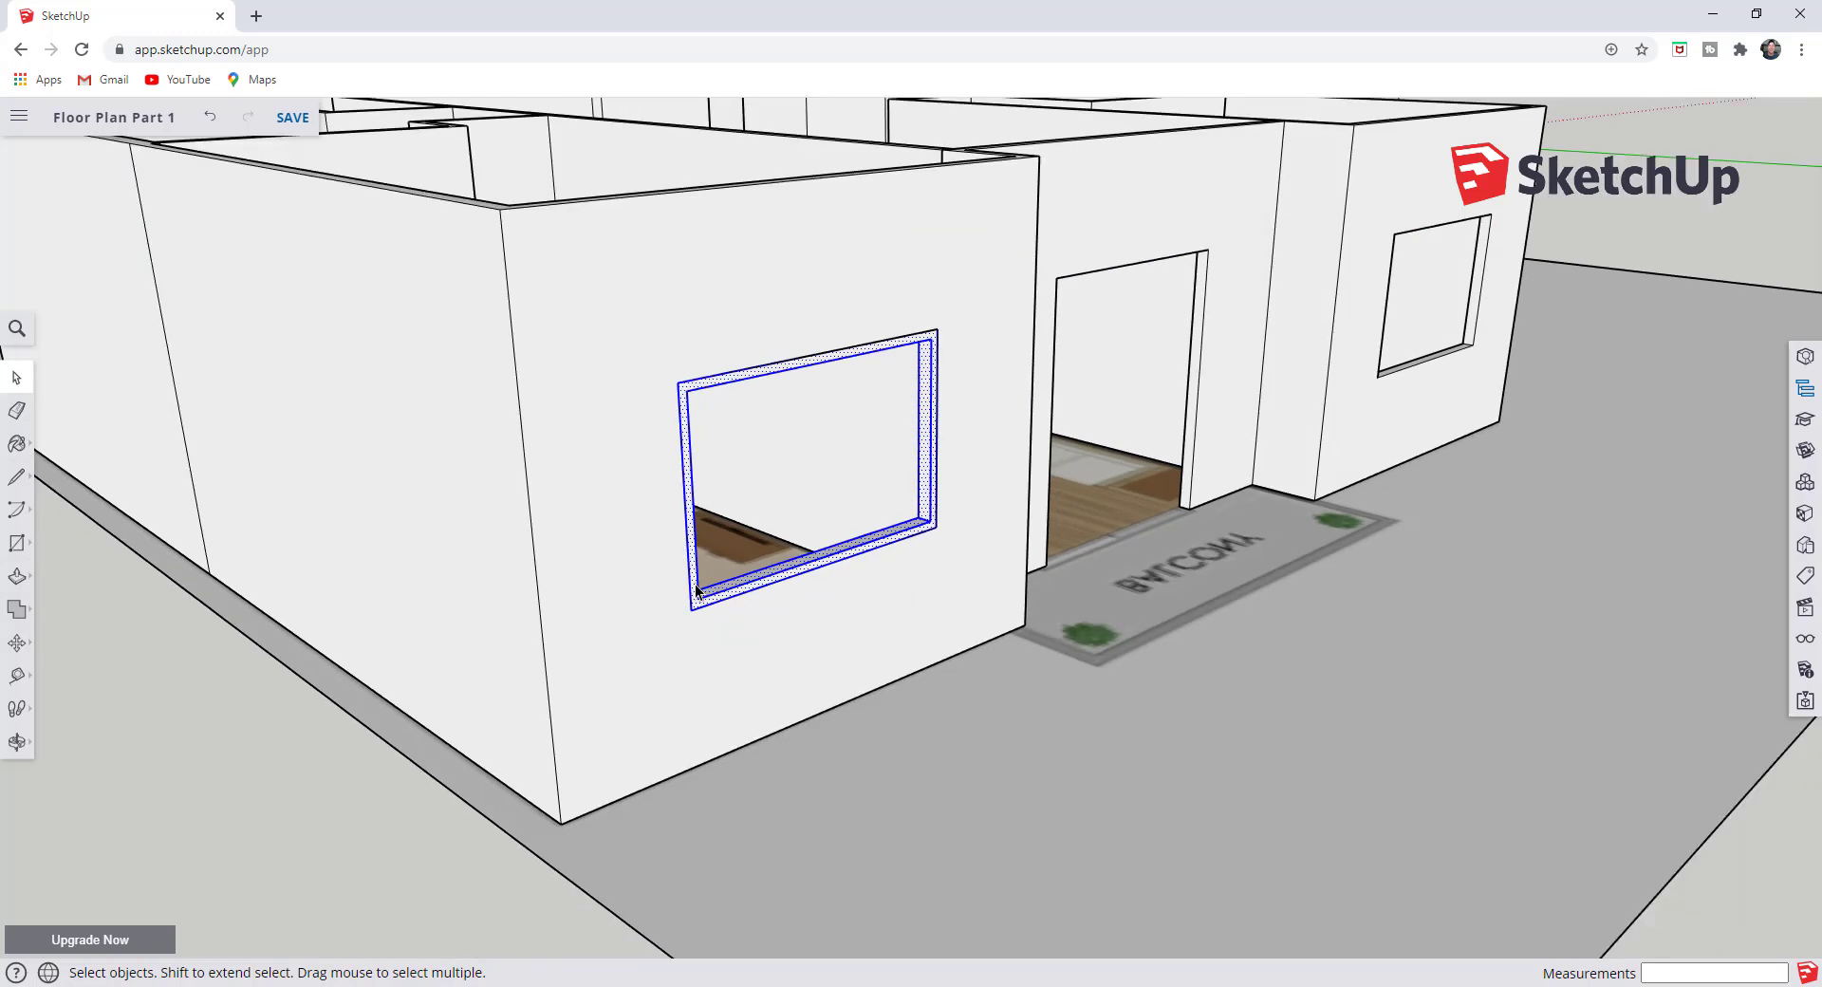
{"action": "scroll", "coordinate": [697, 590], "scroll_direction": "down", "scroll_amount": 3}
{"action": "middle_click_drag", "start_coordinate": [697, 590], "coordinate": [670, 446]}
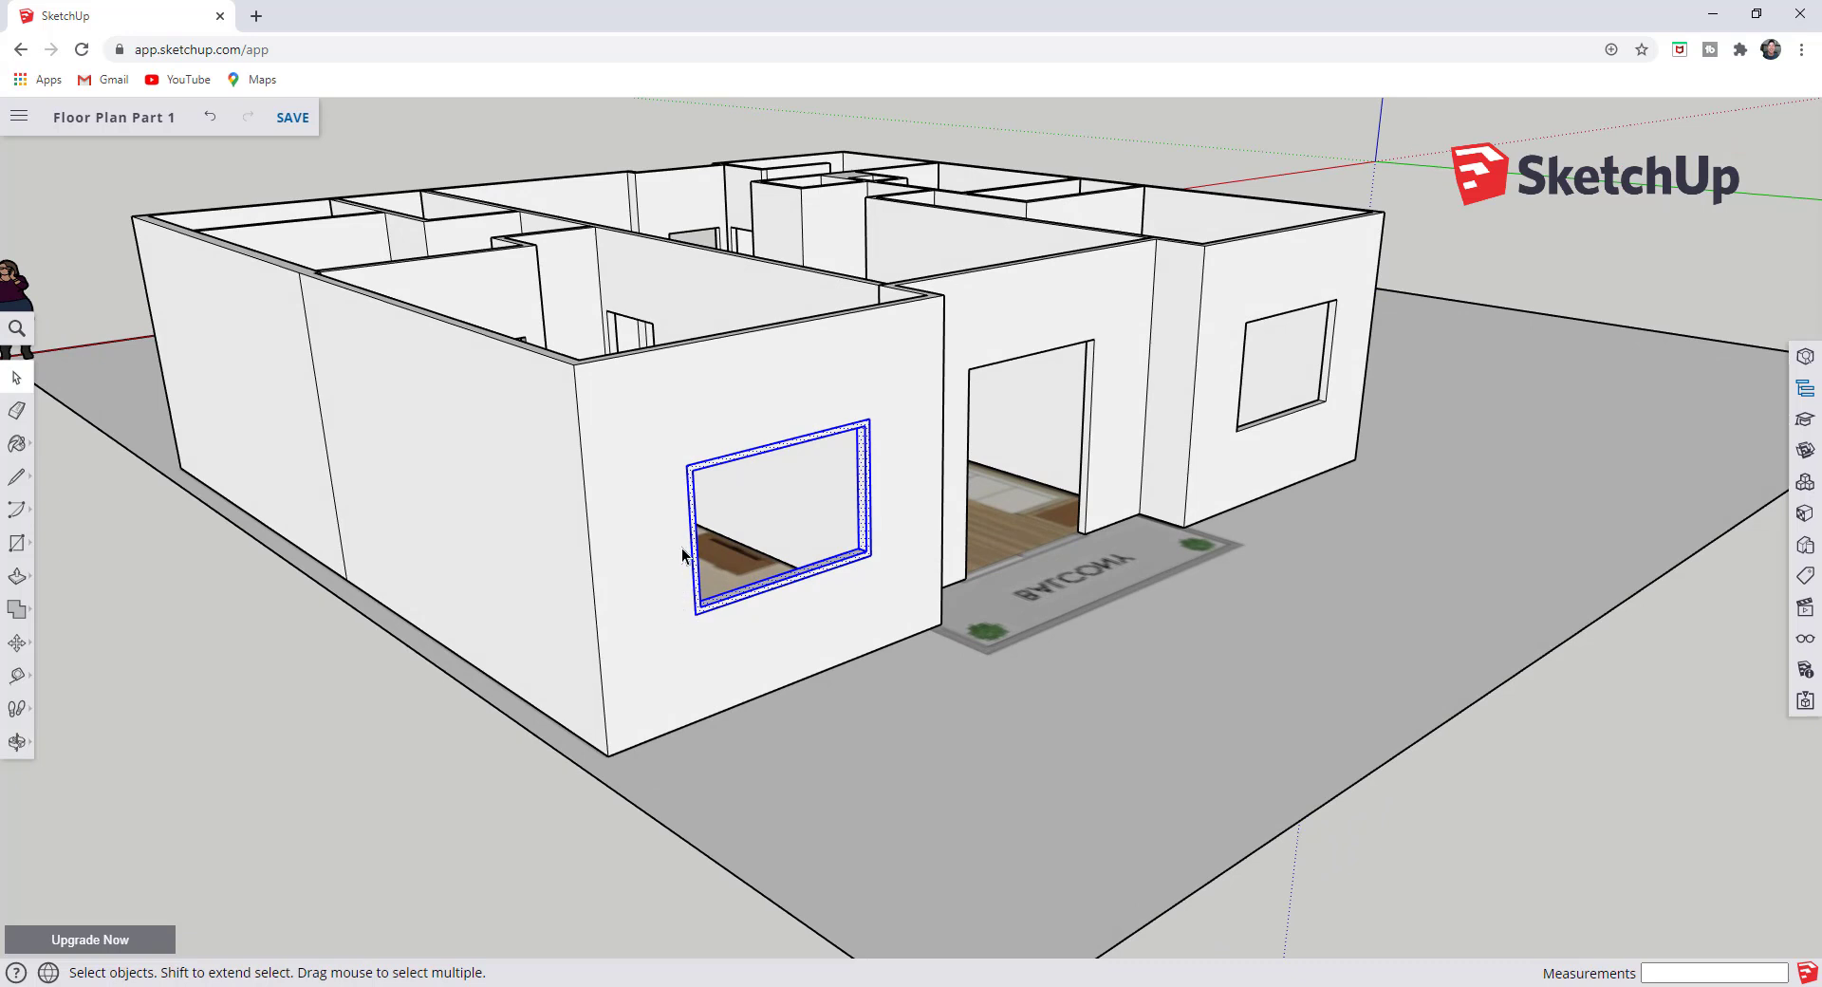
{"action": "scroll", "coordinate": [693, 546], "scroll_direction": "up", "scroll_amount": 3}
{"action": "right_click", "coordinate": [1053, 436]}
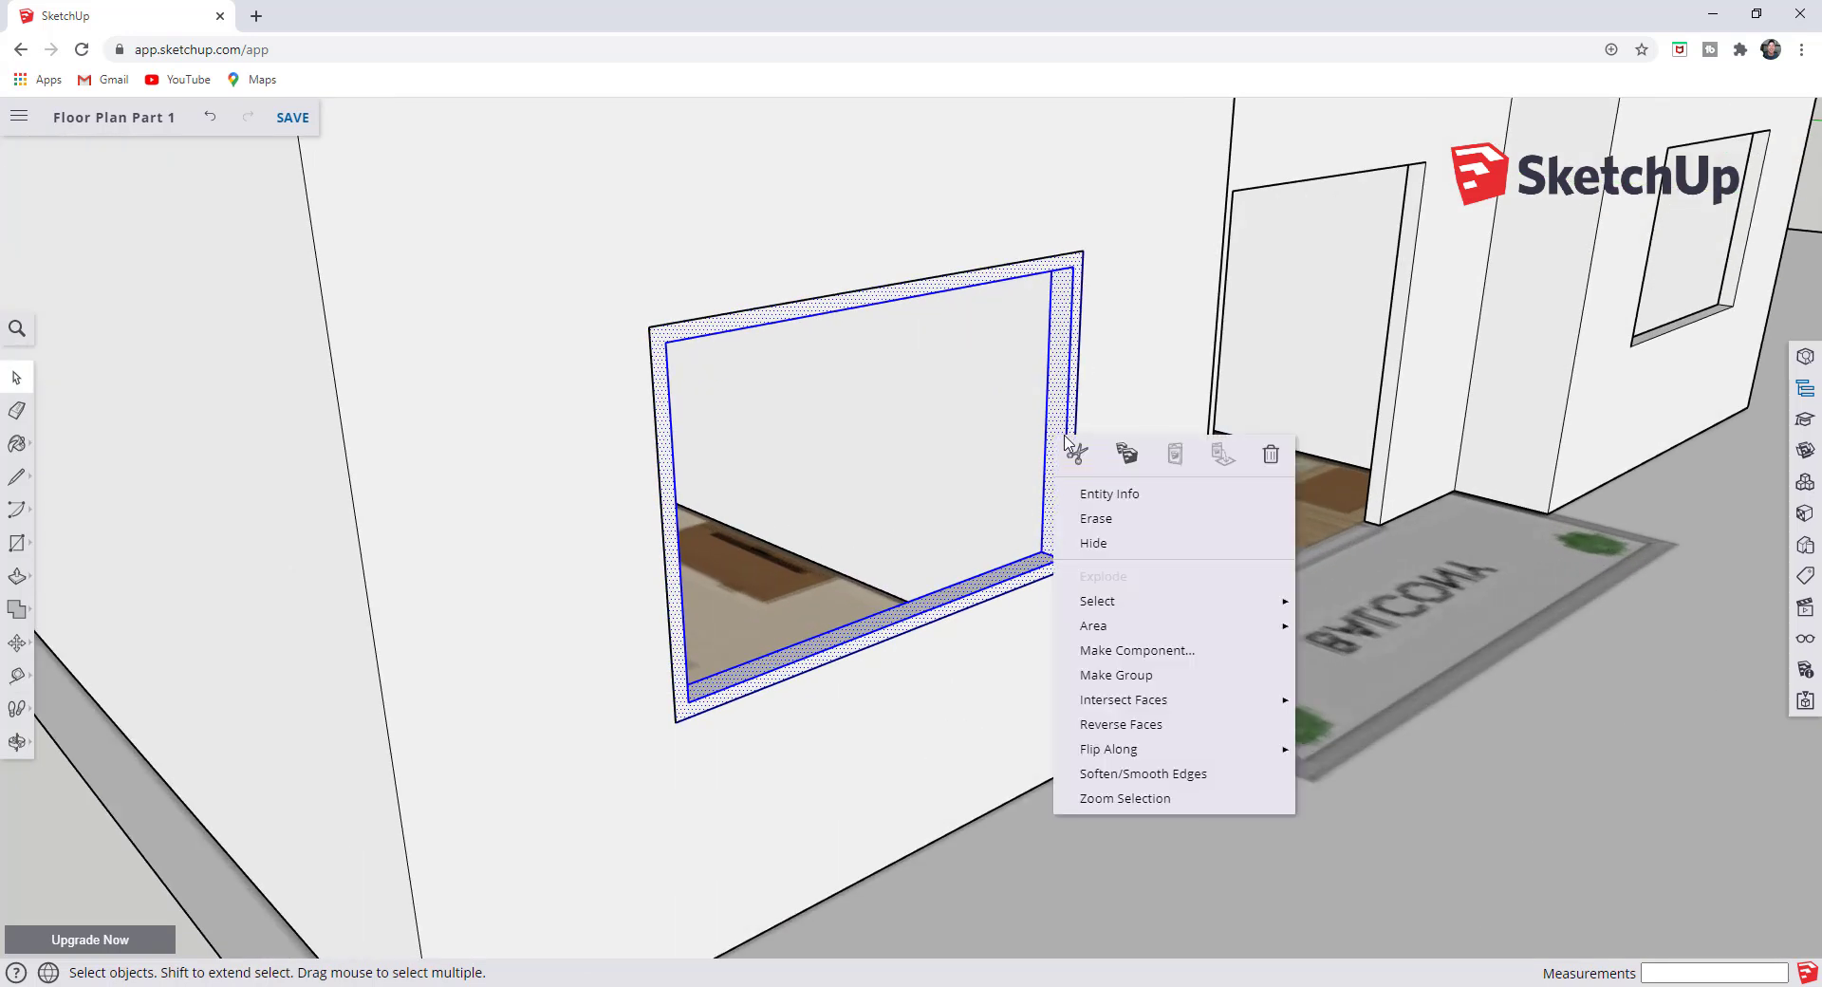
{"action": "left_click", "coordinate": [1152, 674]}
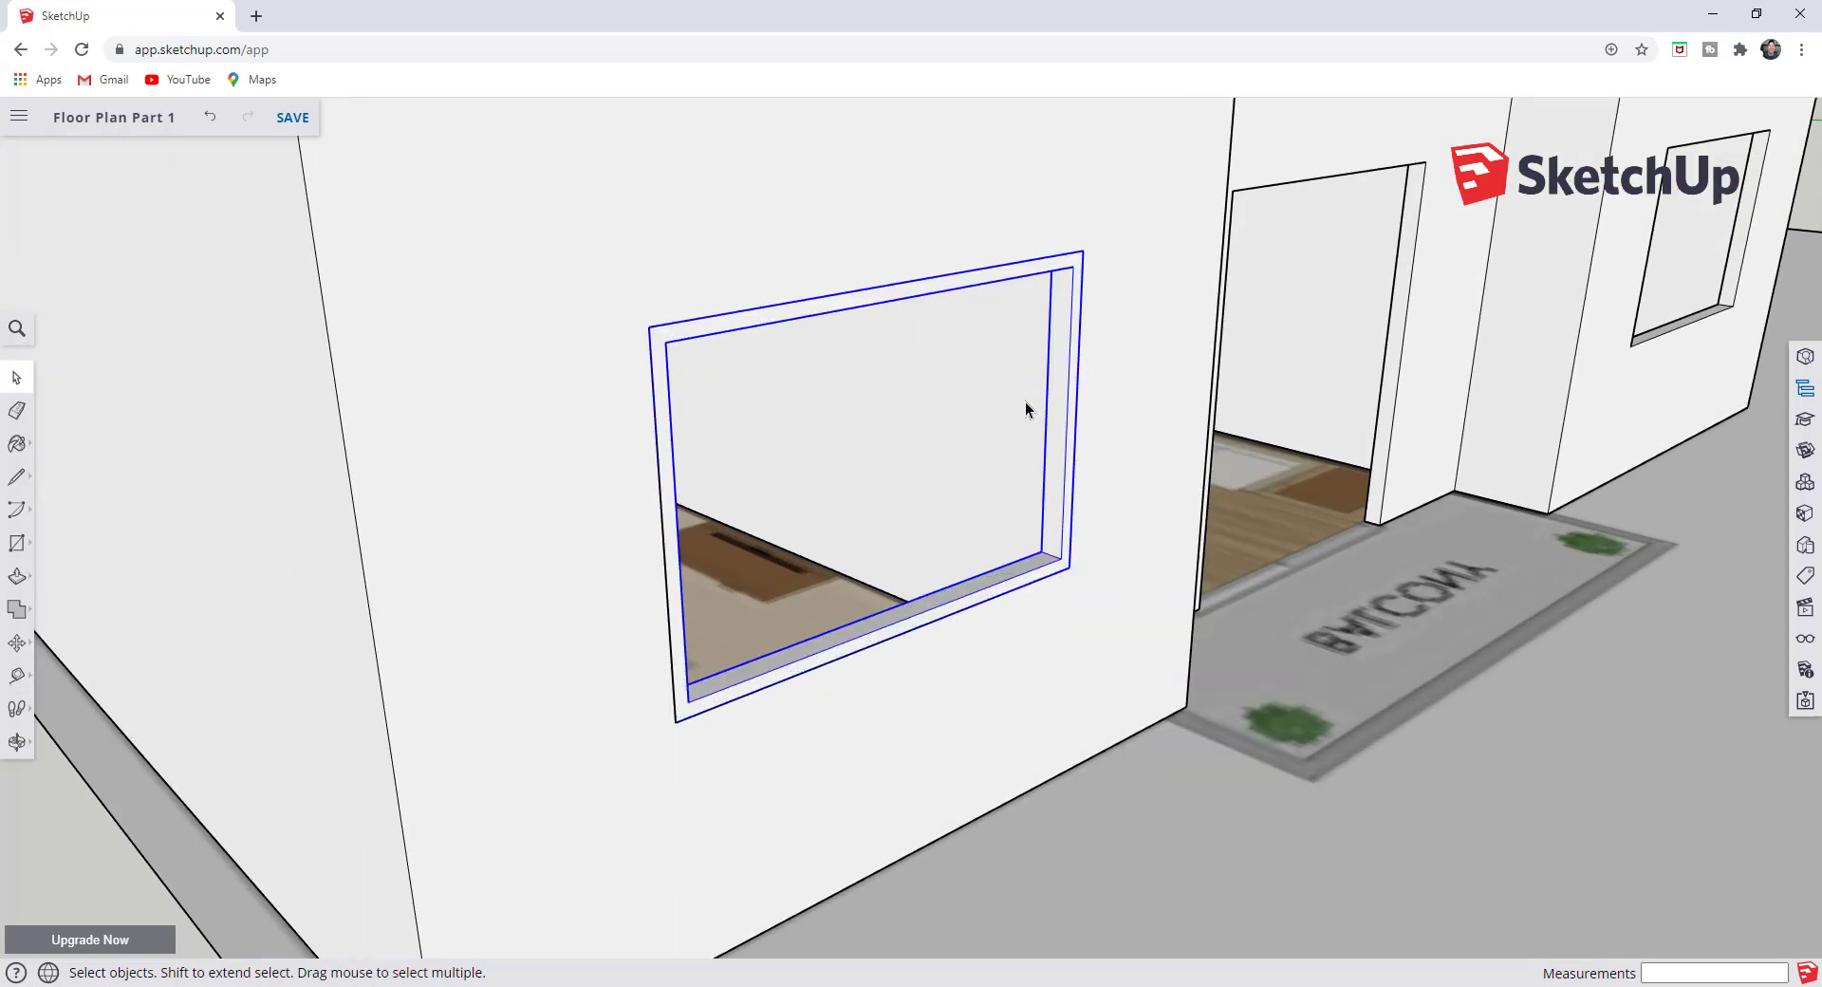
- Check that the window frame group can be selected separately from the surrounding wall
{"action": "scroll", "coordinate": [1072, 470], "scroll_direction": "down", "scroll_amount": 3}
{"action": "middle_click_drag", "start_coordinate": [1089, 474], "coordinate": [1032, 446]}
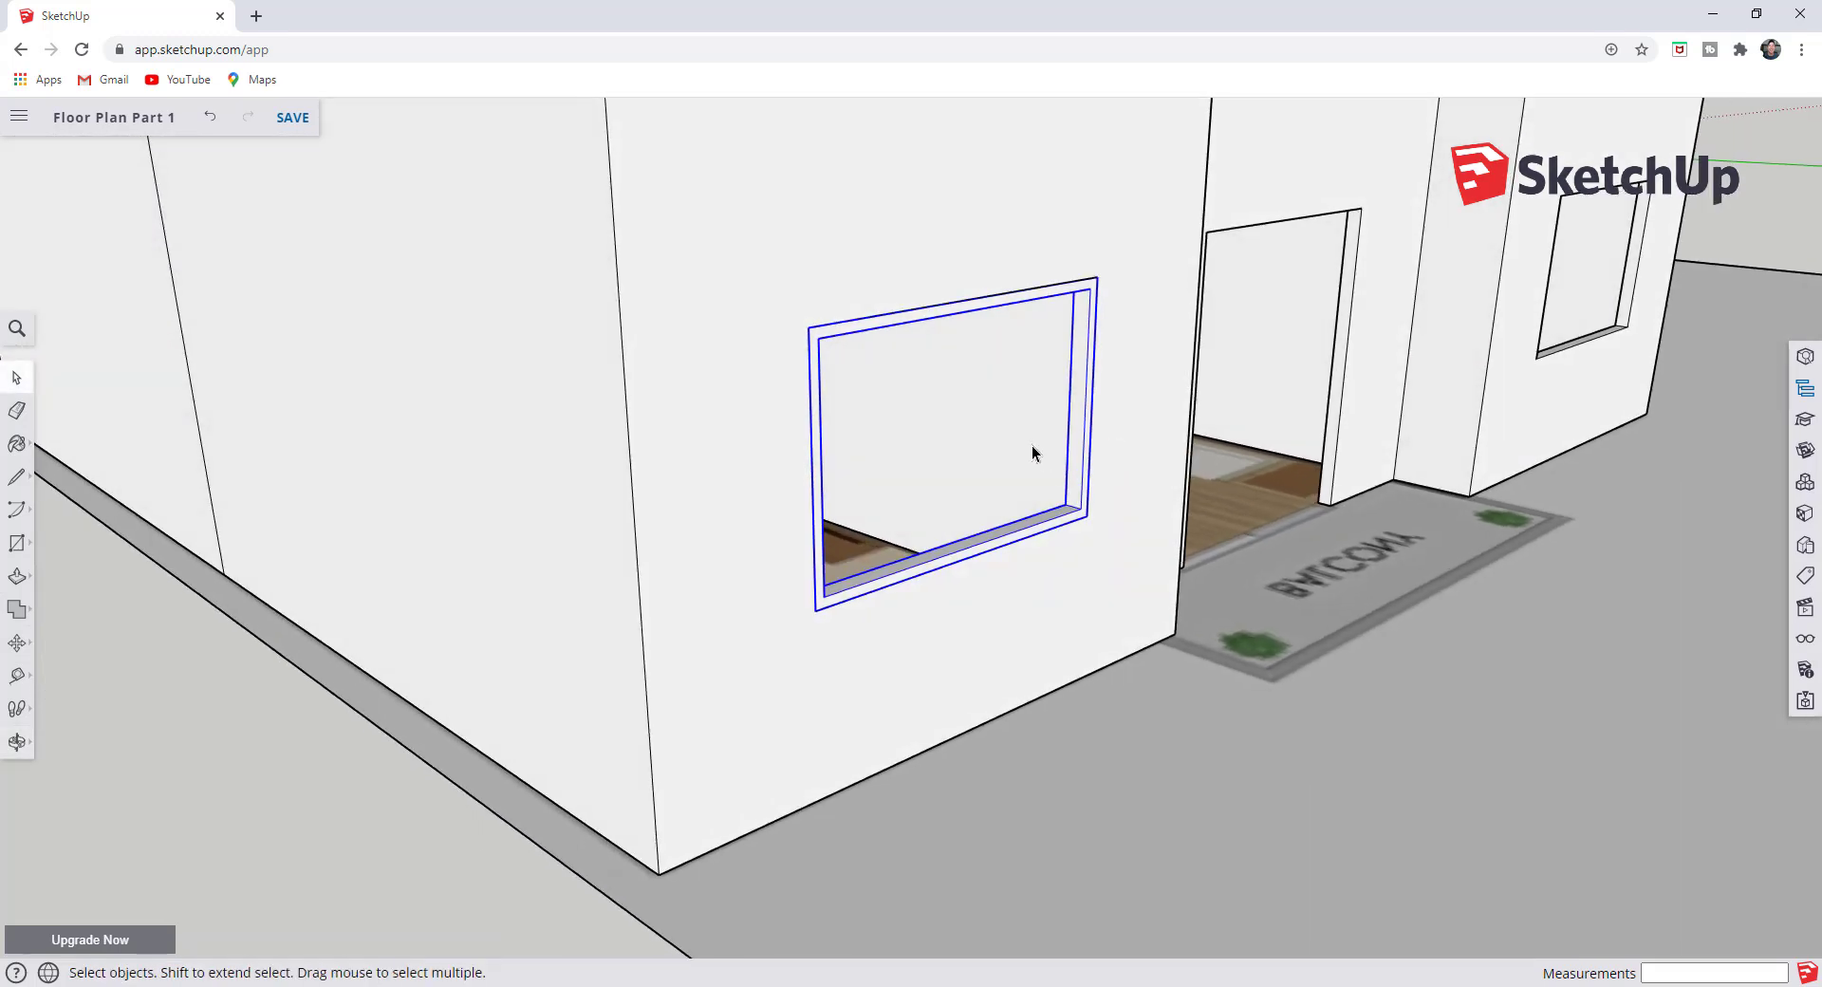
{"action": "left_click", "coordinate": [1143, 428]}
{"action": "left_click", "coordinate": [1097, 396]}
{"action": "left_click", "coordinate": [1112, 404]}
{"action": "left_click", "coordinate": [1089, 410]}
{"action": "middle_click_drag", "start_coordinate": [1171, 532], "coordinate": [908, 599]}
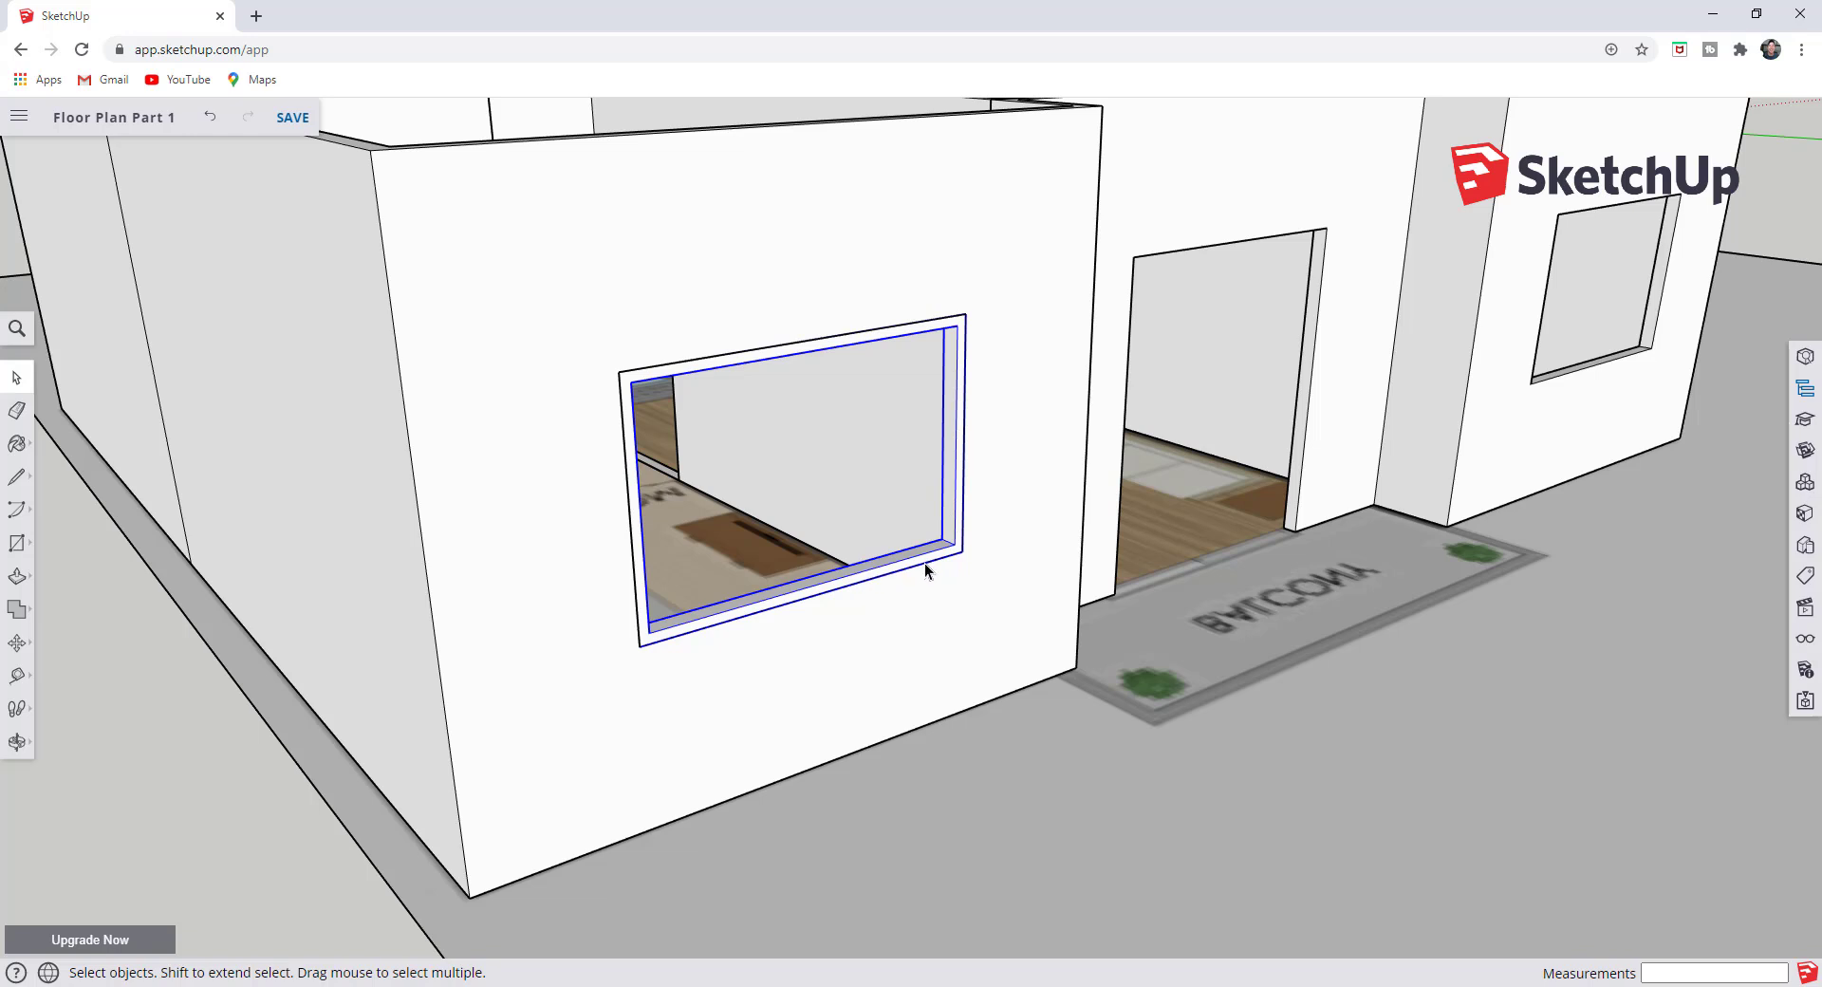
- Open the master bedroom window frame group for editing and select the inner bottom face of the frame
{"action": "scroll", "coordinate": [924, 562], "scroll_direction": "up", "scroll_amount": 5}
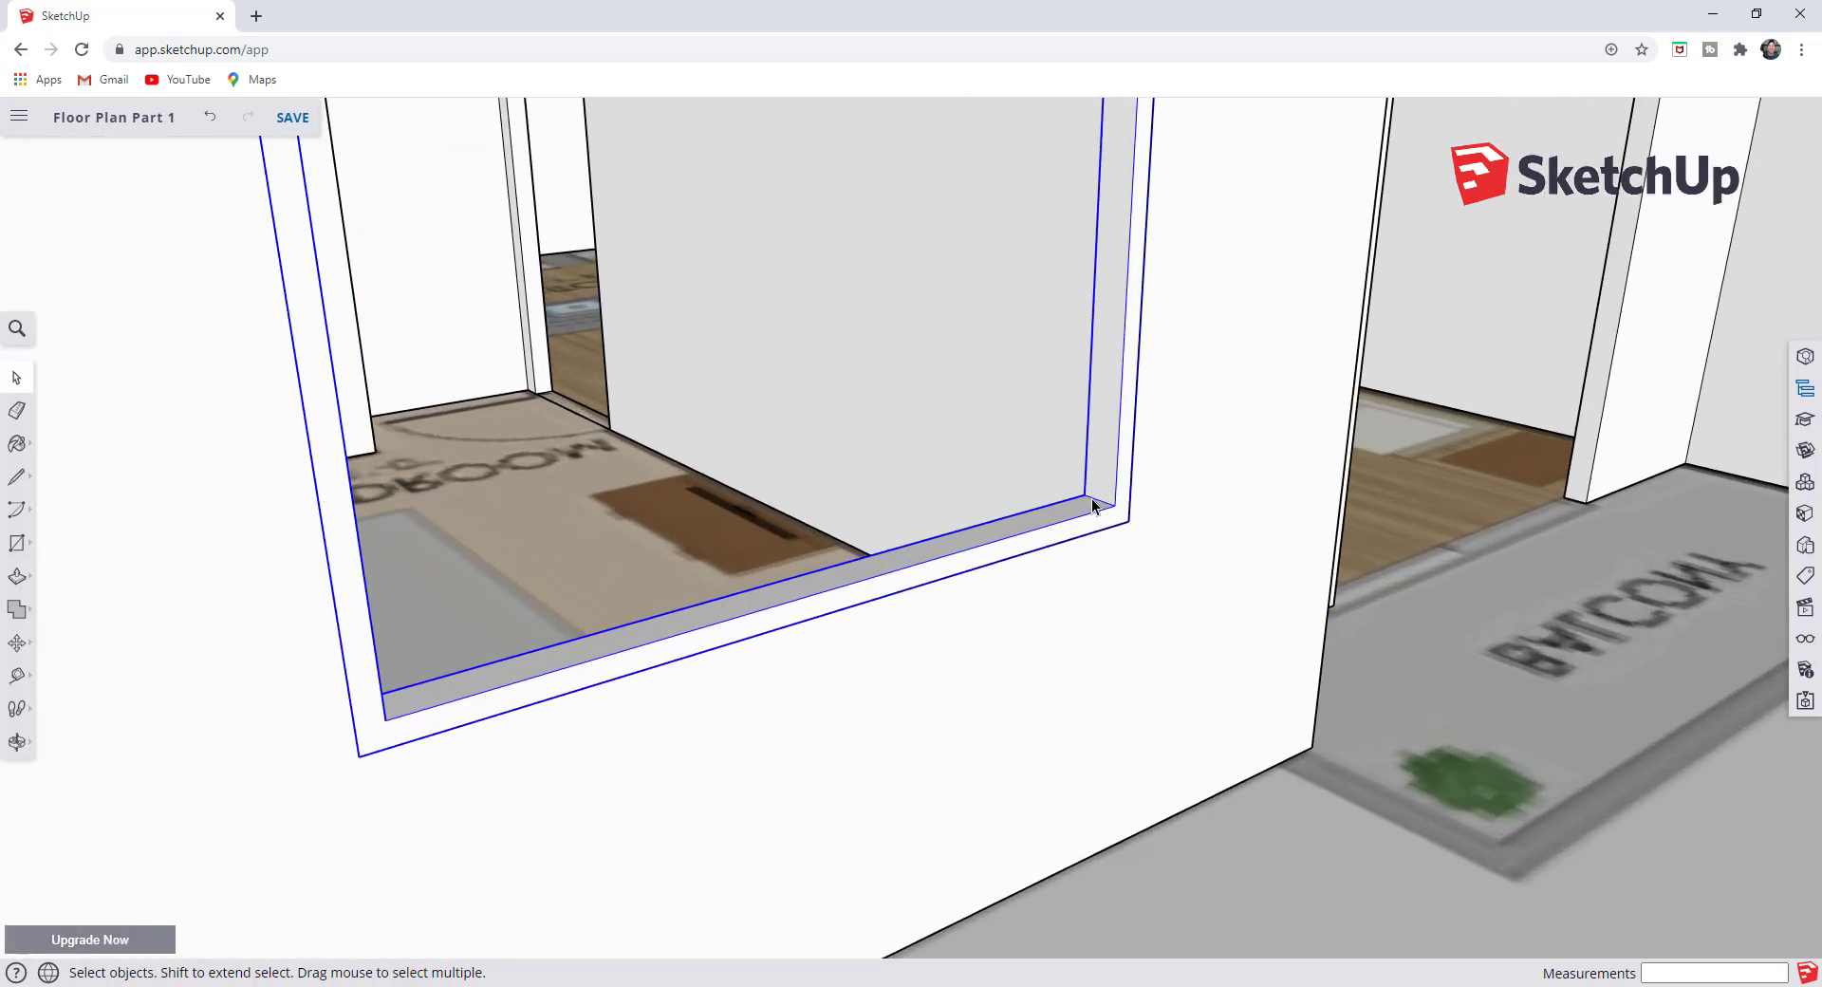
{"action": "scroll", "coordinate": [821, 593], "scroll_direction": "down", "scroll_amount": 5}
{"action": "scroll", "coordinate": [830, 608], "scroll_direction": "down", "scroll_amount": 3}
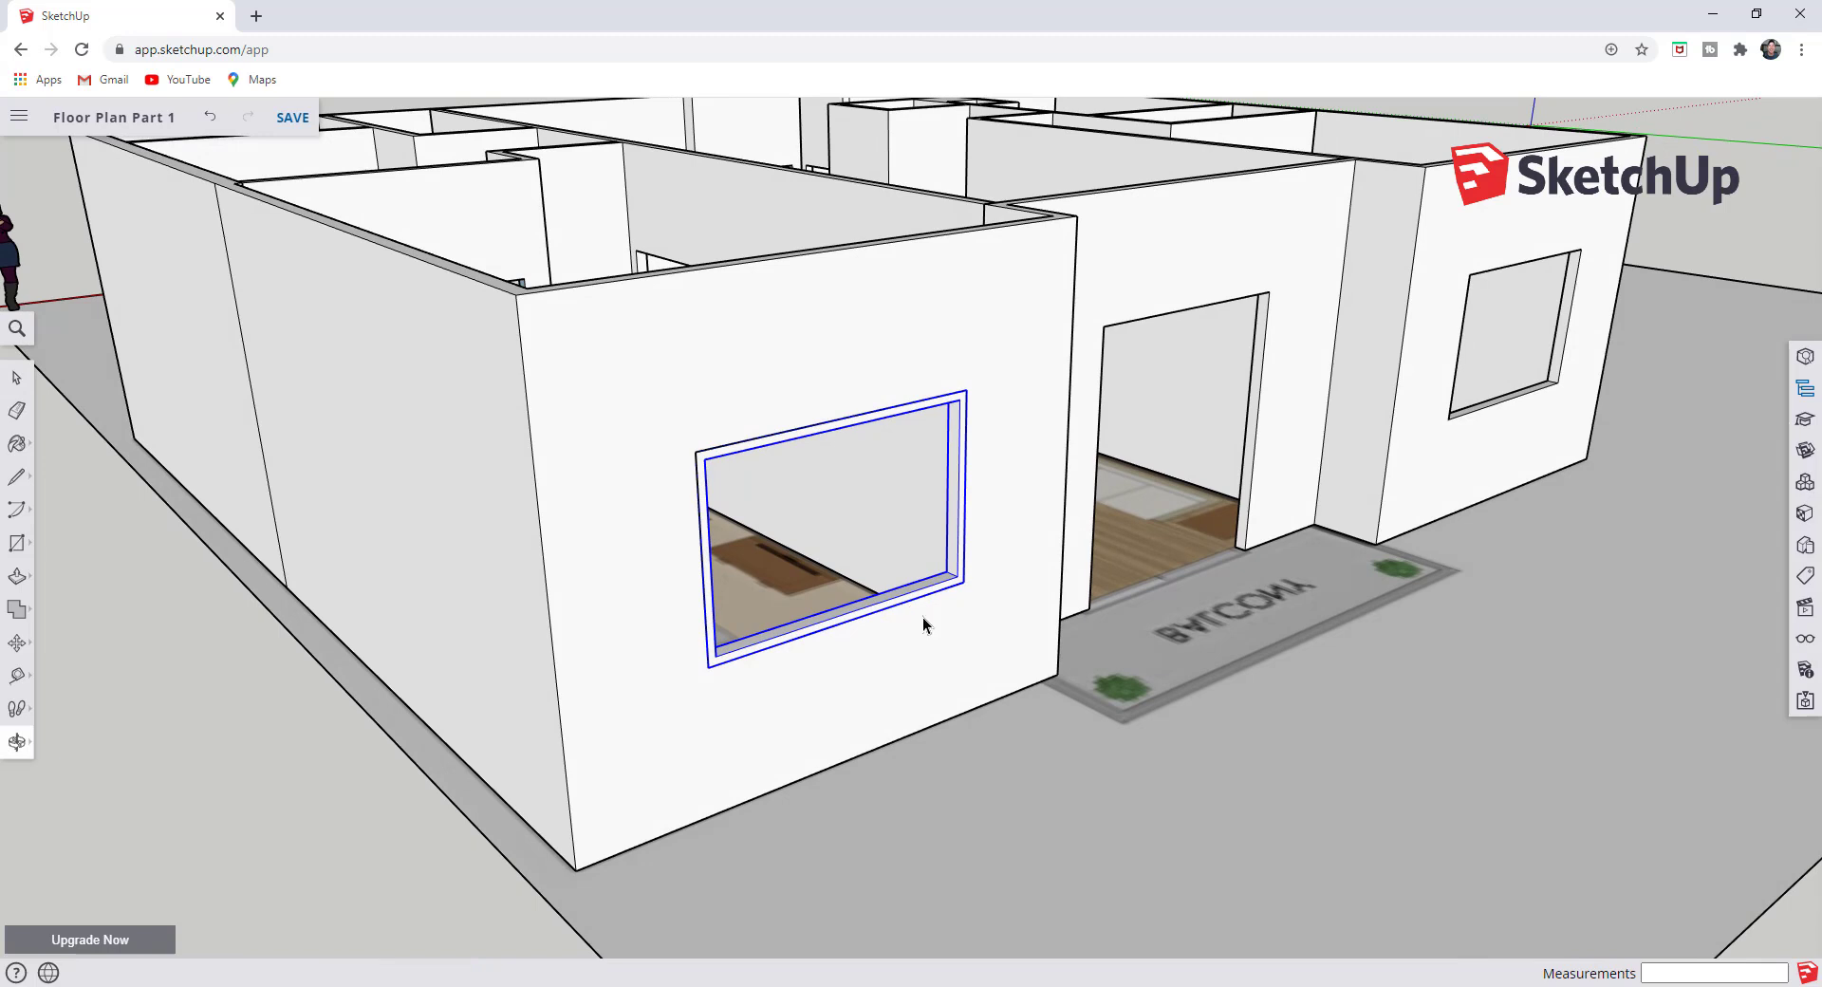
{"action": "scroll", "coordinate": [901, 607], "scroll_direction": "up", "scroll_amount": 3}
{"action": "double_click", "coordinate": [882, 600]}
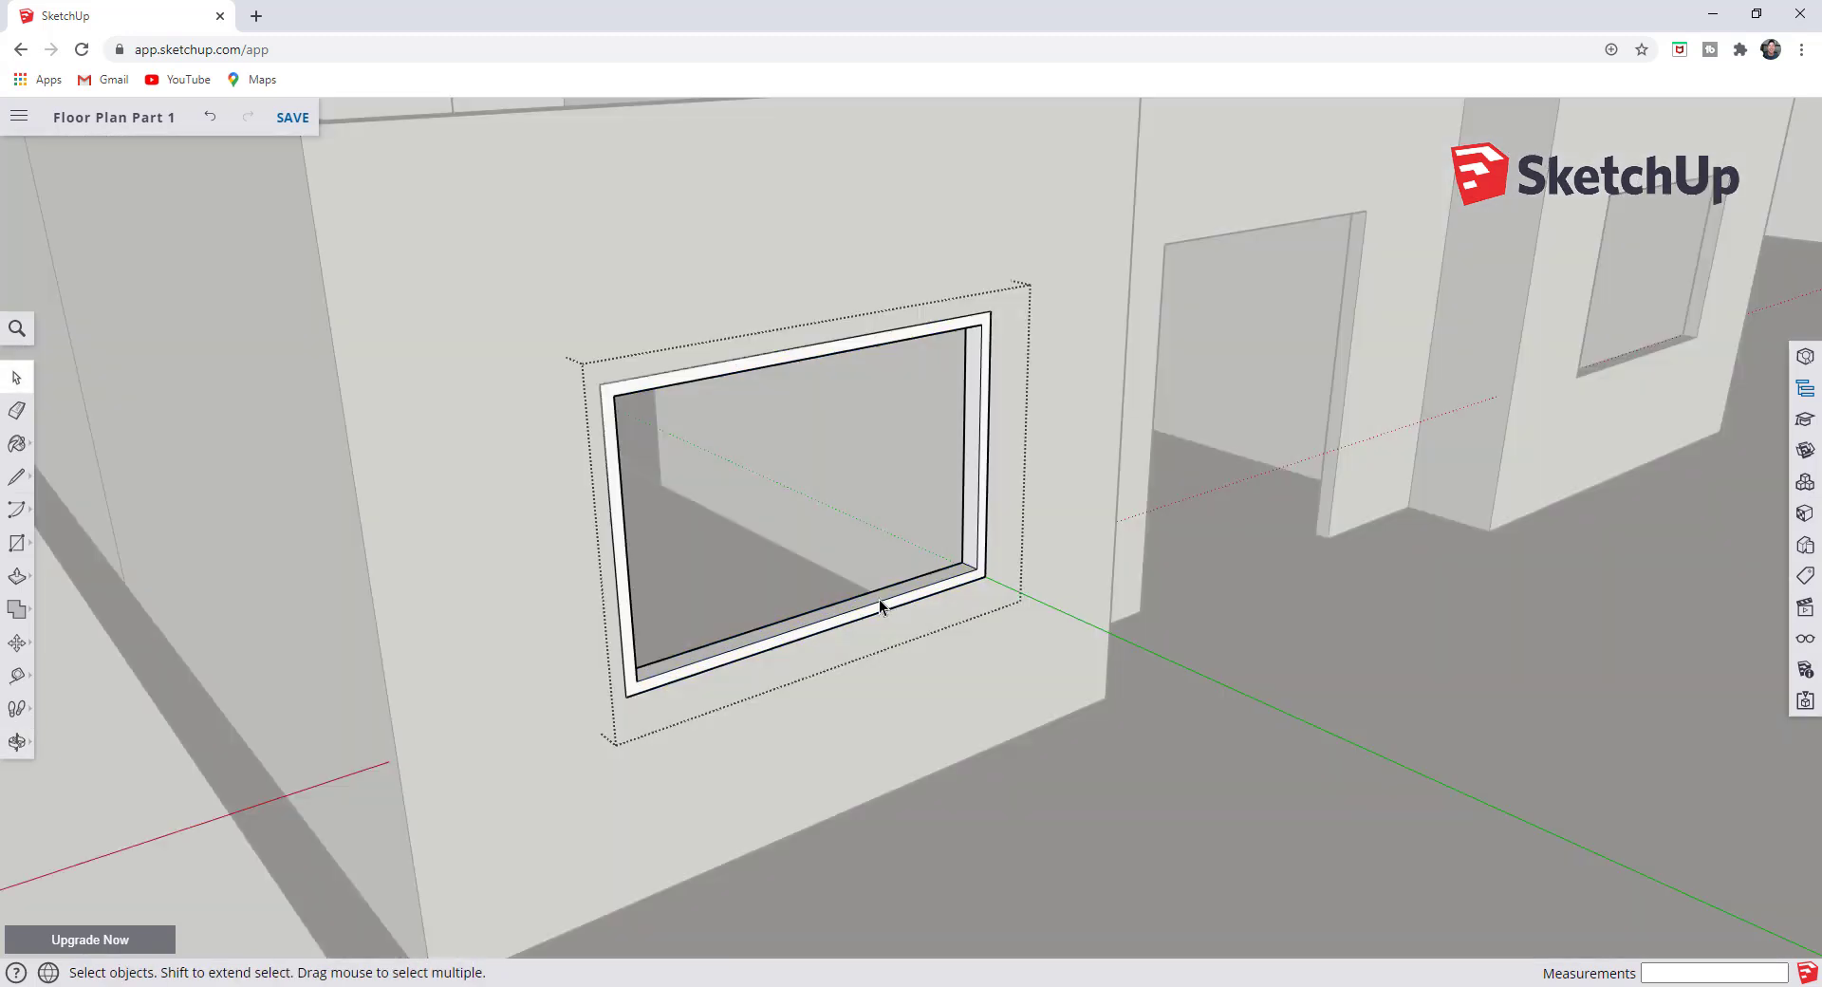
{"action": "scroll", "coordinate": [874, 600], "scroll_direction": "up", "scroll_amount": 3}
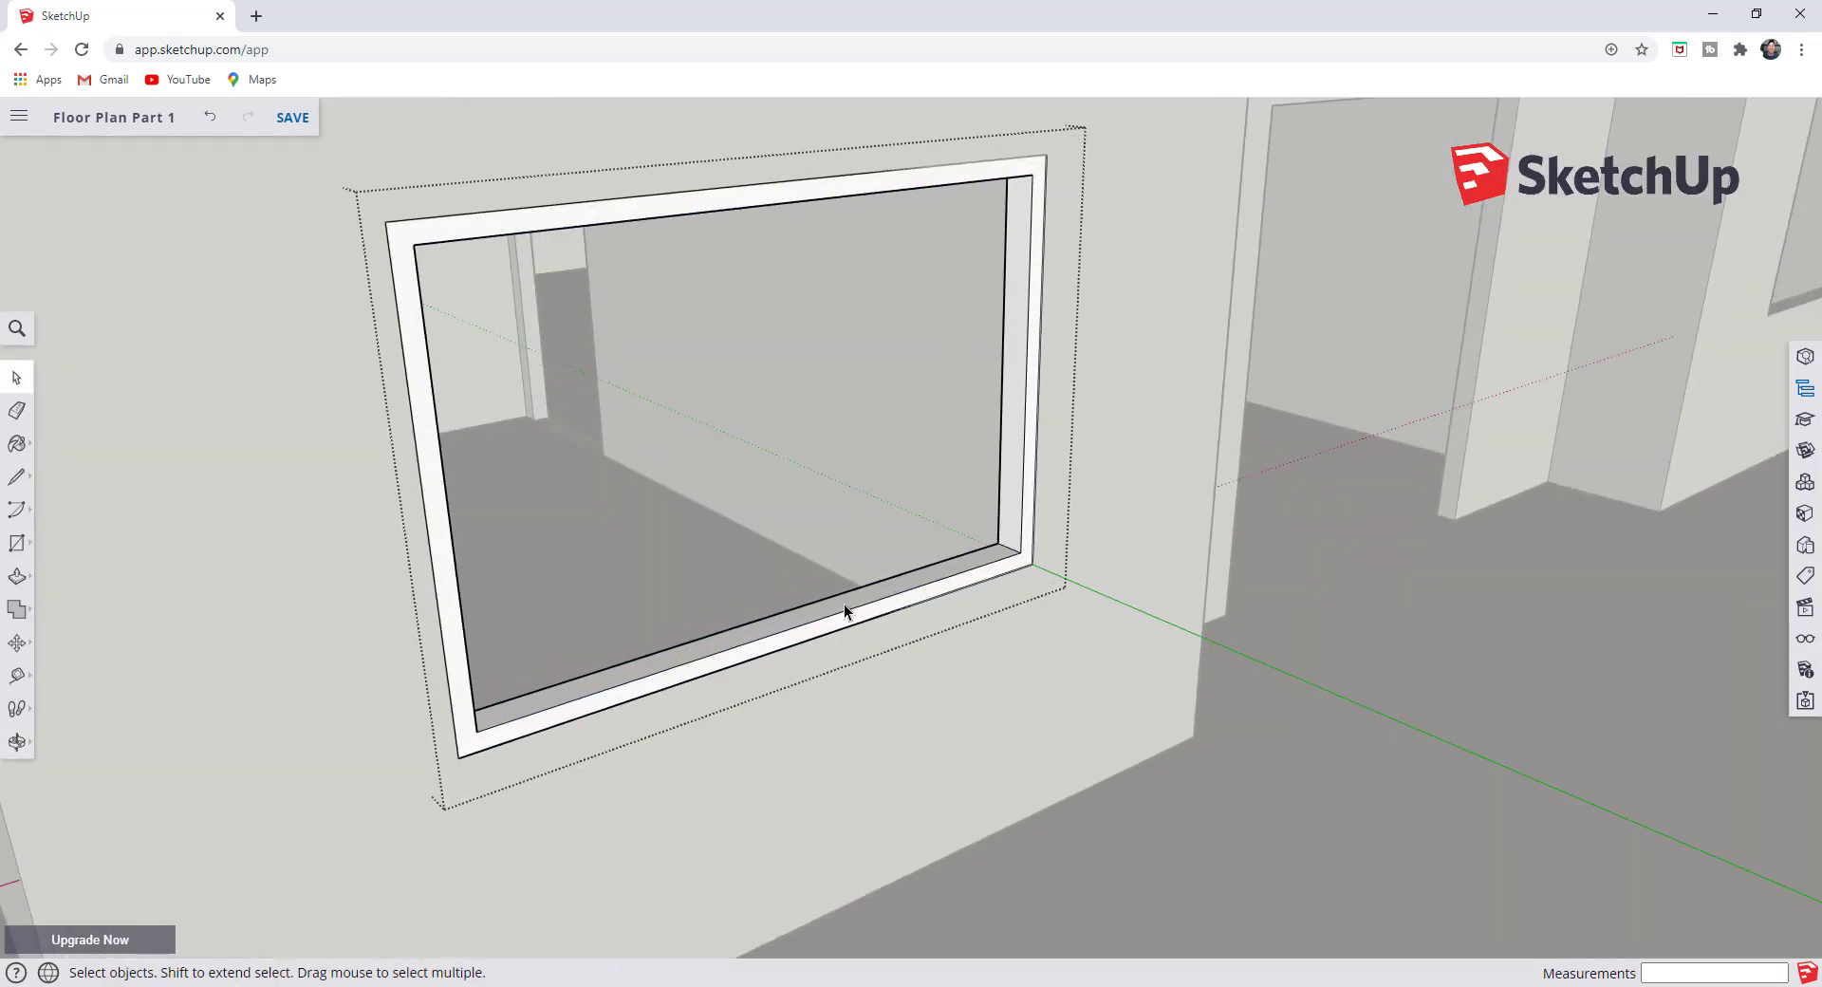
{"action": "left_click", "coordinate": [844, 603]}
{"action": "middle_click_drag", "start_coordinate": [863, 596], "coordinate": [866, 609]}
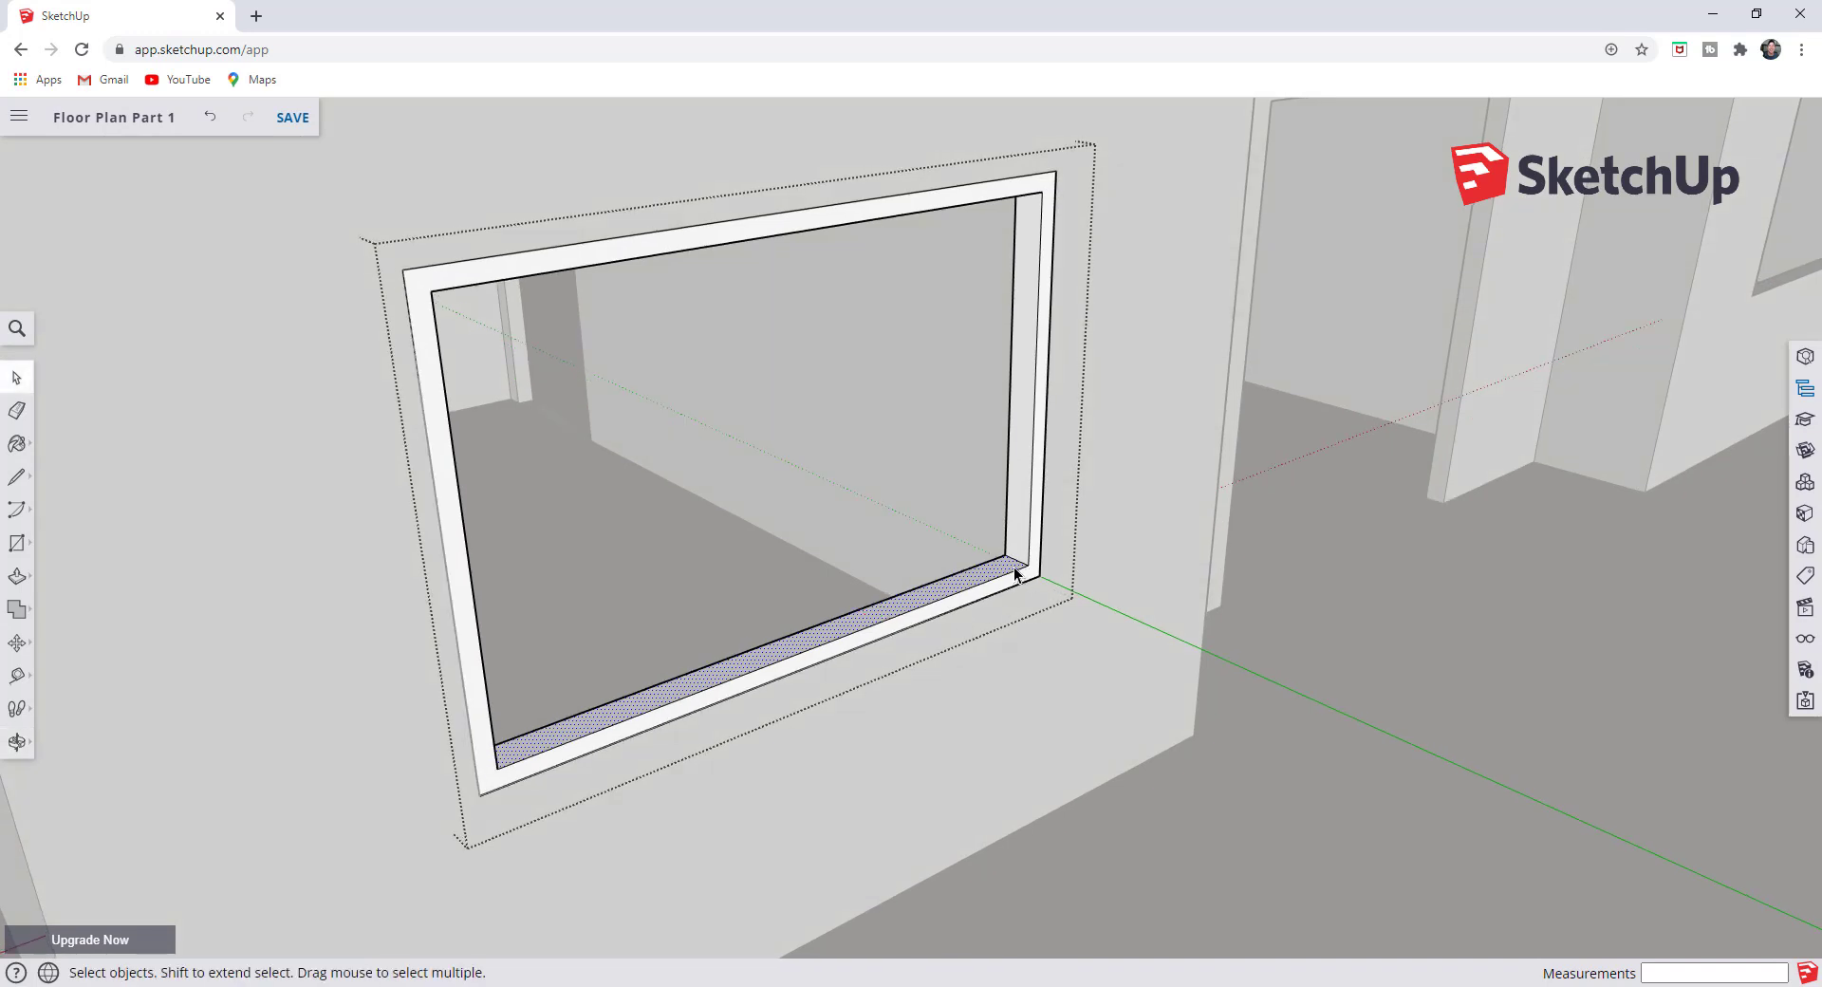
- Draw a line from the sill end's midpoint along the sill to the window's middle and vertically up to the frame's top
{"action": "key", "text": "l"}
{"action": "scroll", "coordinate": [1015, 564], "scroll_direction": "up", "scroll_amount": 4}
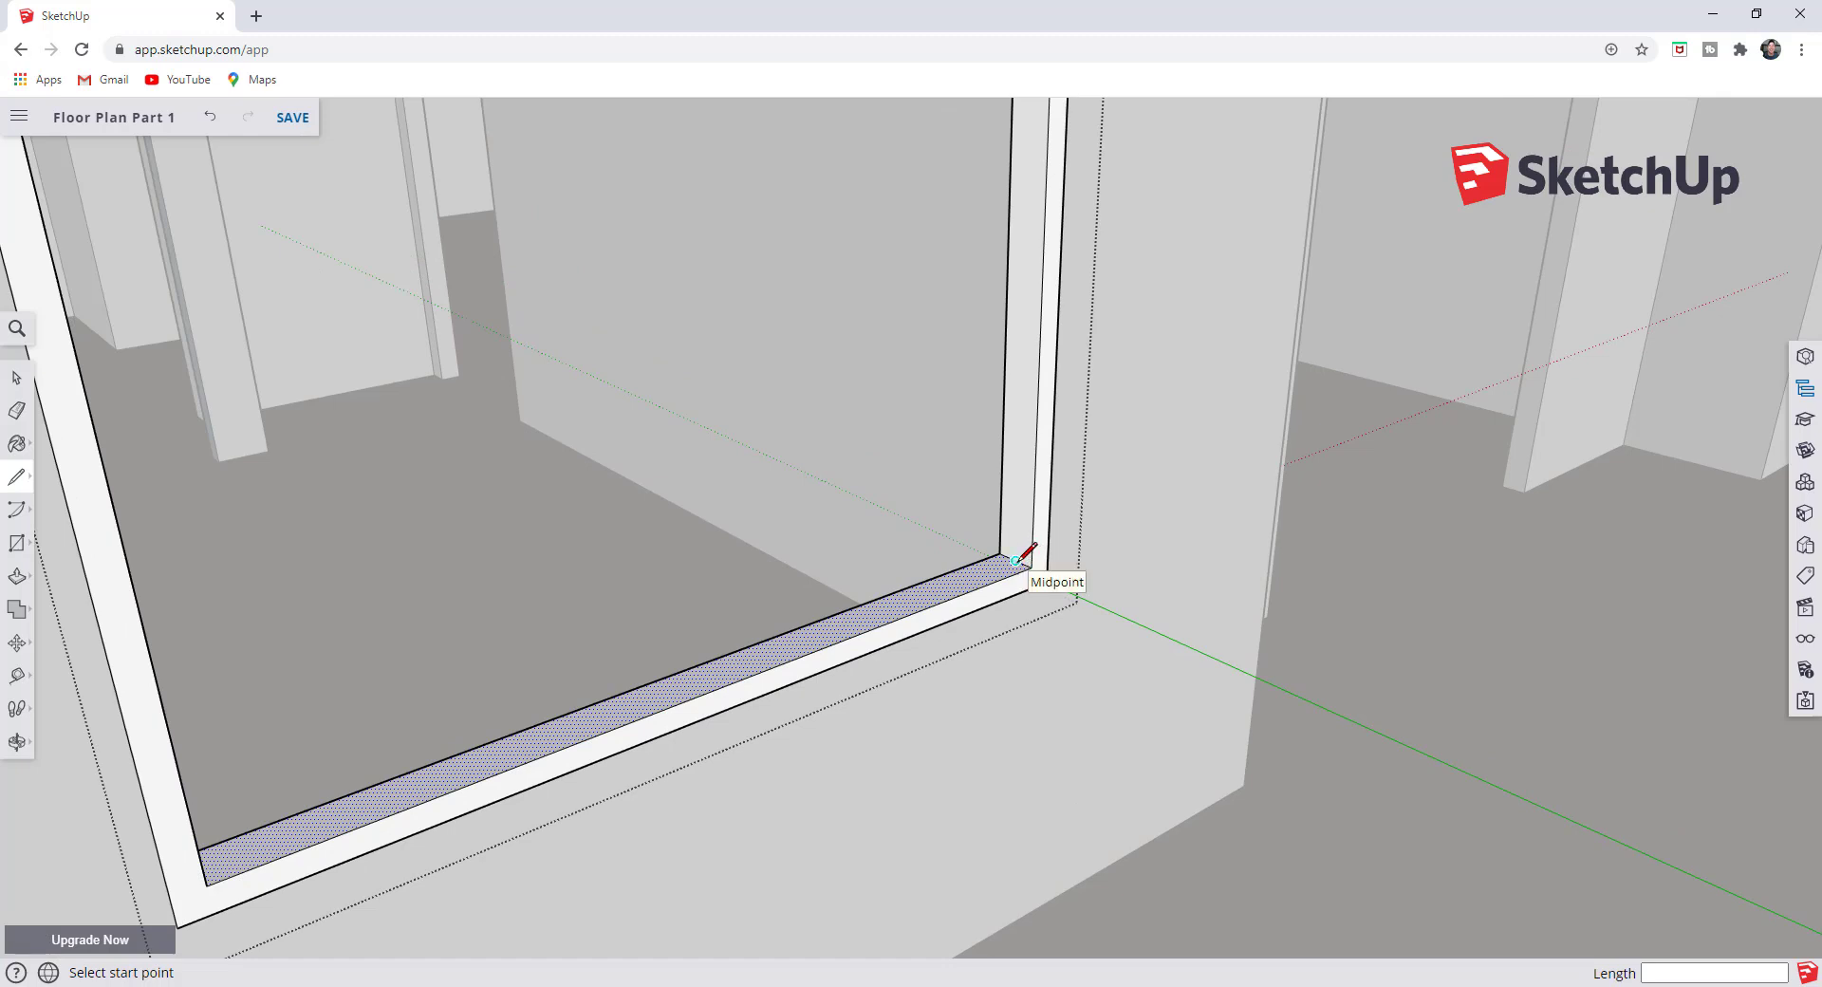
{"action": "left_click", "coordinate": [1015, 560]}
{"action": "scroll", "coordinate": [863, 612], "scroll_direction": "down", "scroll_amount": 3}
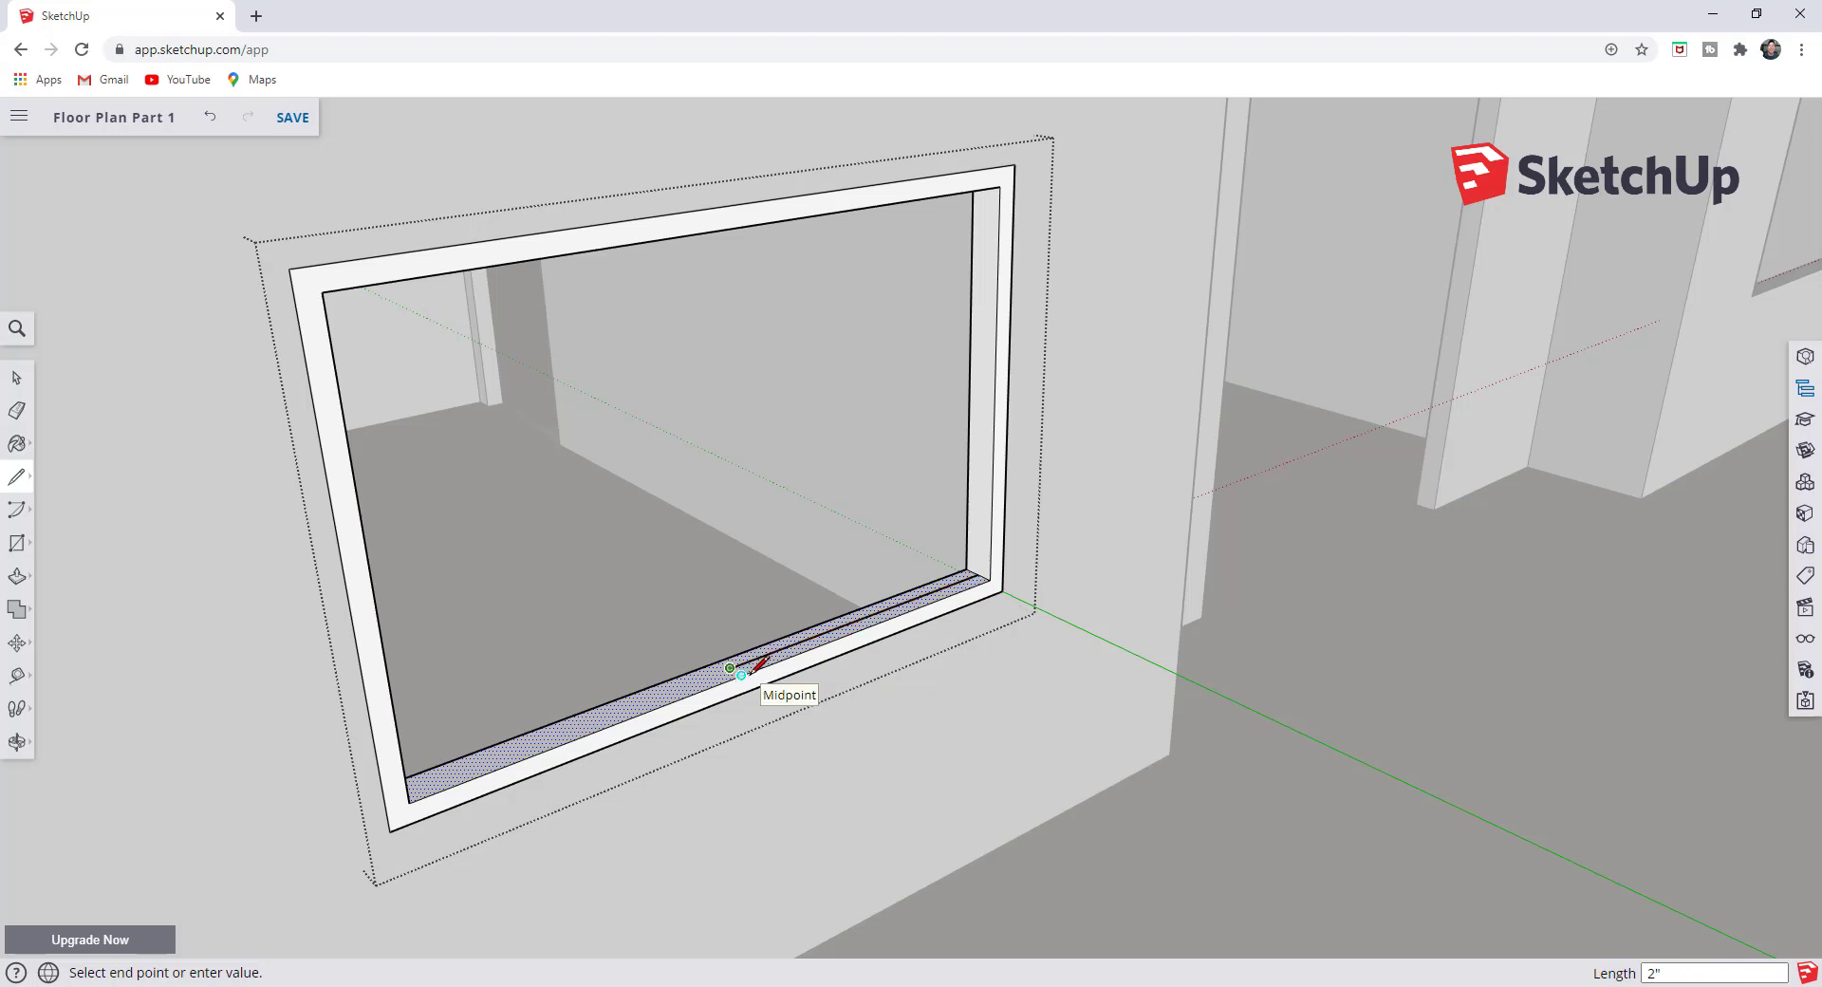
{"action": "mouse_move", "coordinate": [750, 667]}
{"action": "middle_mouse_down"}
{"action": "mouse_move", "coordinate": [749, 629]}
{"action": "mouse_move", "coordinate": [683, 508]}
{"action": "mouse_move", "coordinate": [732, 652]}
{"action": "mouse_move", "coordinate": [724, 500]}
{"action": "mouse_move", "coordinate": [785, 532]}
{"action": "mouse_move", "coordinate": [827, 958]}
{"action": "mouse_move", "coordinate": [765, 573]}
{"action": "middle_mouse_up"}
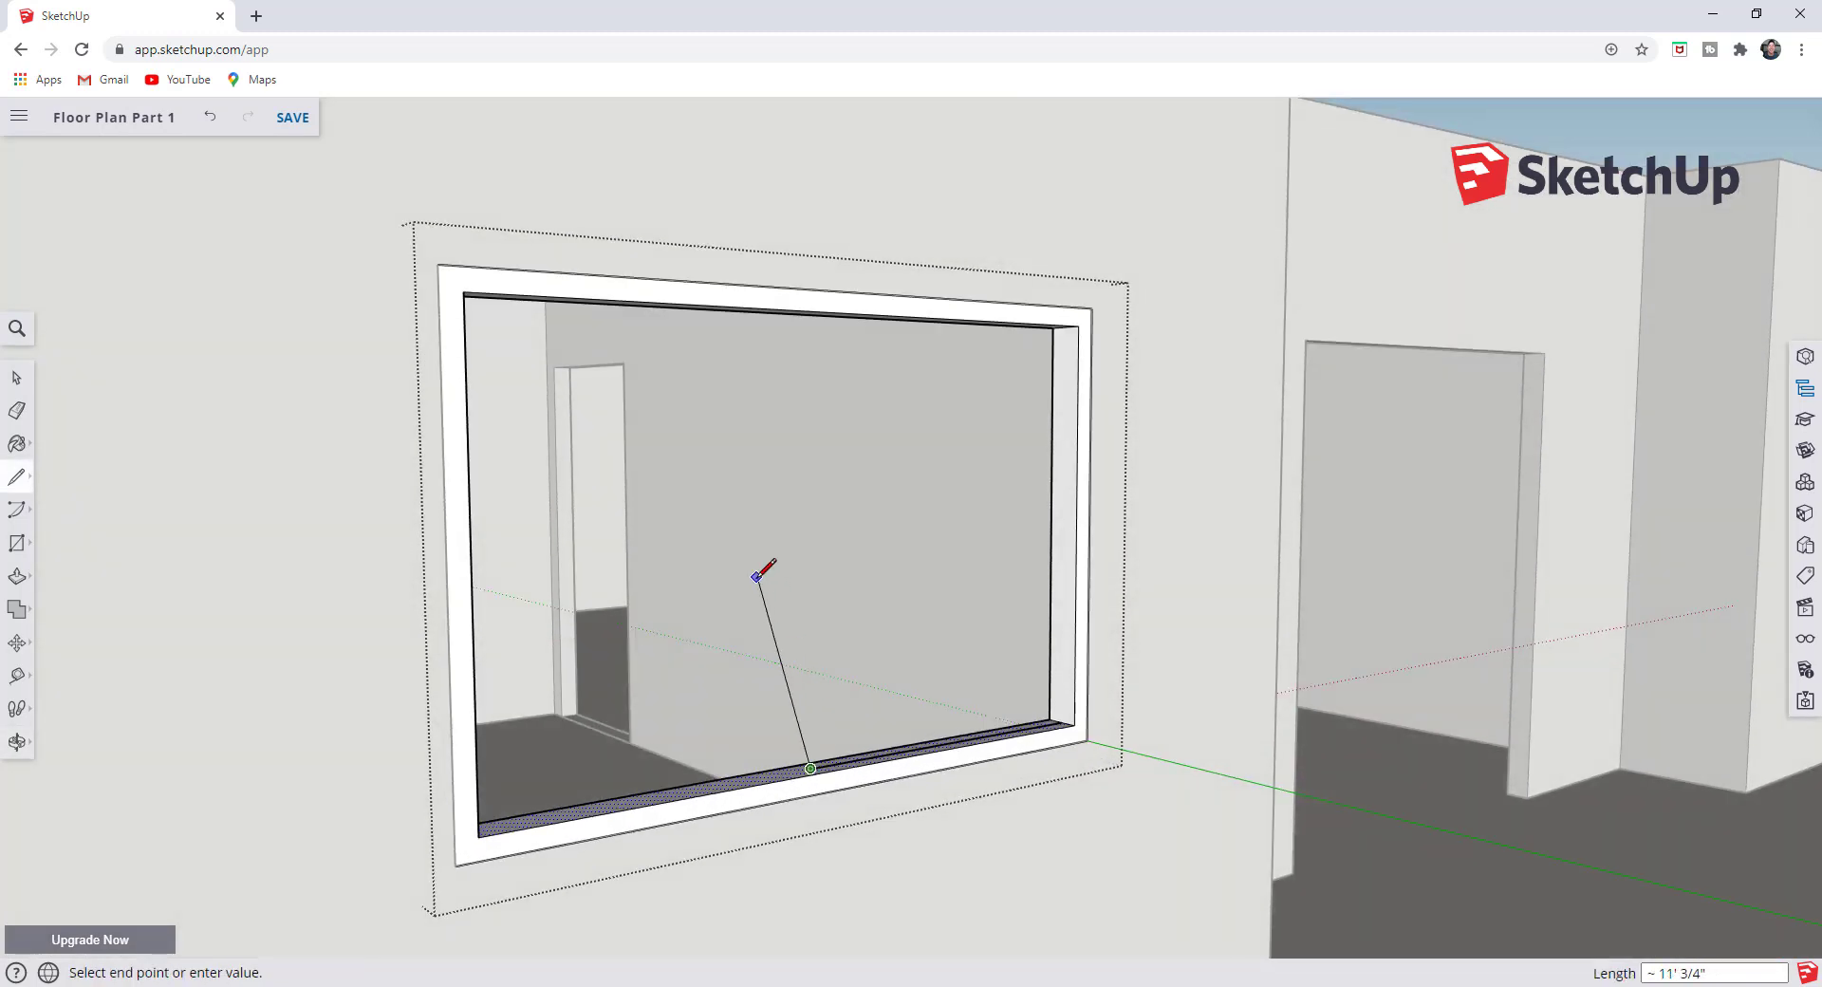
{"action": "left_click", "coordinate": [1089, 319]}
{"action": "mouse_move", "coordinate": [1028, 398]}
{"action": "middle_mouse_down"}
{"action": "mouse_move", "coordinate": [965, 630]}
{"action": "mouse_move", "coordinate": [963, 582]}
{"action": "middle_mouse_up"}
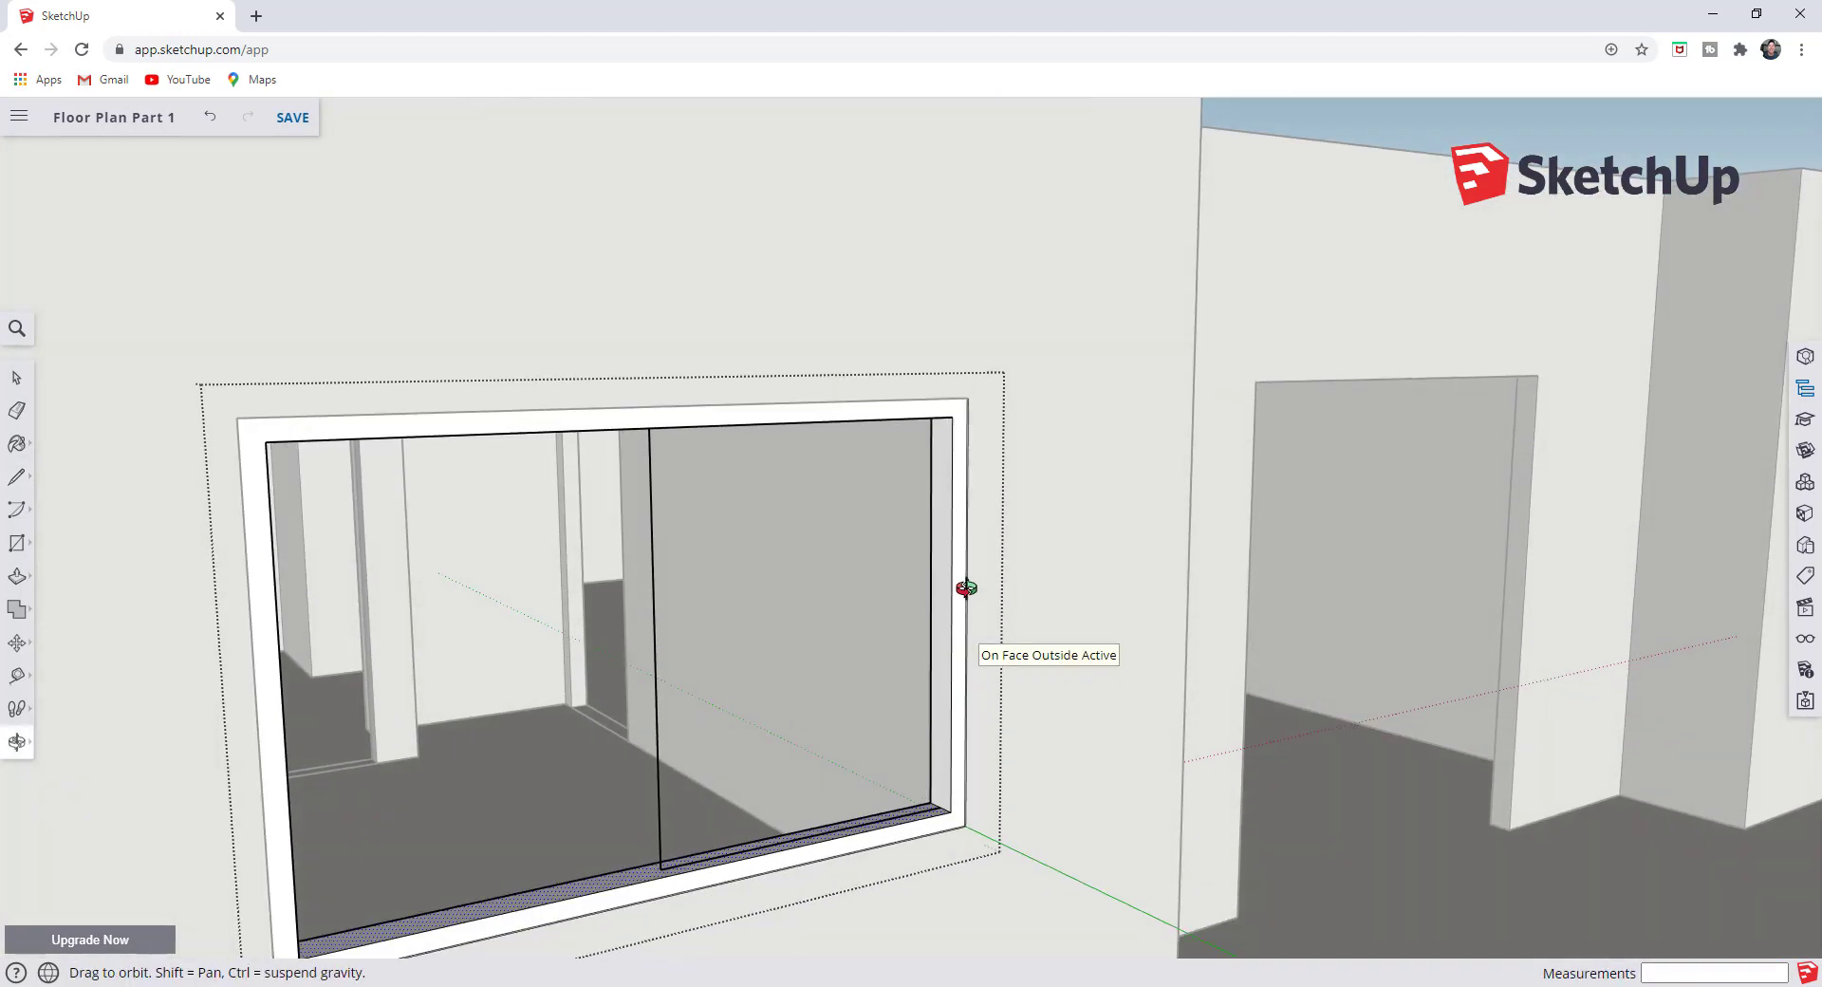
{"action": "key", "text": "space"}
- Draw a rectangle from the sill end's midpoint to the top of the vertical centre line, filling half the window opening
{"action": "scroll", "coordinate": [960, 804], "scroll_direction": "up", "scroll_amount": 4}
{"action": "key", "text": "r"}
{"action": "left_click", "coordinate": [957, 810]}
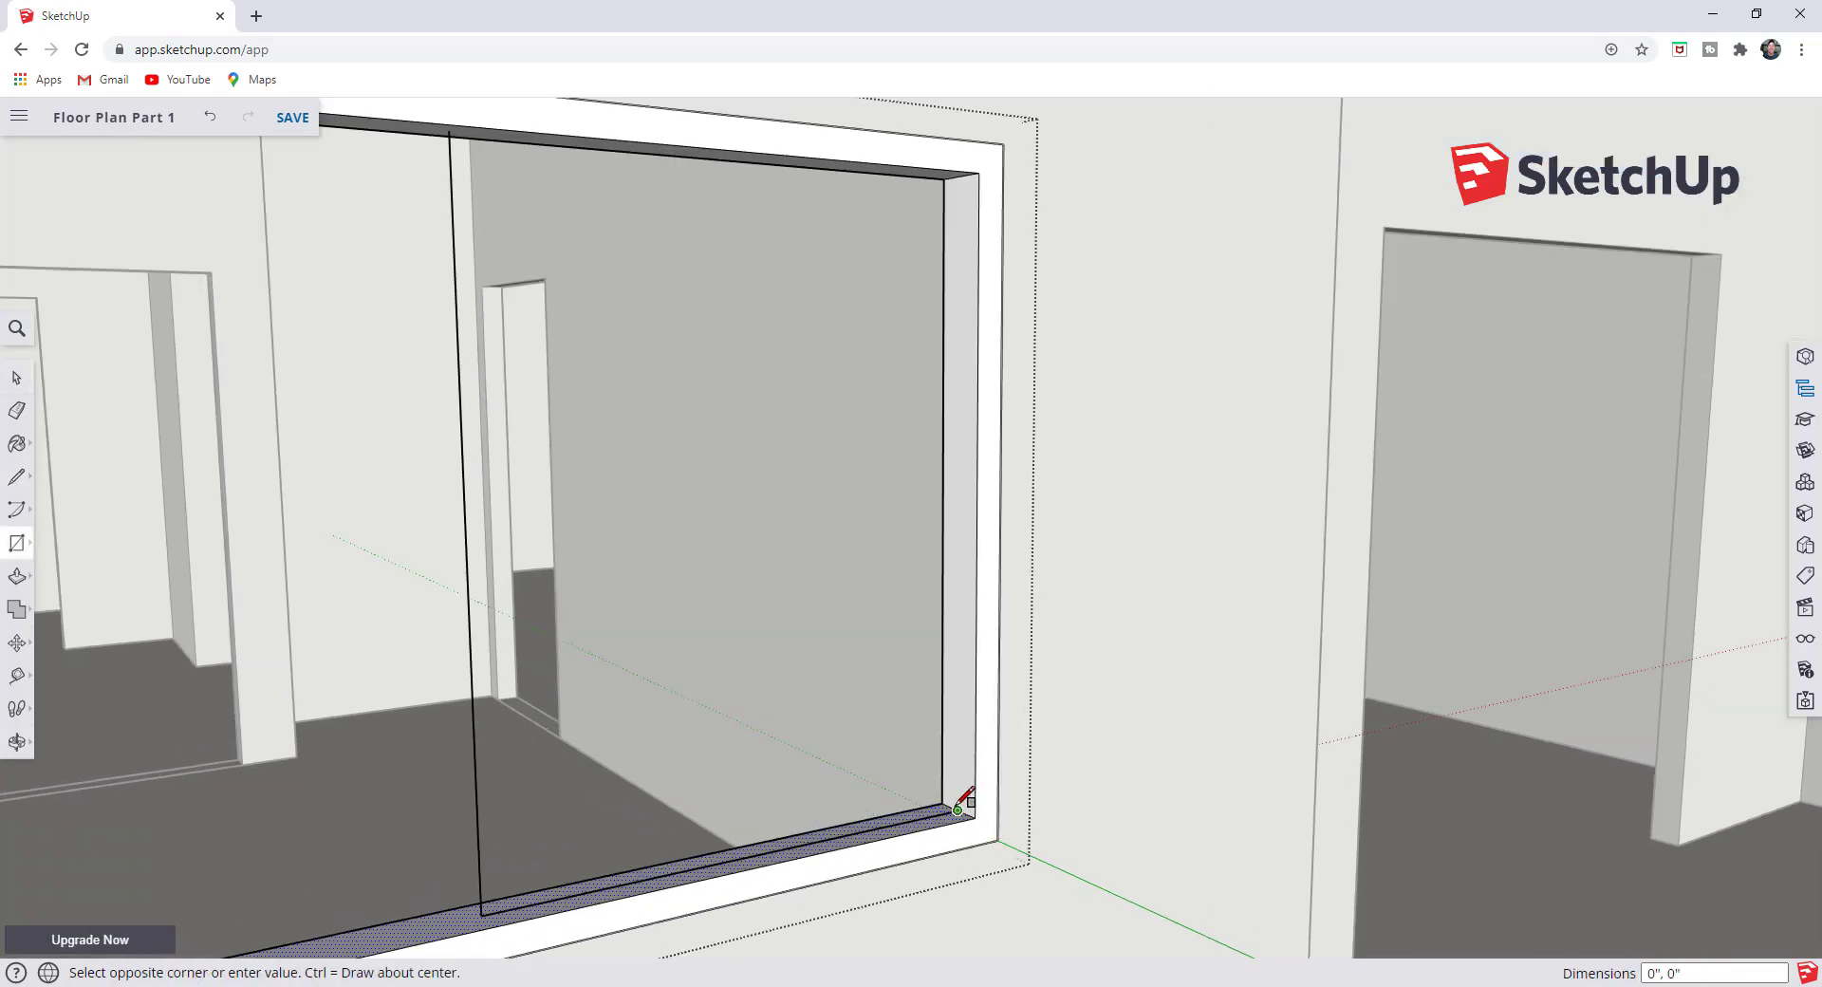
{"action": "scroll", "coordinate": [953, 797], "scroll_direction": "down", "scroll_amount": 5}
{"action": "middle_click_drag", "start_coordinate": [854, 720], "coordinate": [489, 755]}
{"action": "scroll", "coordinate": [594, 459], "scroll_direction": "up", "scroll_amount": 4}
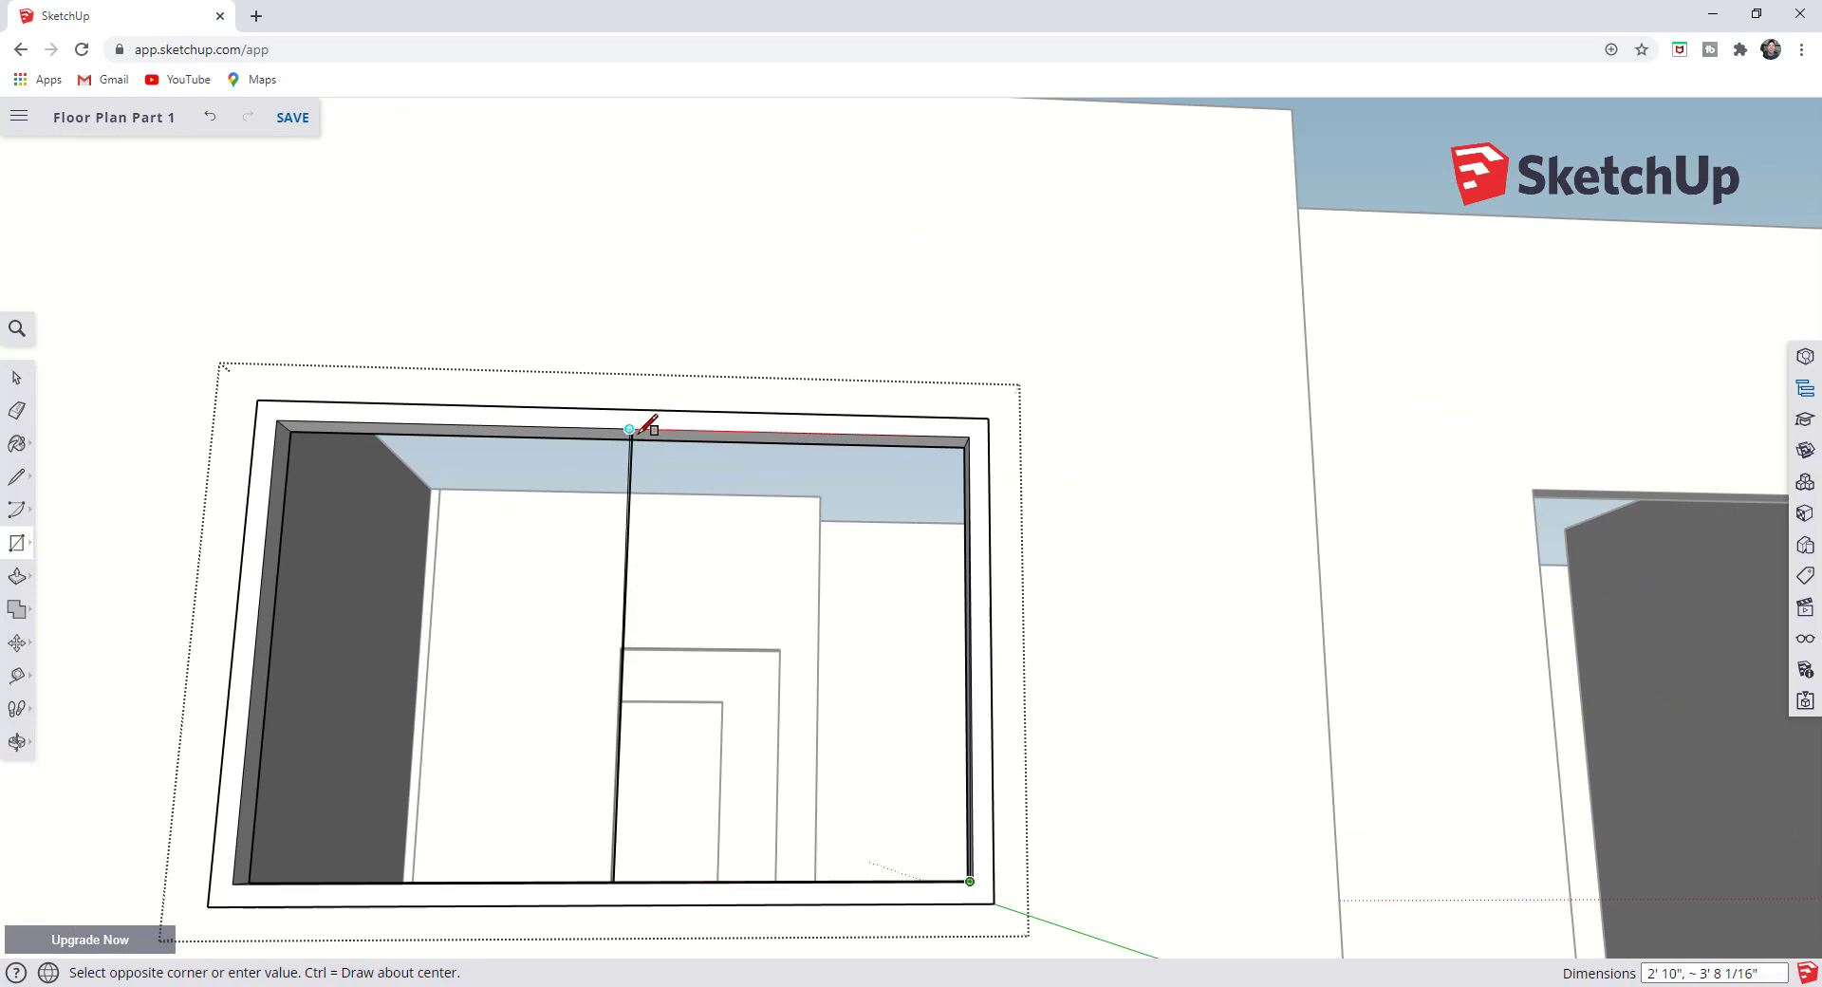
{"action": "scroll", "coordinate": [635, 425], "scroll_direction": "up", "scroll_amount": 3}
{"action": "left_click", "coordinate": [630, 433]}
{"action": "scroll", "coordinate": [636, 507], "scroll_direction": "down", "scroll_amount": 5}
{"action": "middle_click_drag", "start_coordinate": [636, 507], "coordinate": [919, 736]}
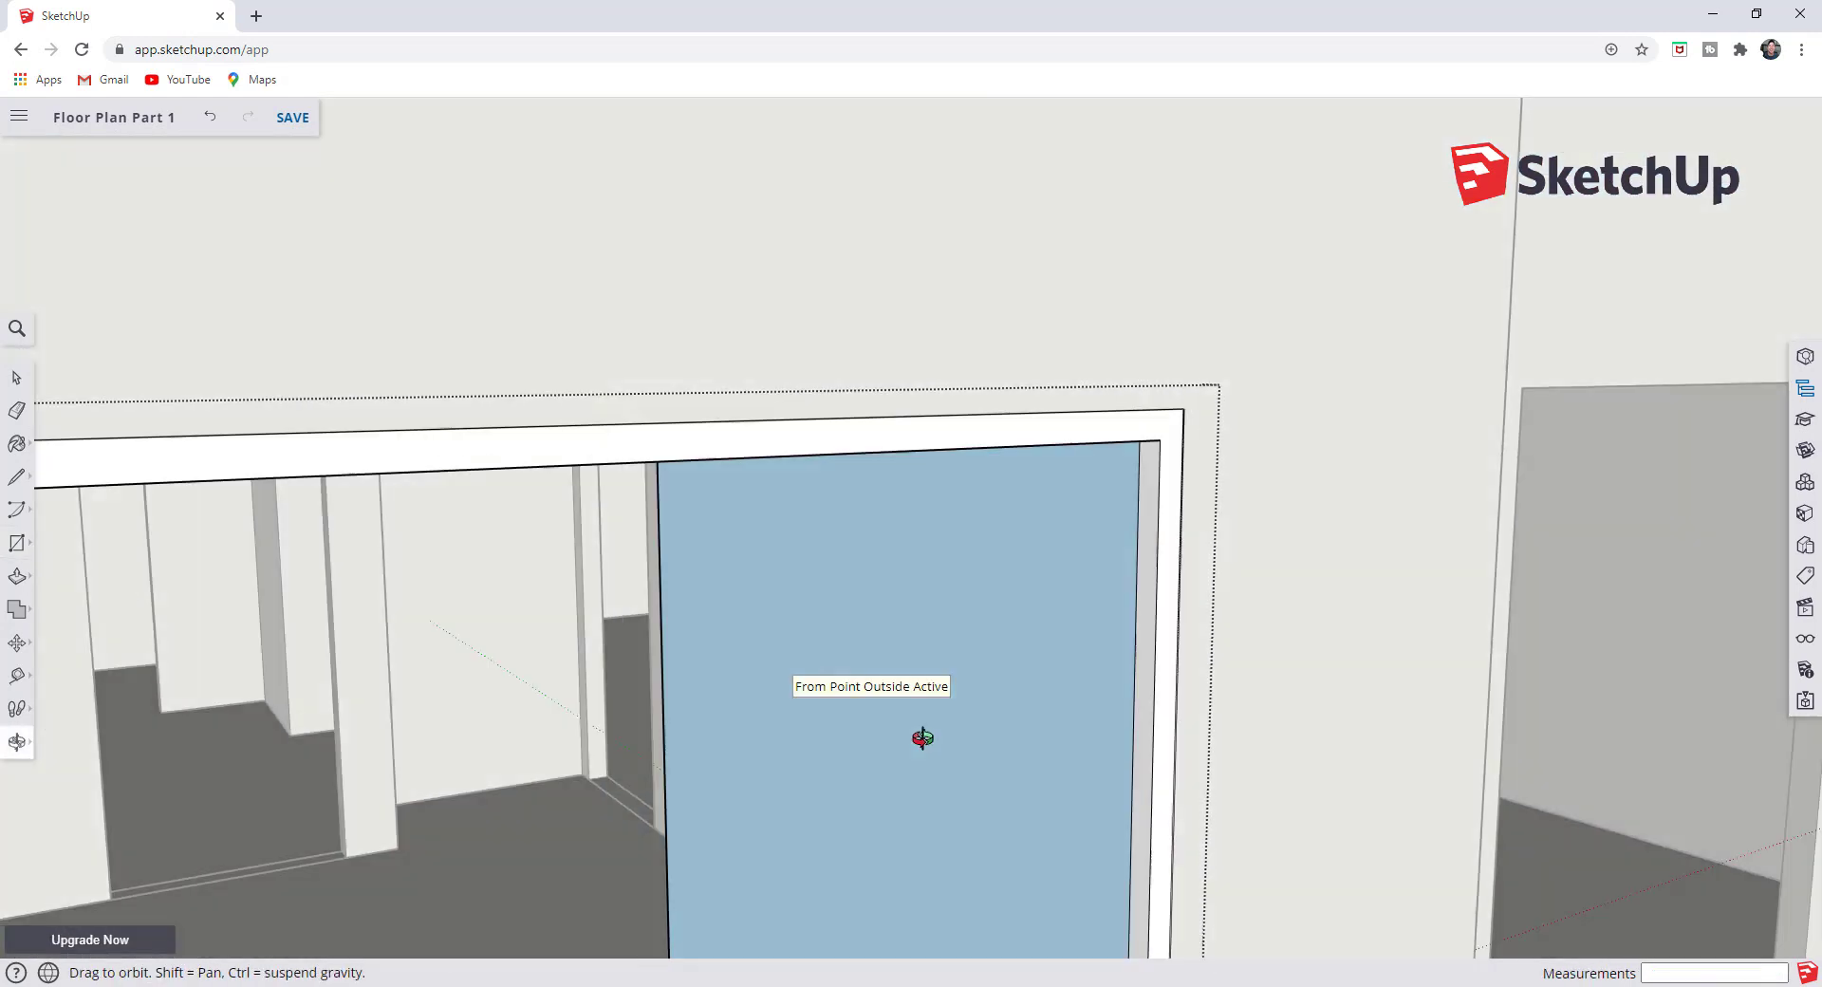
{"action": "scroll", "coordinate": [822, 560], "scroll_direction": "down", "scroll_amount": 5}
{"action": "key", "text": "space"}
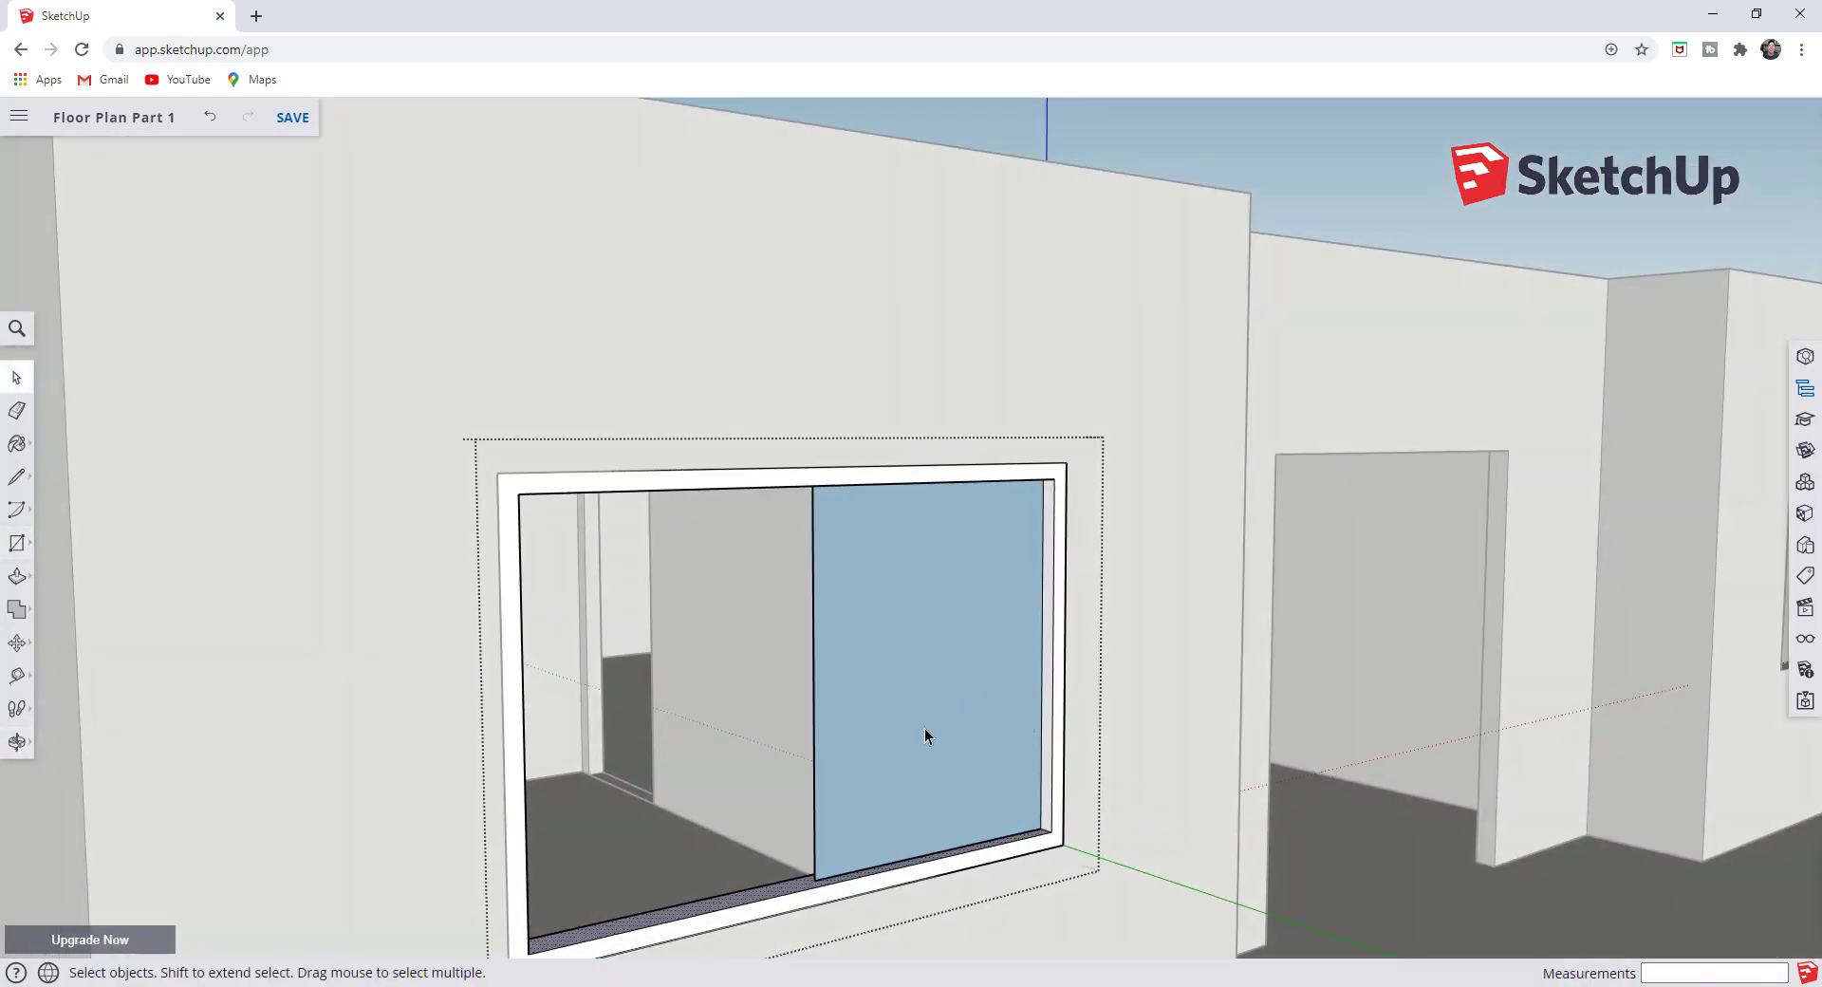
{"action": "key", "text": "f"}
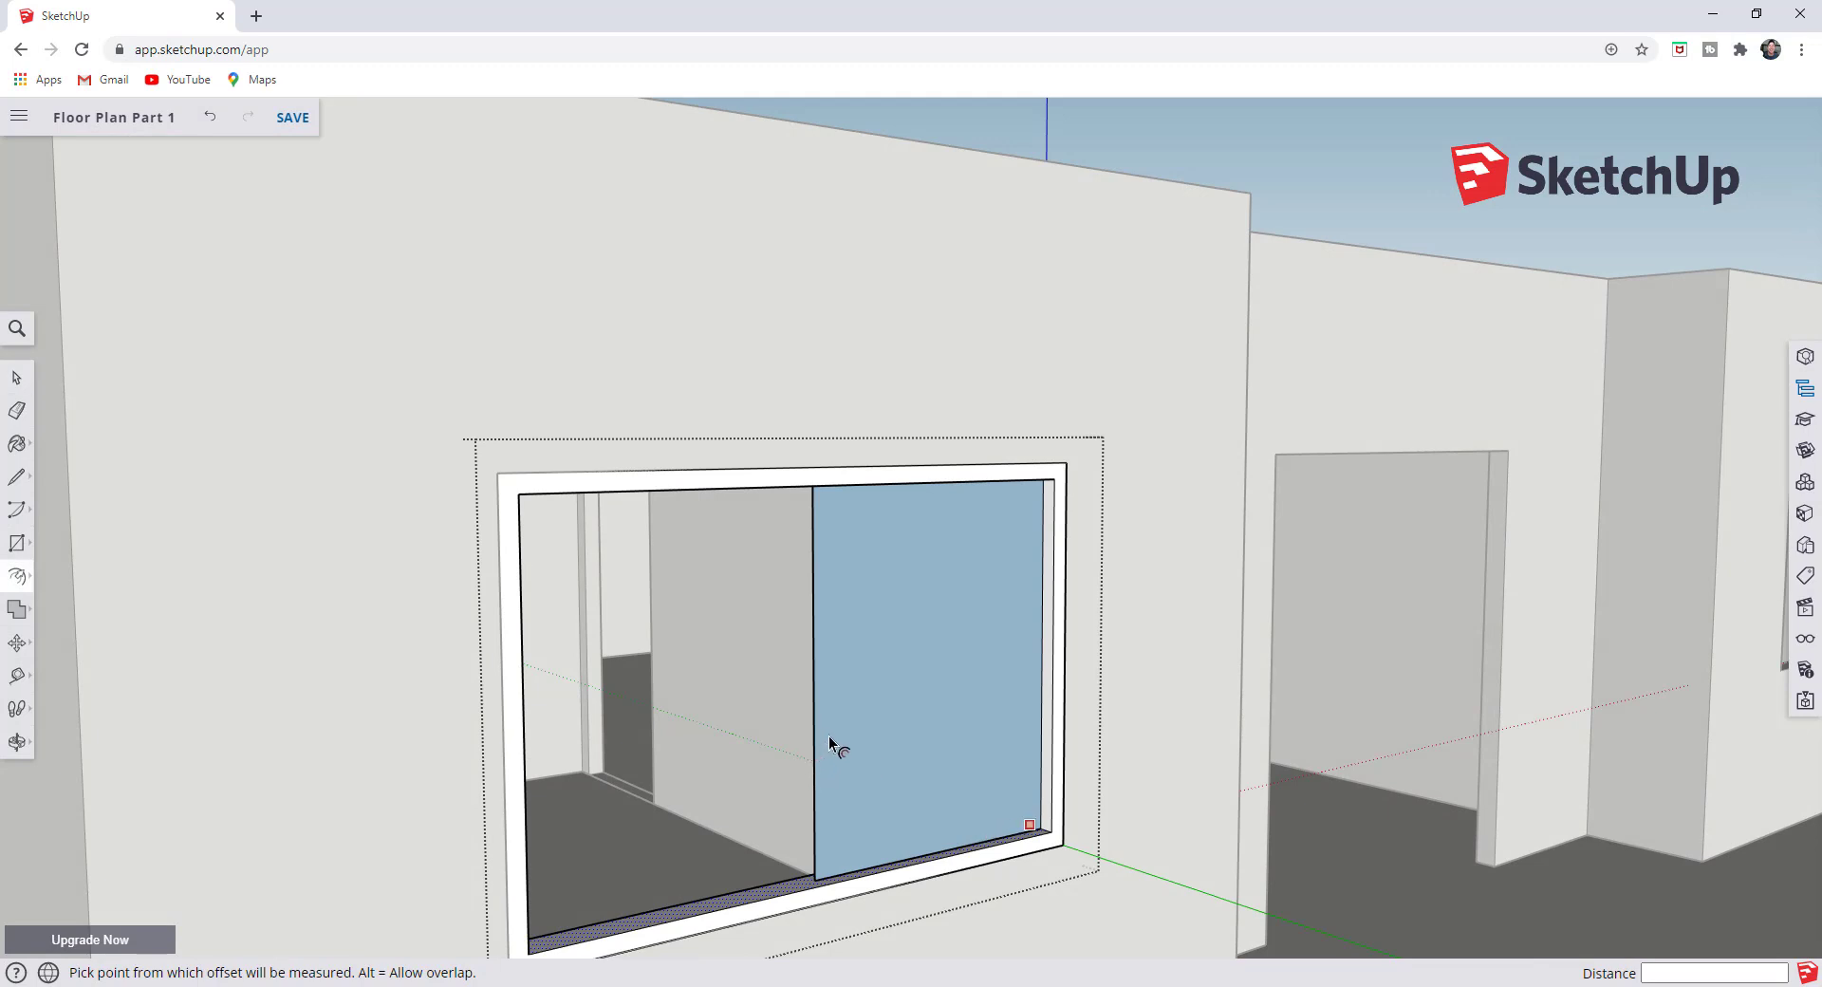
{"action": "key", "text": "space"}
{"action": "middle_click_drag", "start_coordinate": [980, 770], "coordinate": [987, 798]}
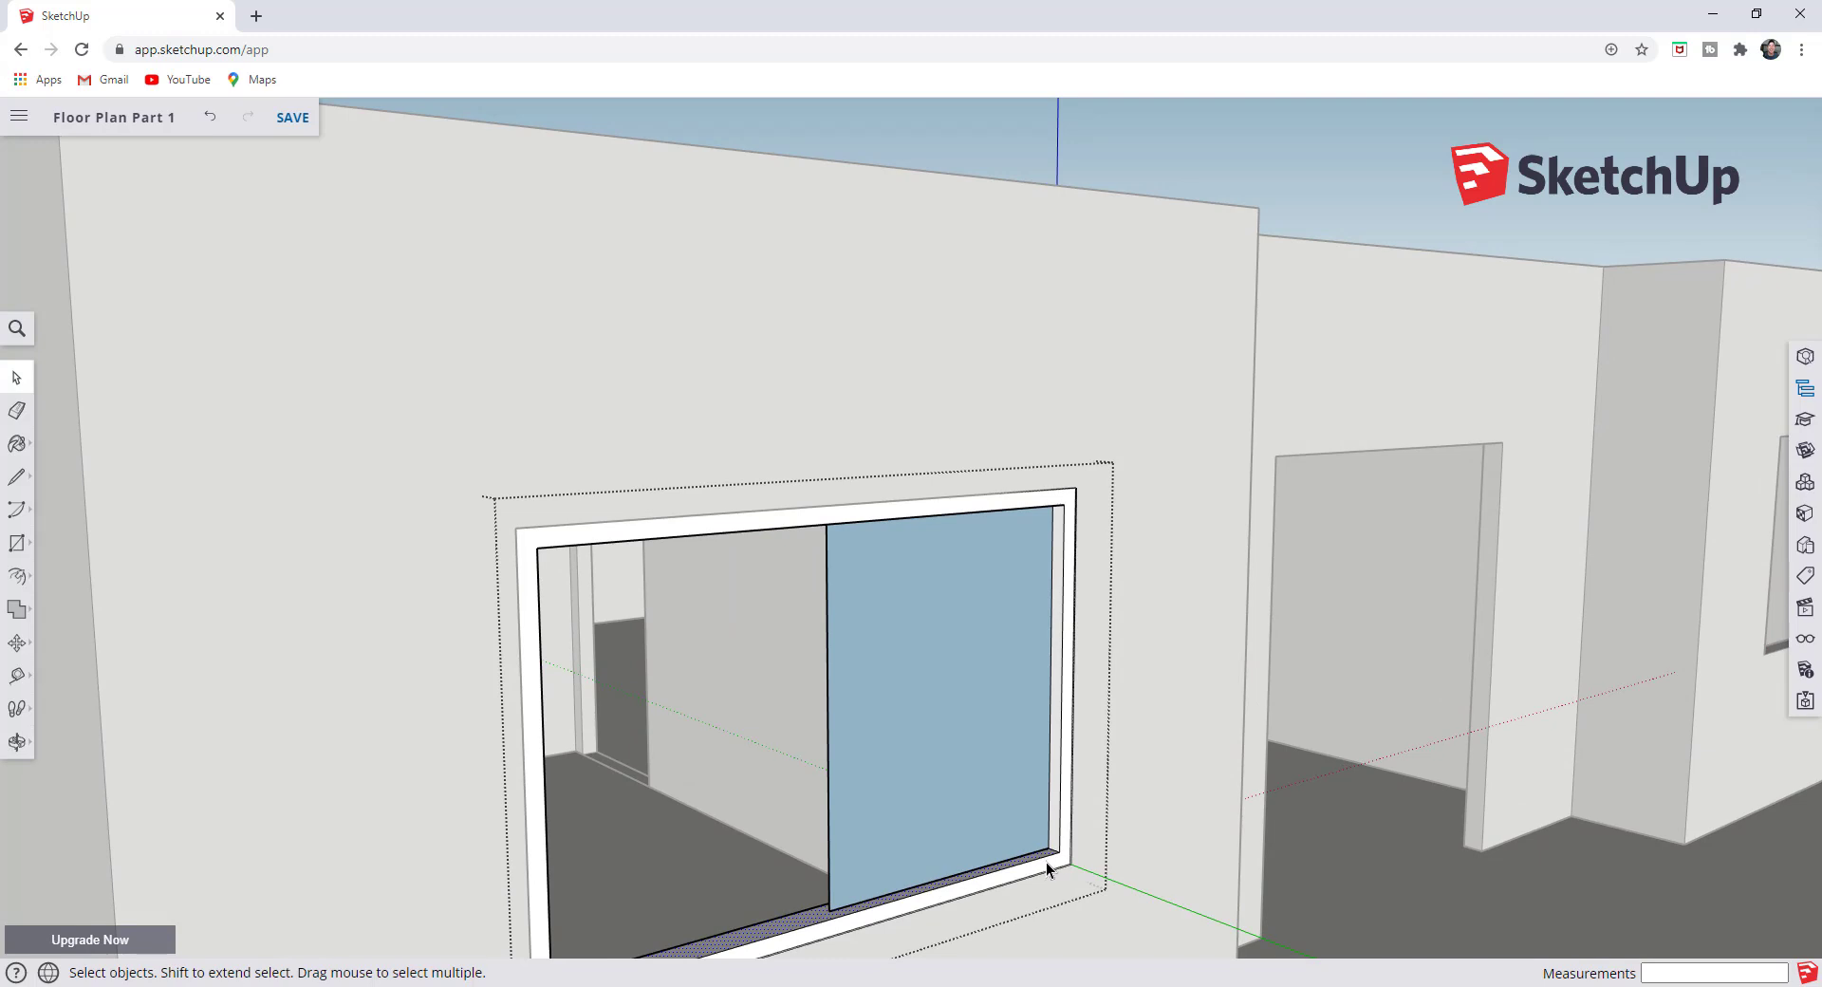
- Make the half-window face a component named Window Pane and open it for editing
{"action": "scroll", "coordinate": [1034, 737], "scroll_direction": "up", "scroll_amount": 3}
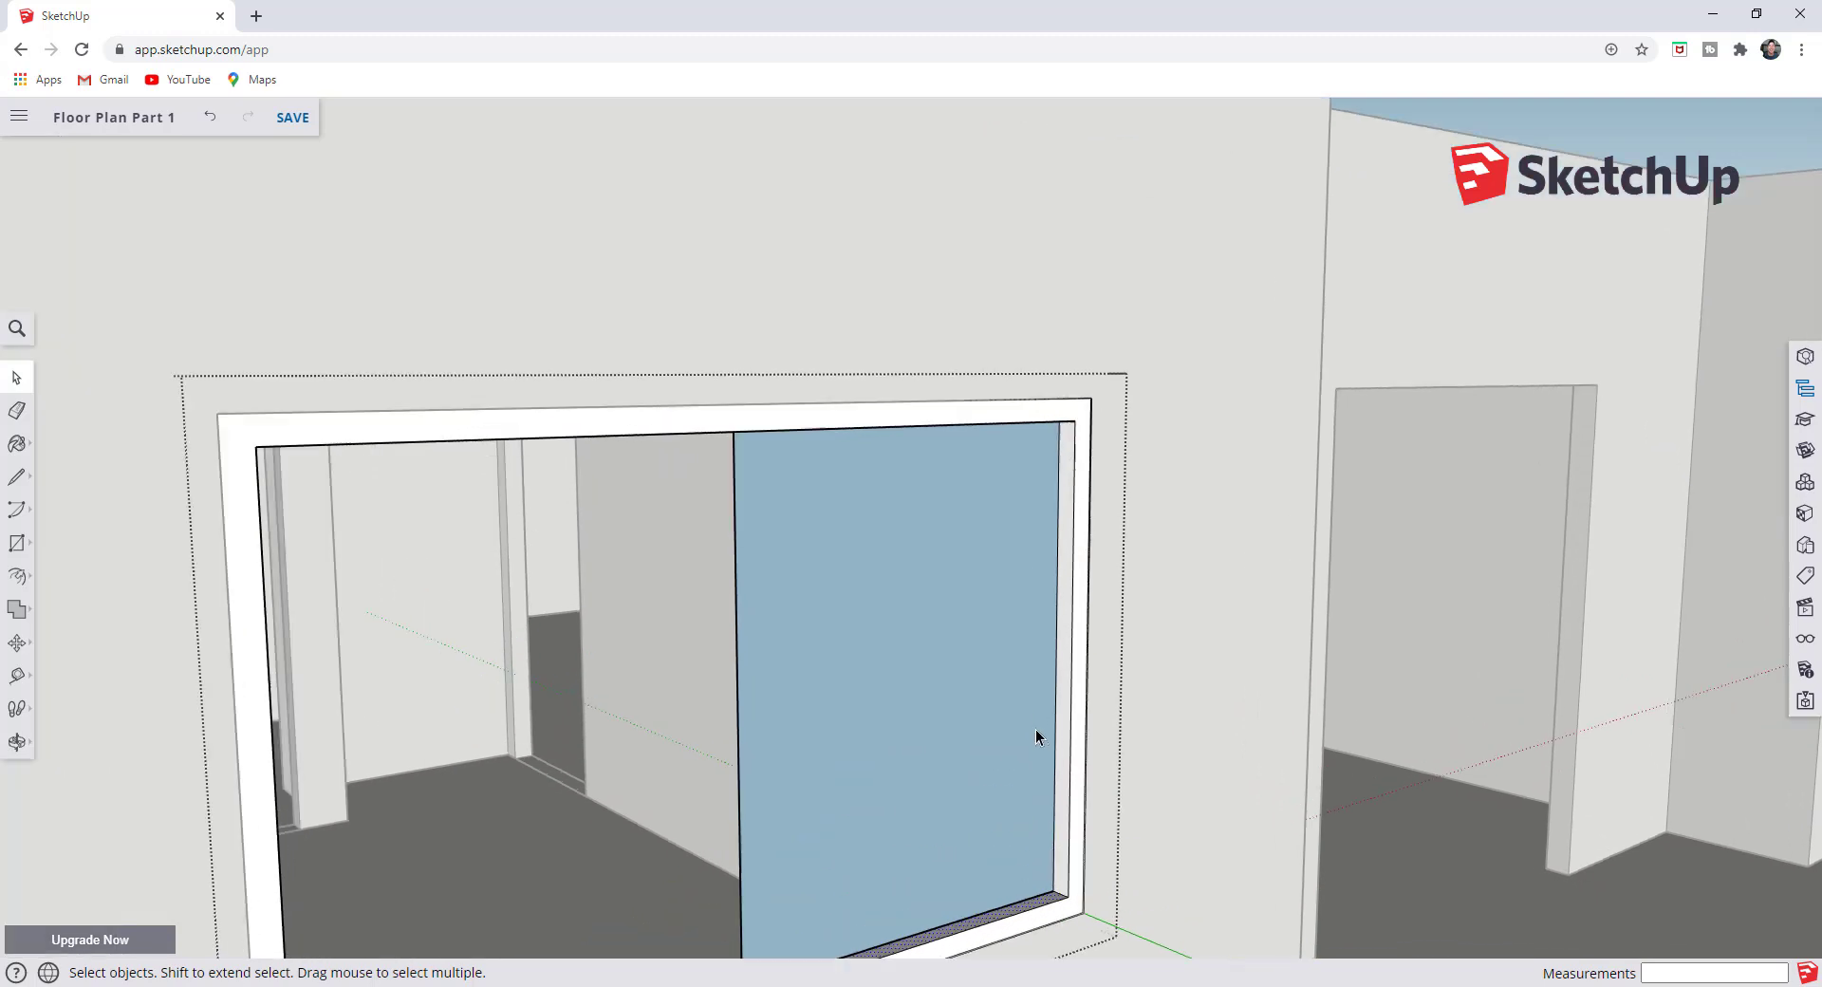
{"action": "left_click", "coordinate": [896, 647]}
{"action": "scroll", "coordinate": [892, 636], "scroll_direction": "down", "scroll_amount": 2}
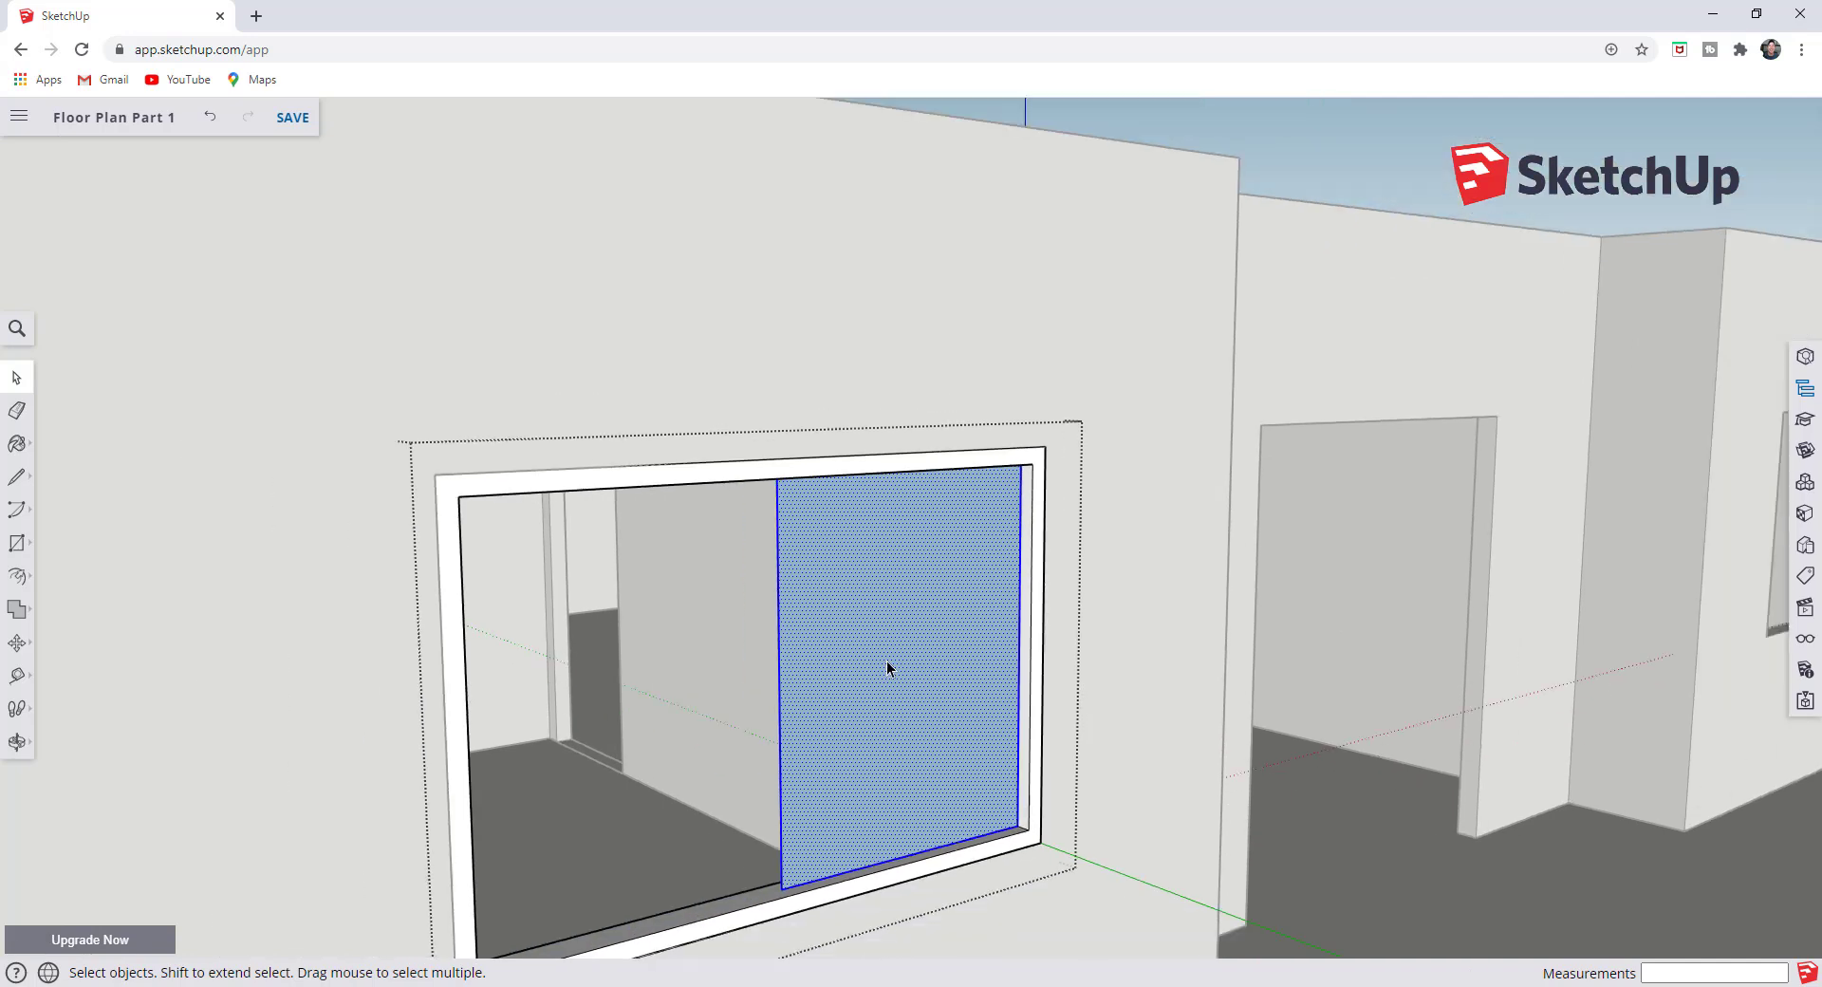
{"action": "right_click", "coordinate": [885, 653]}
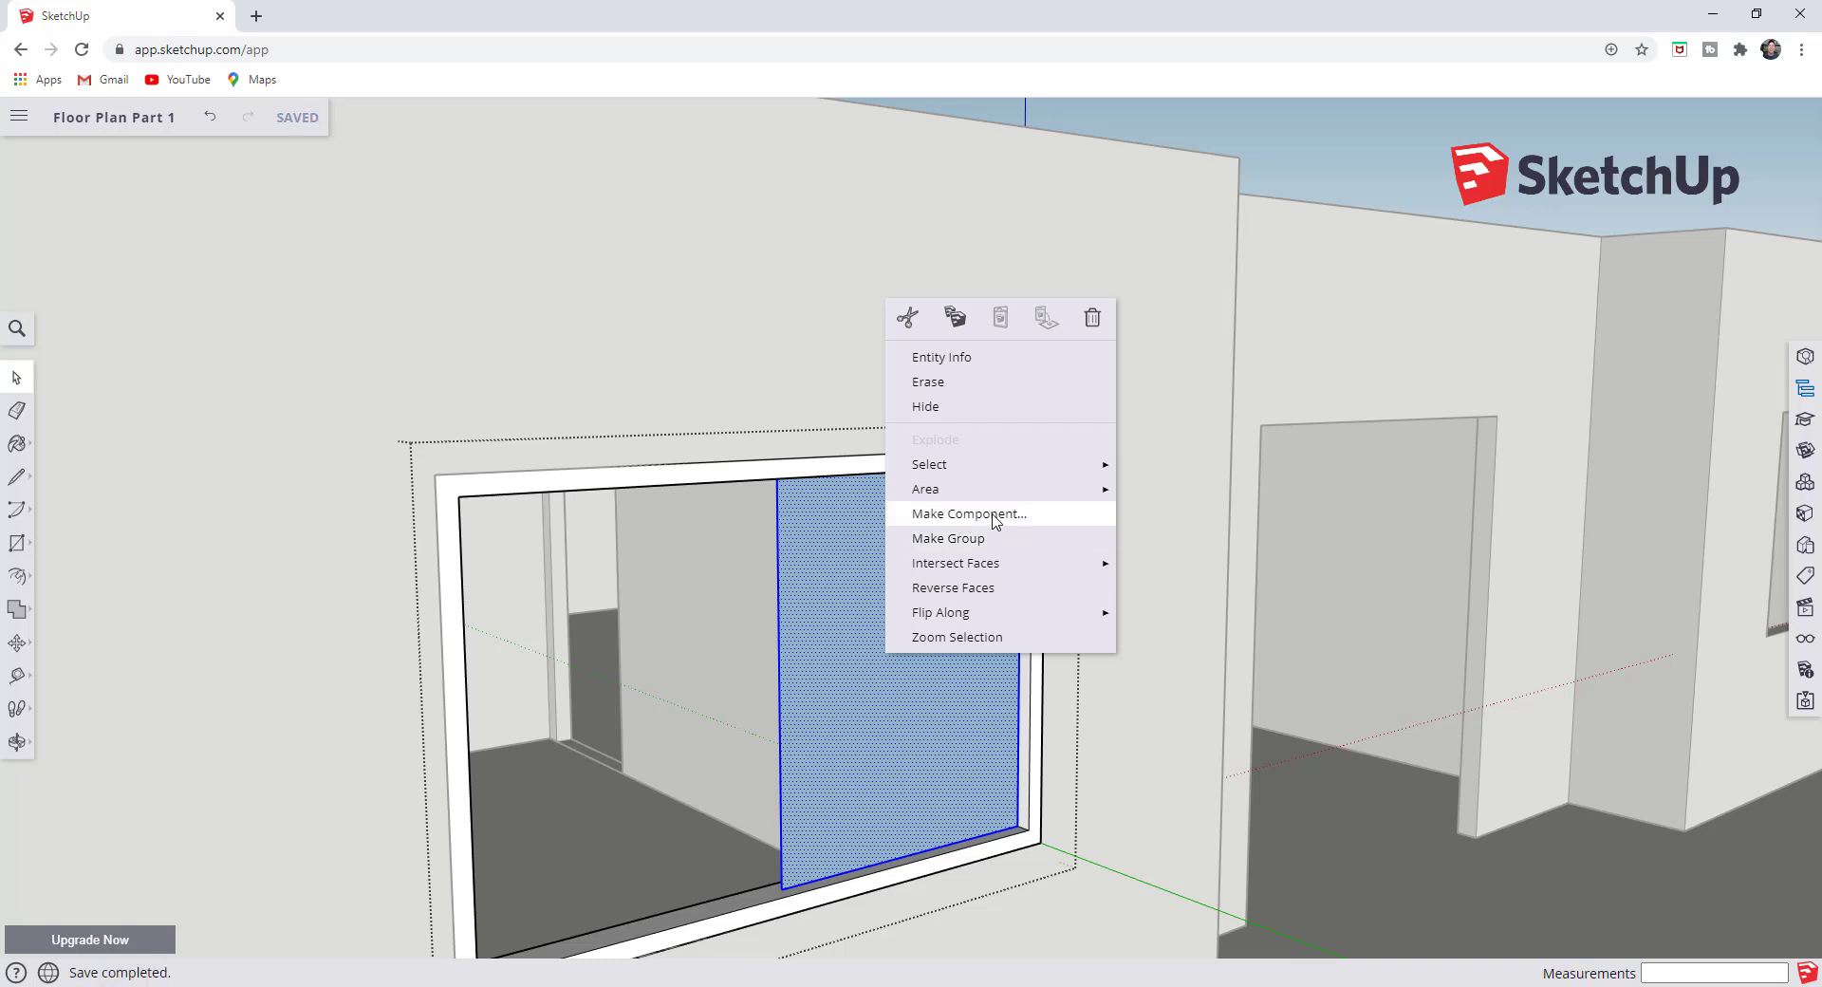
{"action": "left_click", "coordinate": [995, 517]}
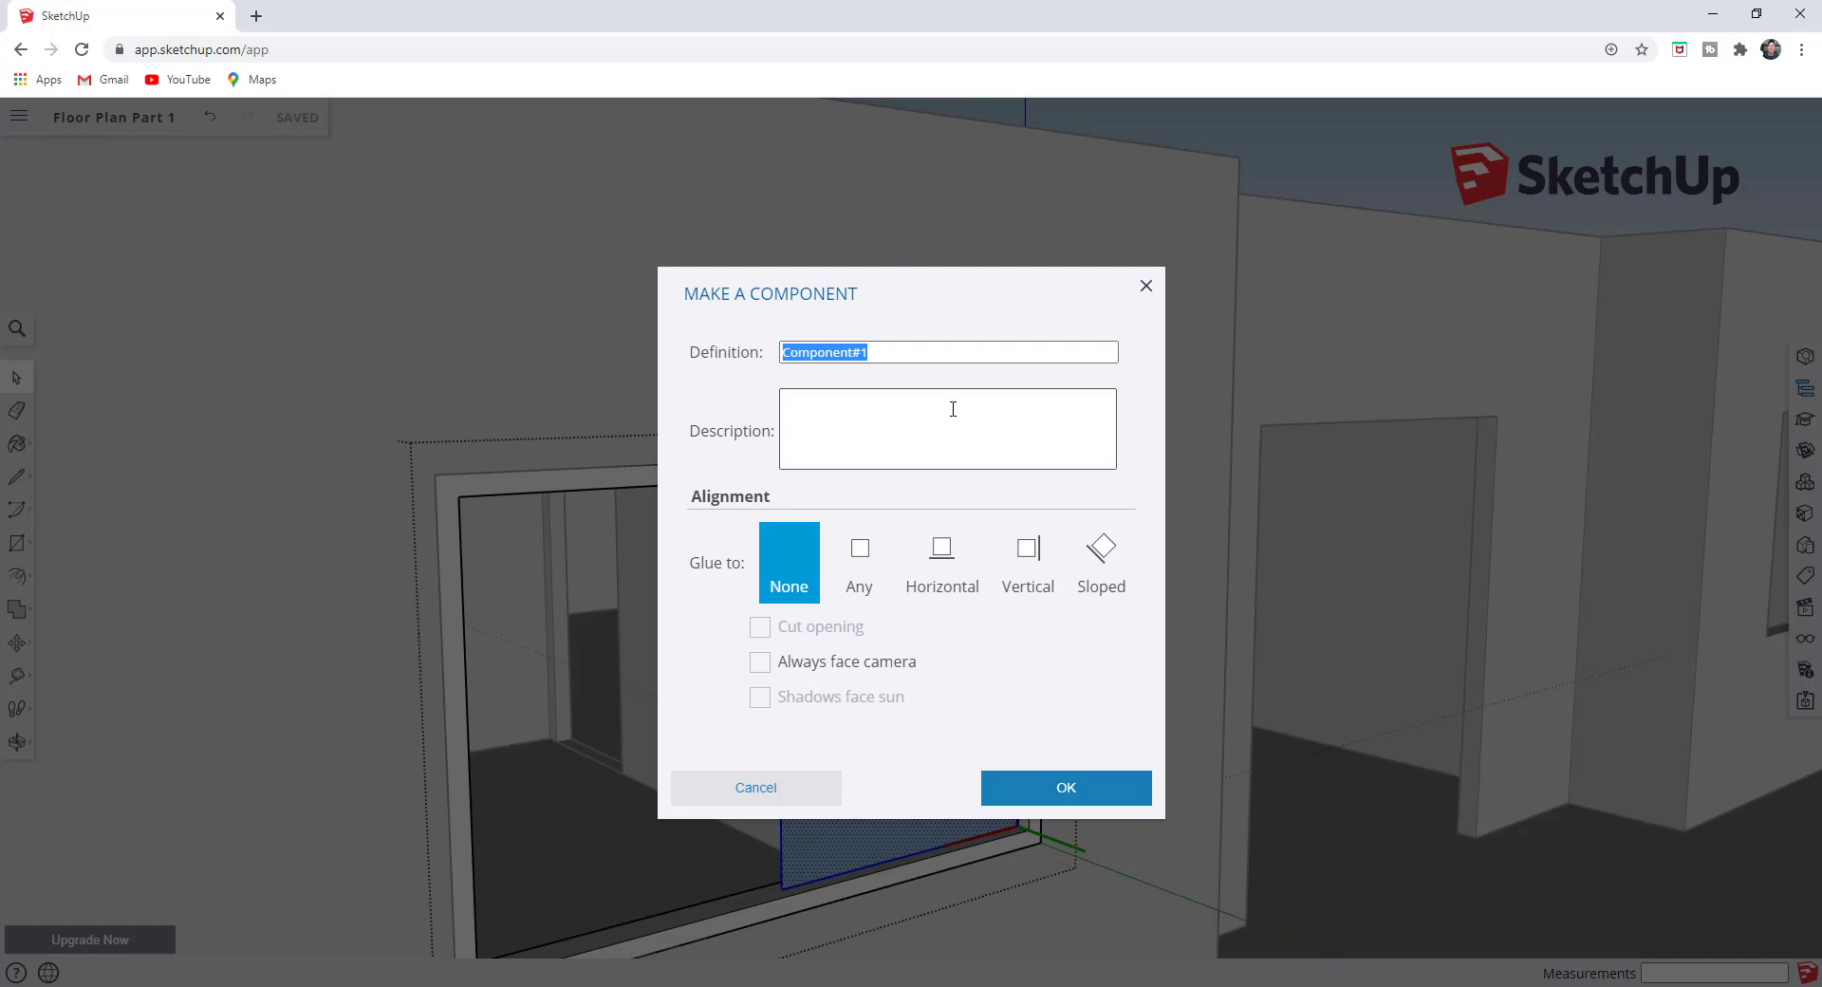
{"action": "type", "text": "Window Pane"}
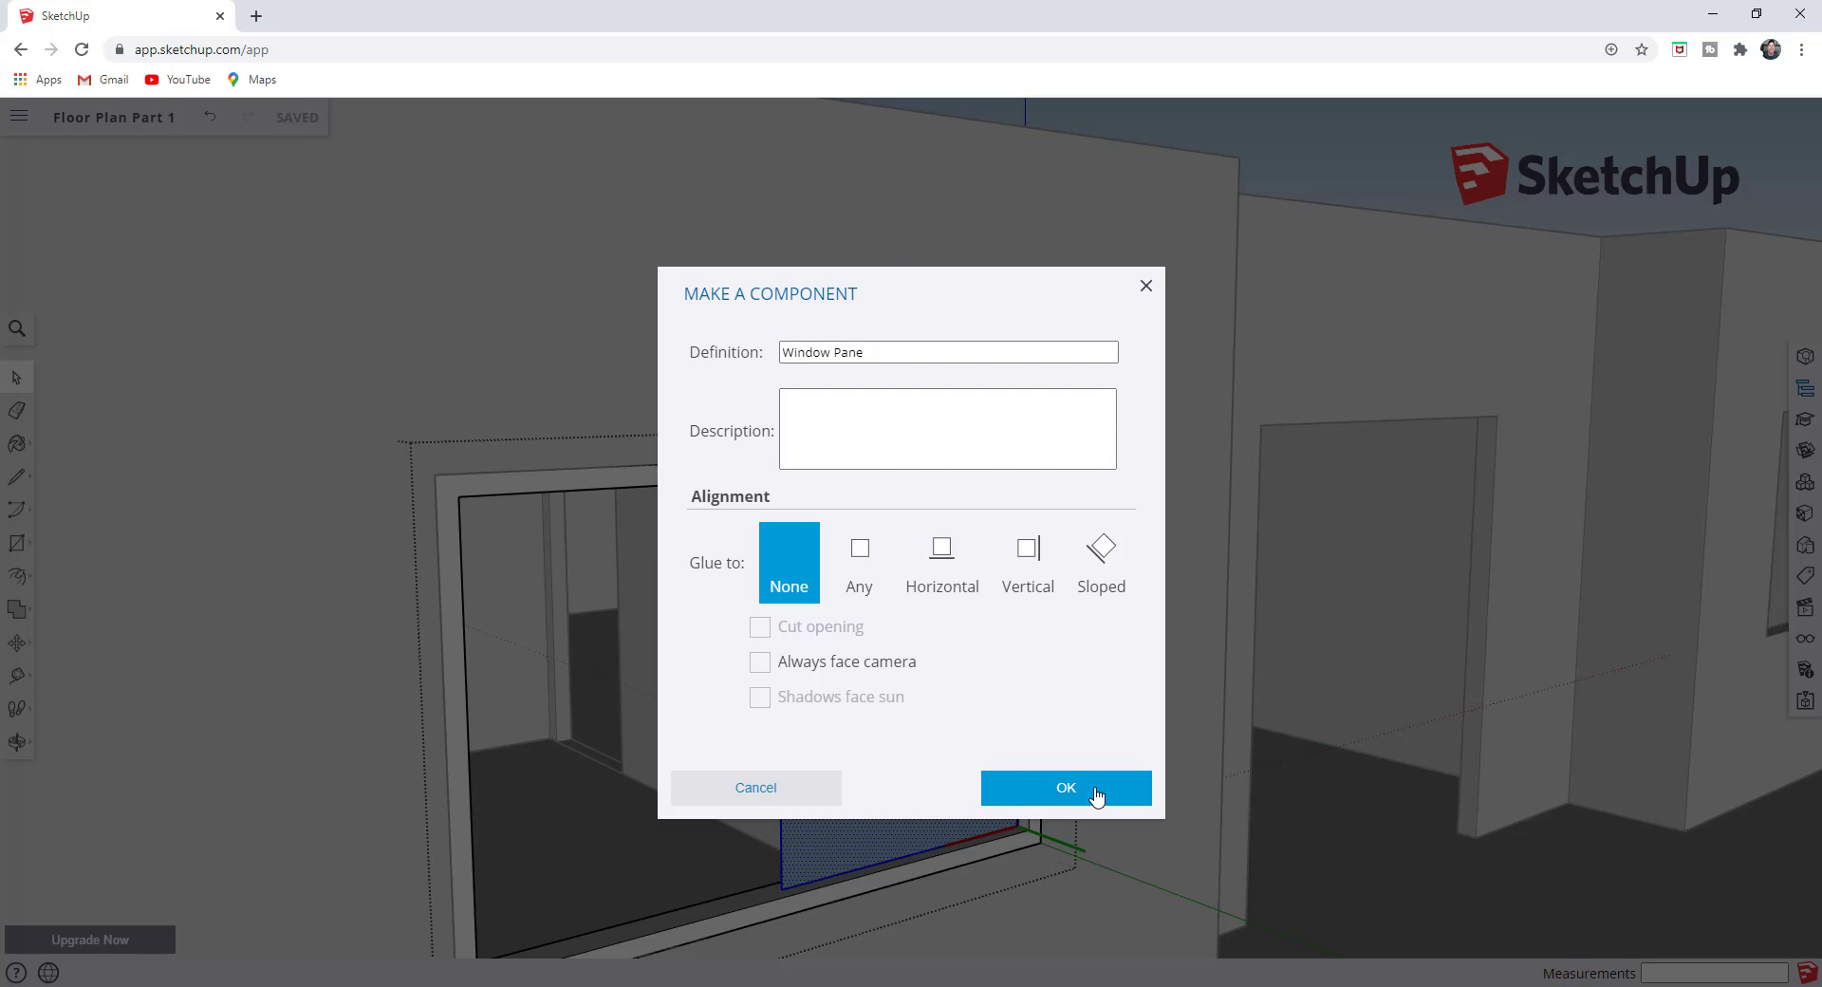
{"action": "left_click", "coordinate": [1010, 788]}
{"action": "middle_click_drag", "start_coordinate": [967, 491], "coordinate": [807, 714]}
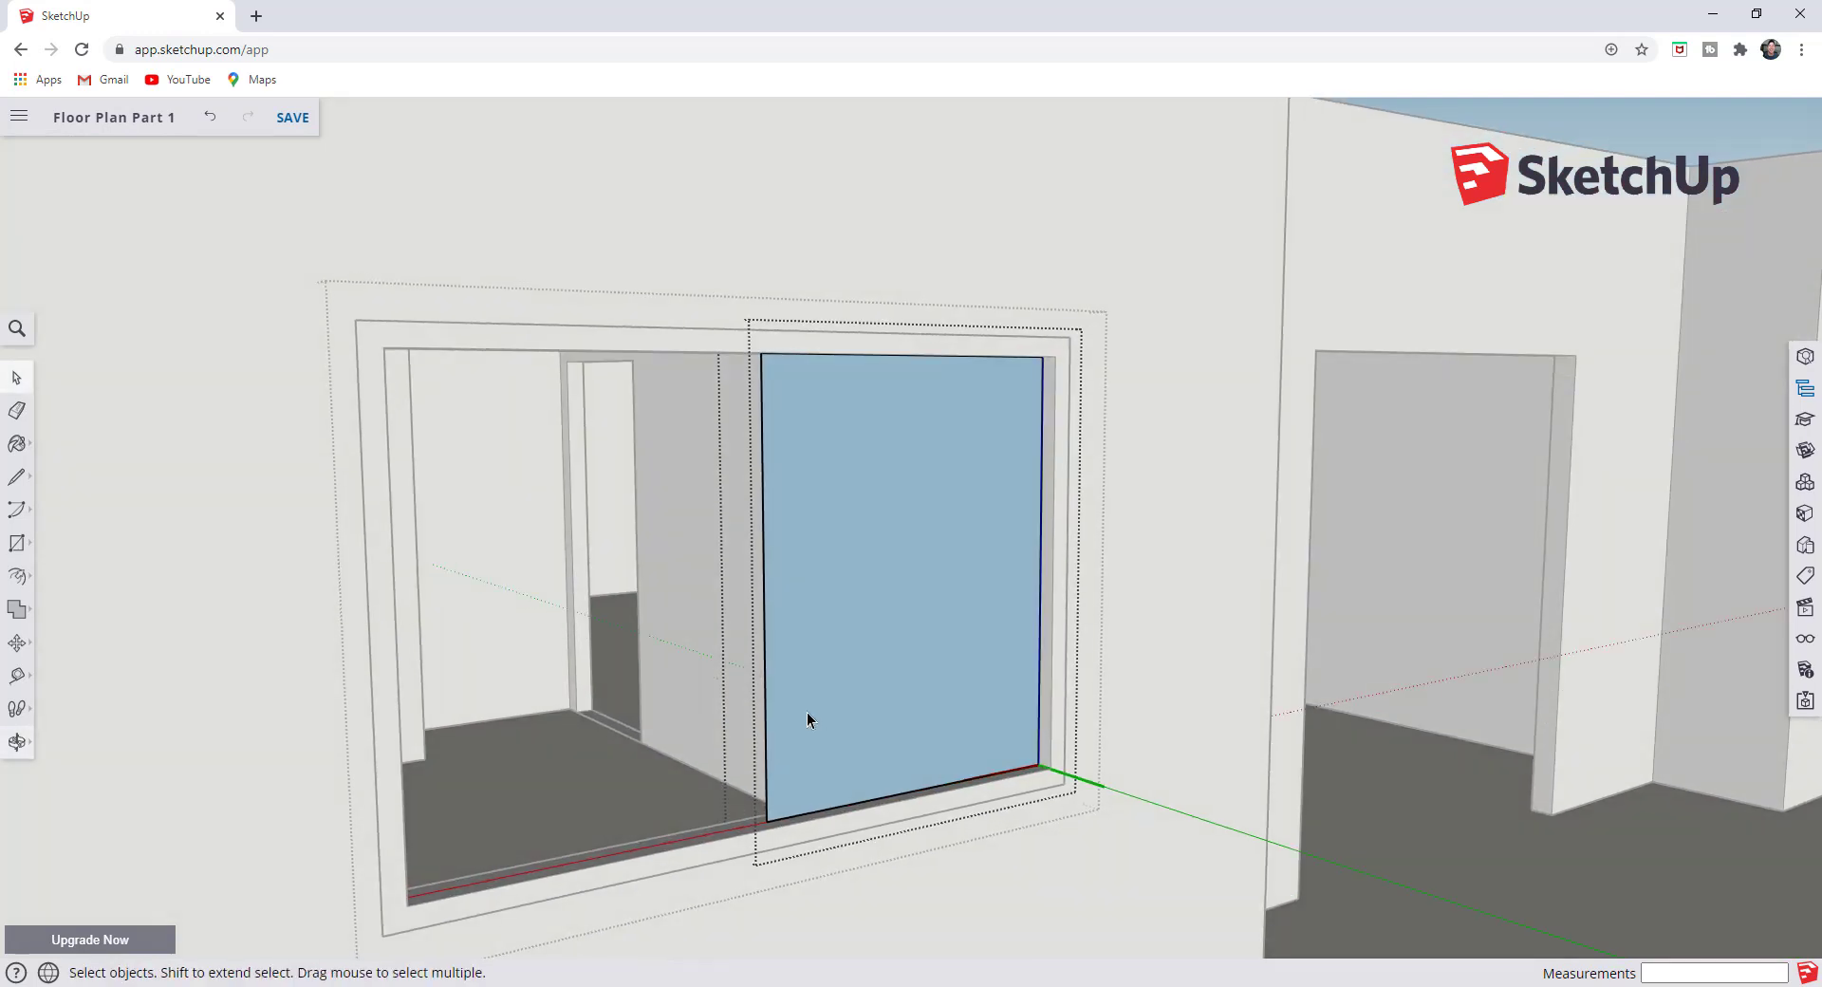
- Try a 2-inch inward offset of the window pane face
{"action": "key", "text": "f"}
{"action": "left_click", "coordinate": [764, 654]}
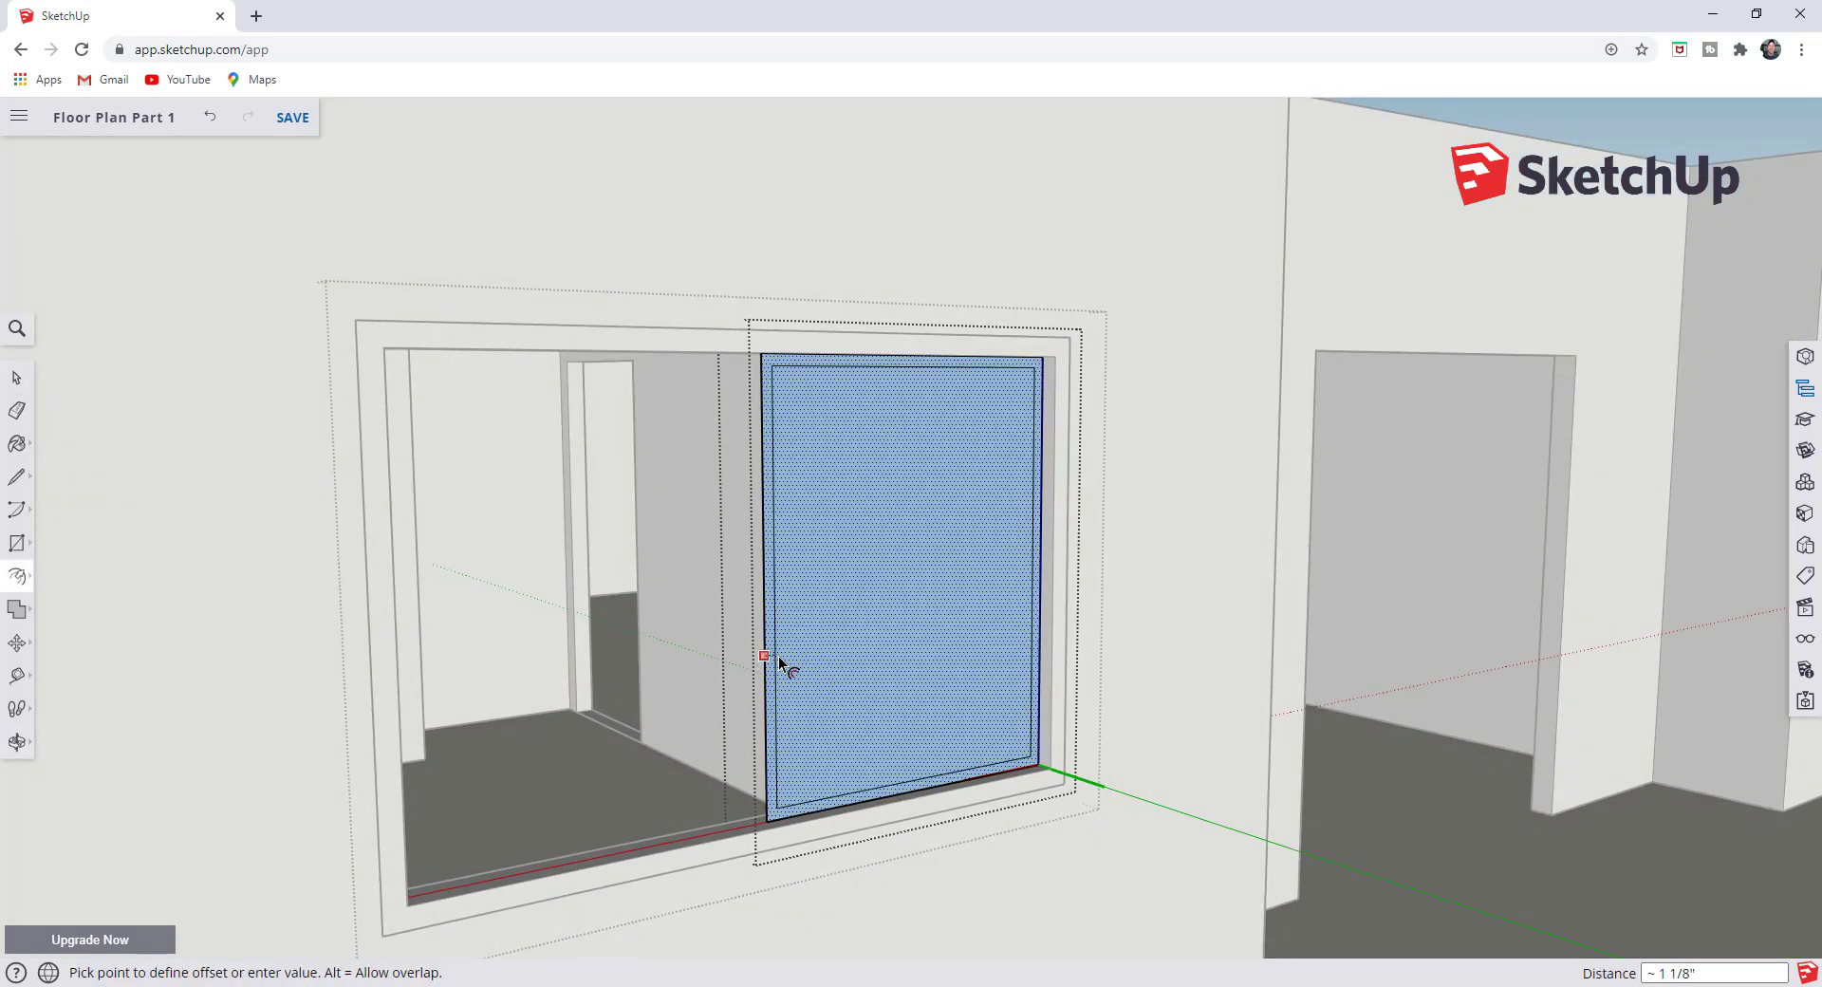
{"action": "type", "text": "2"}
{"action": "key", "text": "Return"}
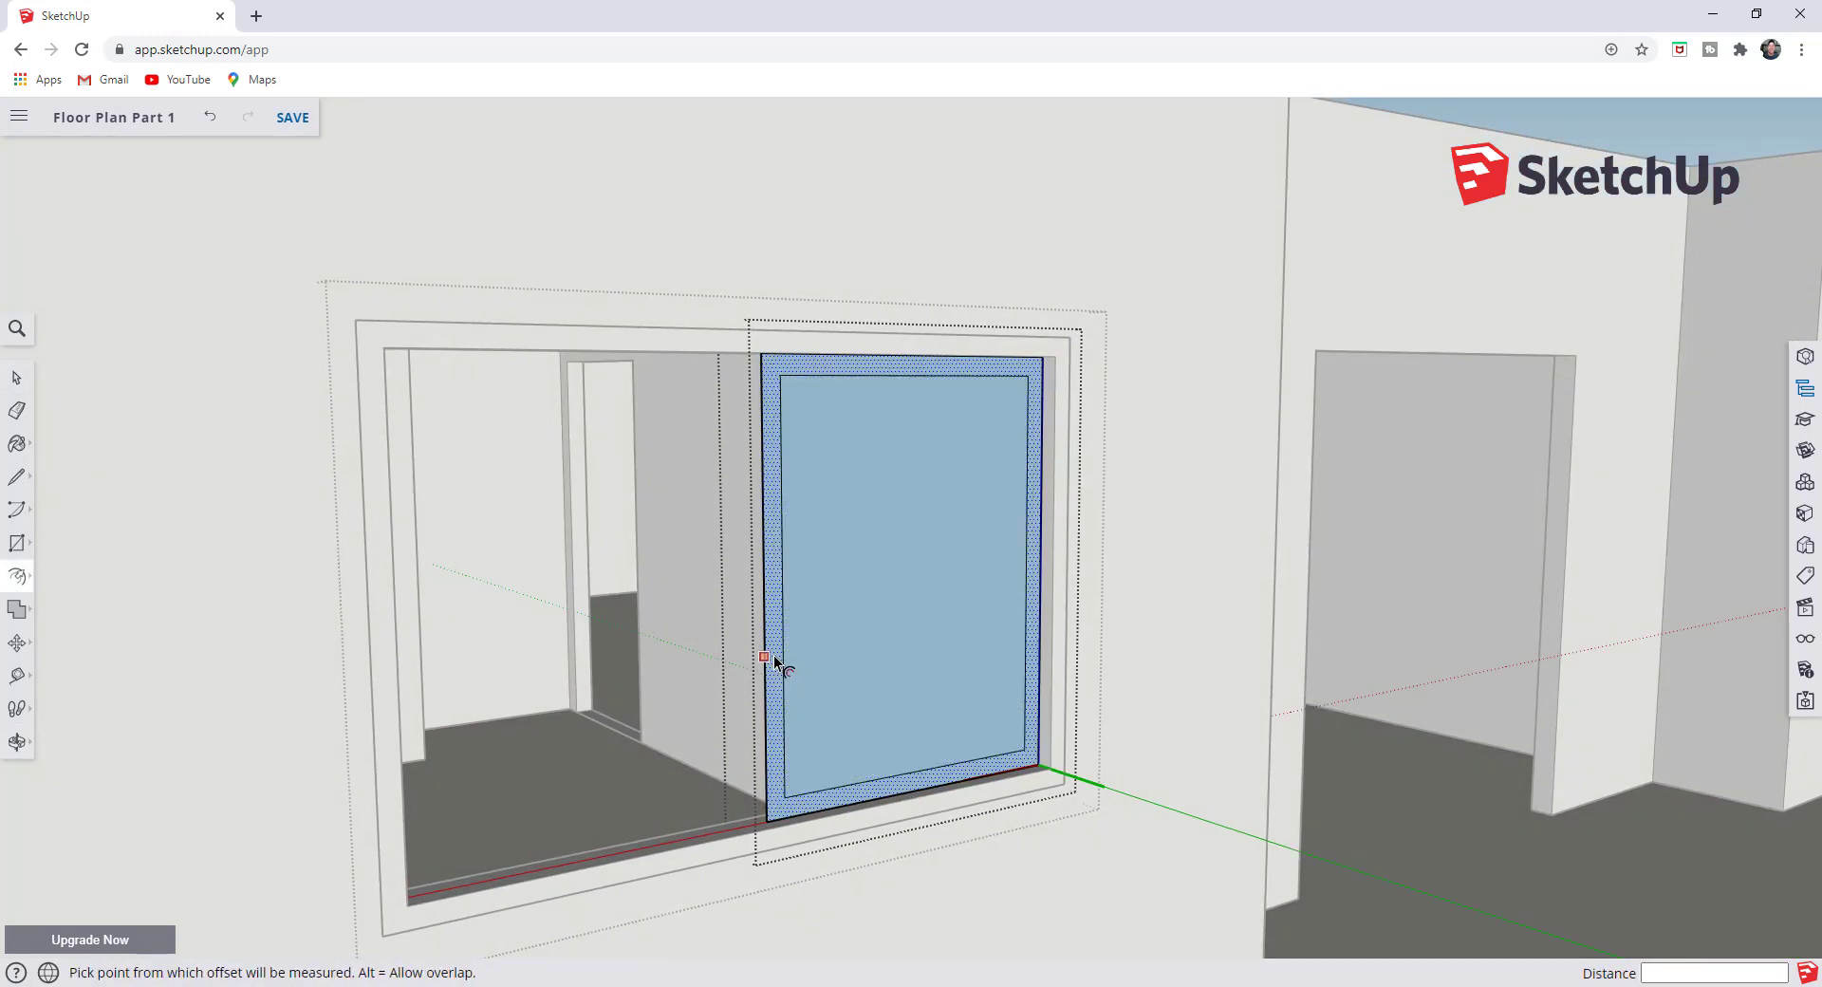
{"action": "key", "text": "ctrl+z"}
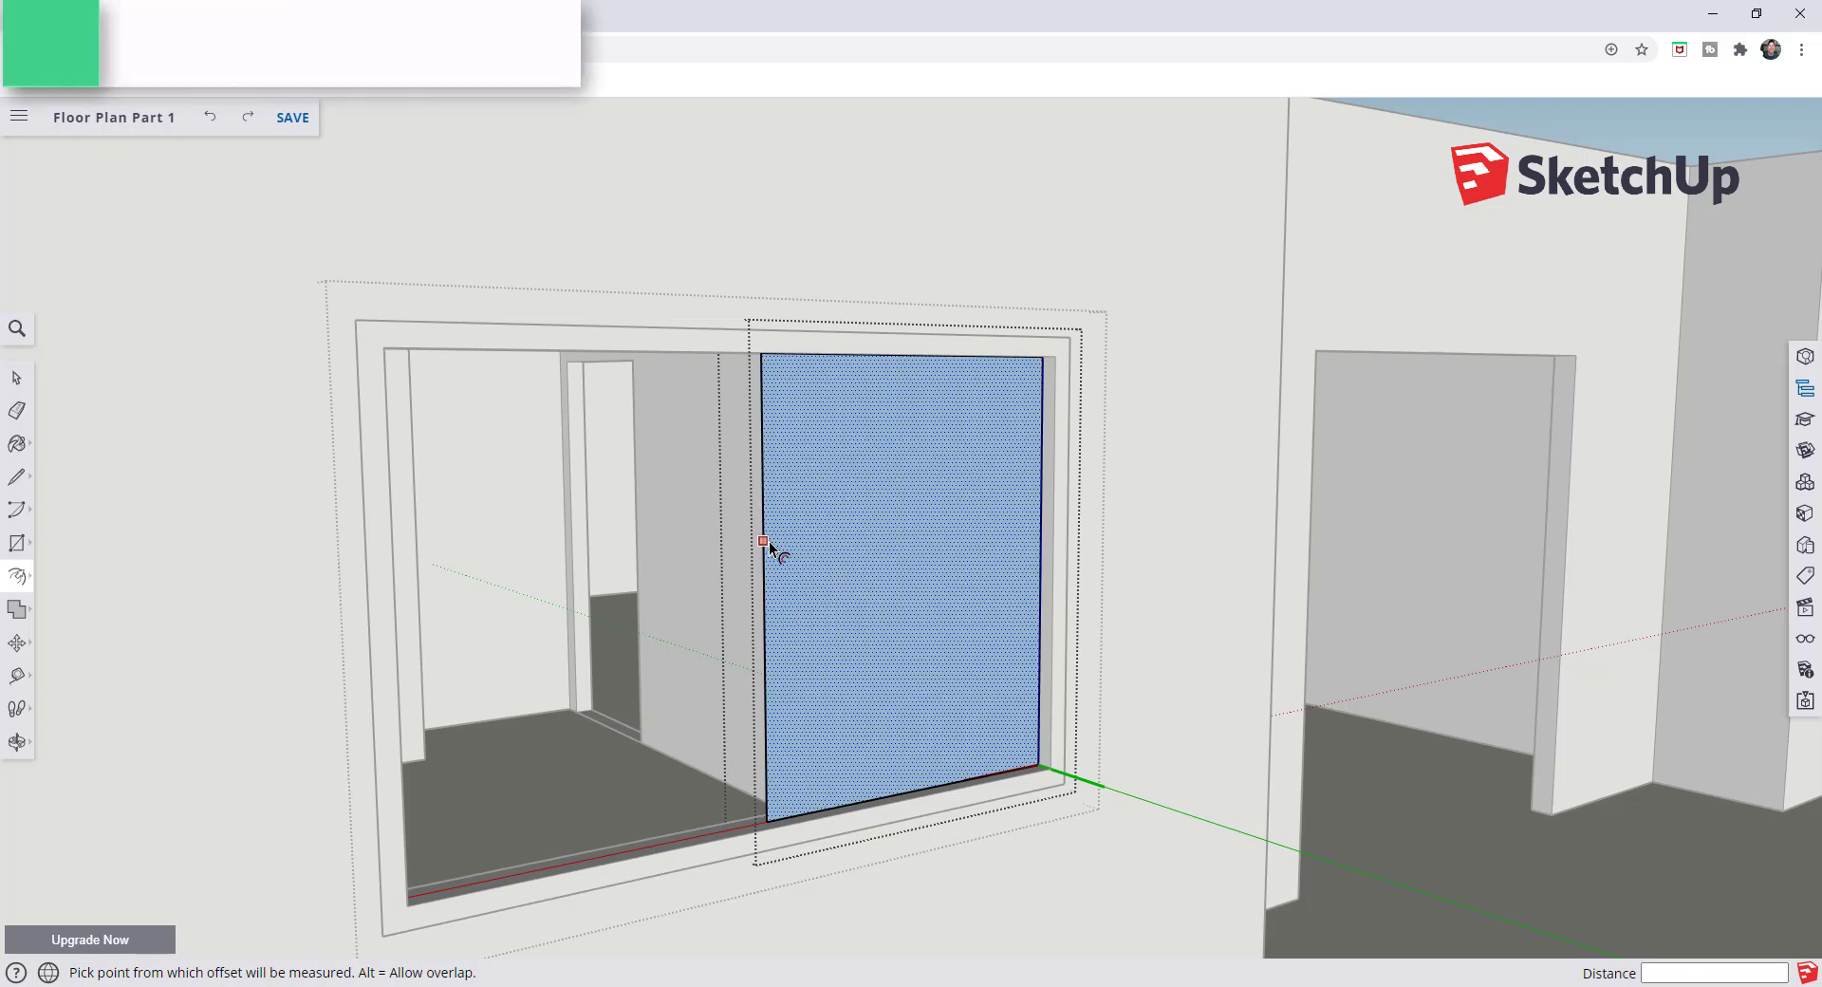
{"action": "key", "text": "Escape"}
- Offset the window pane face's edges inward by 1.5 inches
{"action": "left_click", "coordinate": [769, 550]}
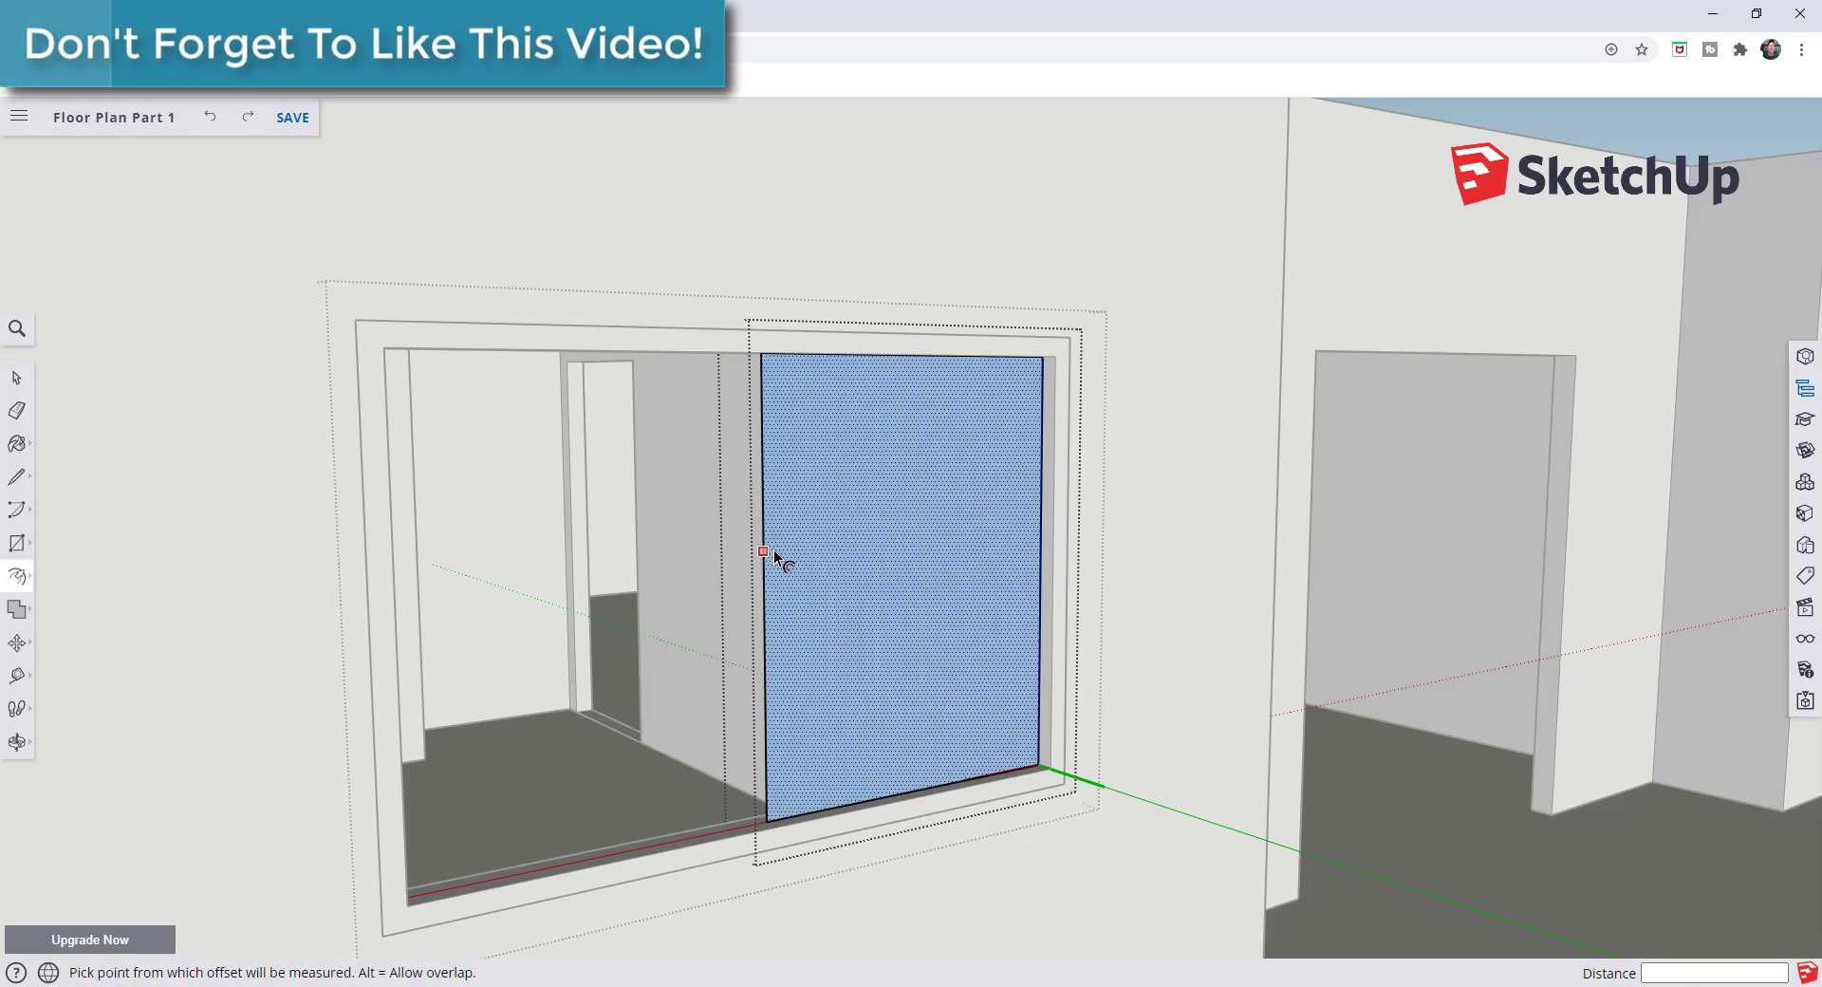
{"action": "left_click", "coordinate": [773, 550]}
{"action": "type", "text": "1.5"}
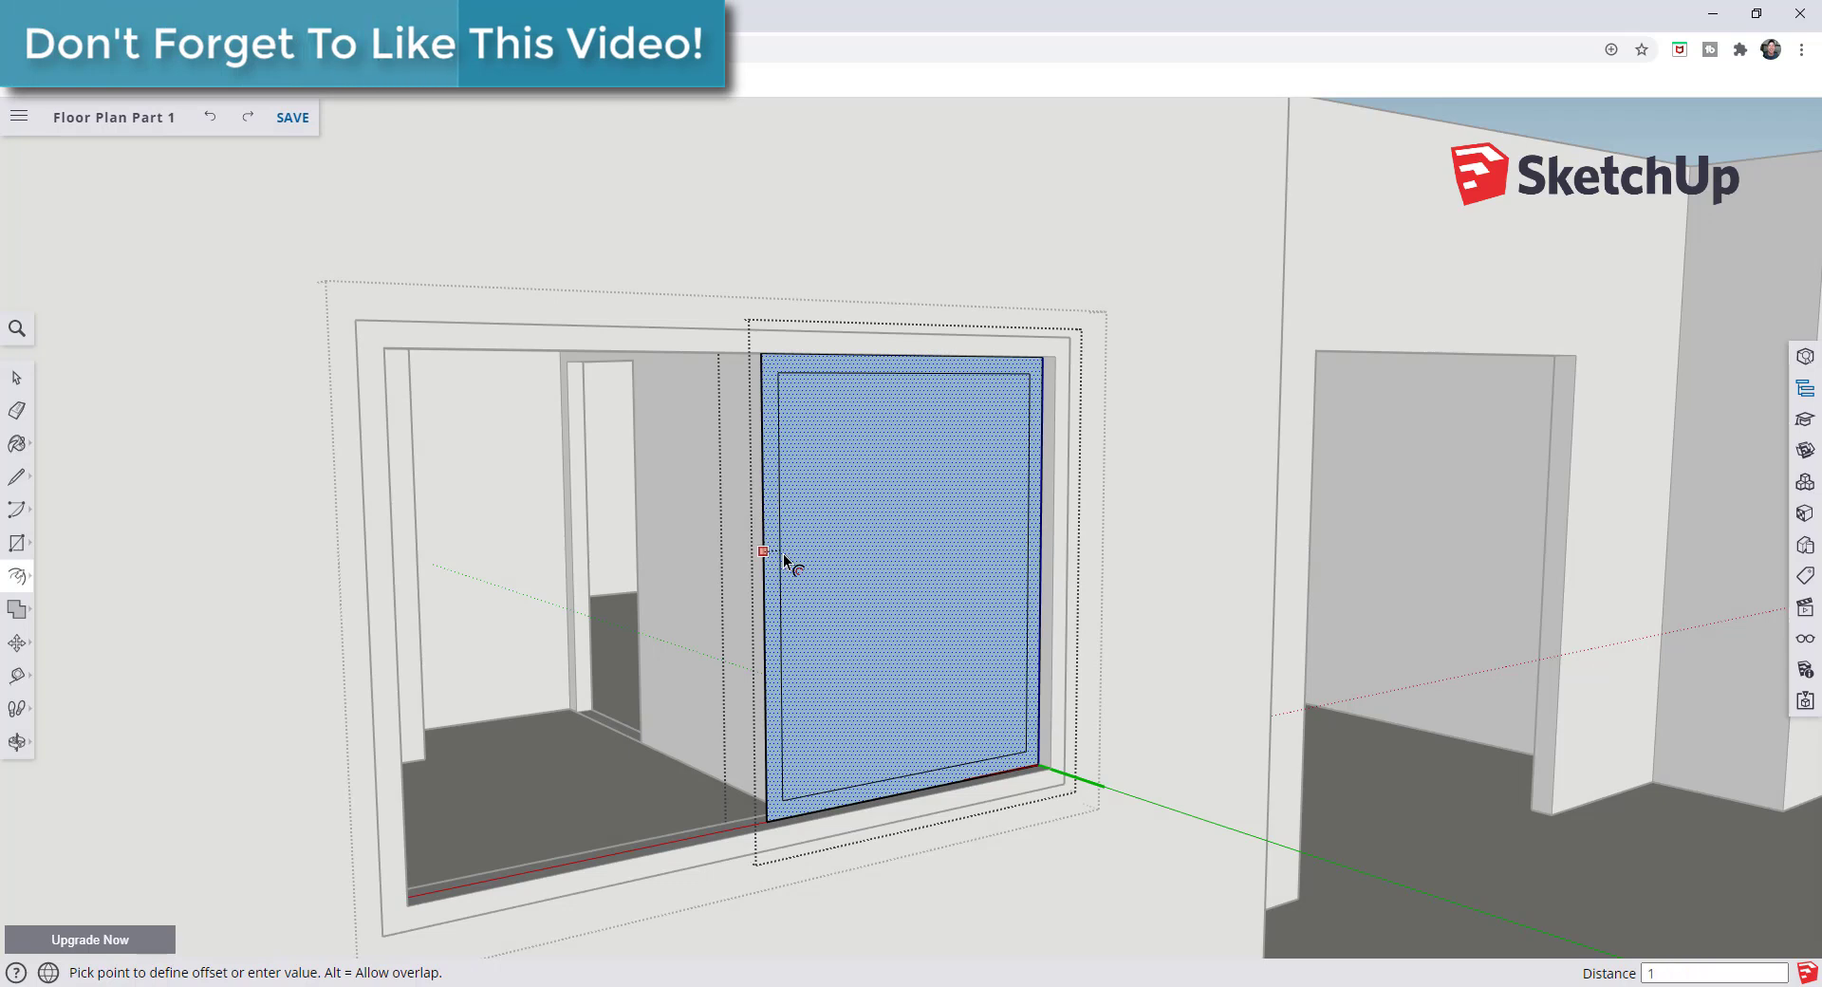
{"action": "key", "text": "Return"}
{"action": "key", "text": "space"}
- Delete the inner face of the window pane, leaving only its border
{"action": "left_click", "coordinate": [795, 571]}
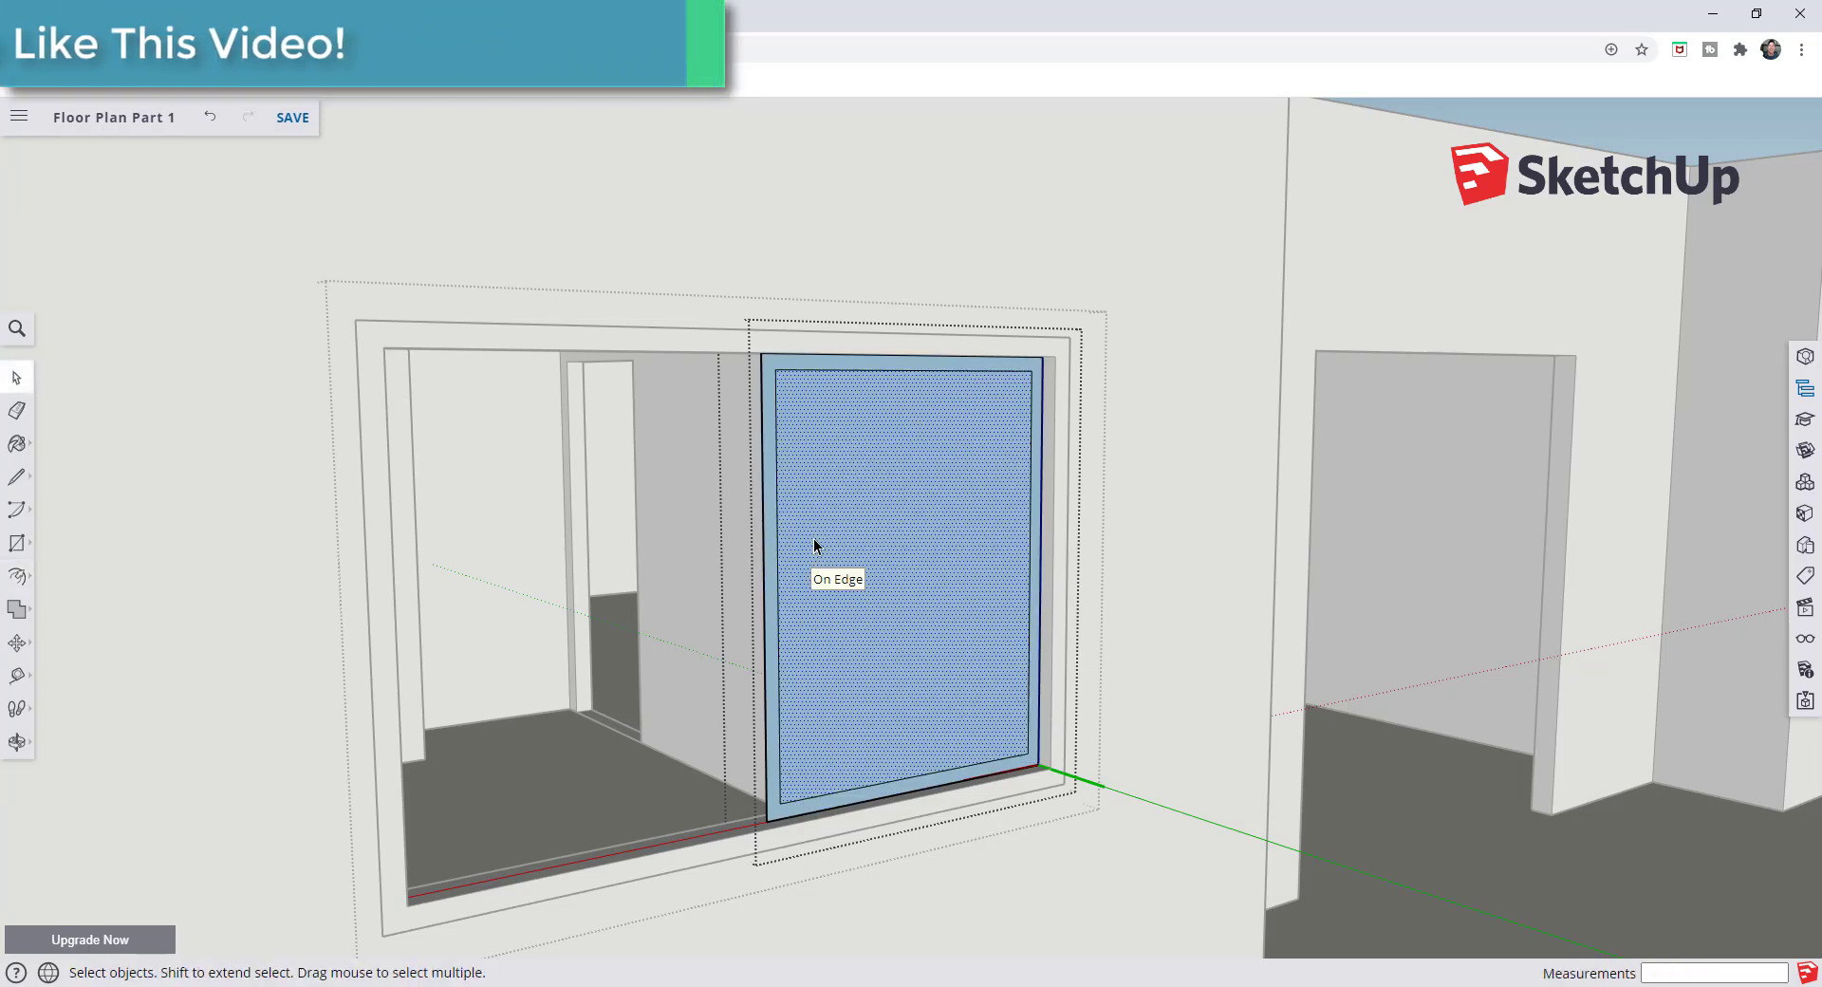
{"action": "middle_click_drag", "start_coordinate": [812, 540], "coordinate": [897, 589]}
{"action": "key", "text": "Delete"}
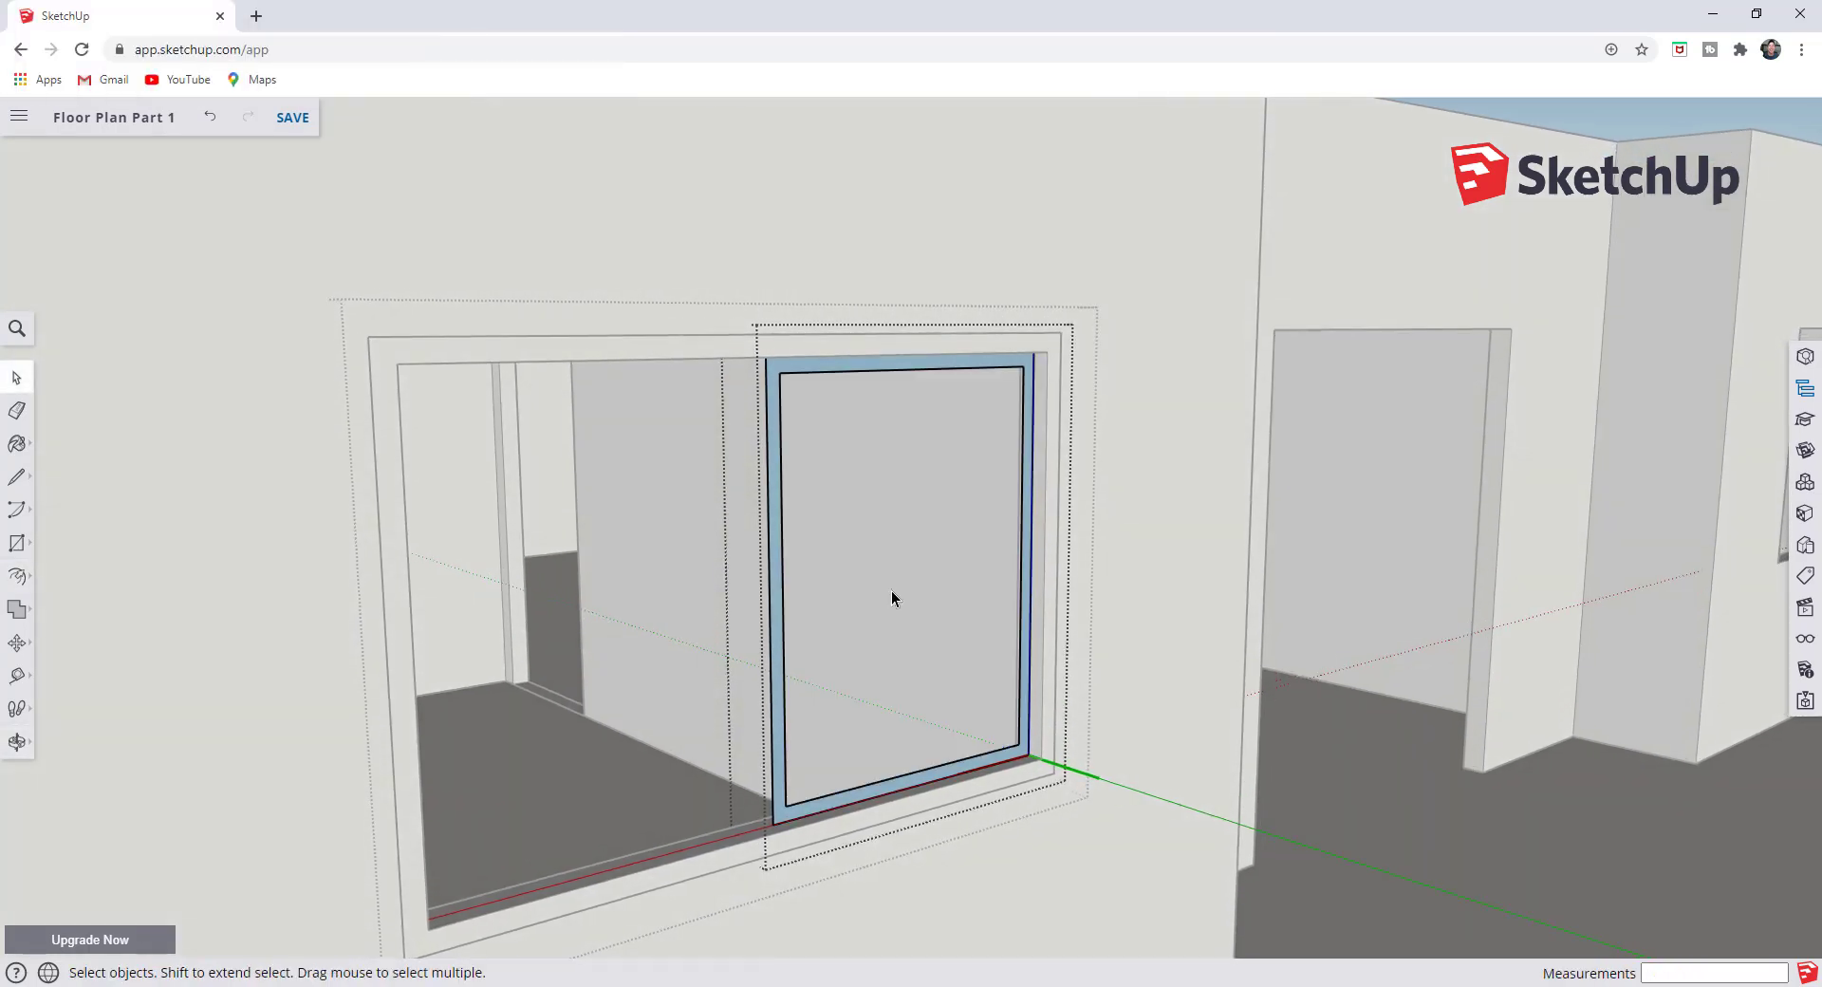
- Push/Pull the window pane border 2 inches outward to the front of the window frame
{"action": "key", "text": "p"}
{"action": "left_click", "coordinate": [1027, 539]}
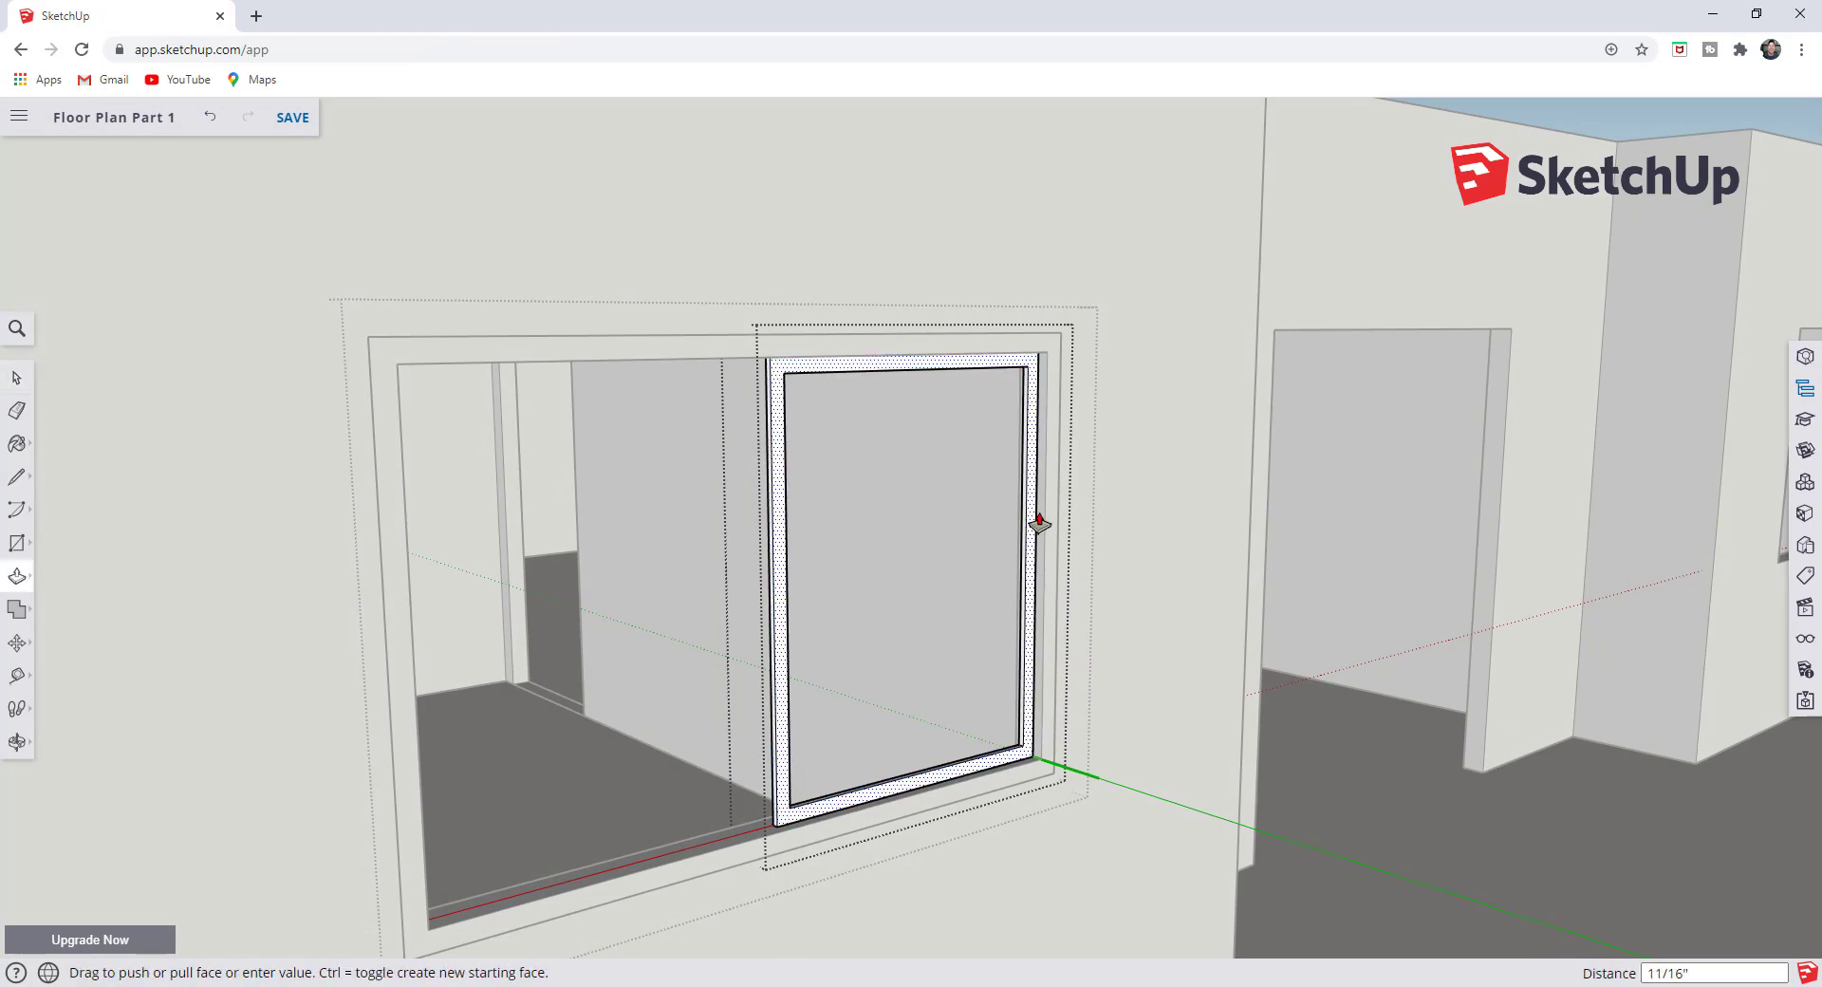
{"action": "left_click", "coordinate": [1042, 361]}
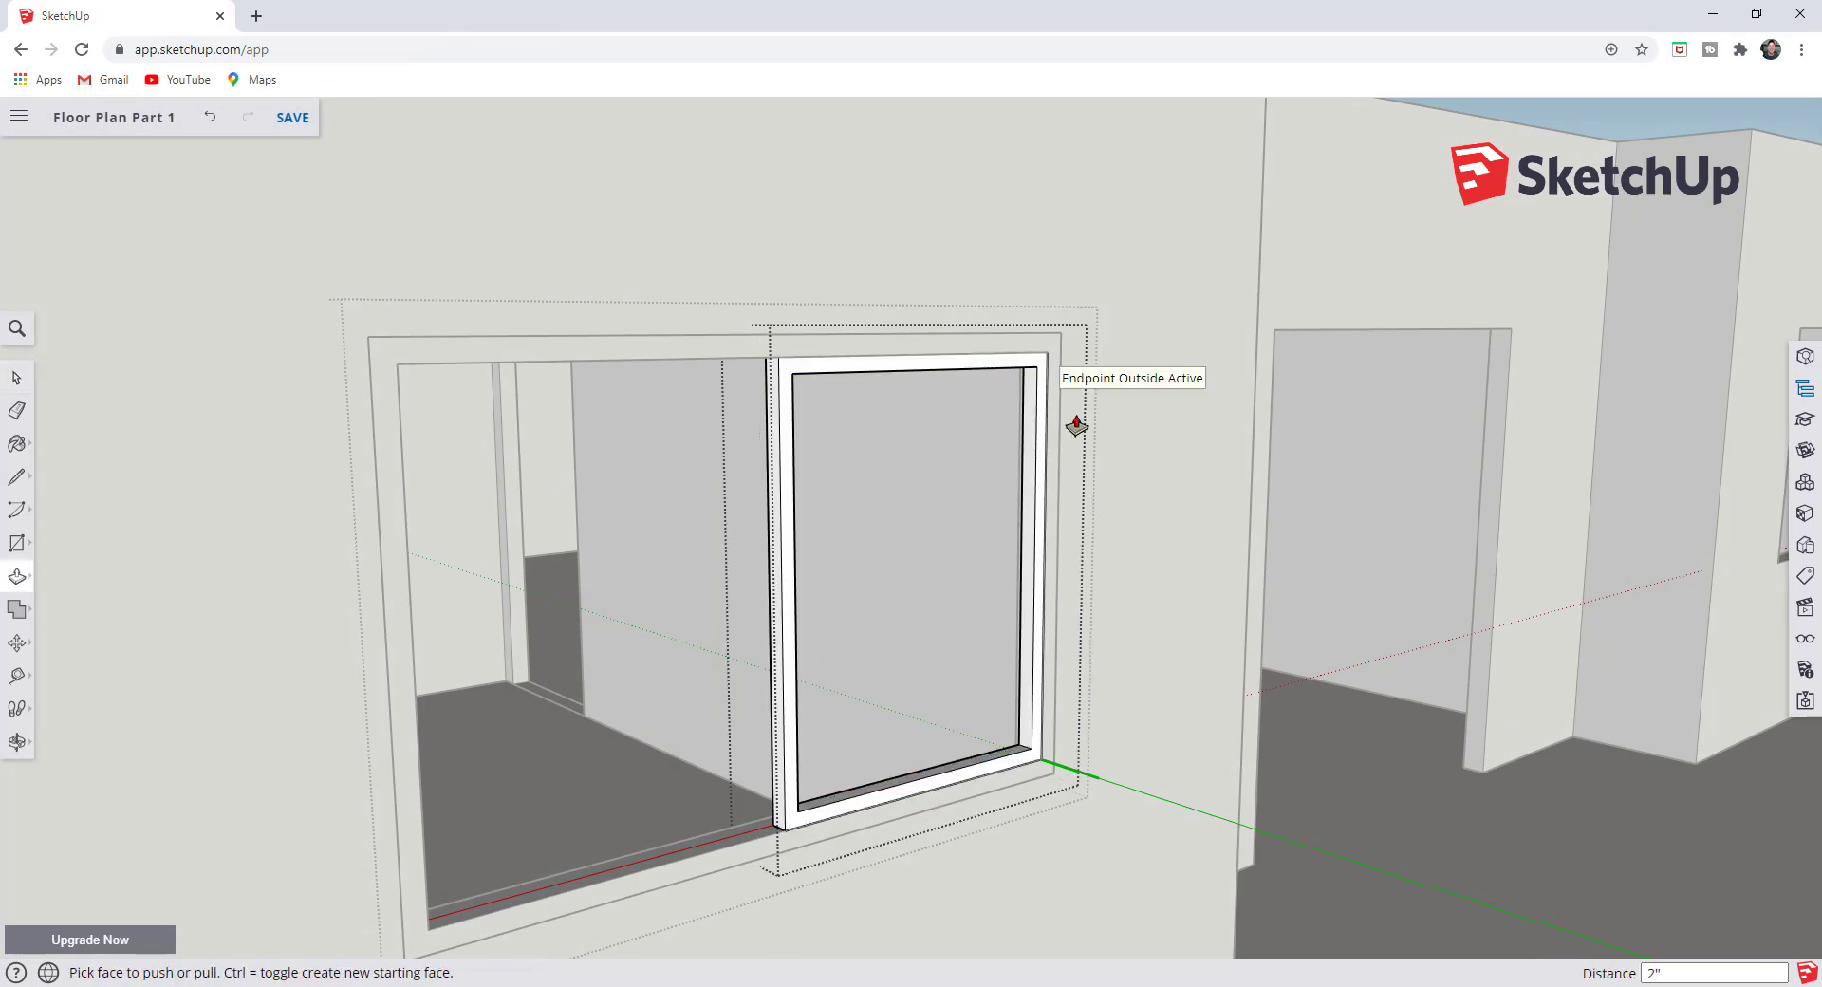
{"action": "key", "text": "space"}
- Select all of the window pane's extruded border geometry and make it a group
{"action": "scroll", "coordinate": [1000, 827], "scroll_direction": "up", "scroll_amount": 5}
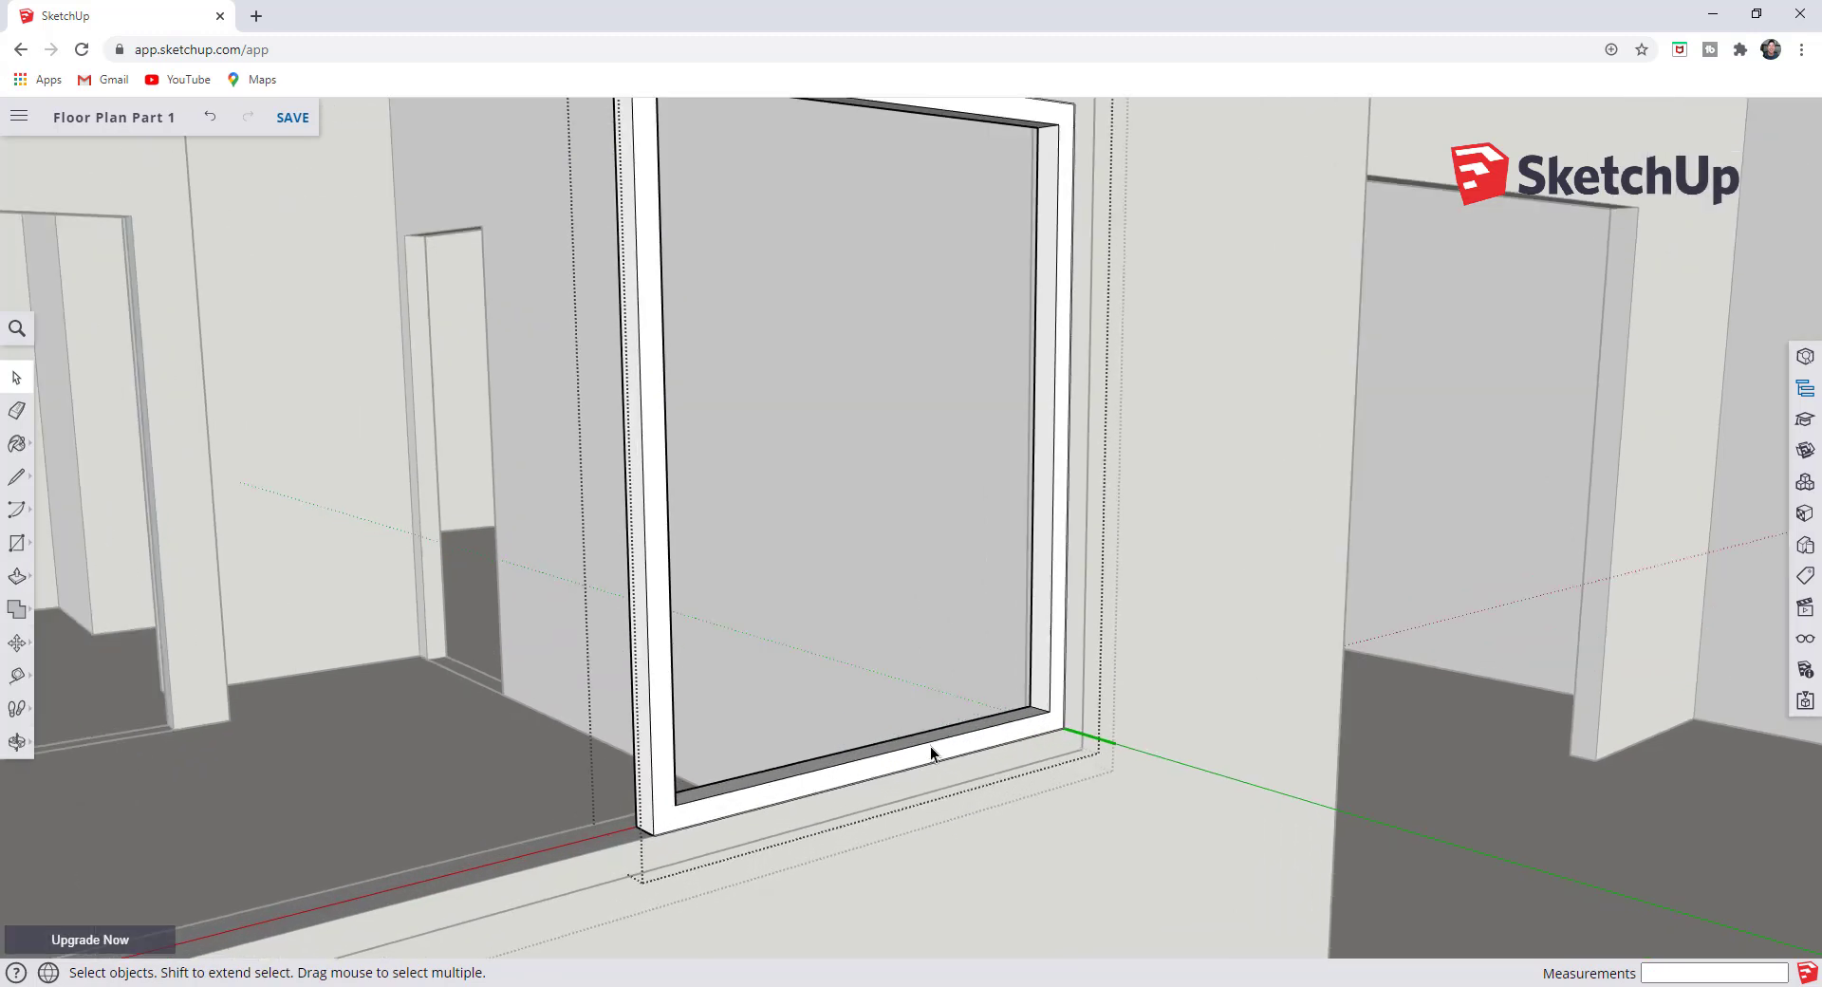
{"action": "scroll", "coordinate": [936, 754], "scroll_direction": "down", "scroll_amount": 3}
{"action": "scroll", "coordinate": [881, 521], "scroll_direction": "up", "scroll_amount": 2}
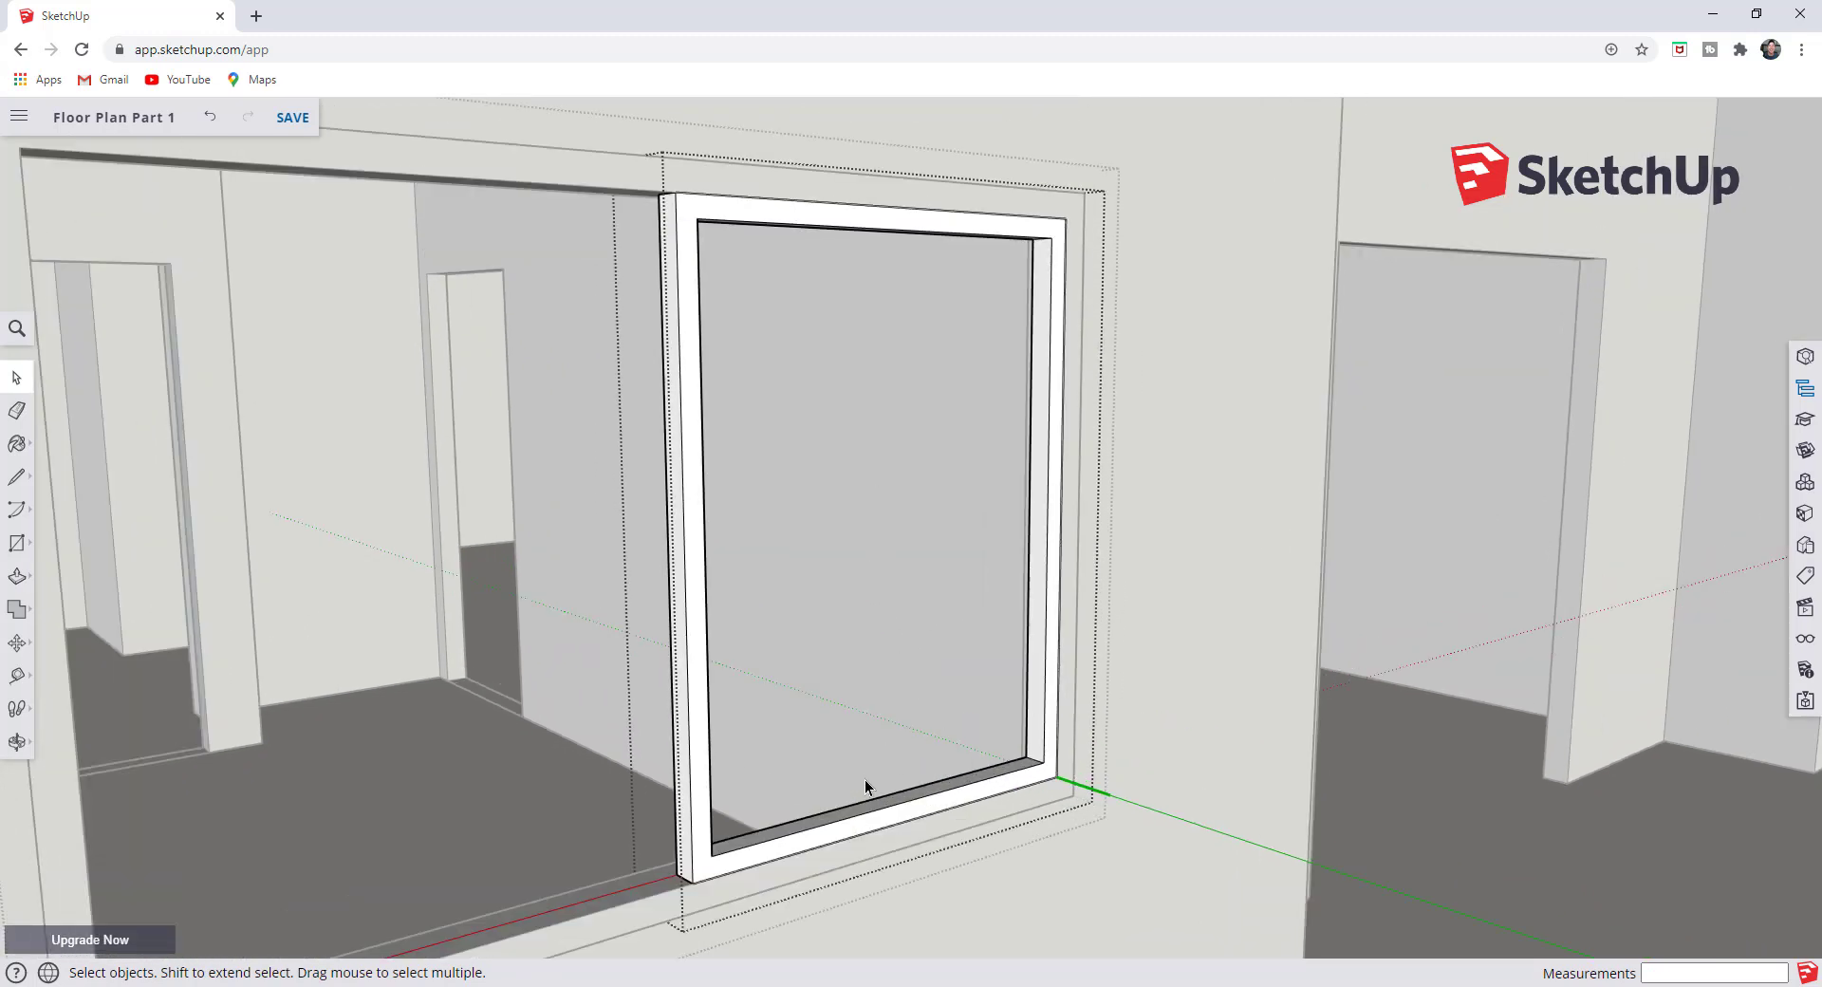
{"action": "scroll", "coordinate": [864, 778], "scroll_direction": "down", "scroll_amount": 4}
{"action": "scroll", "coordinate": [964, 776], "scroll_direction": "up", "scroll_amount": 4}
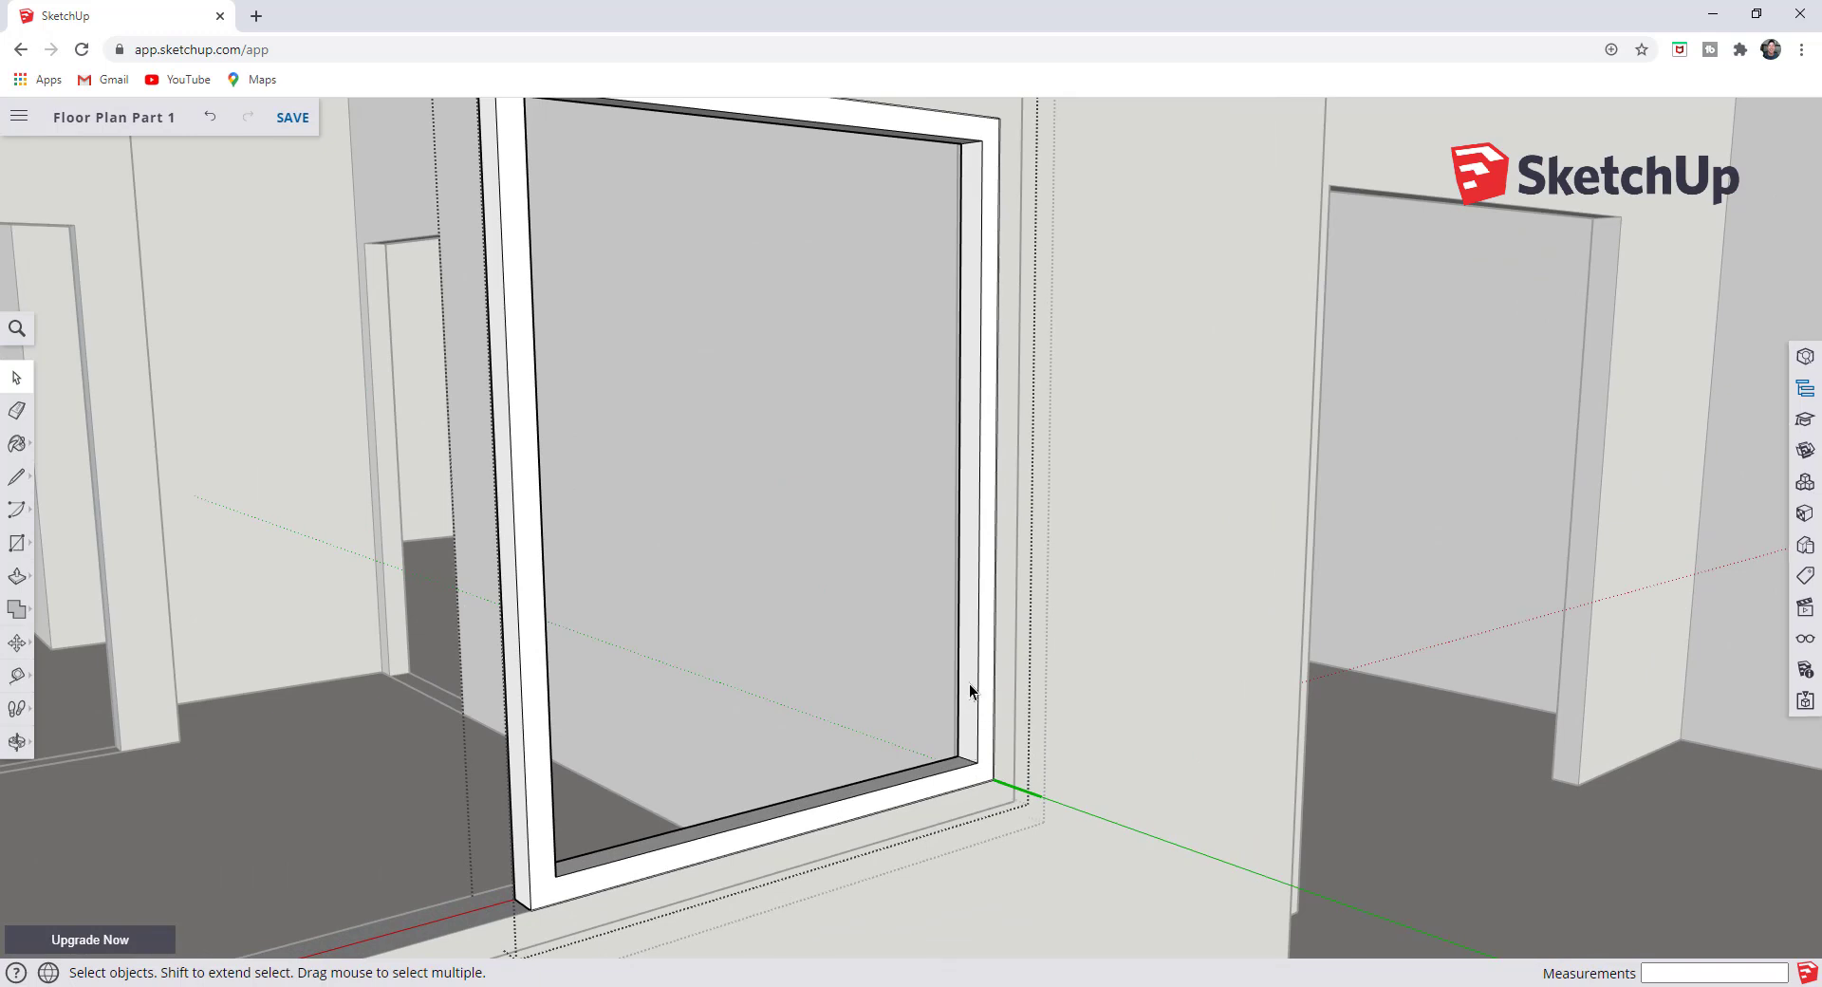
{"action": "scroll", "coordinate": [970, 680], "scroll_direction": "down", "scroll_amount": 1}
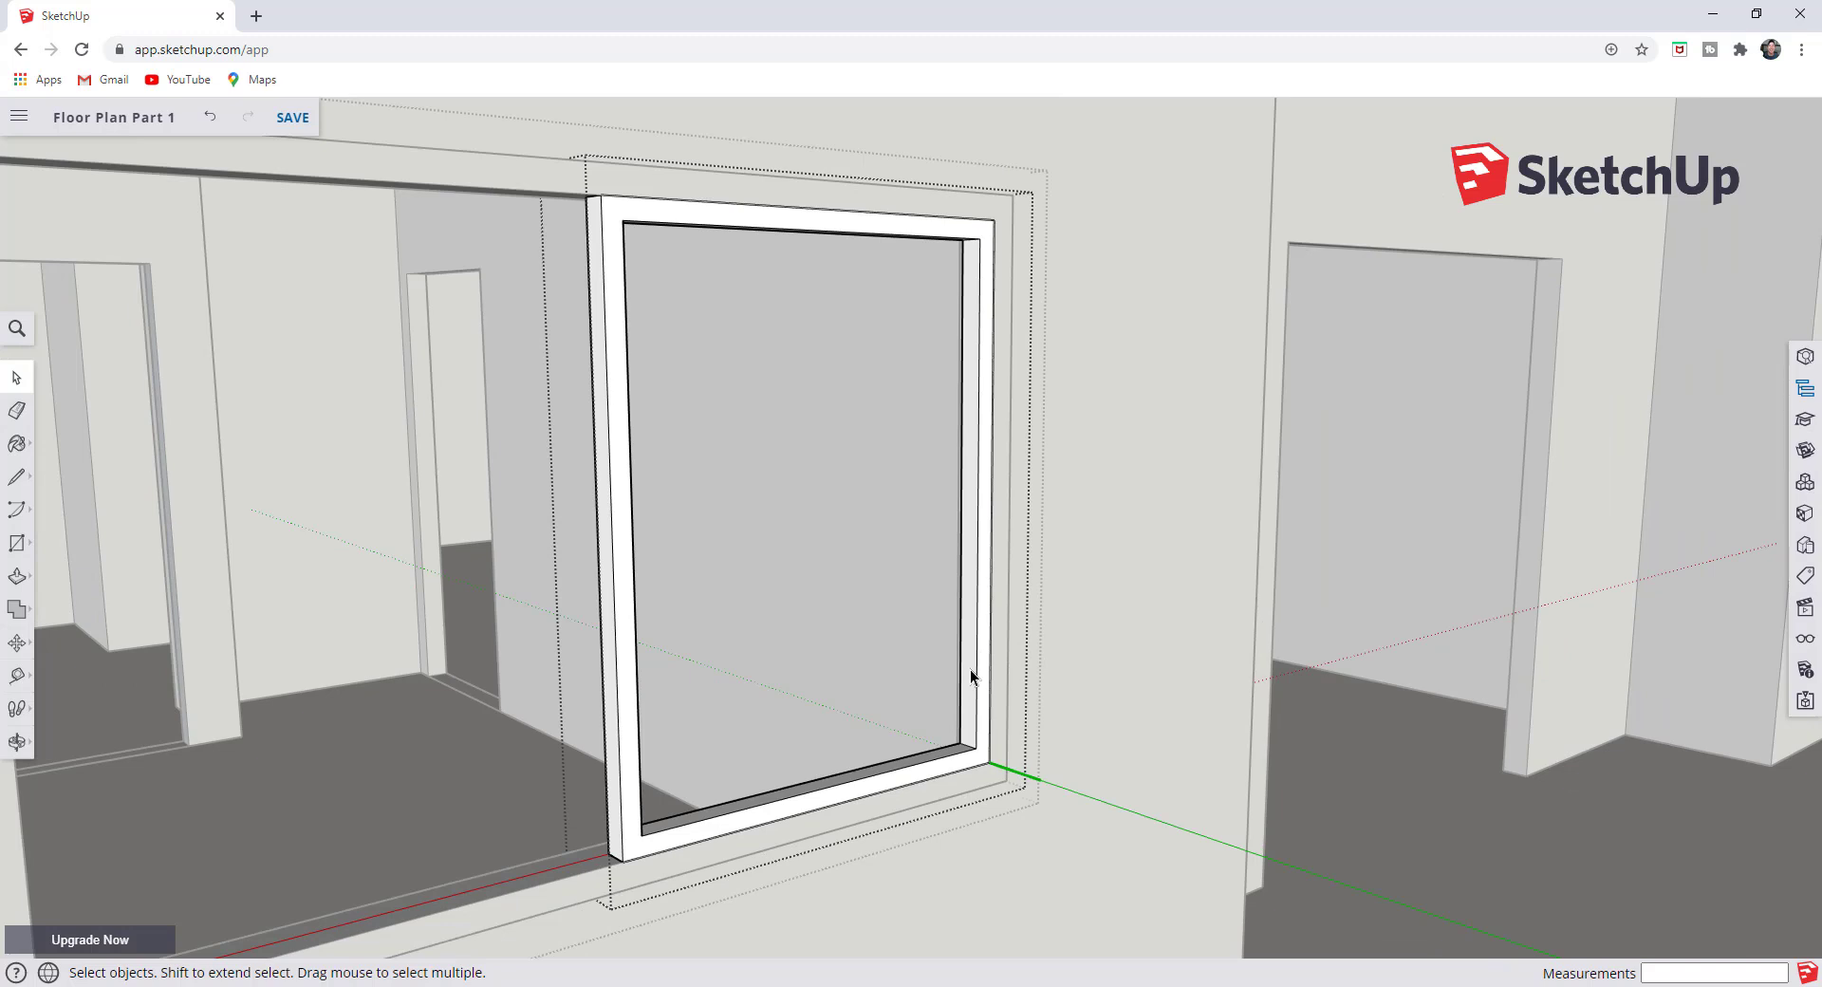
{"action": "triple_click", "coordinate": [969, 668]}
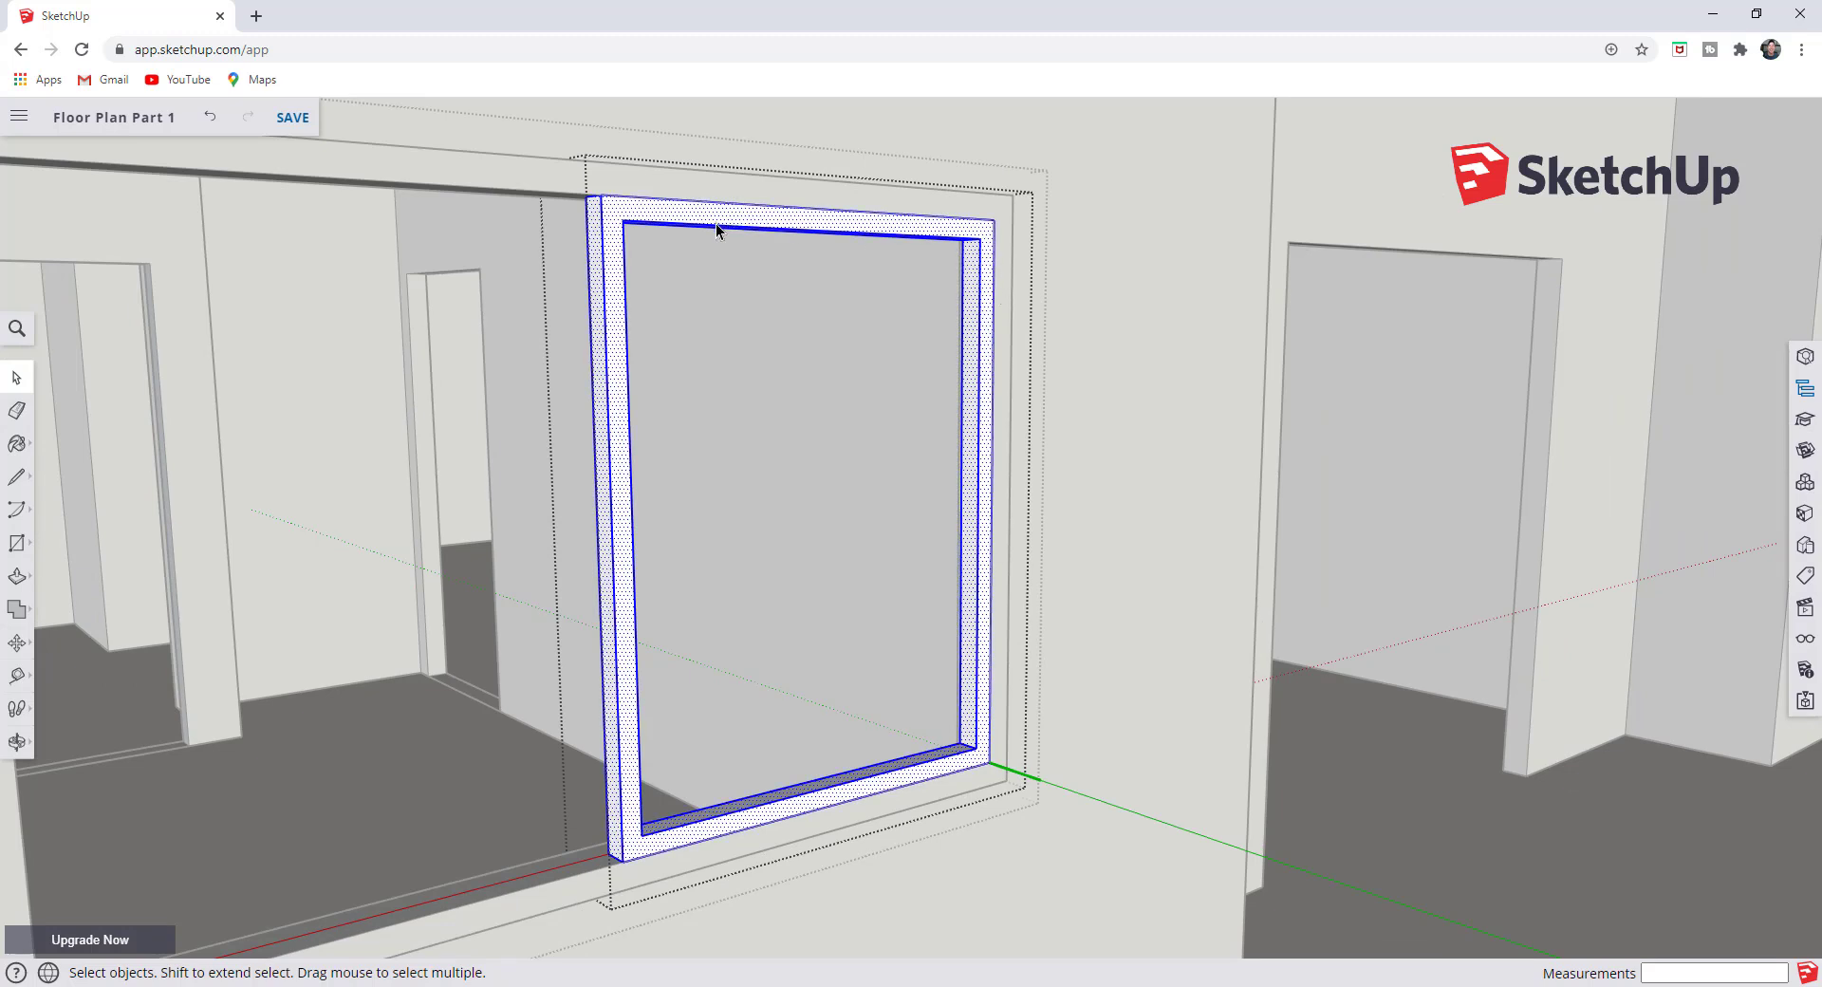
{"action": "right_click", "coordinate": [615, 232]}
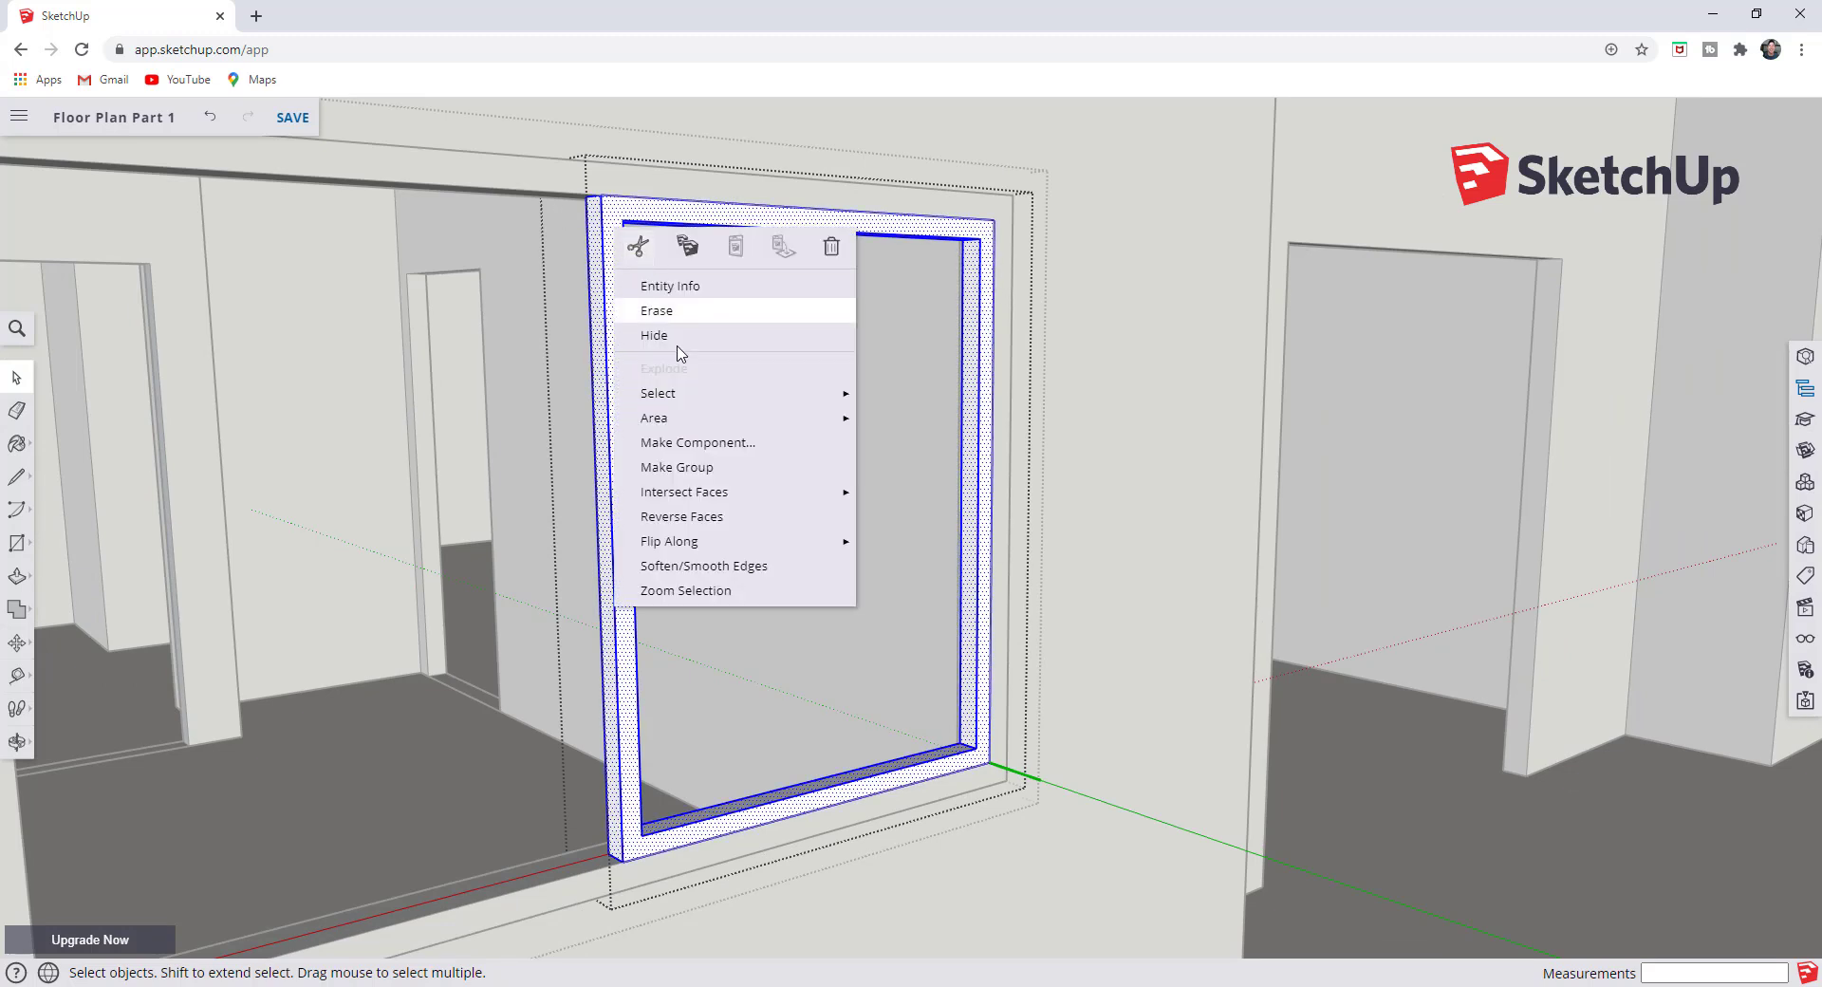
{"action": "left_click", "coordinate": [705, 477]}
- Draw a 2' 7" by 3' 5" glass rectangle inside the pane border, between opposite inner corners at the midpoint of the border's depth
{"action": "scroll", "coordinate": [882, 605], "scroll_direction": "up", "scroll_amount": 3}
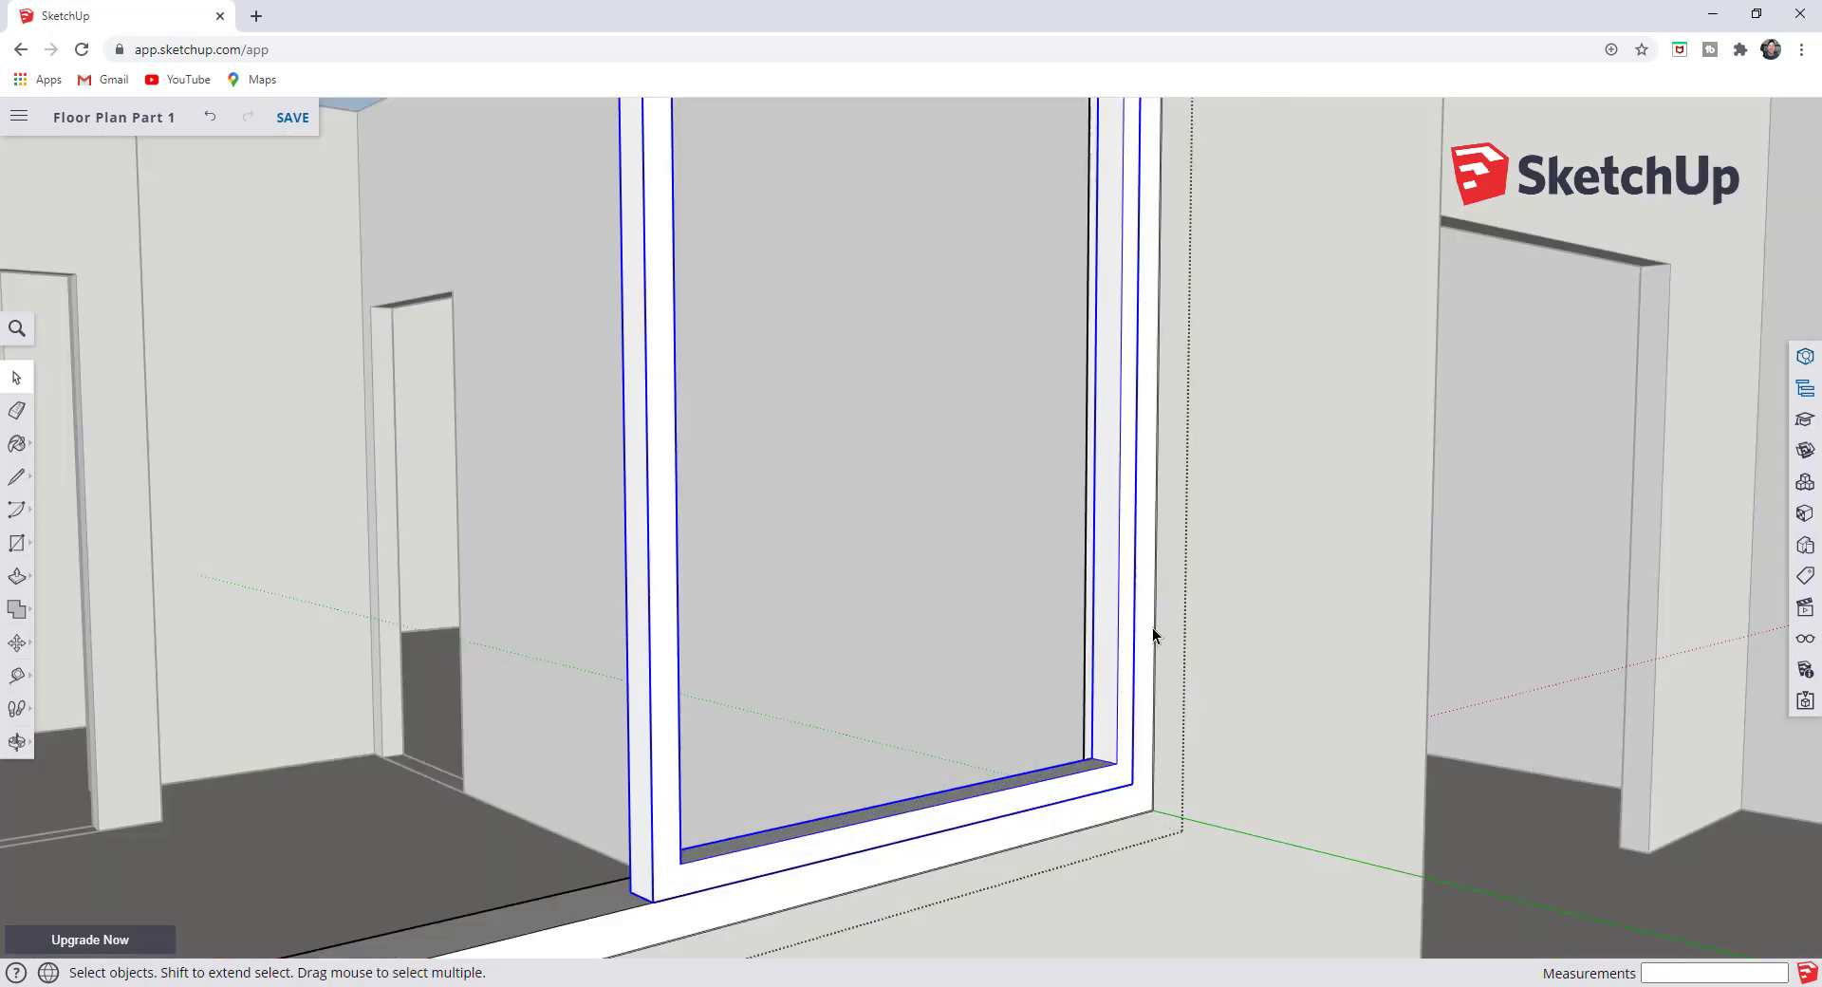
{"action": "middle_click_drag", "start_coordinate": [1264, 629], "coordinate": [1113, 685]}
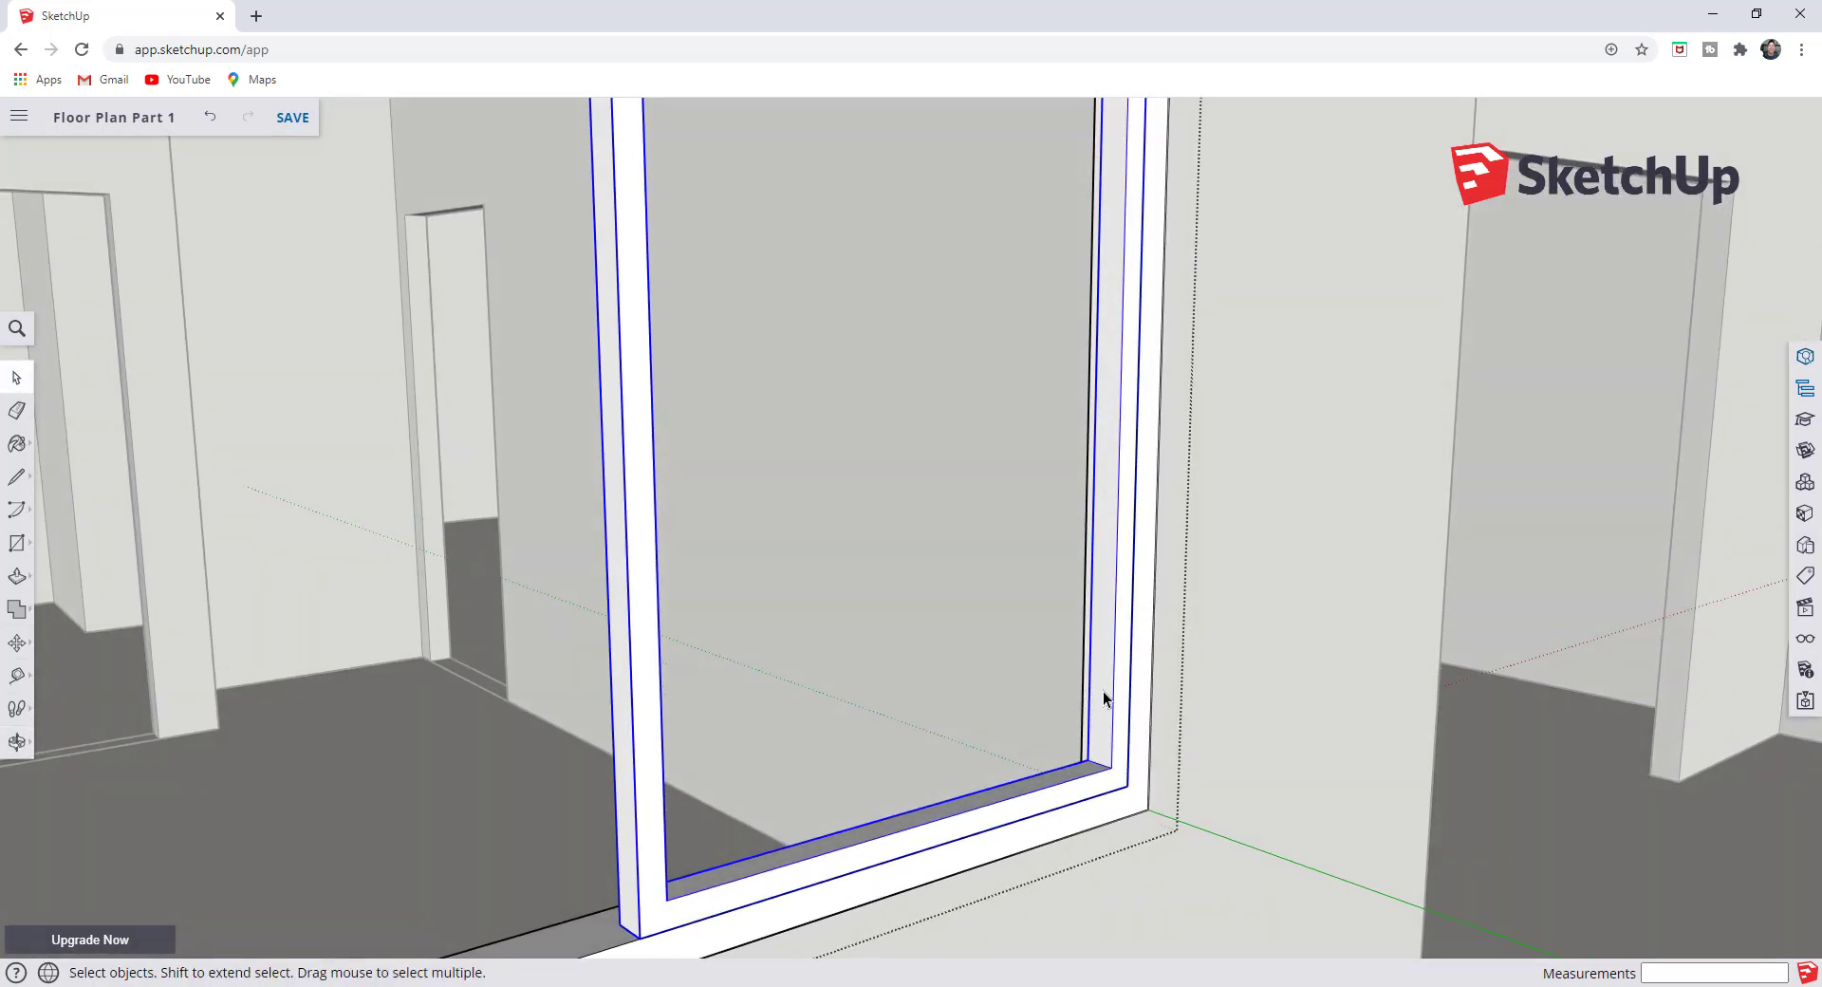
{"action": "scroll", "coordinate": [1110, 535], "scroll_direction": "down", "scroll_amount": 3}
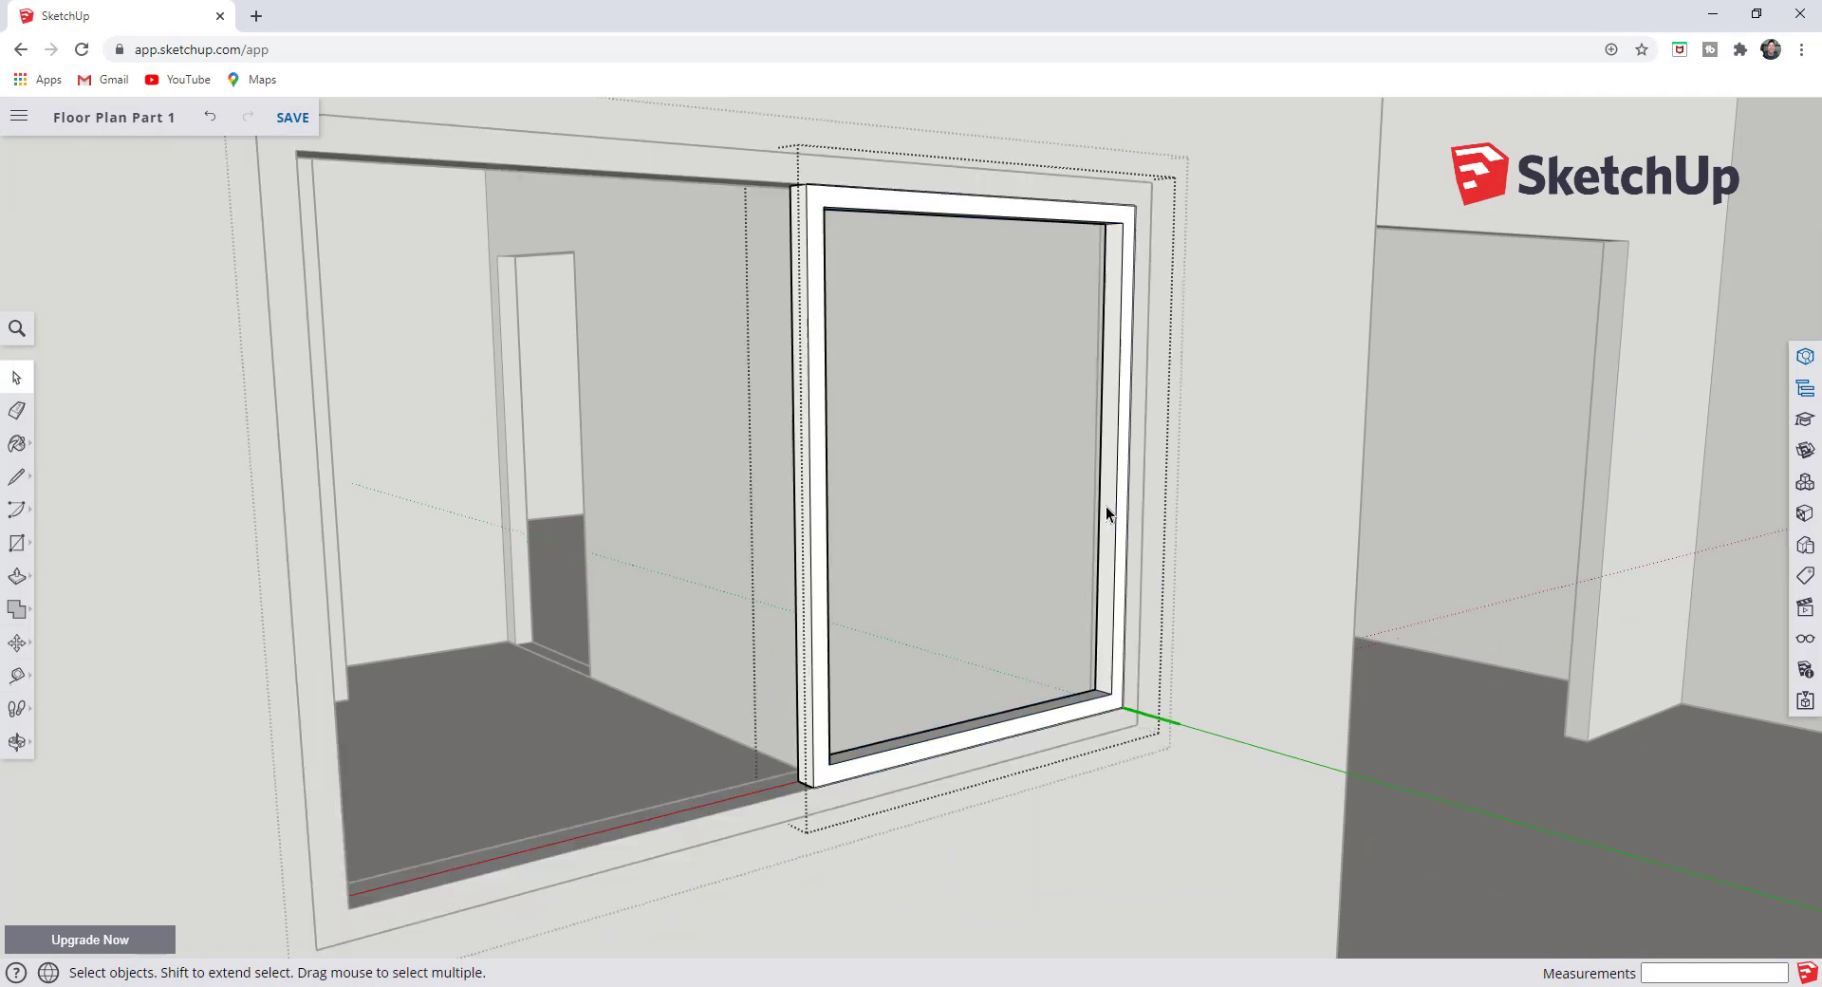
{"action": "scroll", "coordinate": [1108, 698], "scroll_direction": "up", "scroll_amount": 3}
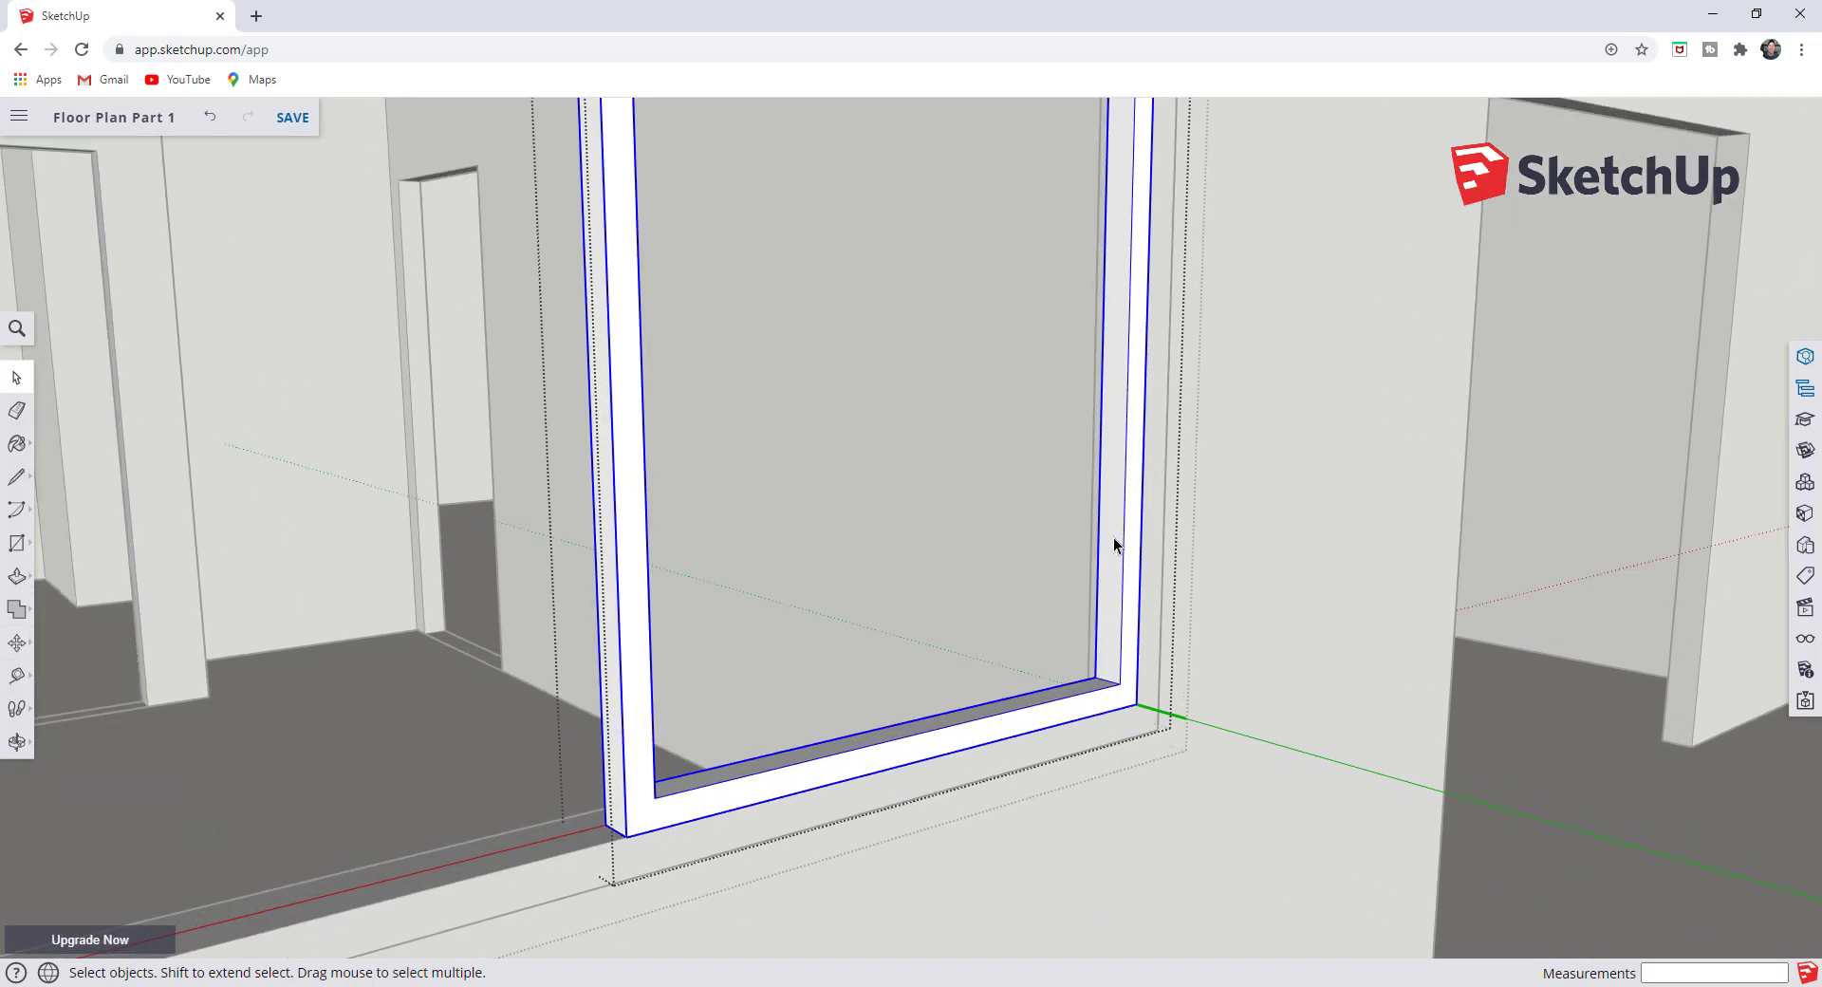
{"action": "scroll", "coordinate": [1110, 691], "scroll_direction": "up", "scroll_amount": 2}
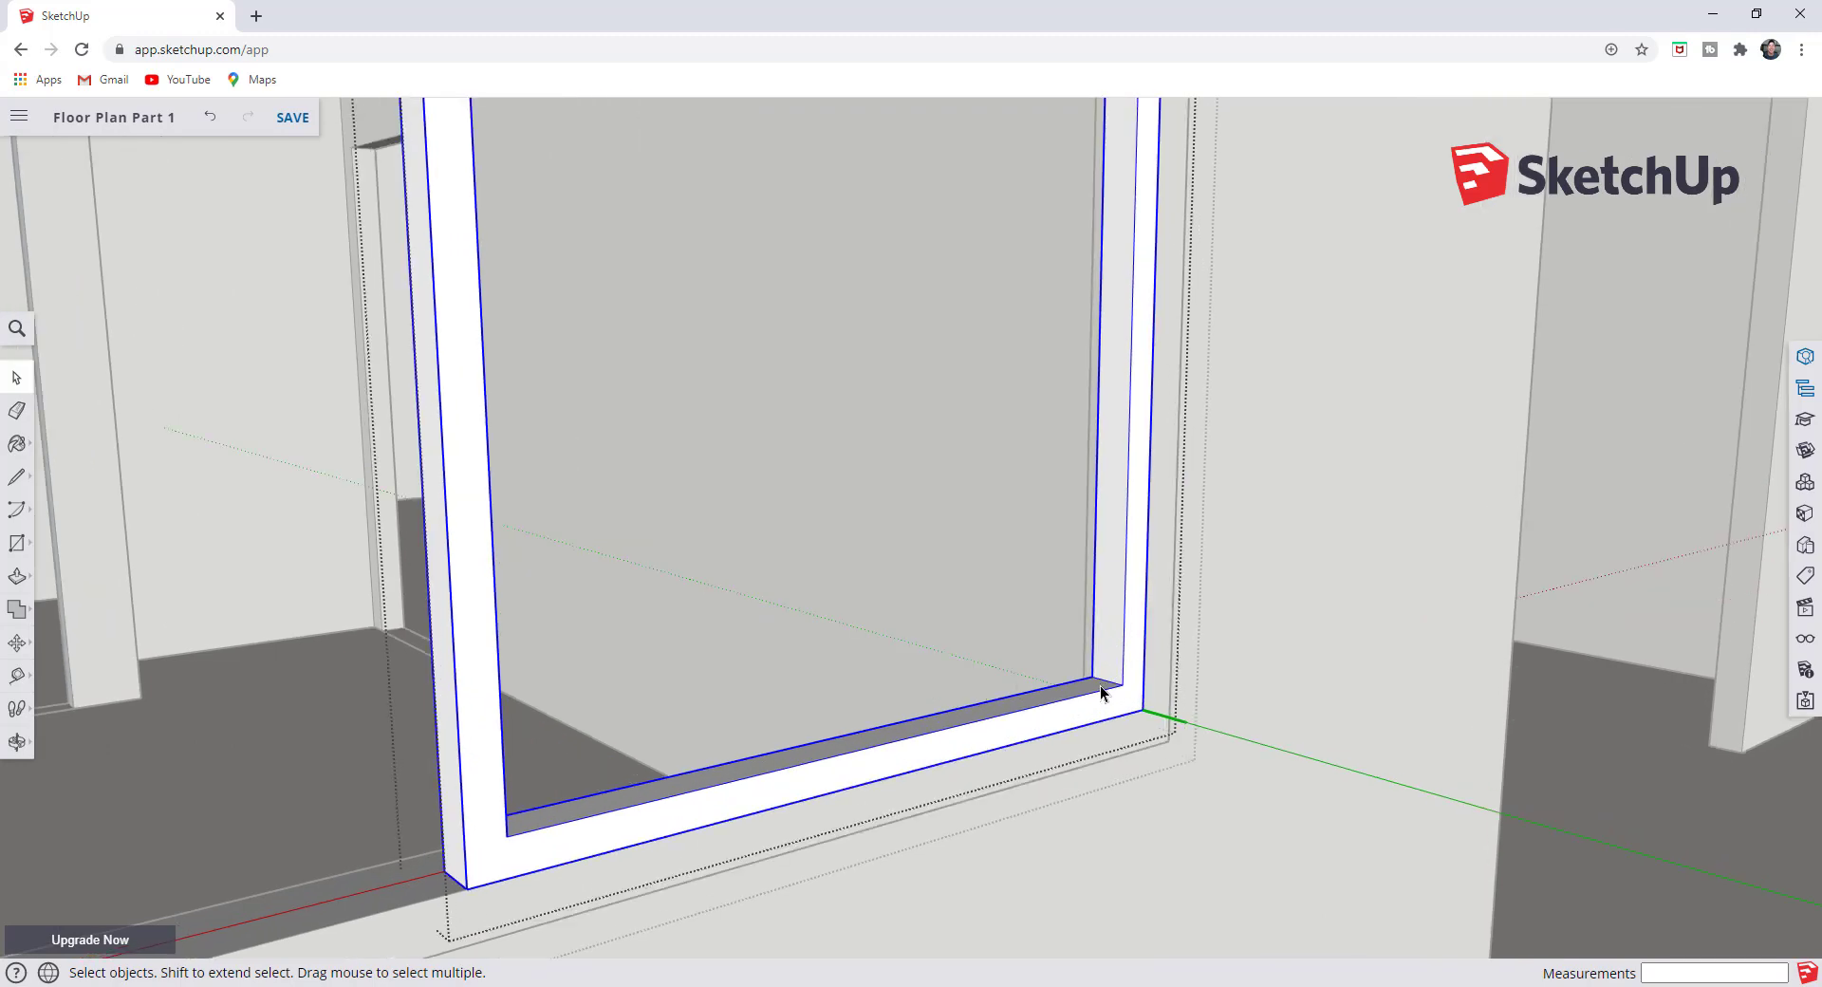
{"action": "key", "text": "r"}
{"action": "left_click", "coordinate": [1108, 678]}
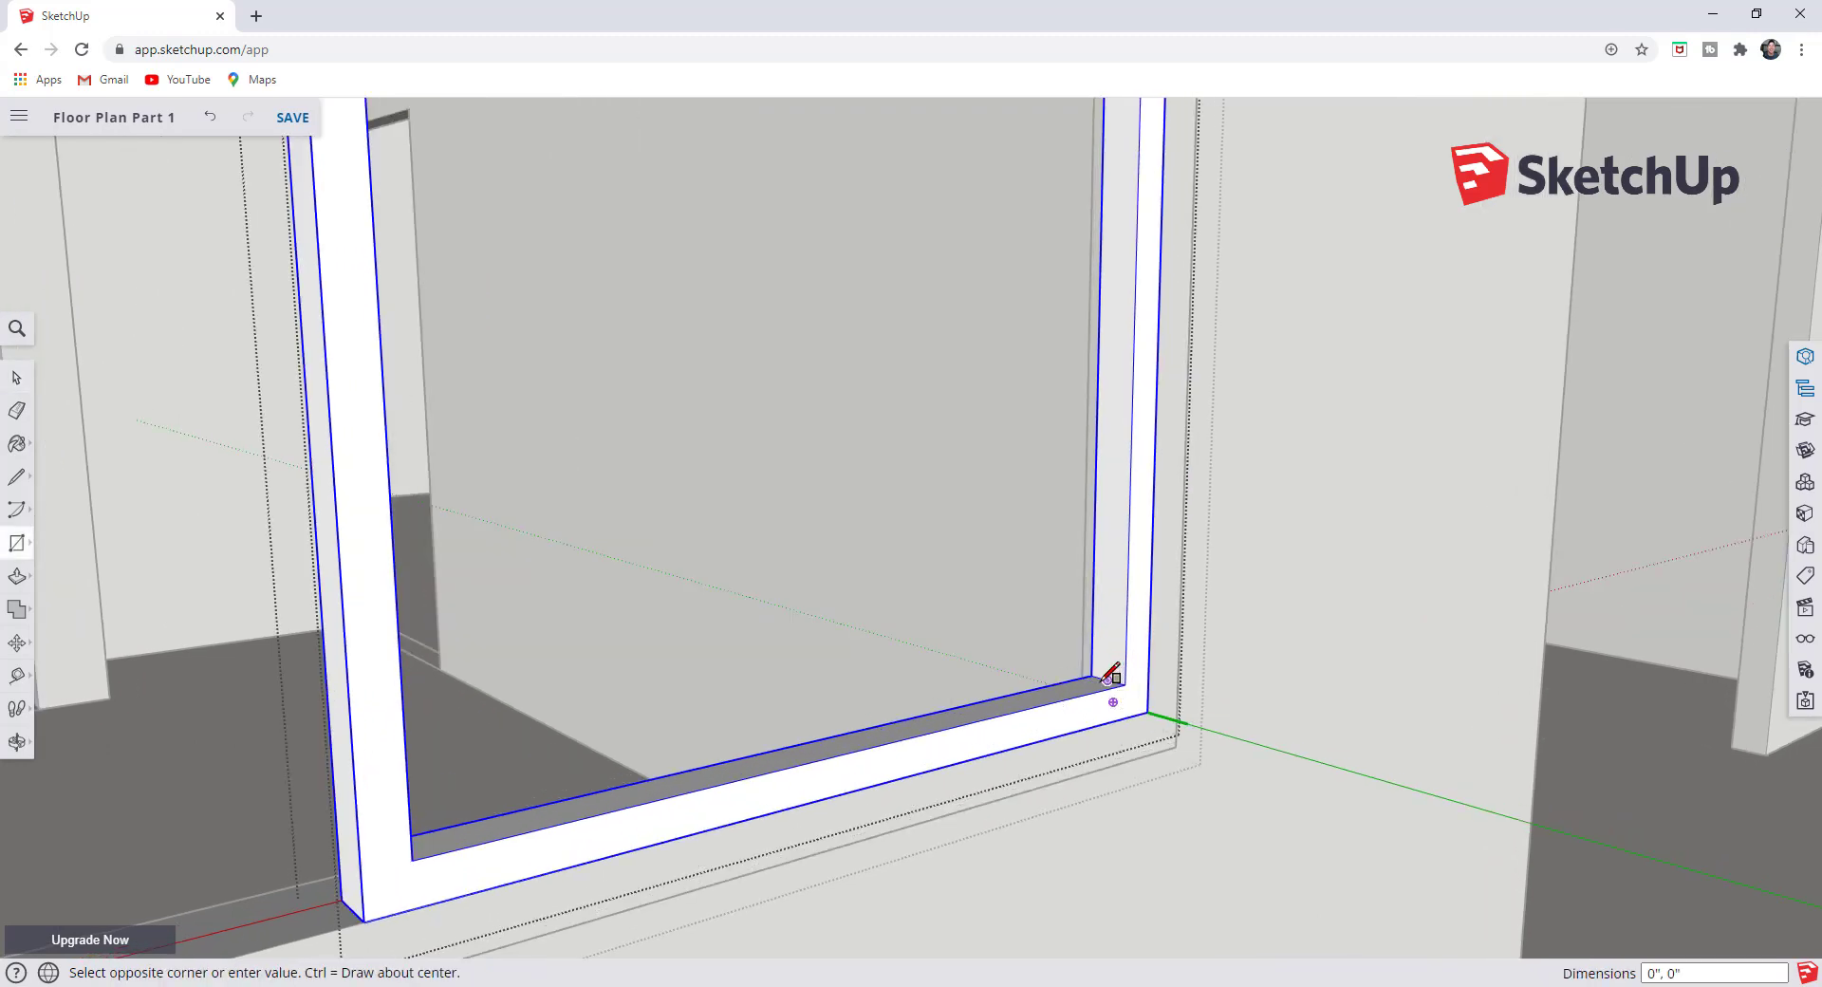
{"action": "scroll", "coordinate": [1104, 676], "scroll_direction": "down", "scroll_amount": 3}
{"action": "scroll", "coordinate": [1108, 675], "scroll_direction": "down", "scroll_amount": 3}
{"action": "middle_click_drag", "start_coordinate": [1108, 676], "coordinate": [354, 386]}
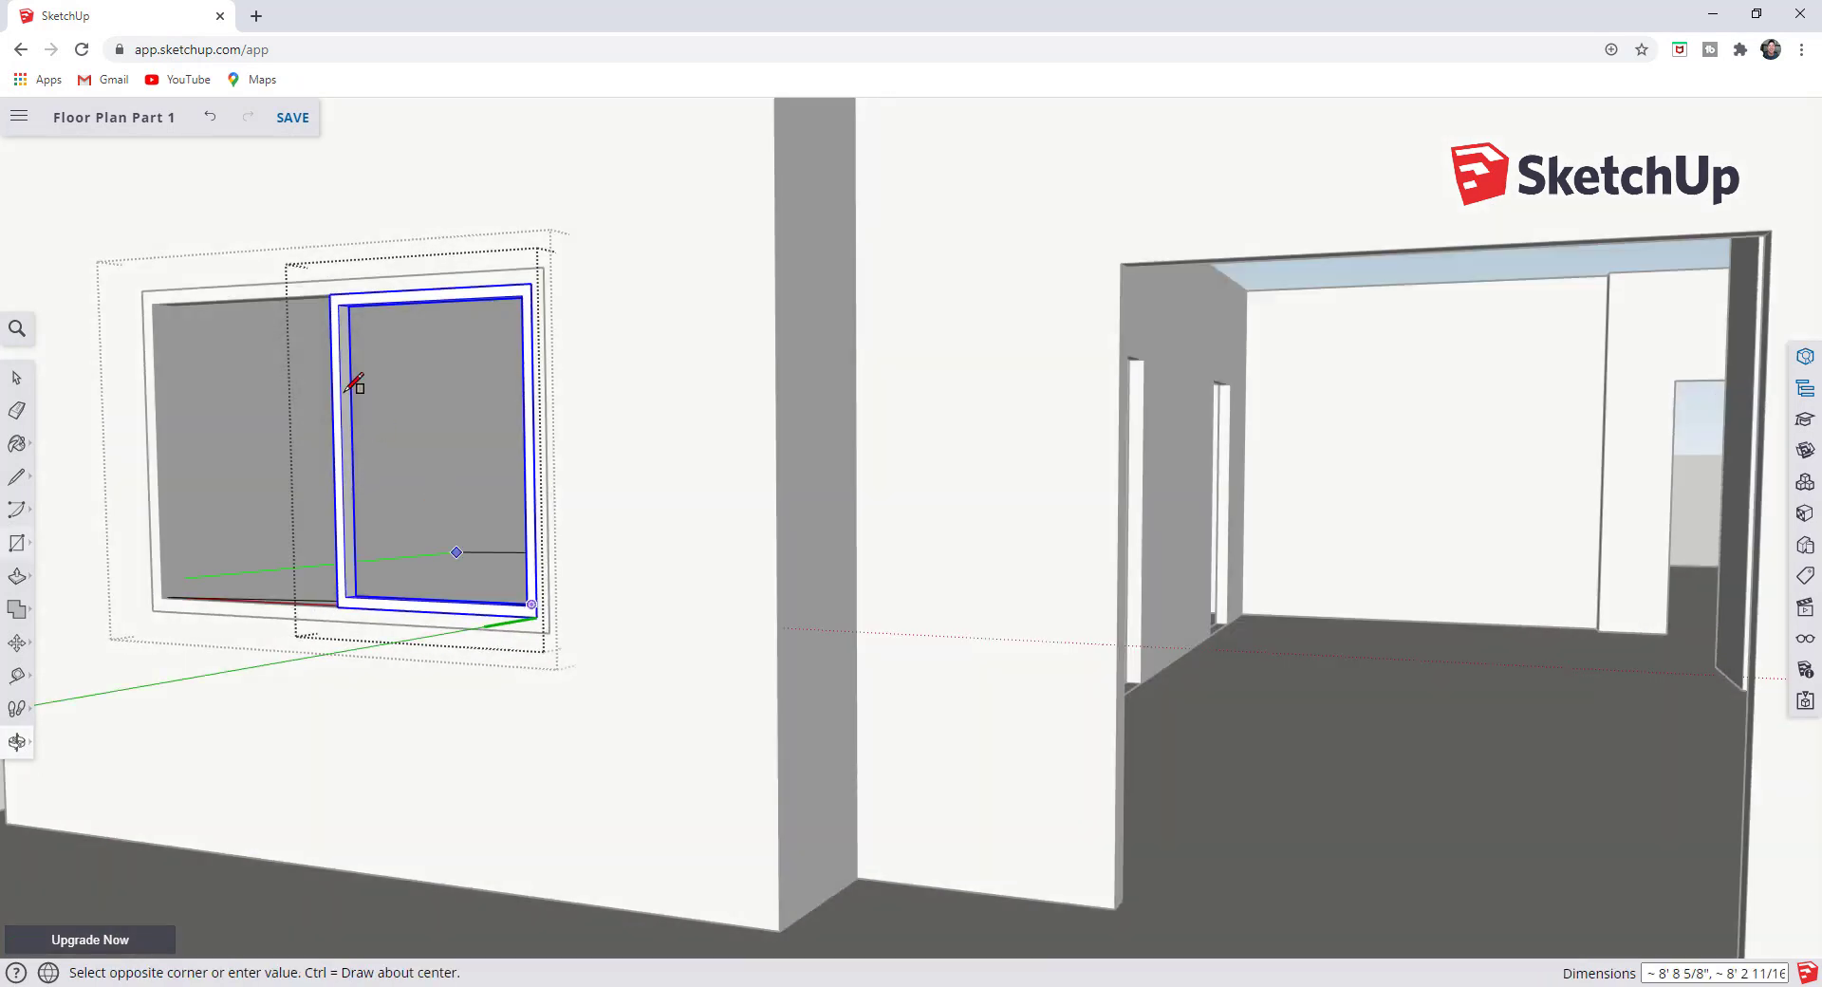
{"action": "scroll", "coordinate": [346, 301], "scroll_direction": "up", "scroll_amount": 2}
{"action": "scroll", "coordinate": [348, 296], "scroll_direction": "up", "scroll_amount": 2}
{"action": "middle_click_drag", "start_coordinate": [350, 293], "coordinate": [395, 300]}
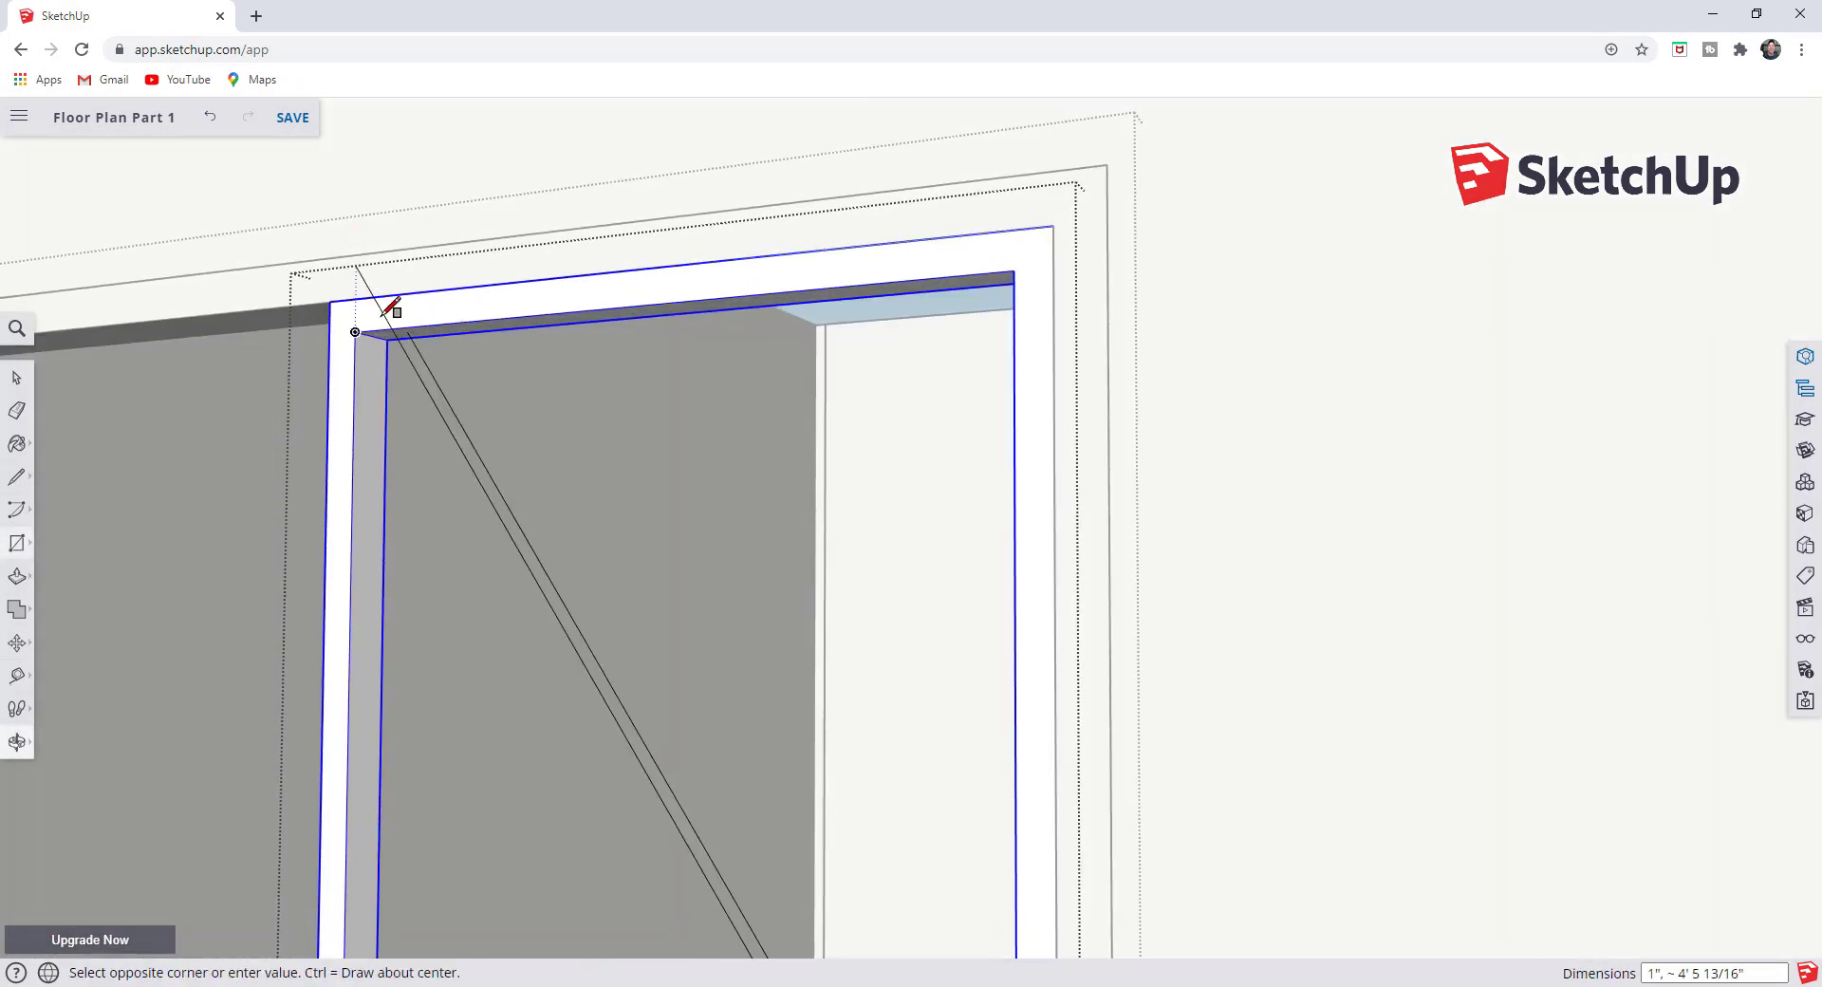
{"action": "scroll", "coordinate": [391, 322], "scroll_direction": "up", "scroll_amount": 2}
{"action": "left_click", "coordinate": [370, 339]}
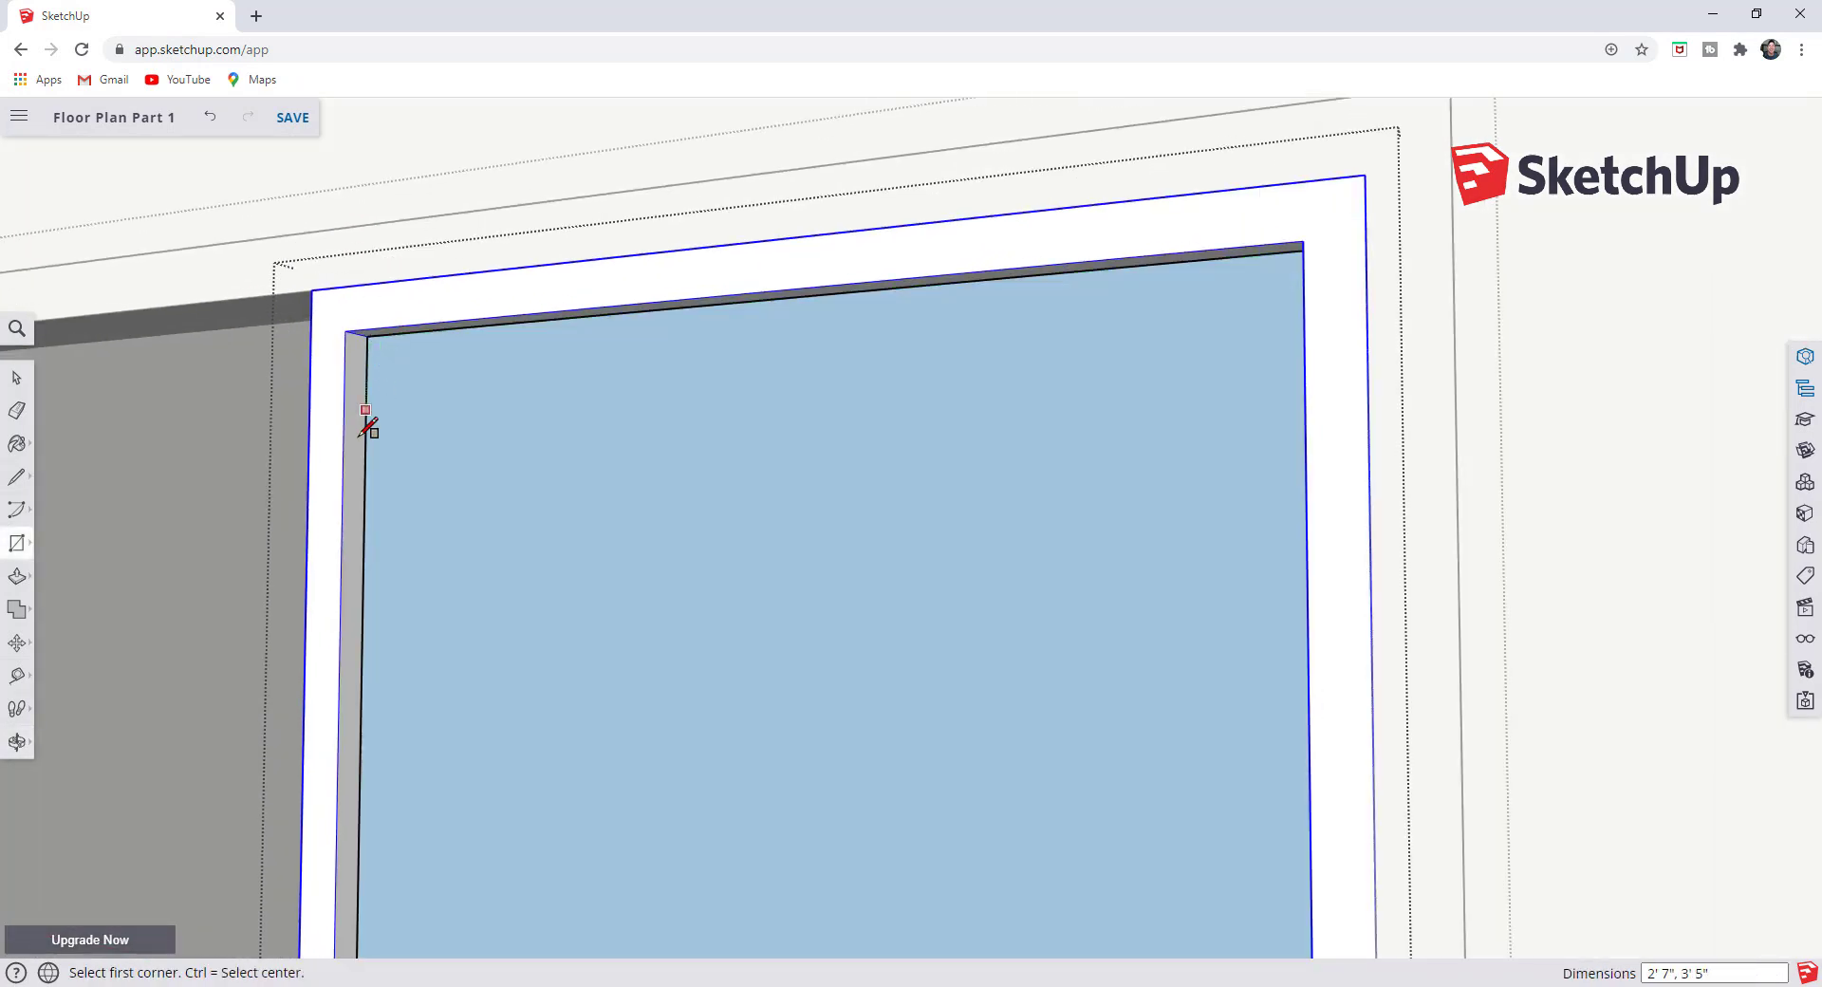
- Reverse the glass face so its front faces outward, and leave the Window Pane component
{"action": "scroll", "coordinate": [366, 427], "scroll_direction": "down", "scroll_amount": 3}
{"action": "scroll", "coordinate": [773, 630], "scroll_direction": "down", "scroll_amount": 5}
{"action": "key", "text": "space"}
{"action": "right_click", "coordinate": [854, 592]}
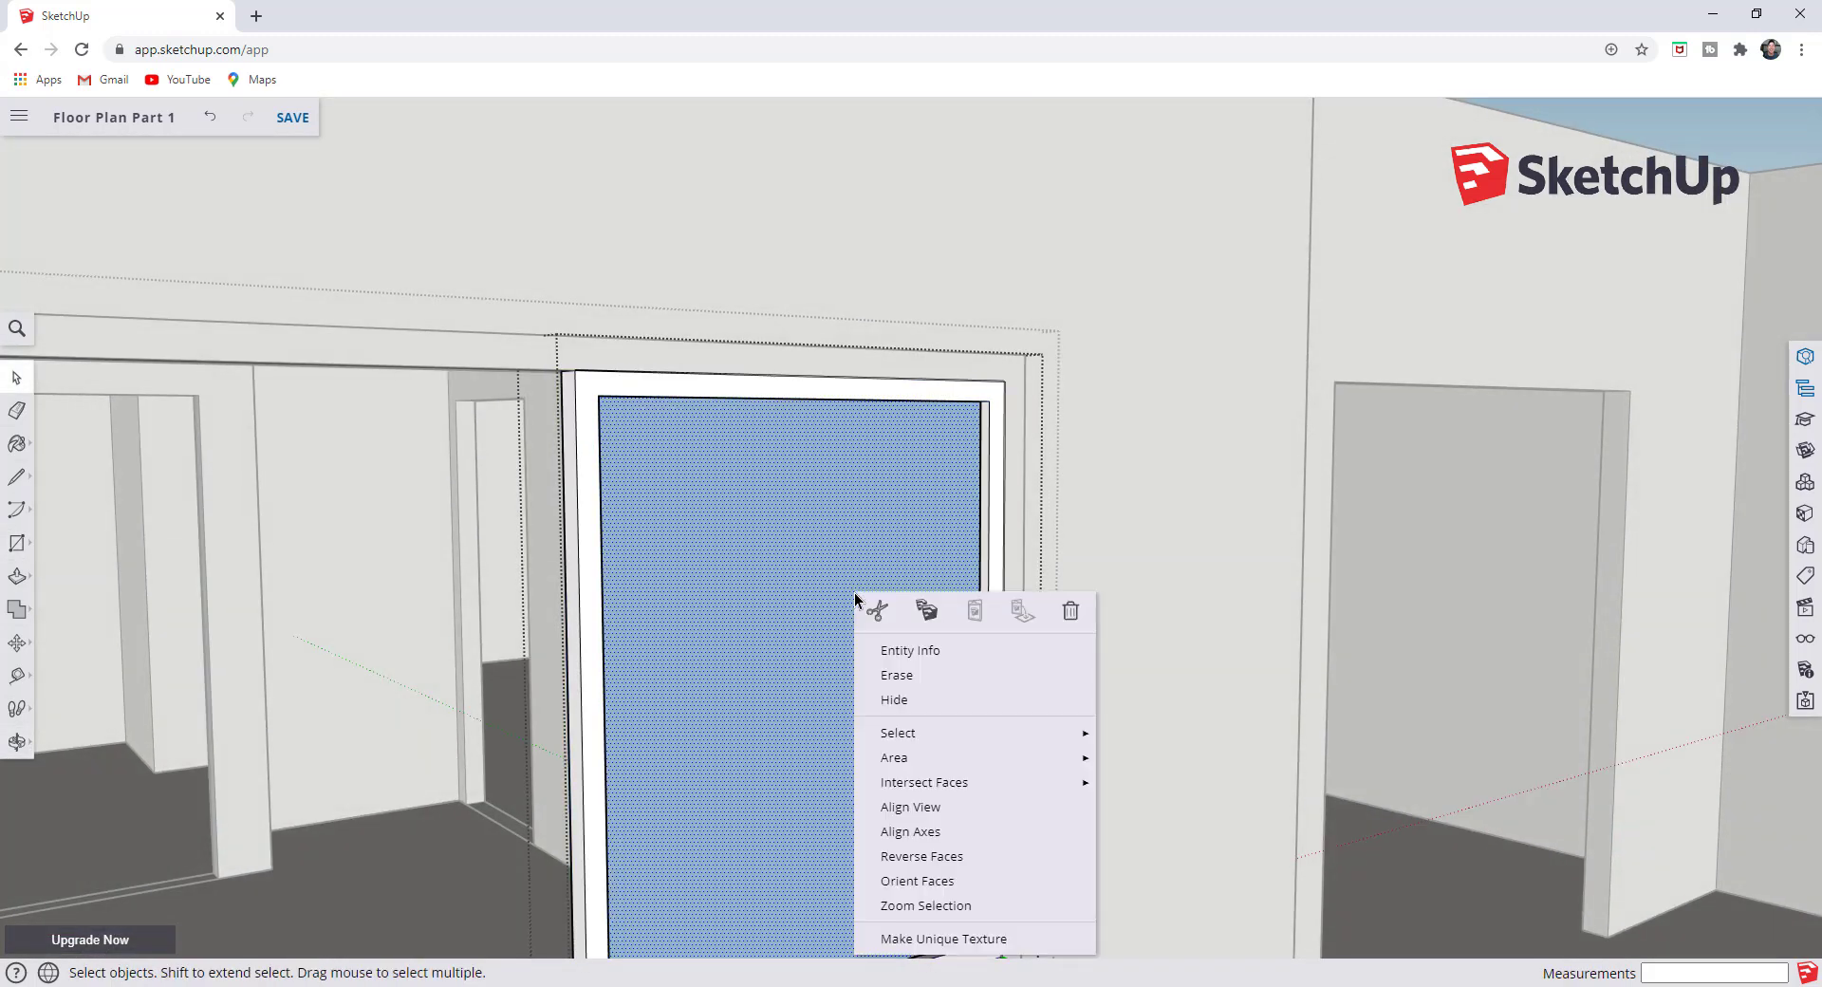
{"action": "left_click", "coordinate": [918, 856]}
{"action": "scroll", "coordinate": [919, 647], "scroll_direction": "down", "scroll_amount": 3}
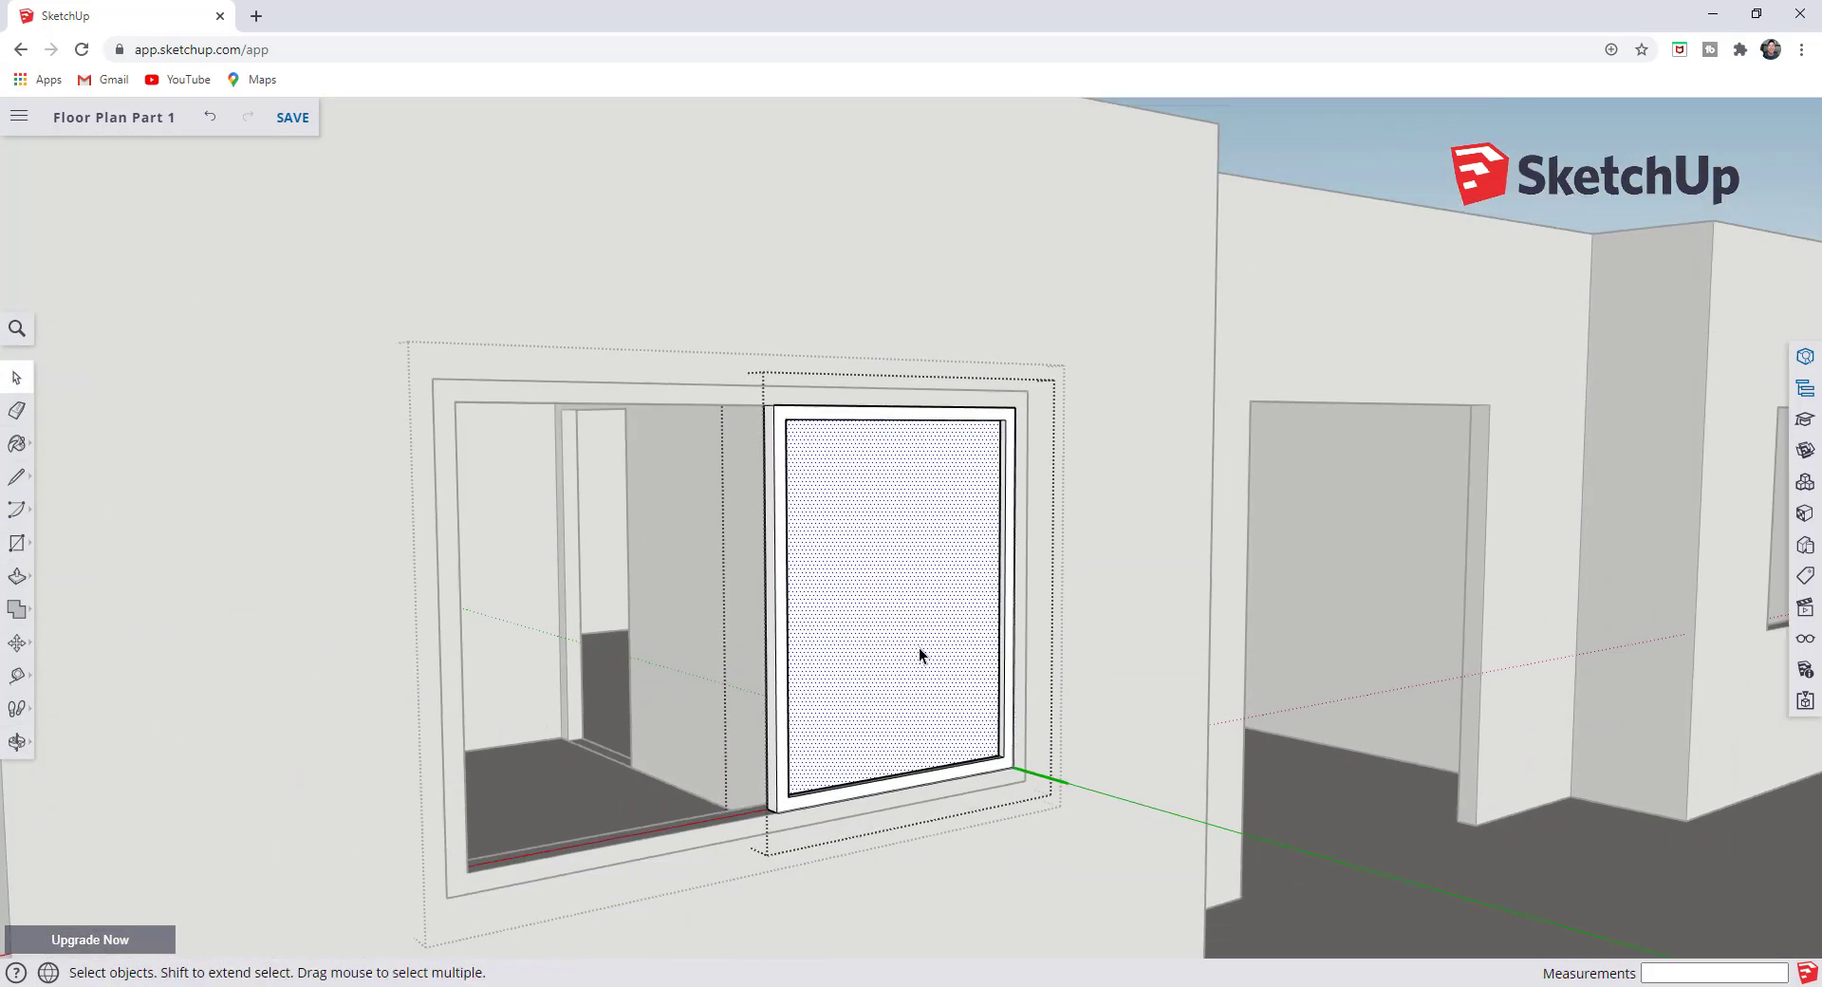
{"action": "key", "text": "Escape"}
{"action": "key", "text": "Escape"}
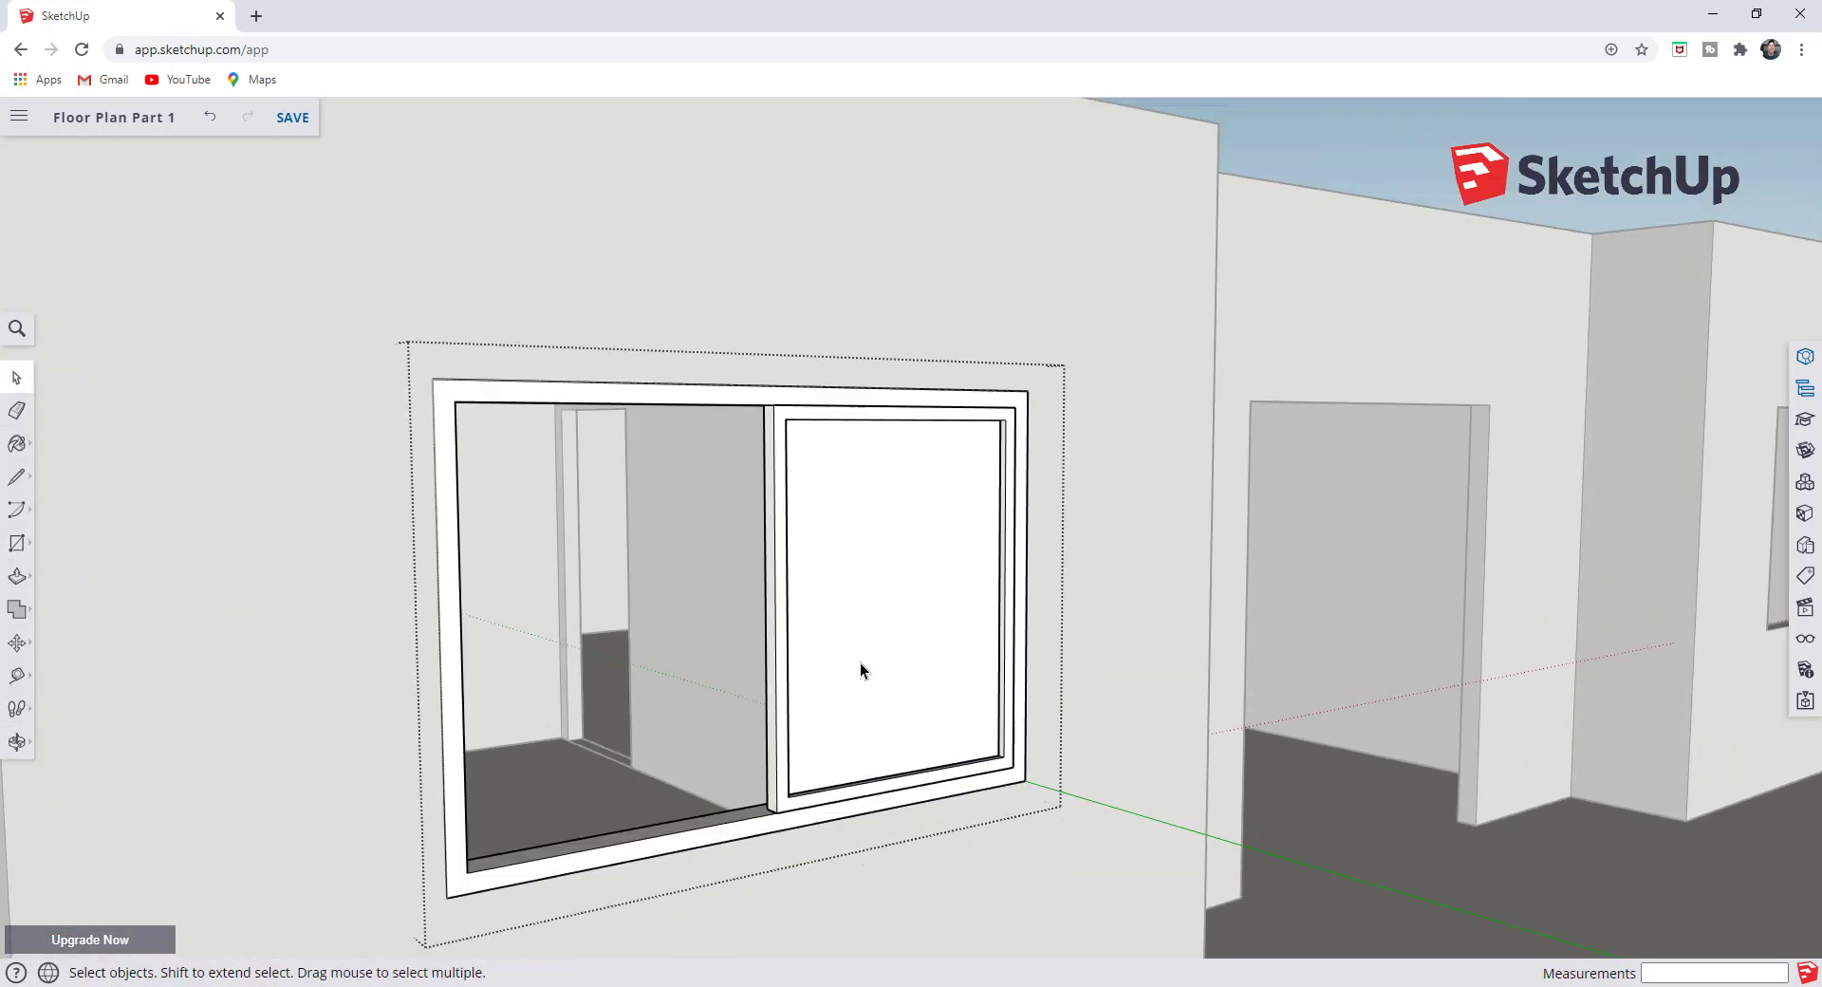
- Check the Window Pane component's contents by opening it and selecting its glass face, and leave the component
{"action": "left_click", "coordinate": [954, 772]}
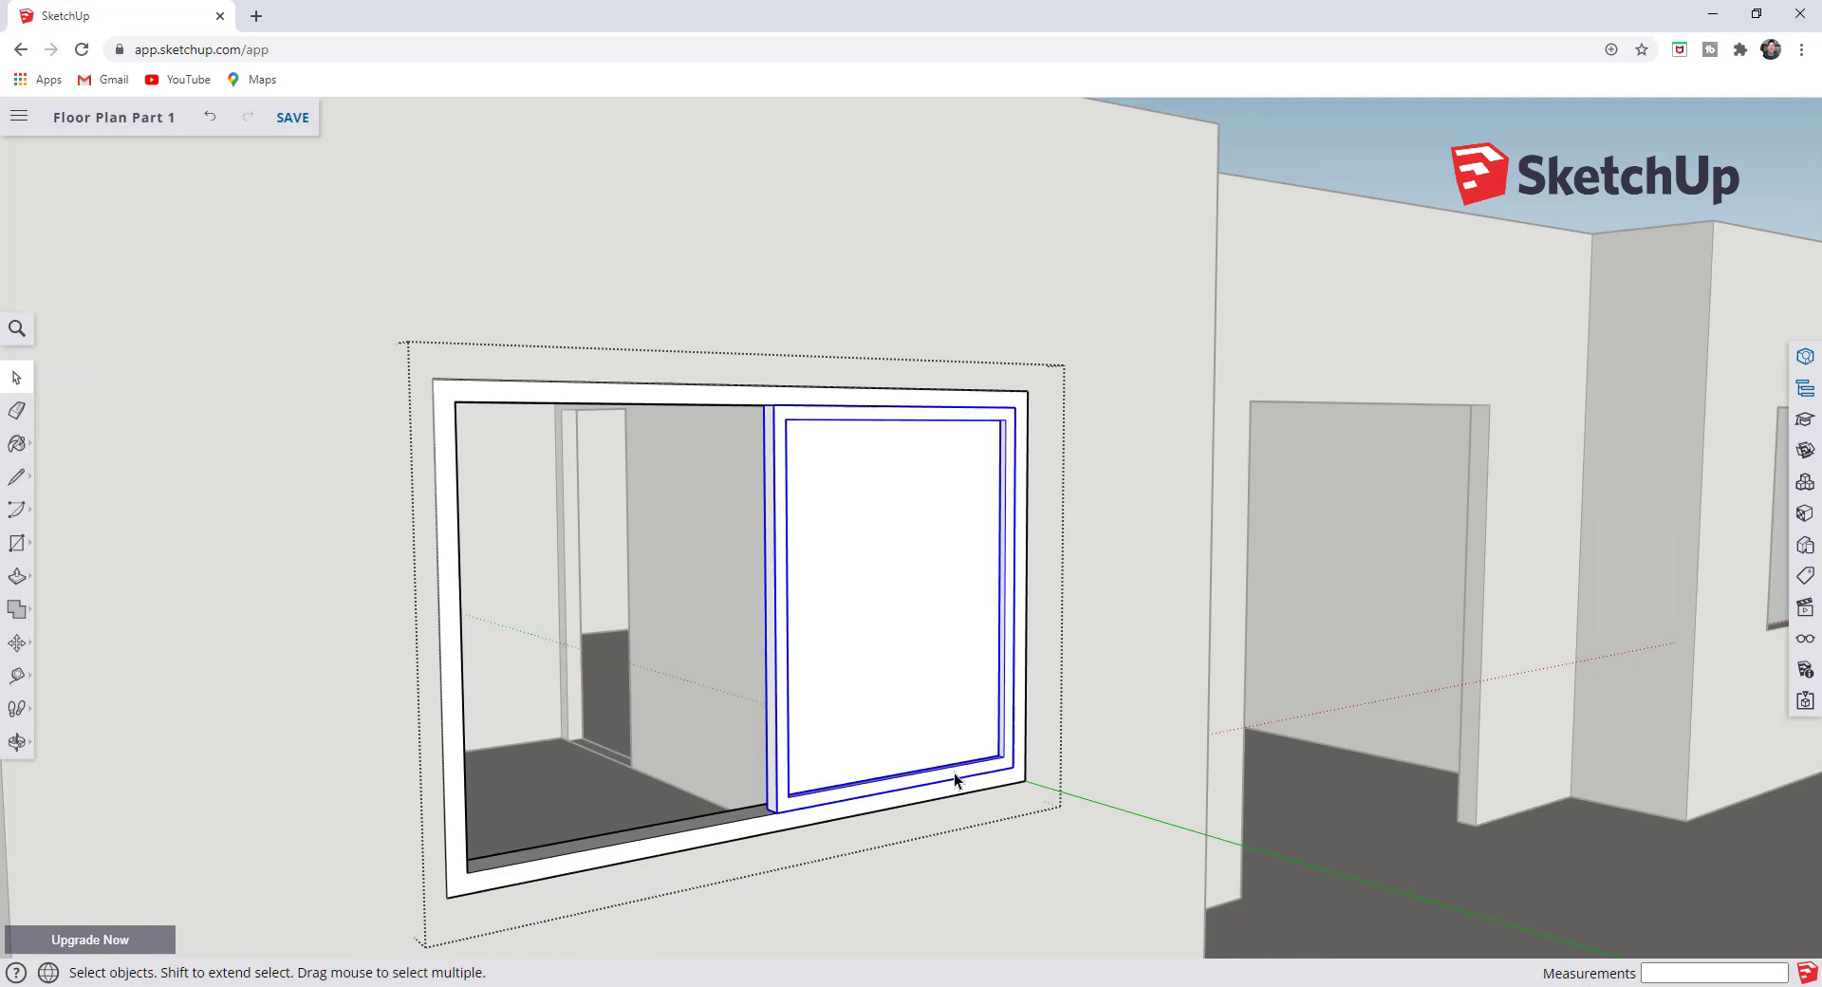
{"action": "double_click", "coordinate": [1003, 764]}
{"action": "left_click", "coordinate": [954, 708]}
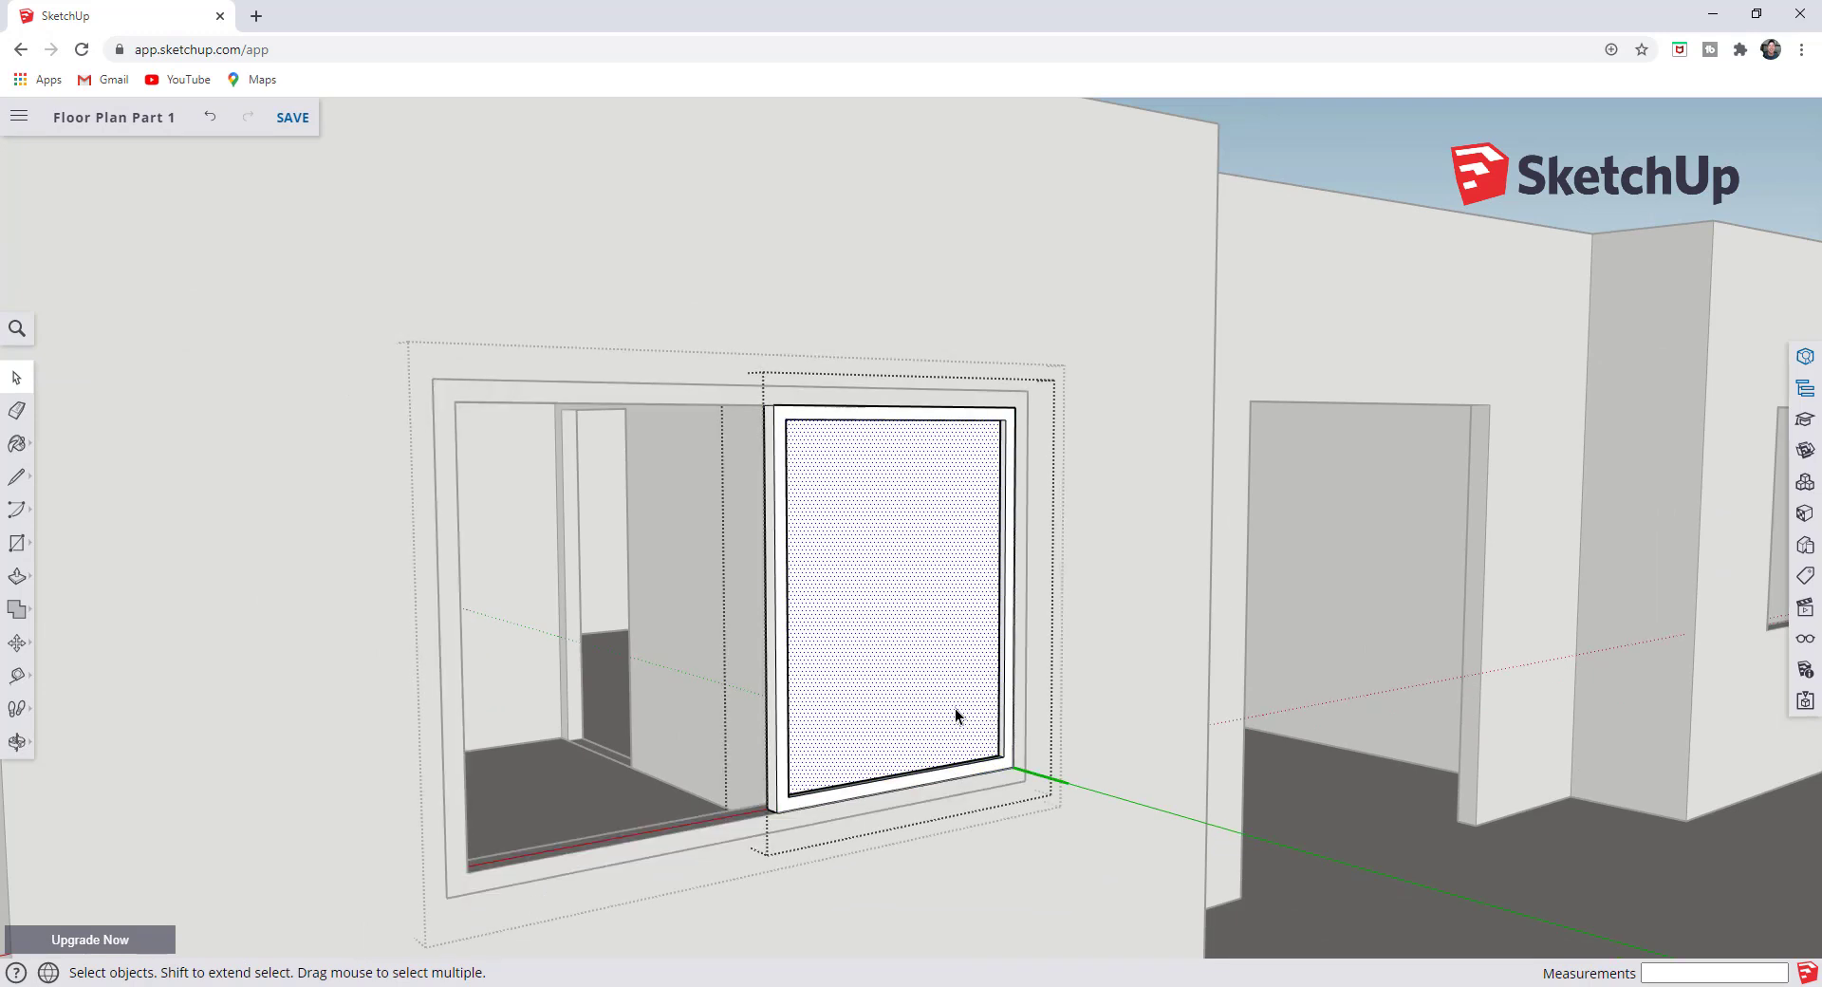
{"action": "key", "text": "Escape"}
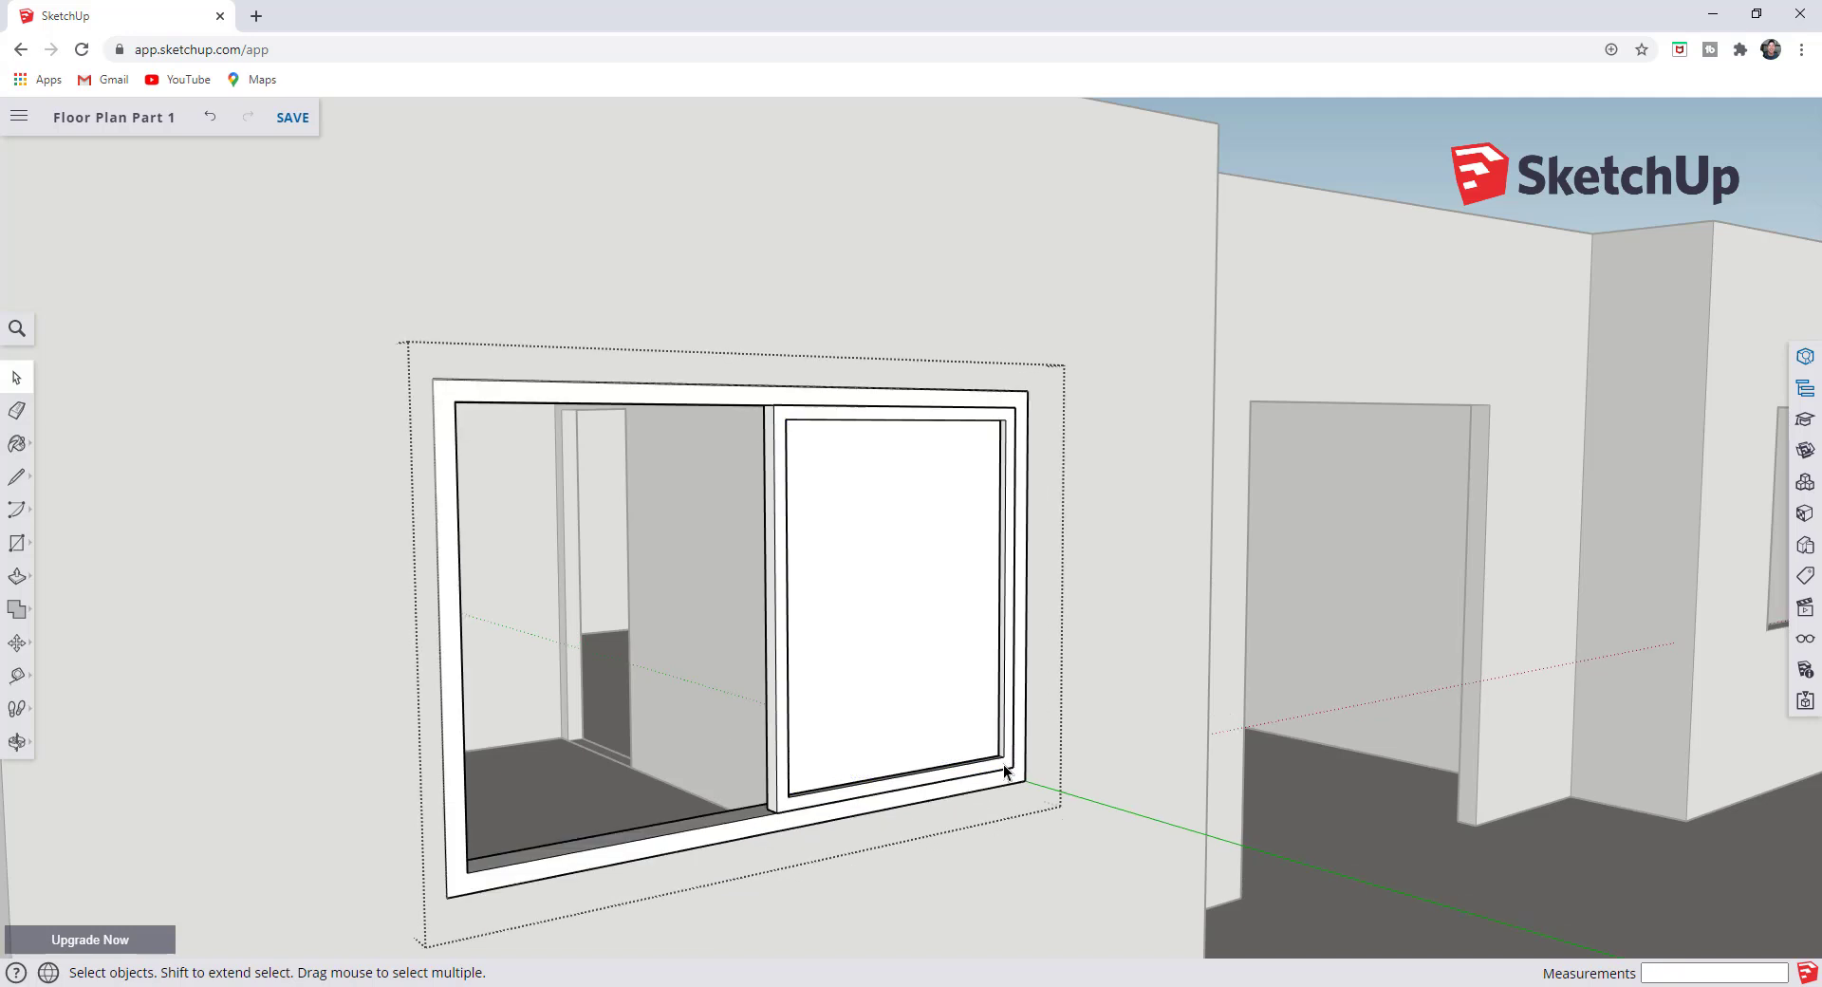
- Copy the Window Pane about 2' 10 1/16" into the empty half of the frame, snapping its lower corner to the first pane's rear corner
{"action": "left_click", "coordinate": [1003, 764]}
{"action": "middle_click_drag", "start_coordinate": [1021, 680], "coordinate": [834, 829]}
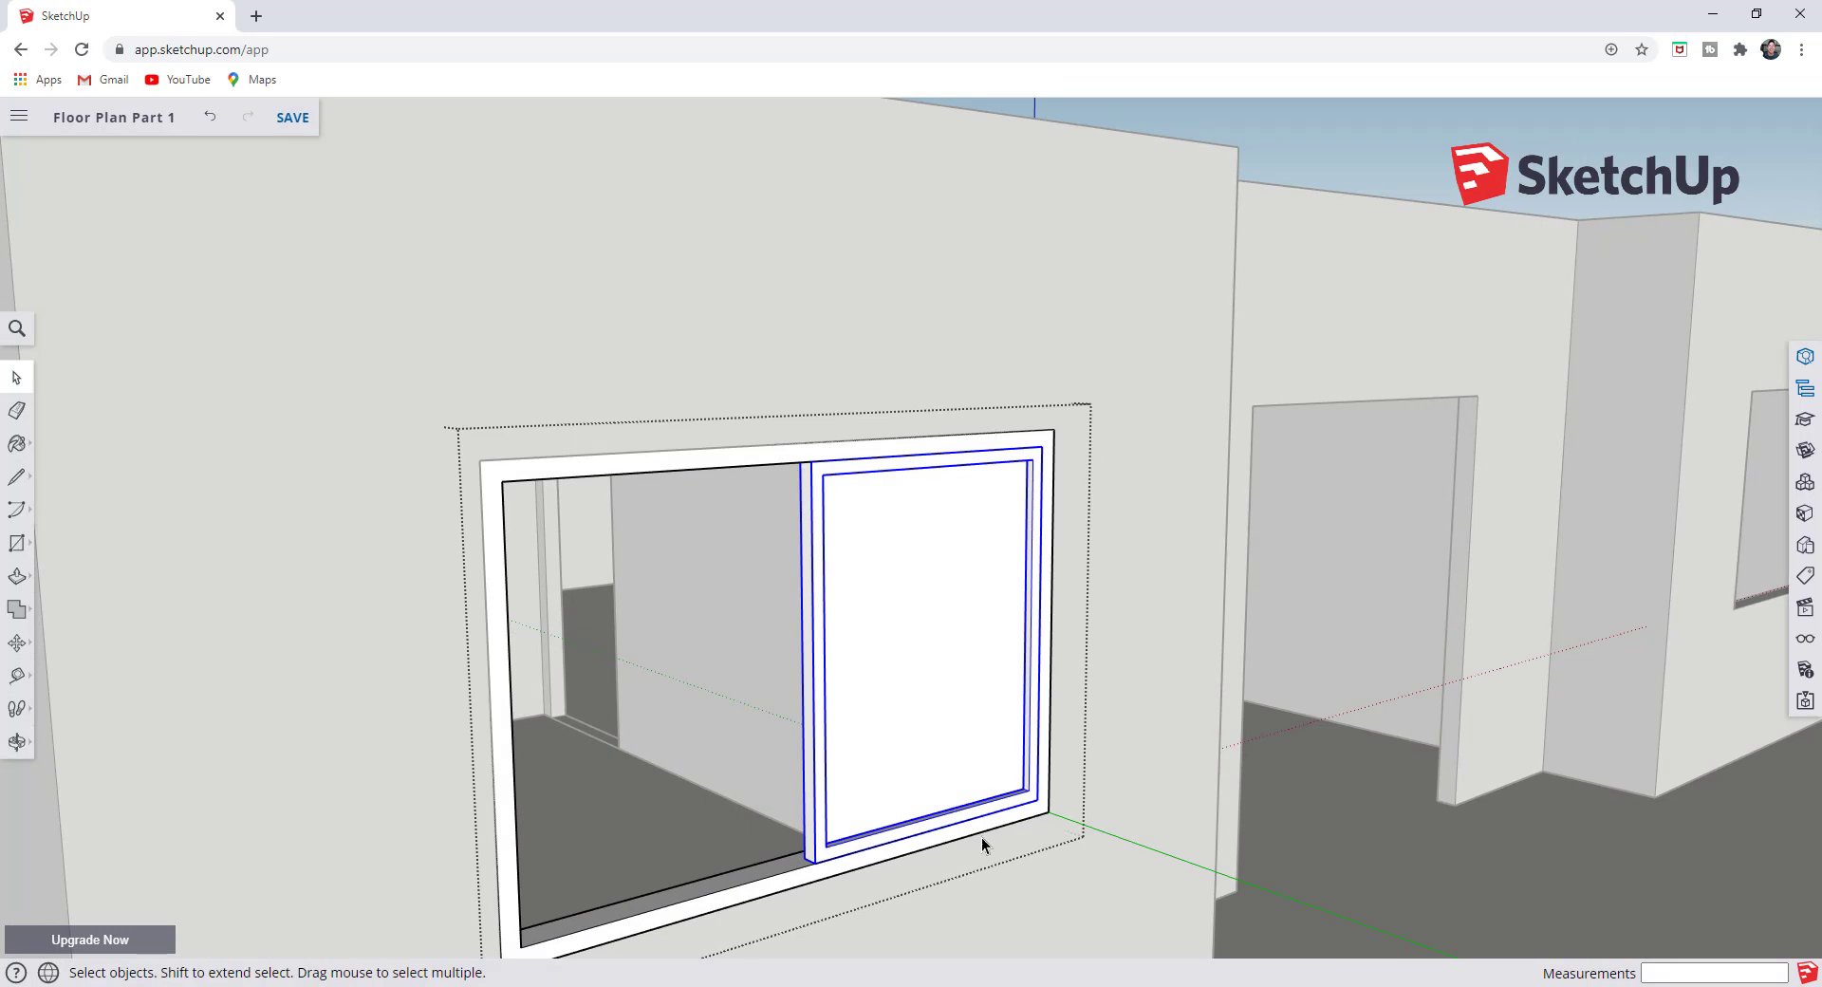
{"action": "scroll", "coordinate": [1038, 803], "scroll_direction": "up", "scroll_amount": 5}
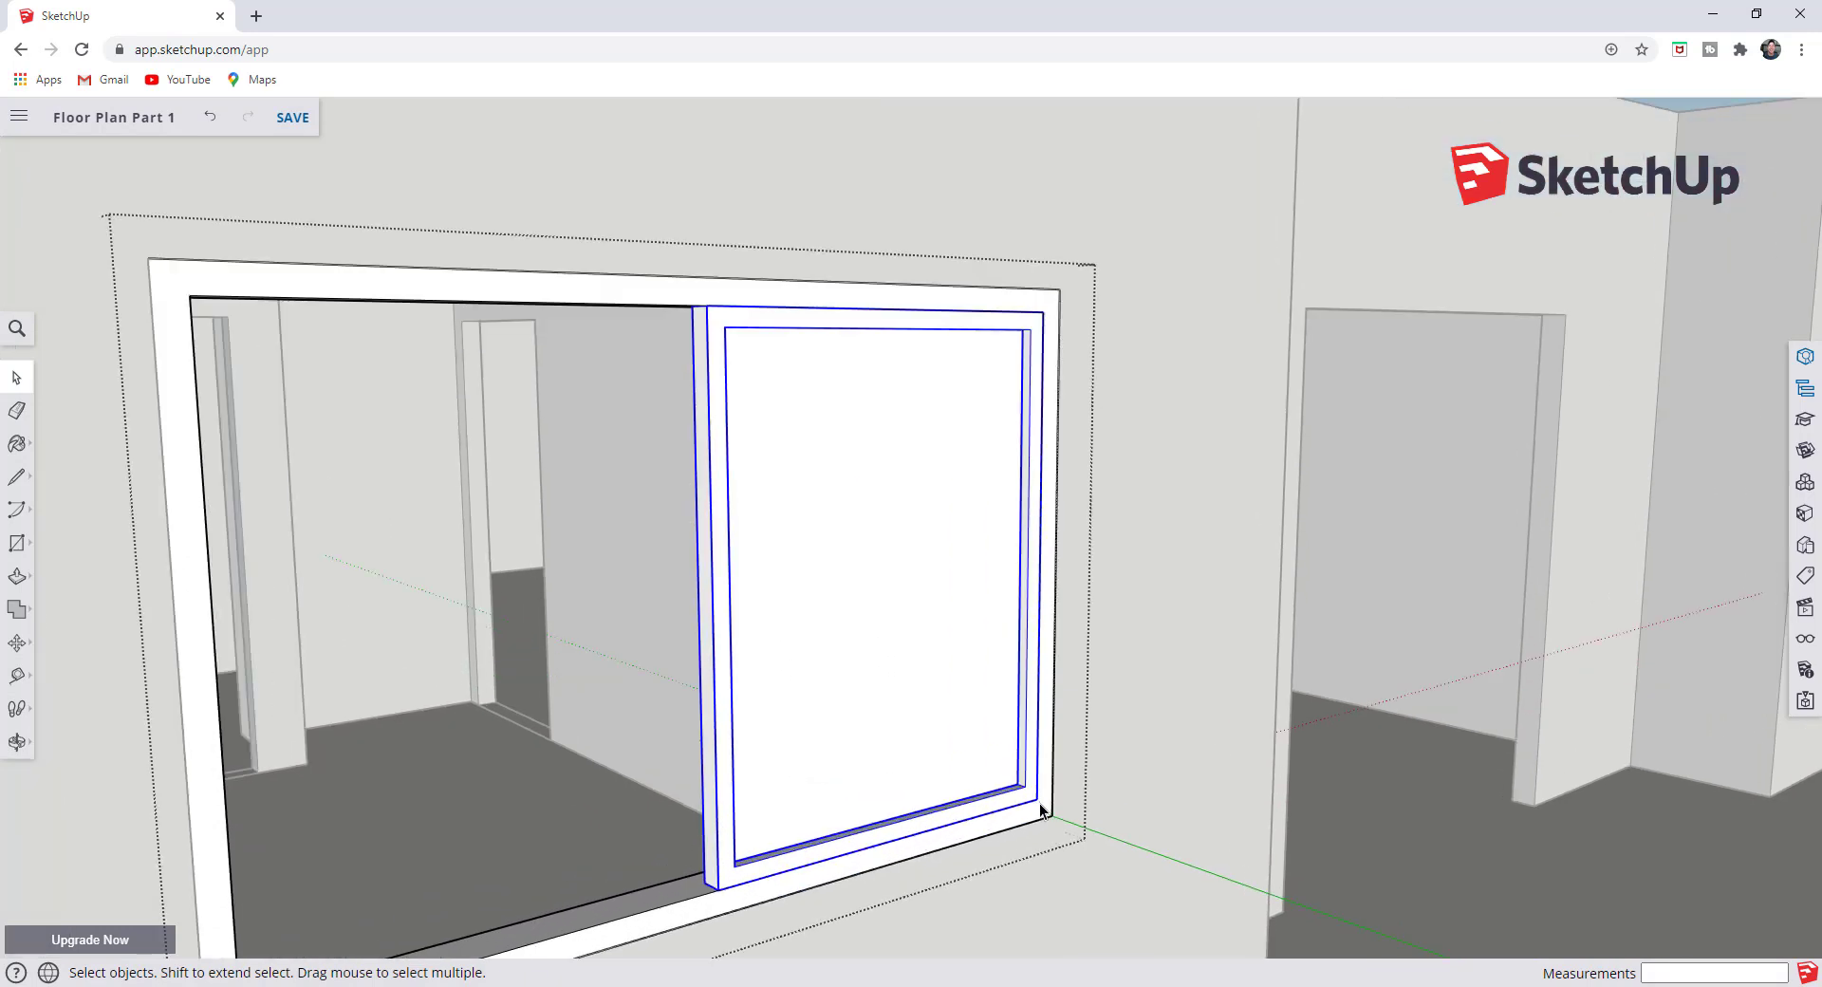
{"action": "key", "text": "m"}
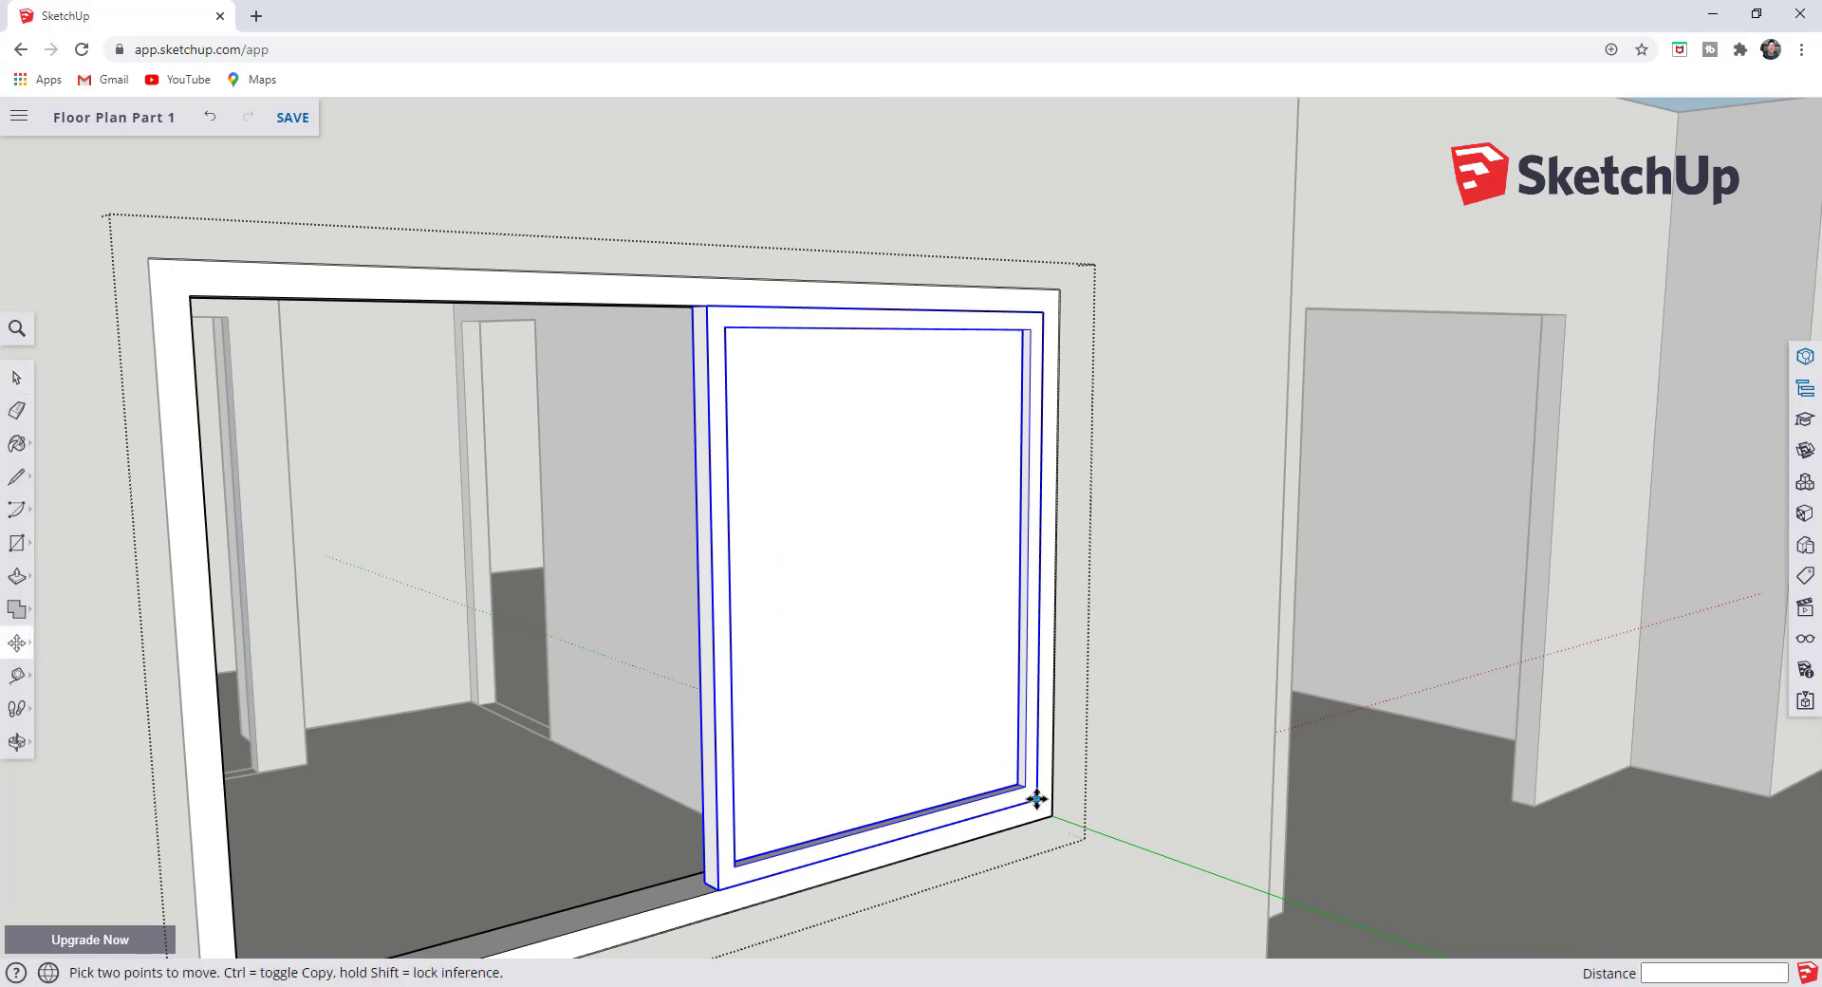
{"action": "left_click", "coordinate": [1036, 798]}
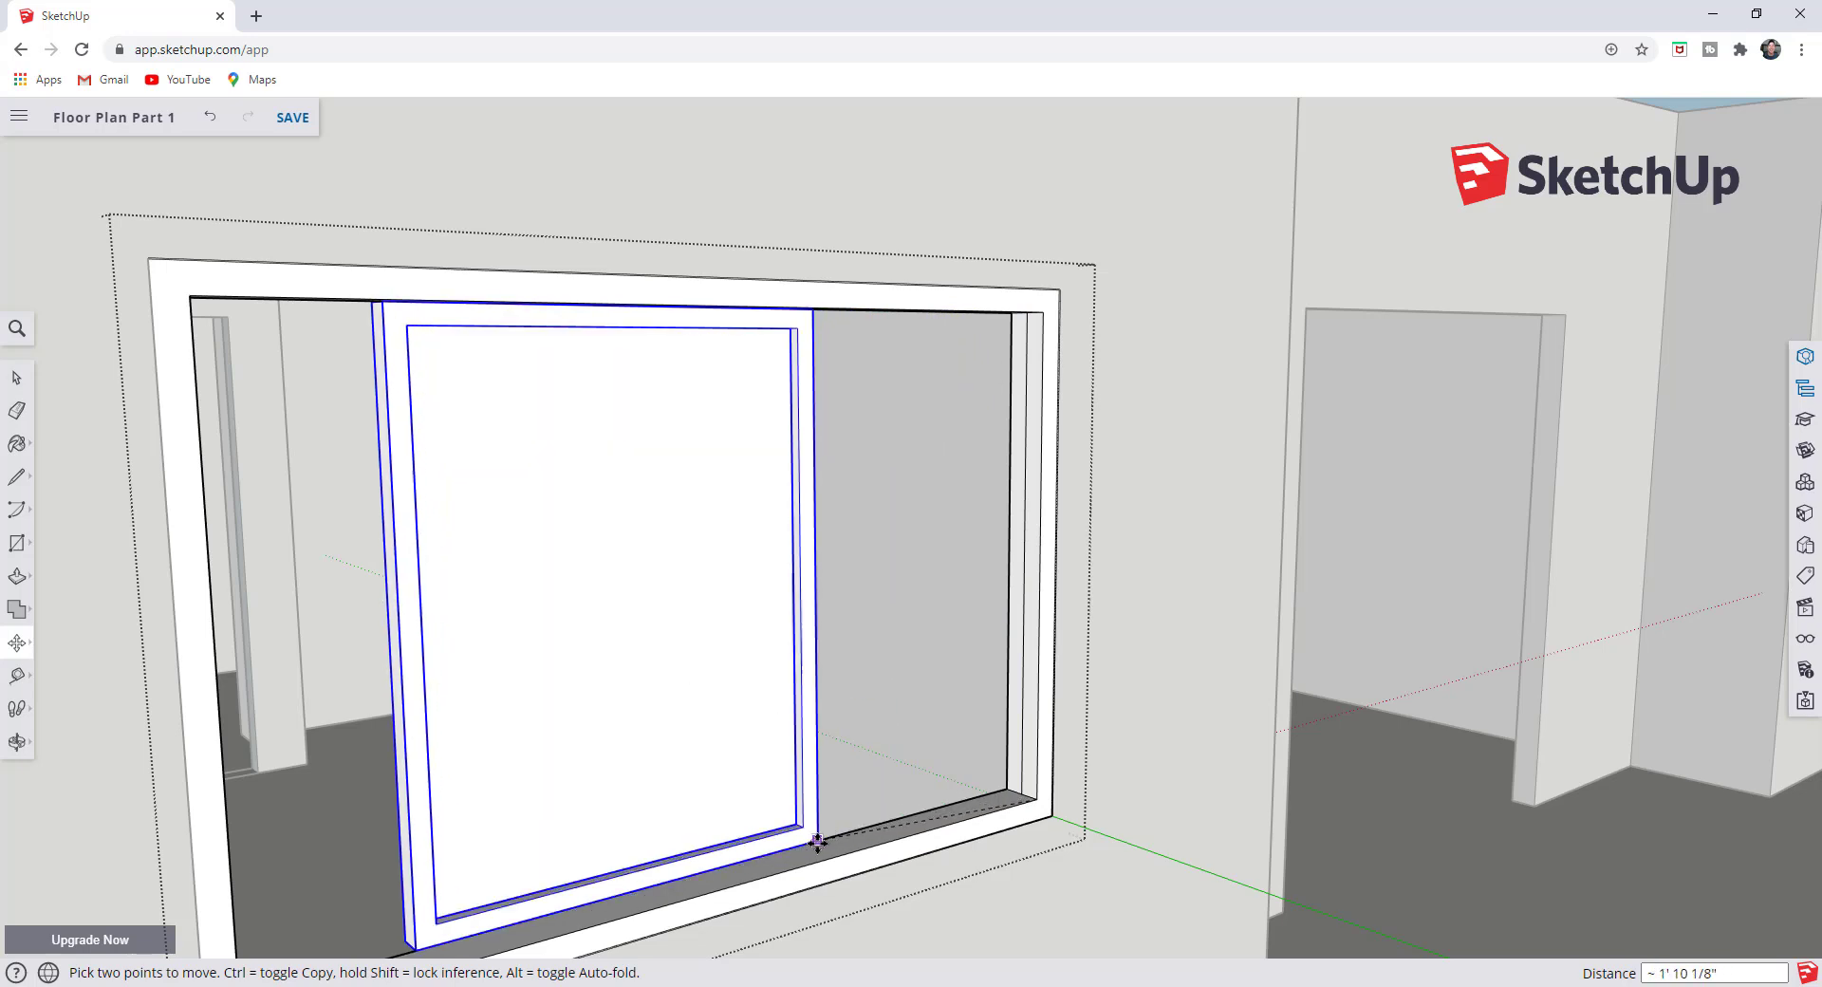
{"action": "key", "text": "ctrl"}
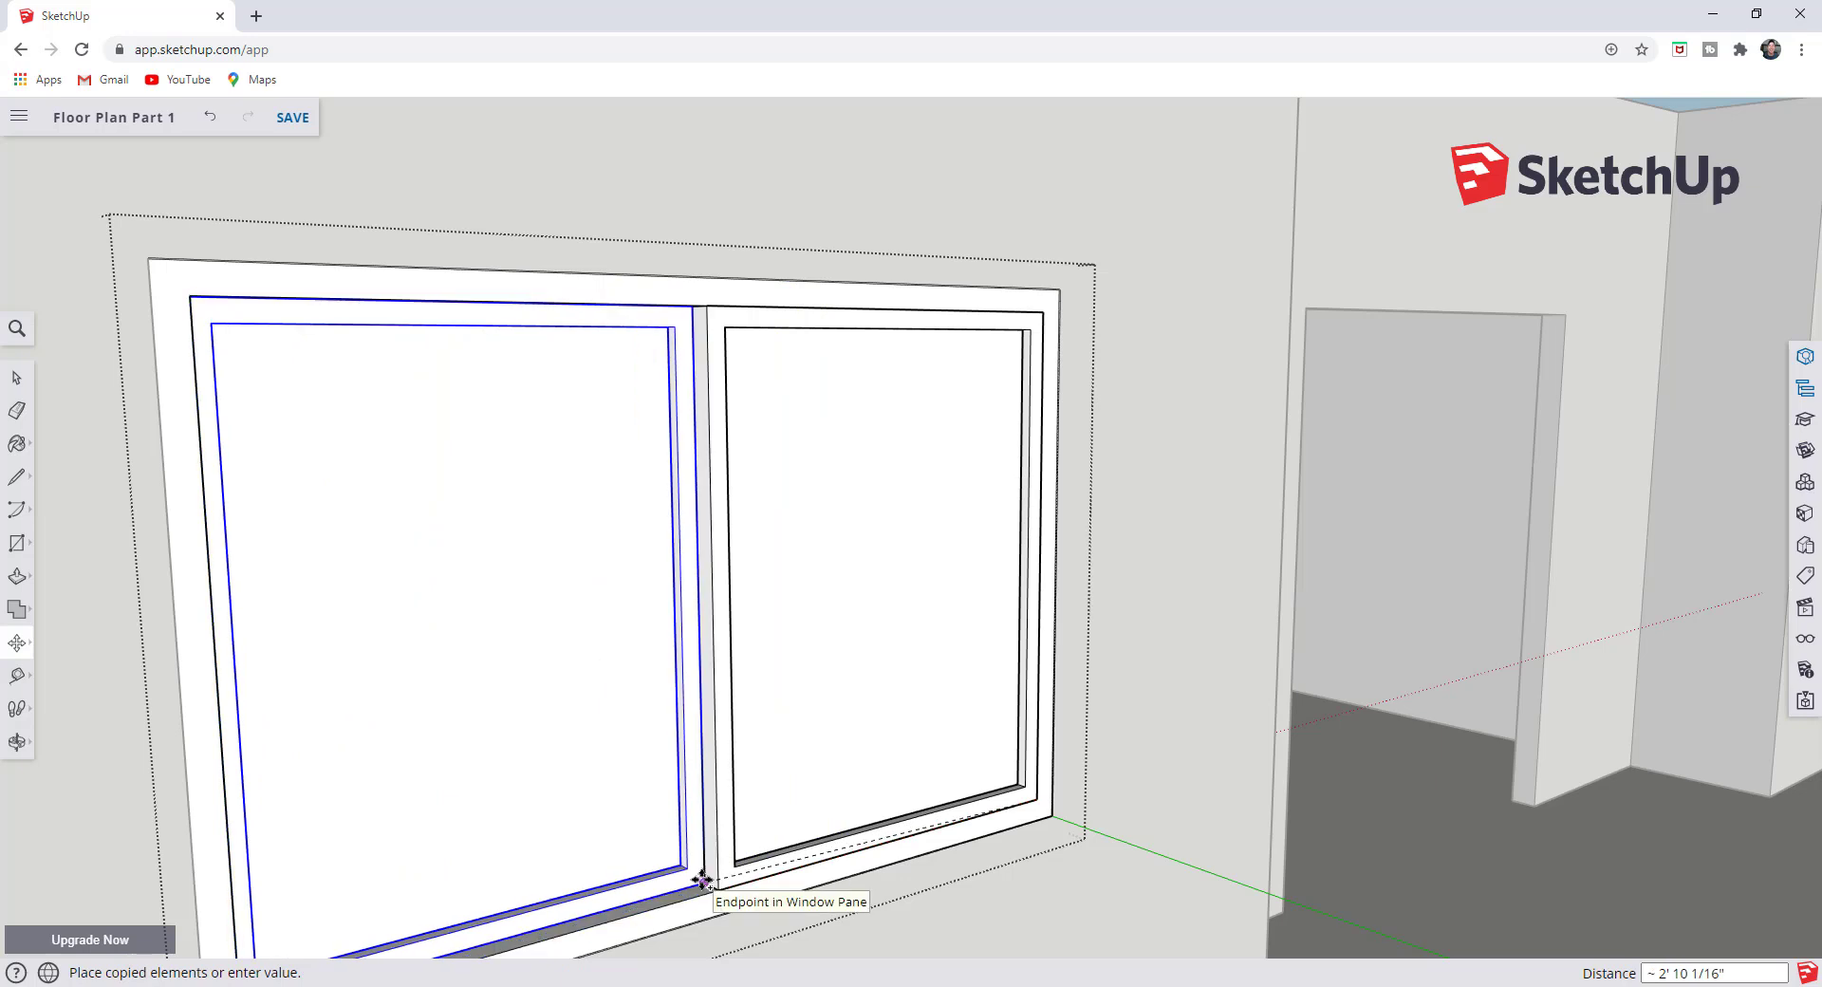
{"action": "left_click", "coordinate": [702, 880]}
{"action": "key", "text": "space"}
- Leave the window group and convert the whole group into a component named External Window
{"action": "scroll", "coordinate": [996, 754], "scroll_direction": "down", "scroll_amount": 5}
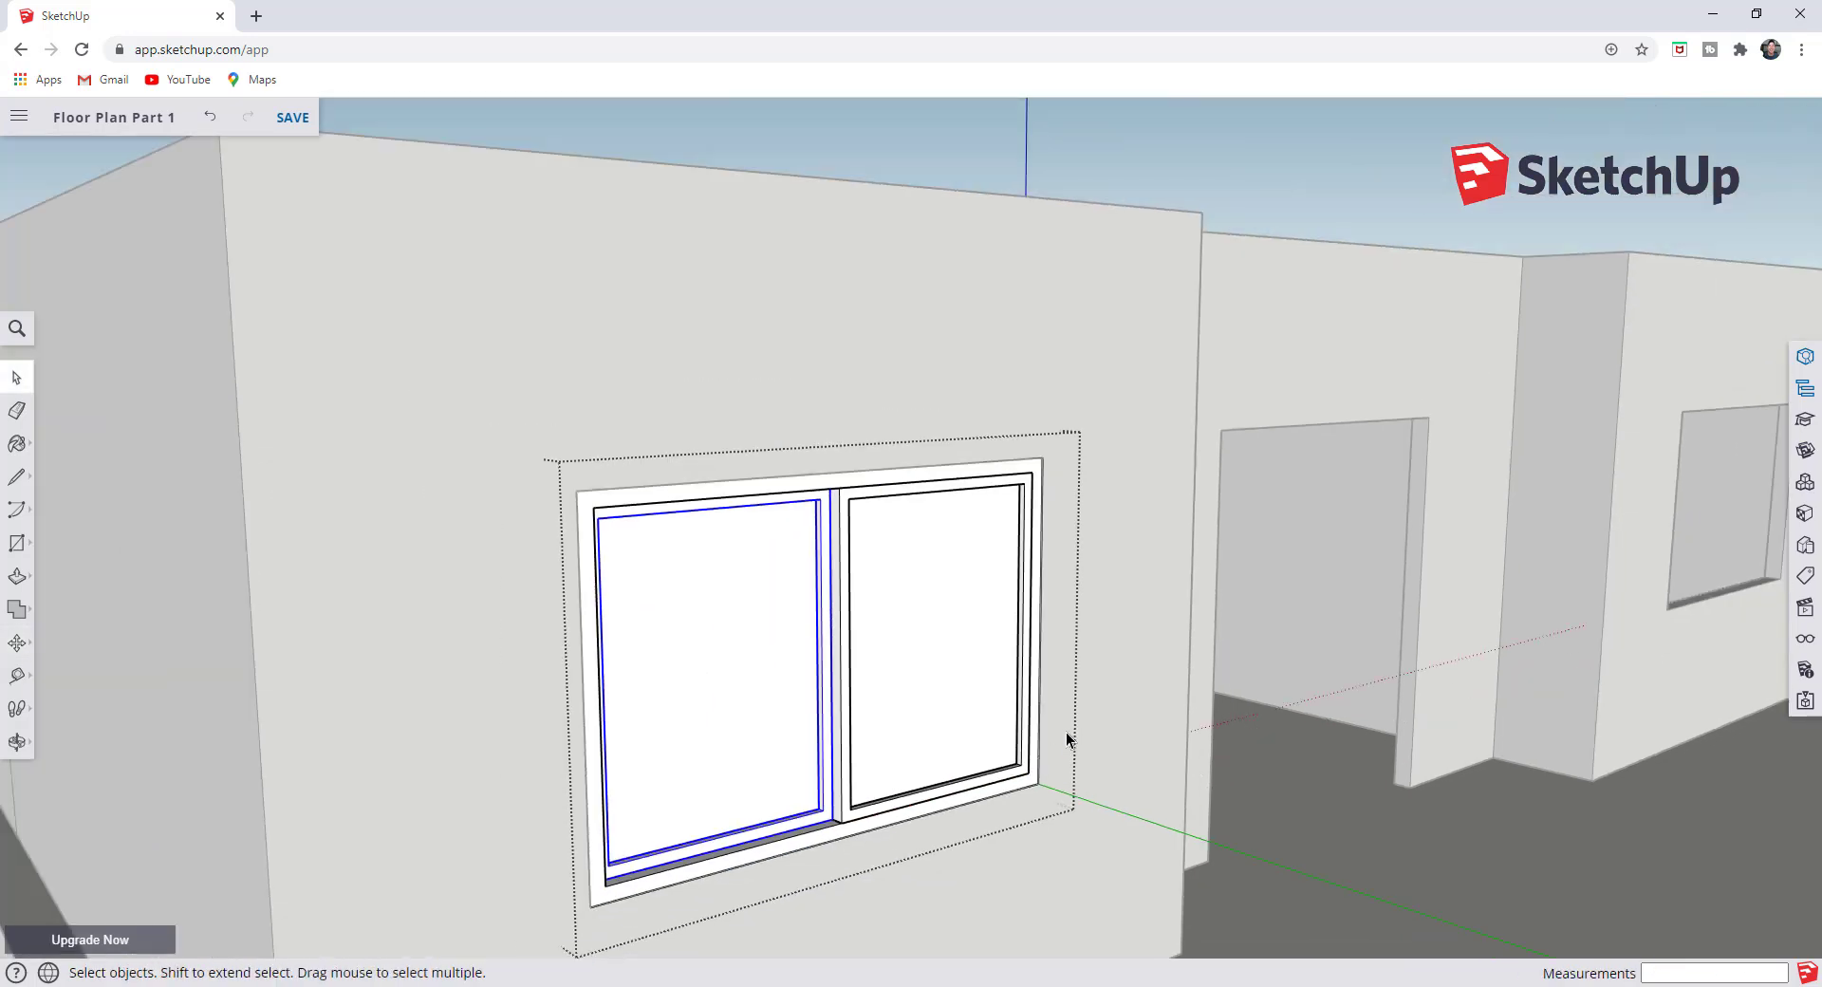
{"action": "middle_click_drag", "start_coordinate": [1065, 740], "coordinate": [814, 822]}
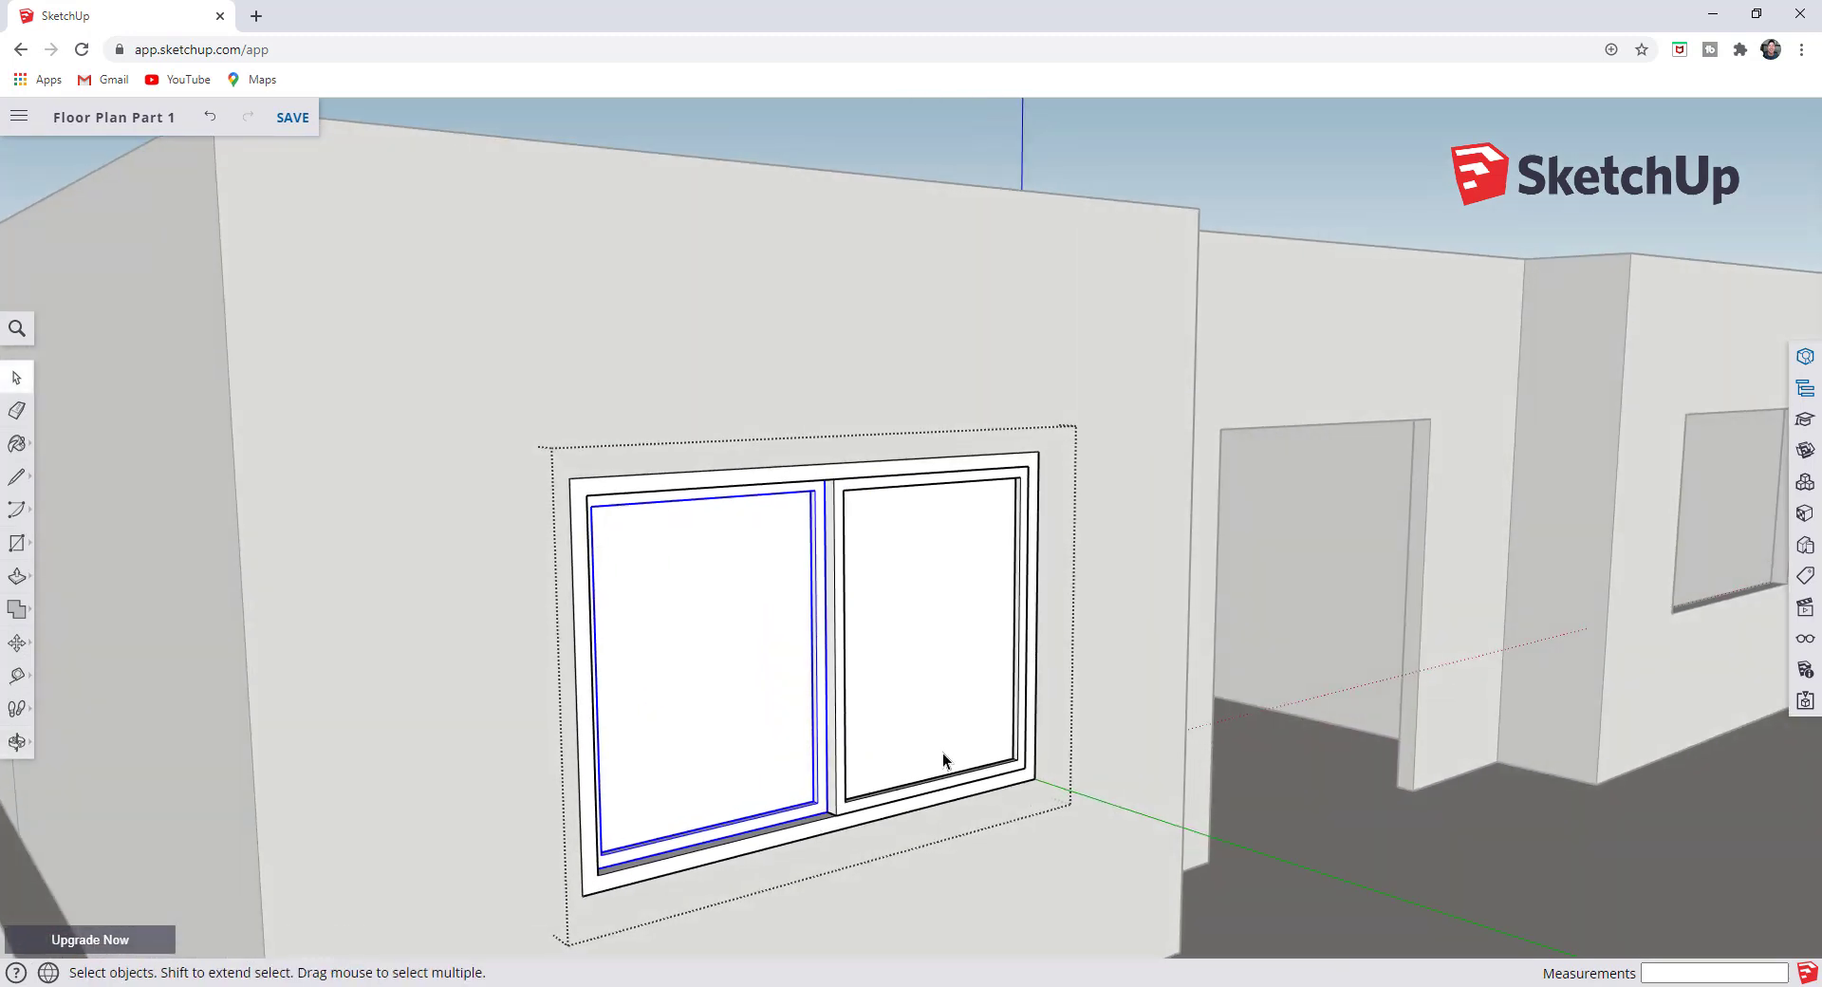
{"action": "middle_click_drag", "start_coordinate": [951, 707], "coordinate": [1024, 746]}
{"action": "left_click", "coordinate": [869, 764]}
{"action": "scroll", "coordinate": [1025, 747], "scroll_direction": "up", "scroll_amount": 3}
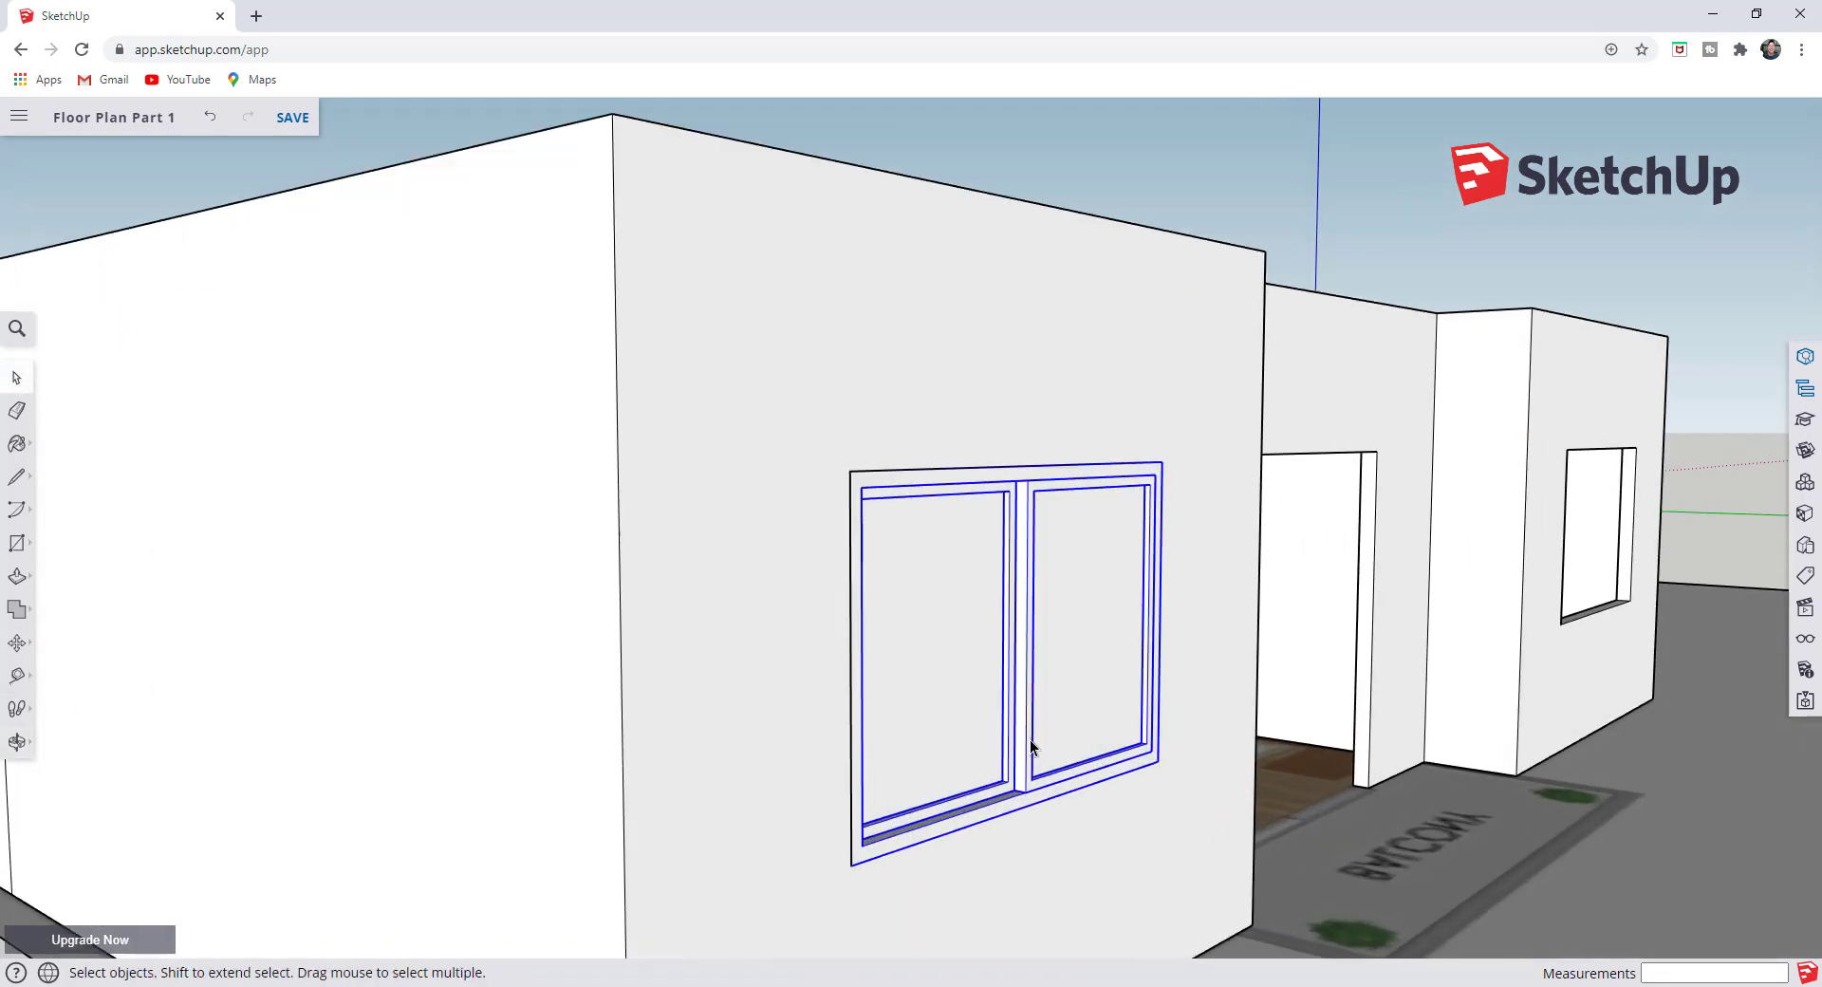
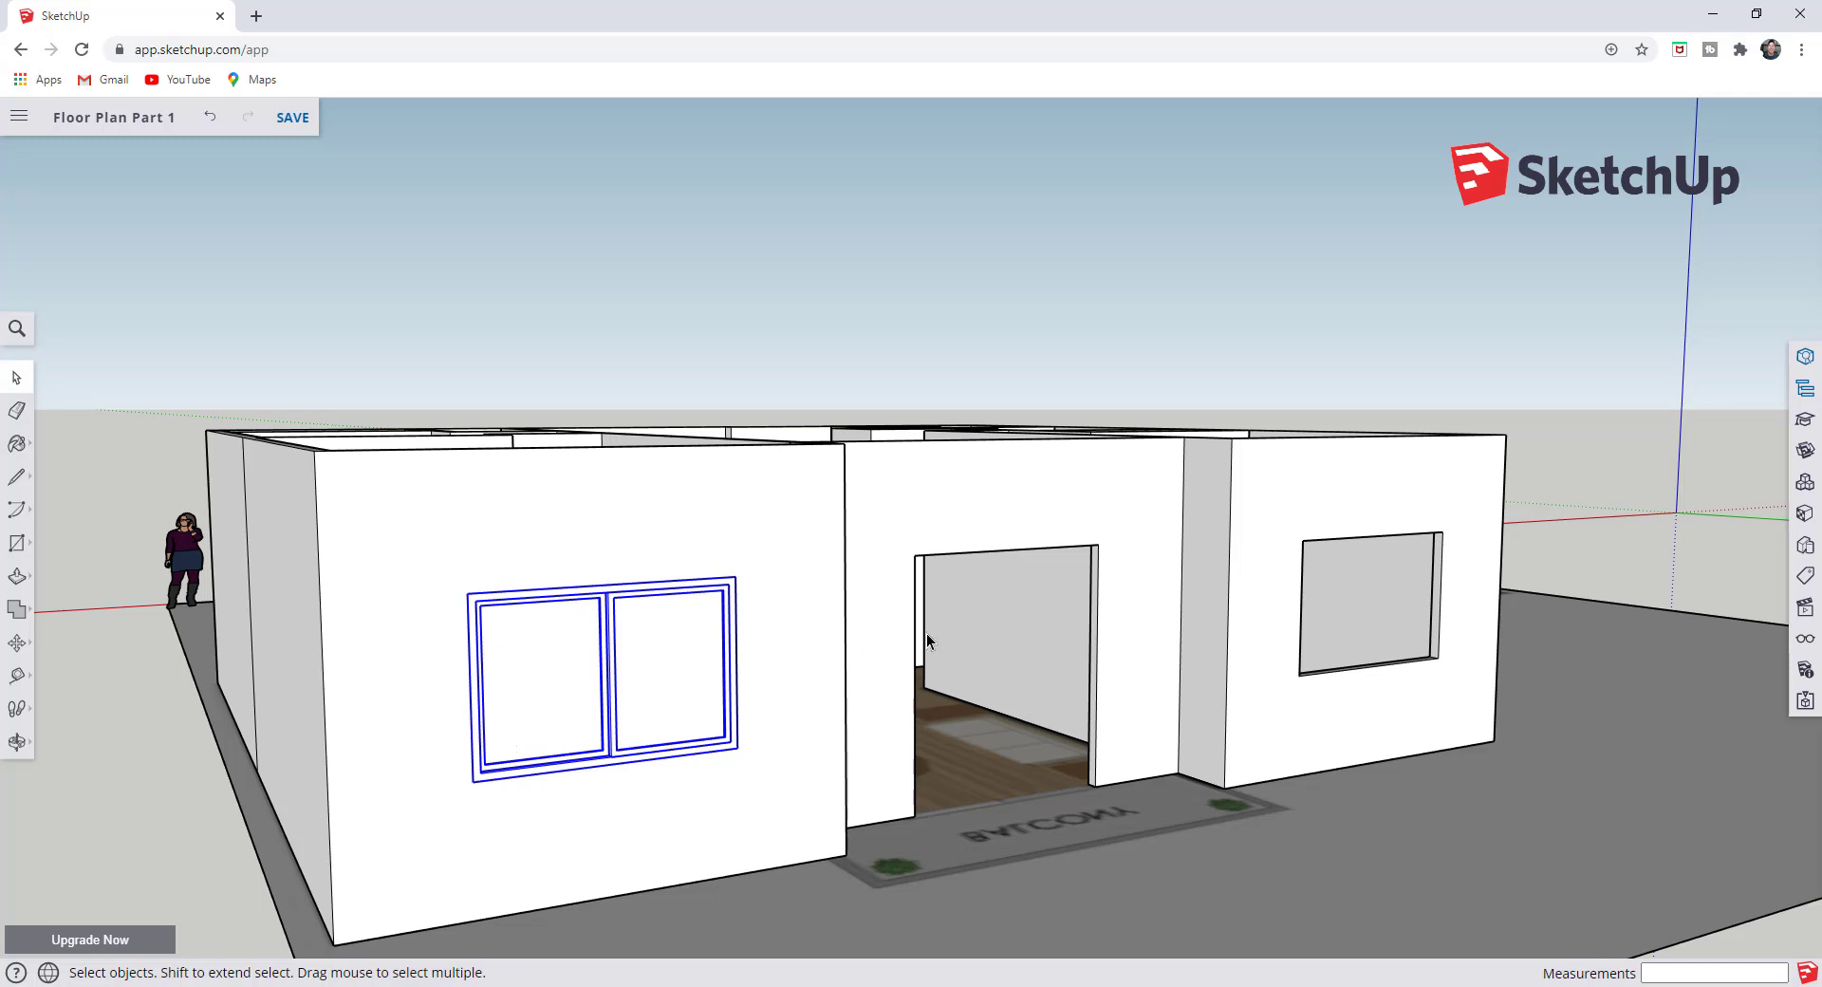
{"action": "right_click", "coordinate": [597, 685]}
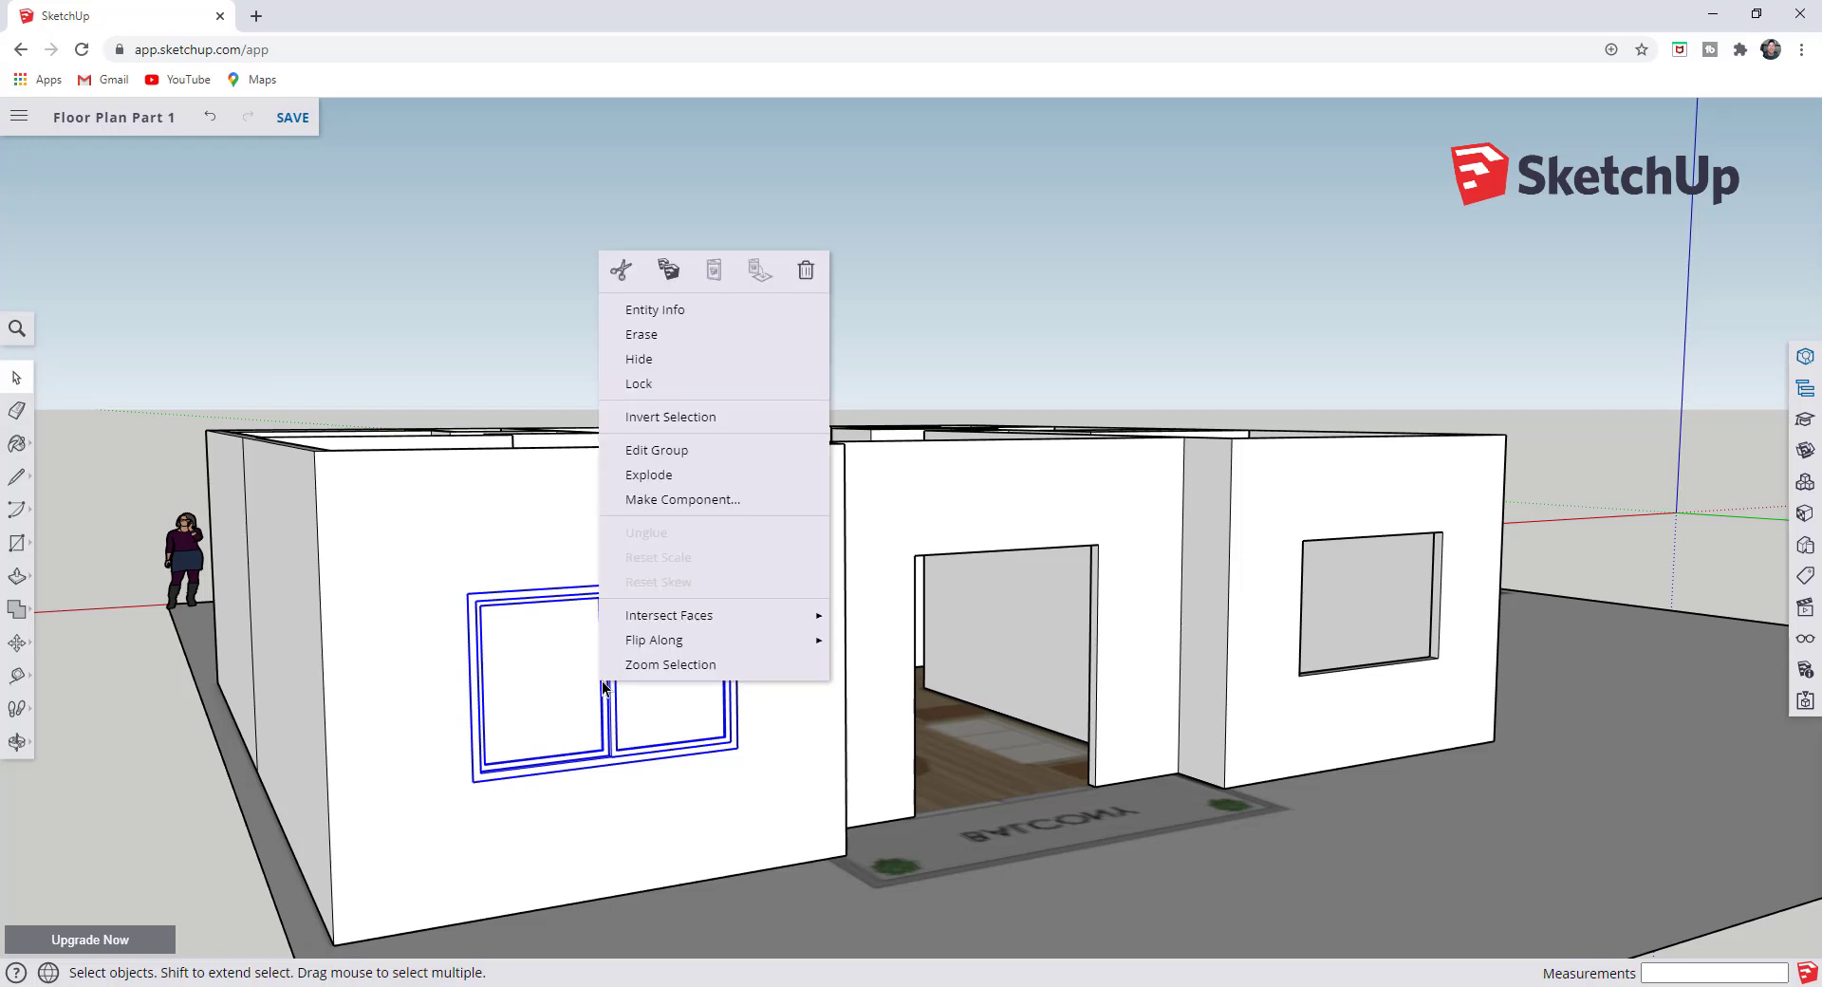
{"action": "left_click", "coordinate": [671, 500]}
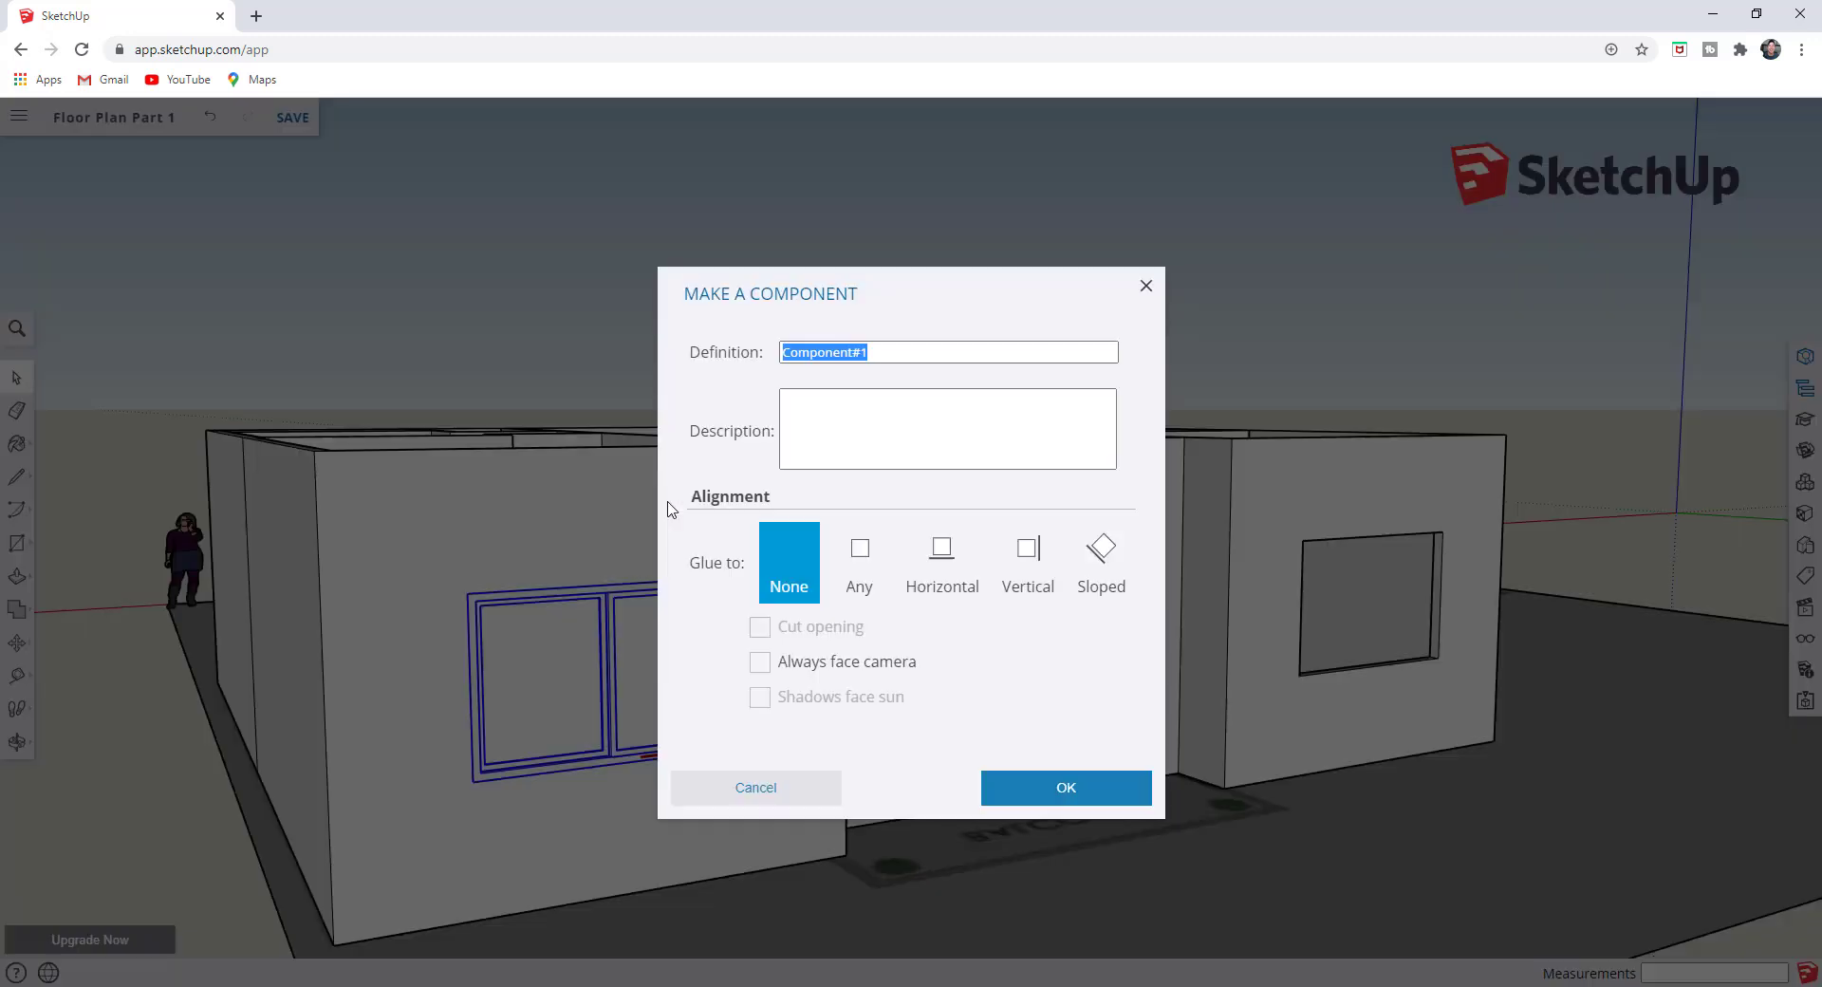
{"action": "type", "text": "Exte"}
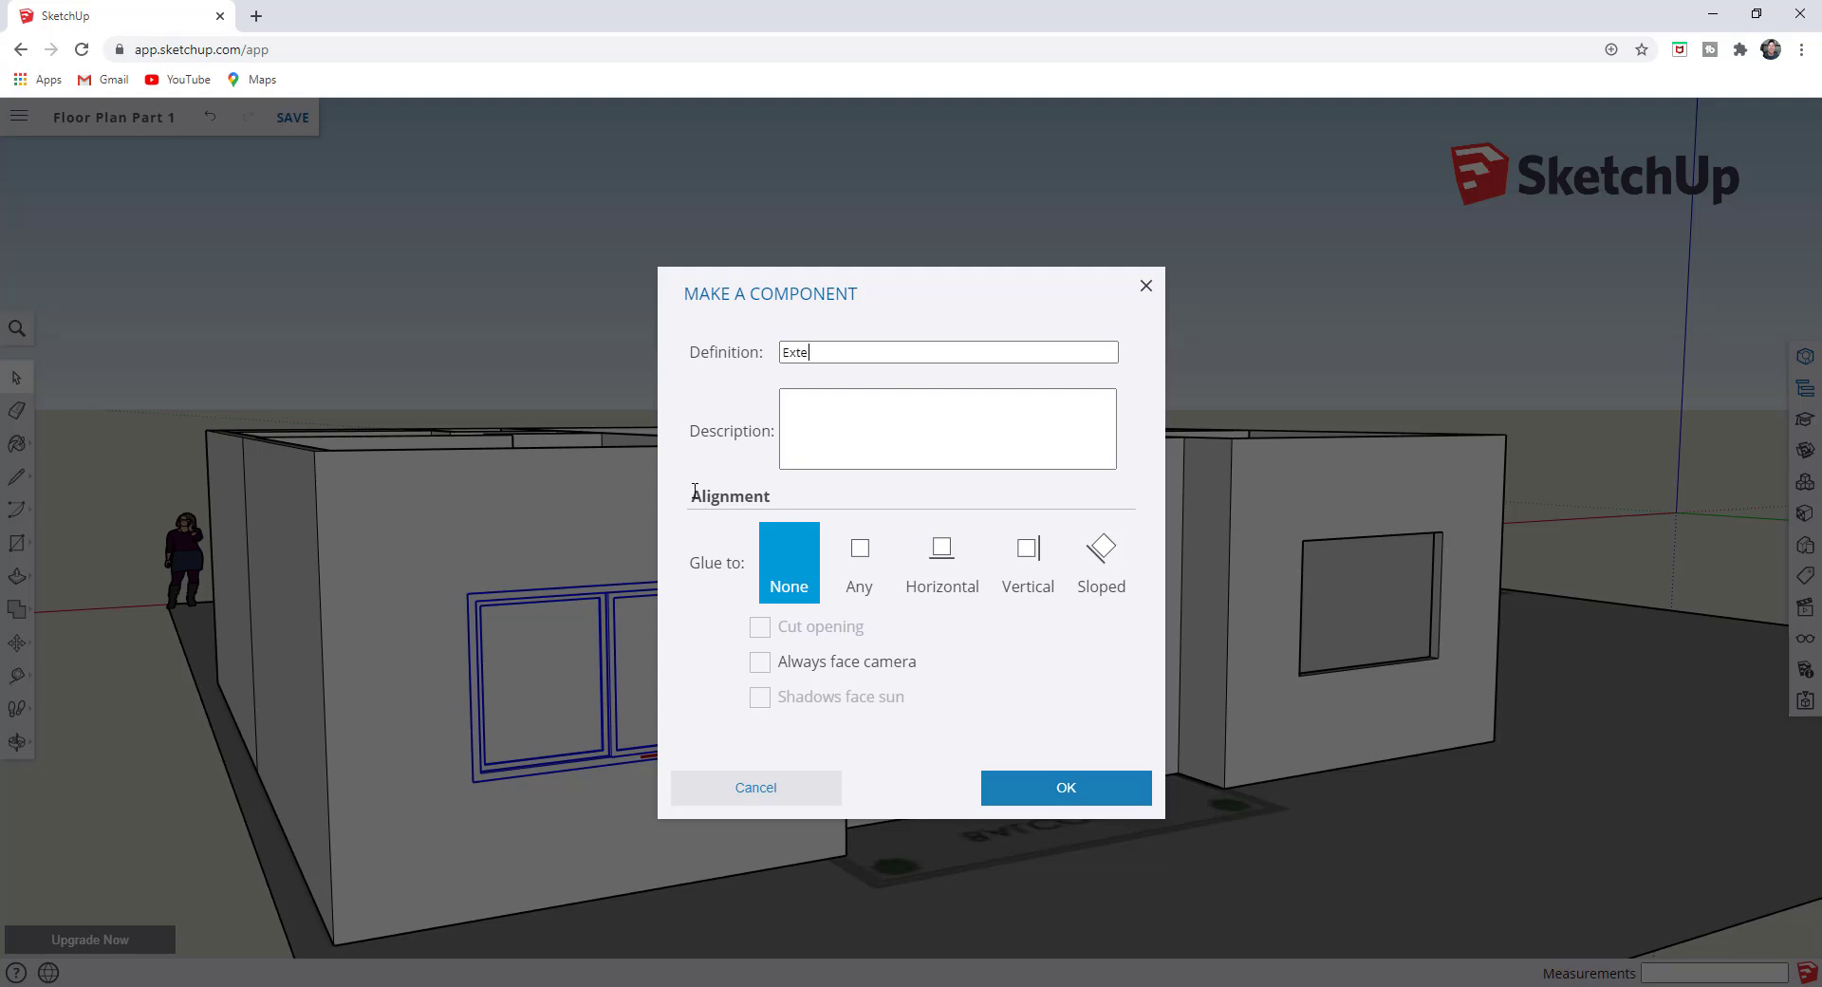
{"action": "key", "text": "Return"}
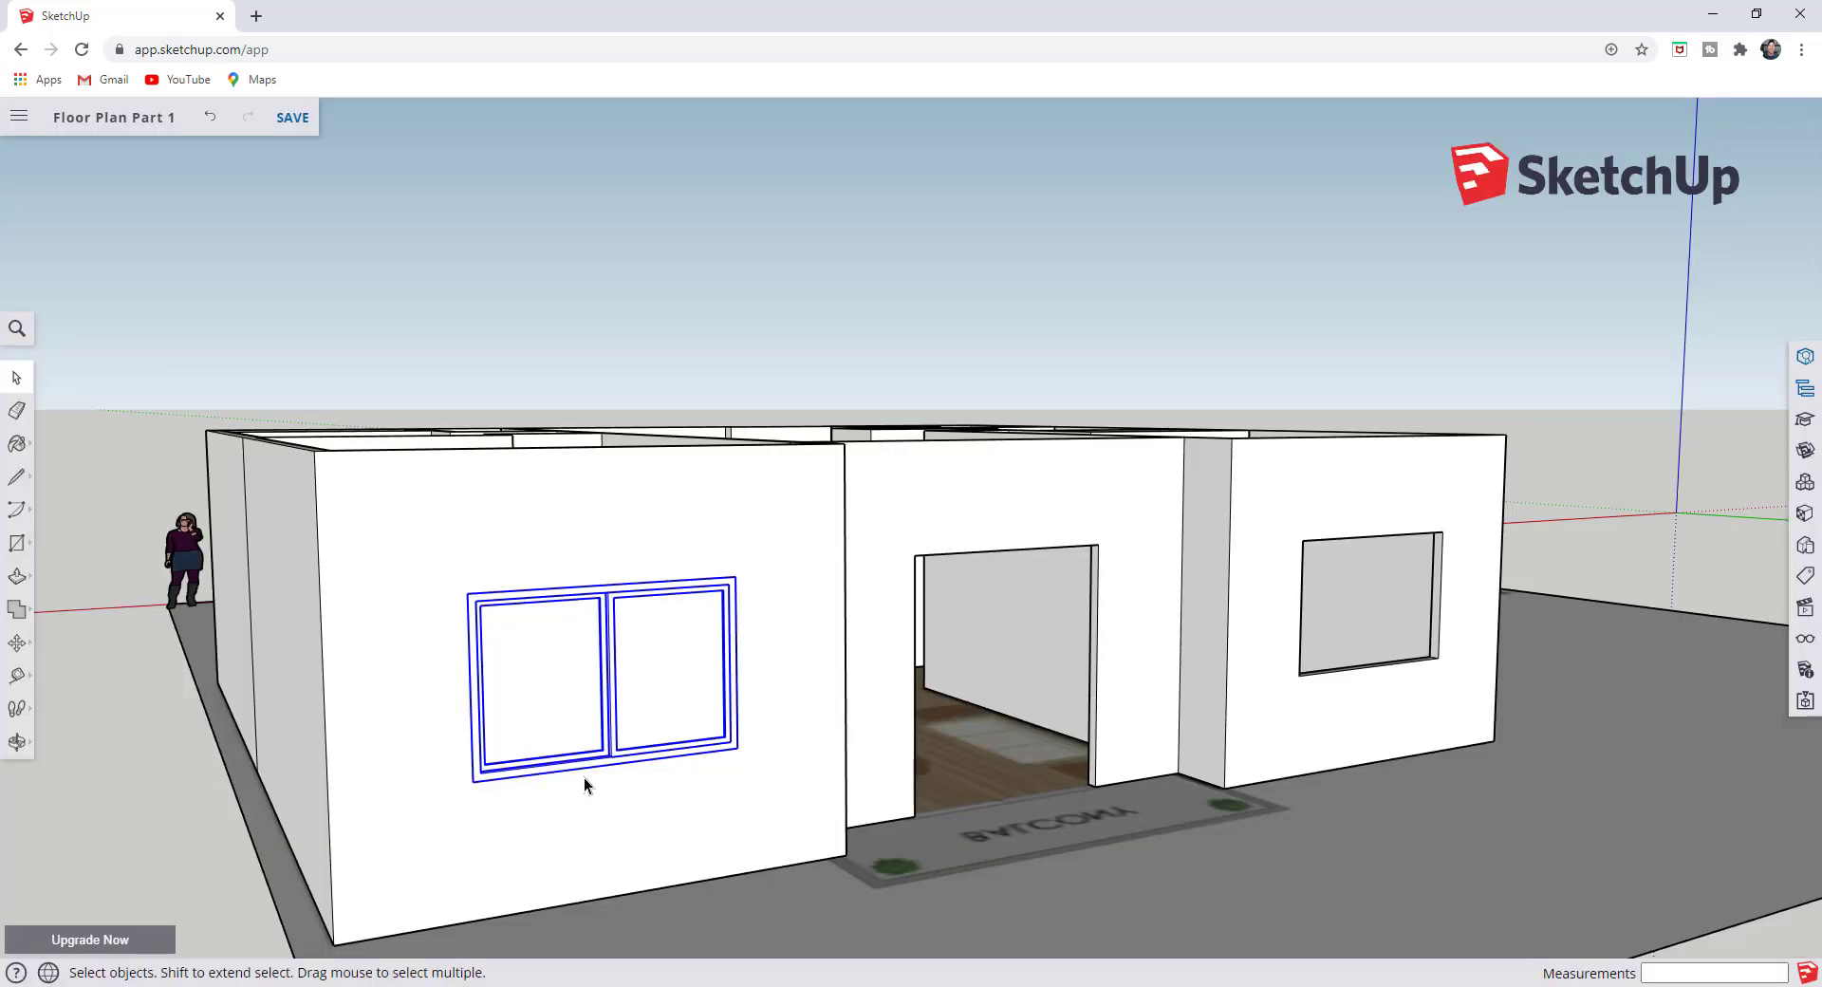
- Copy the External Window from its lower corner into the empty front opening on the far side of the balcony, snapping it to the opening's matching corner
{"action": "key", "text": "m"}
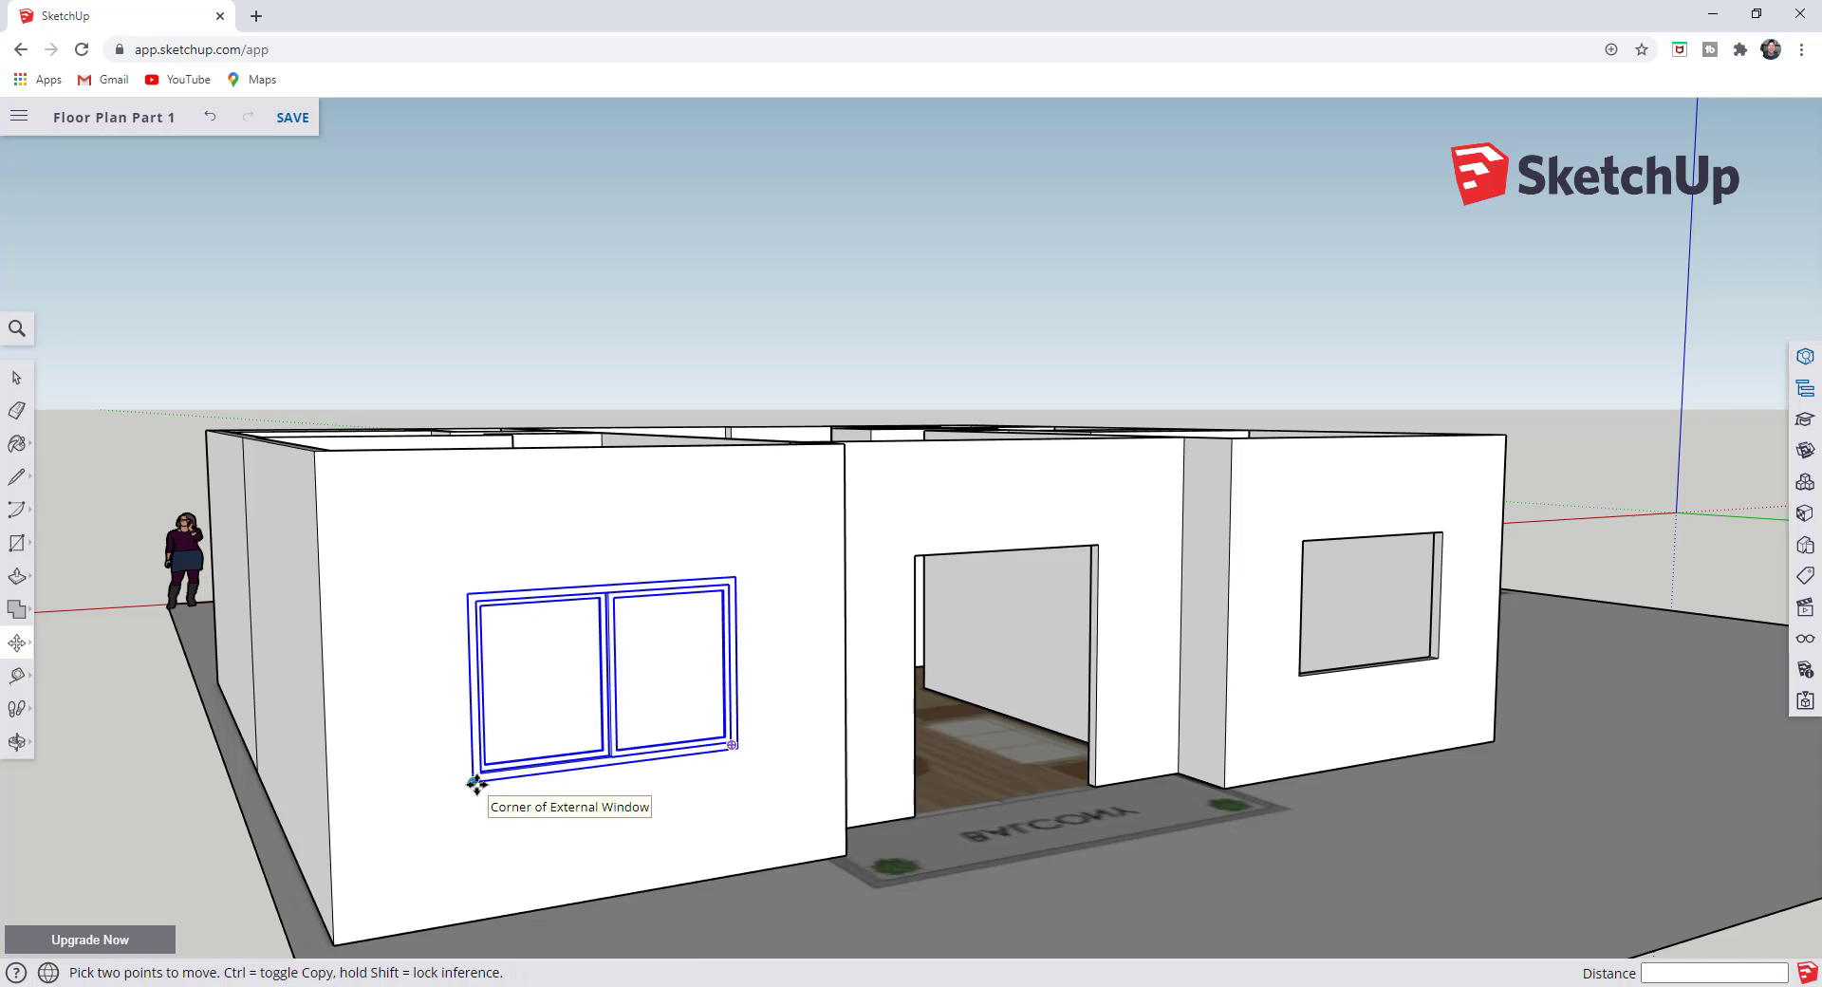
{"action": "left_click", "coordinate": [475, 783]}
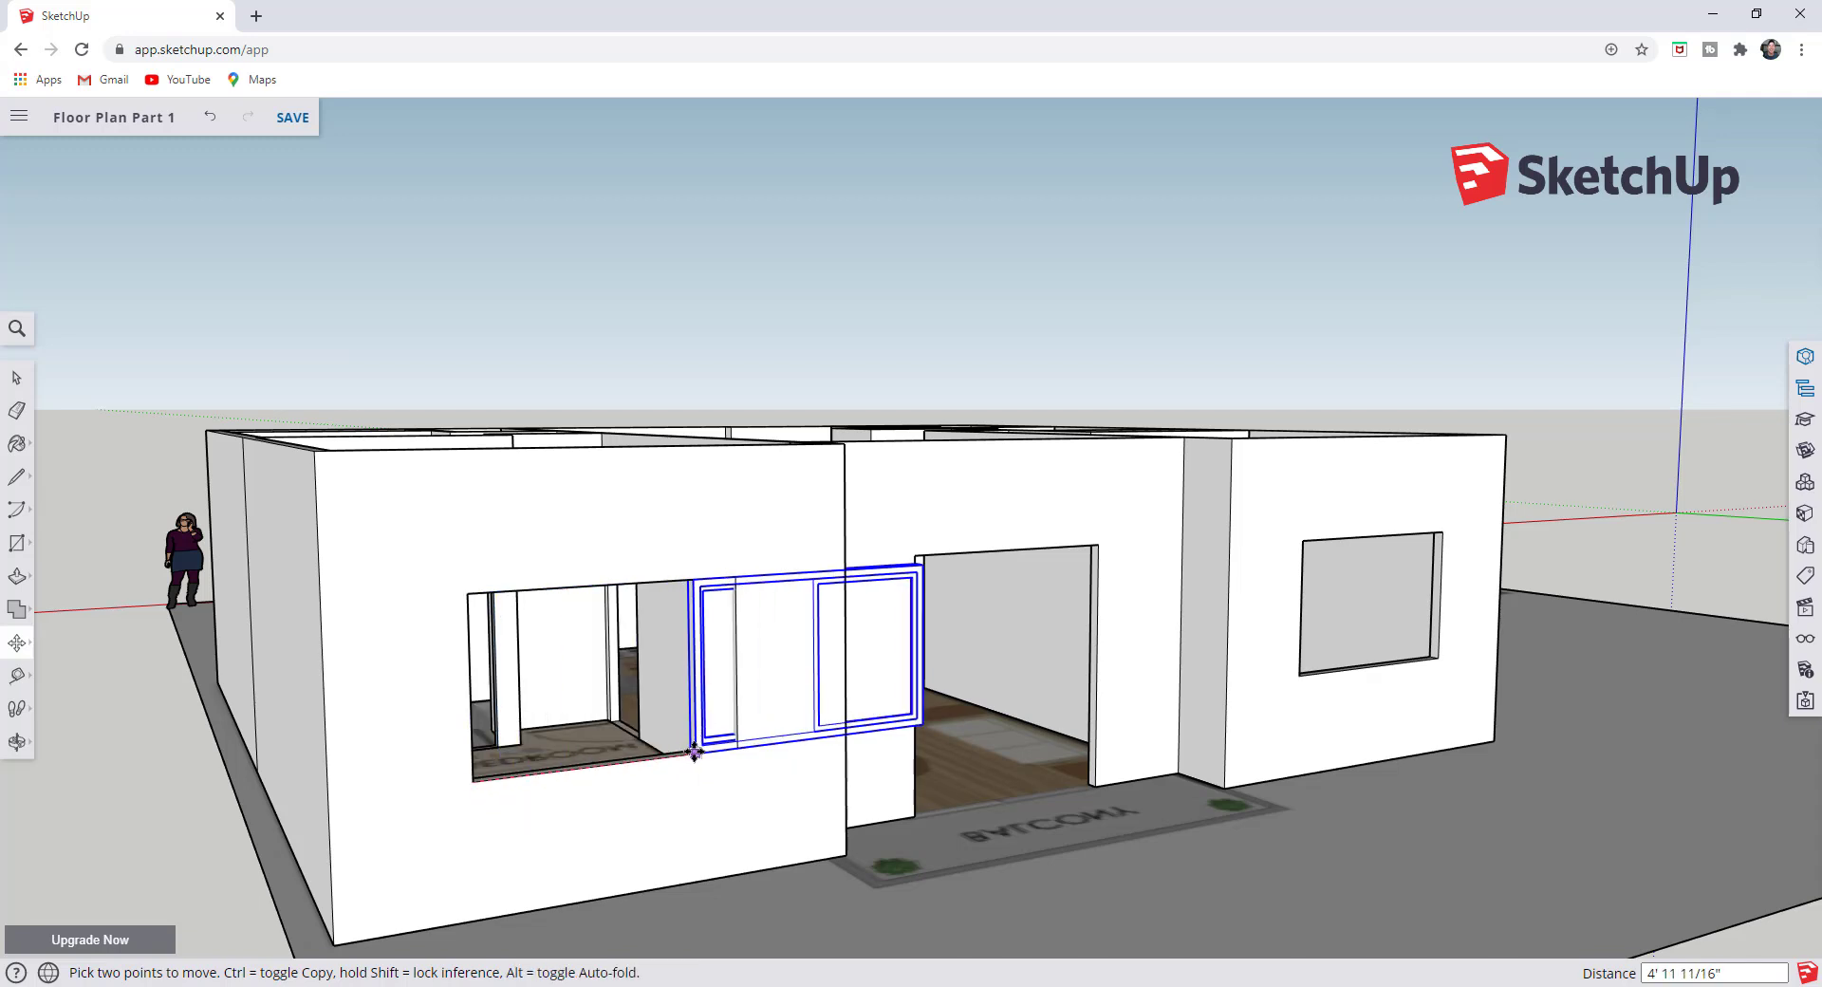
{"action": "key", "text": "ctrl"}
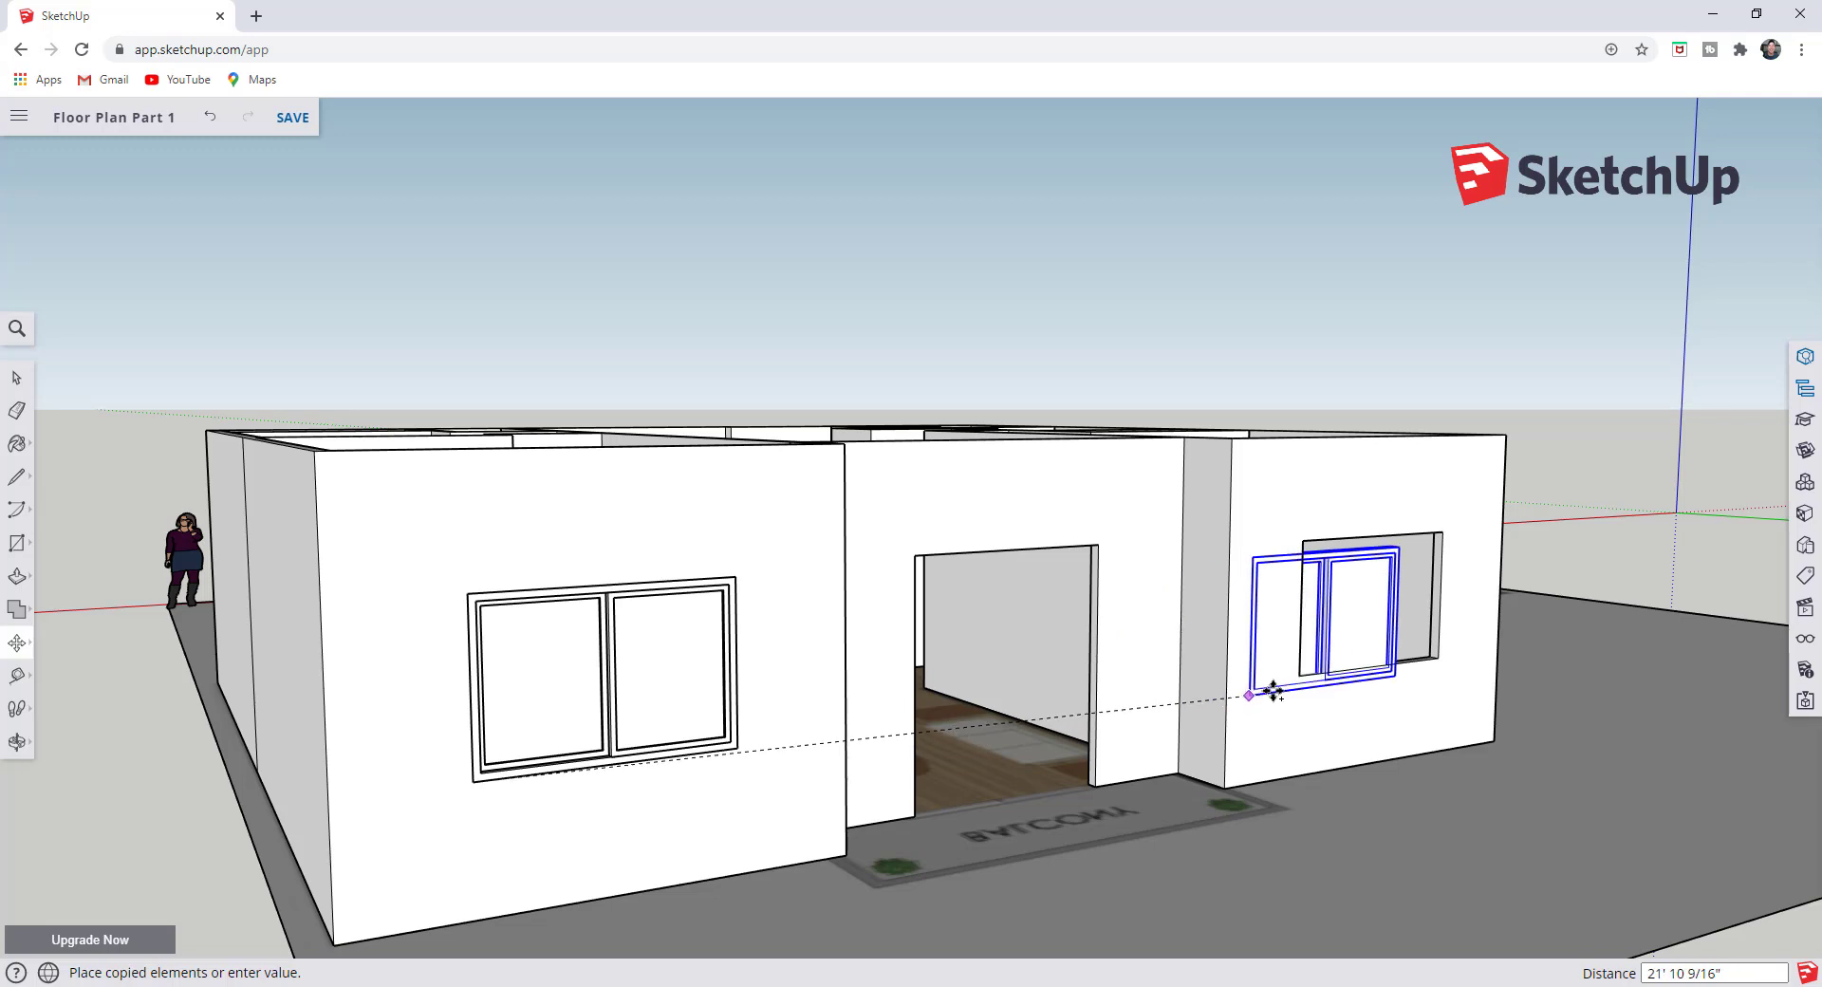
{"action": "left_click", "coordinate": [1307, 676]}
{"action": "middle_click_drag", "start_coordinate": [1012, 663], "coordinate": [722, 685]}
- Open the original External Window component for editing and select its outer frame group
{"action": "key", "text": "space"}
{"action": "left_click", "coordinate": [735, 673]}
{"action": "scroll", "coordinate": [738, 683], "scroll_direction": "up", "scroll_amount": 3}
{"action": "double_click", "coordinate": [756, 666]}
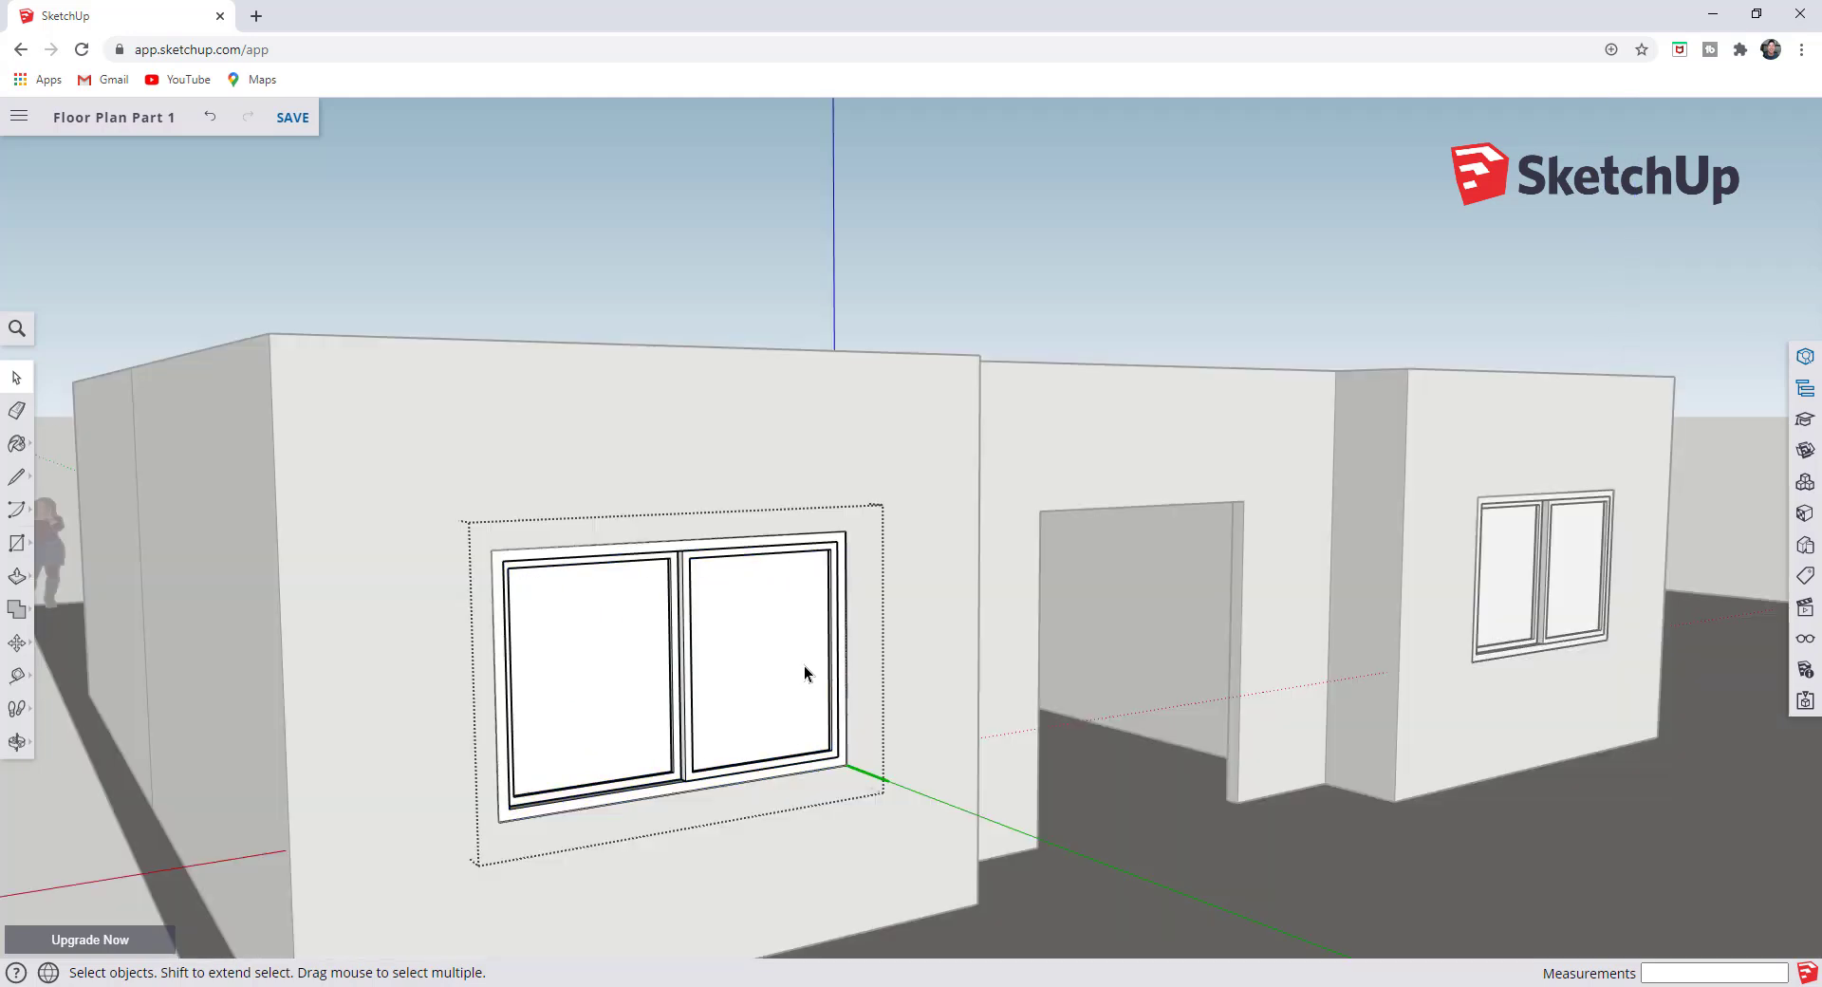
{"action": "scroll", "coordinate": [841, 653], "scroll_direction": "up", "scroll_amount": 2}
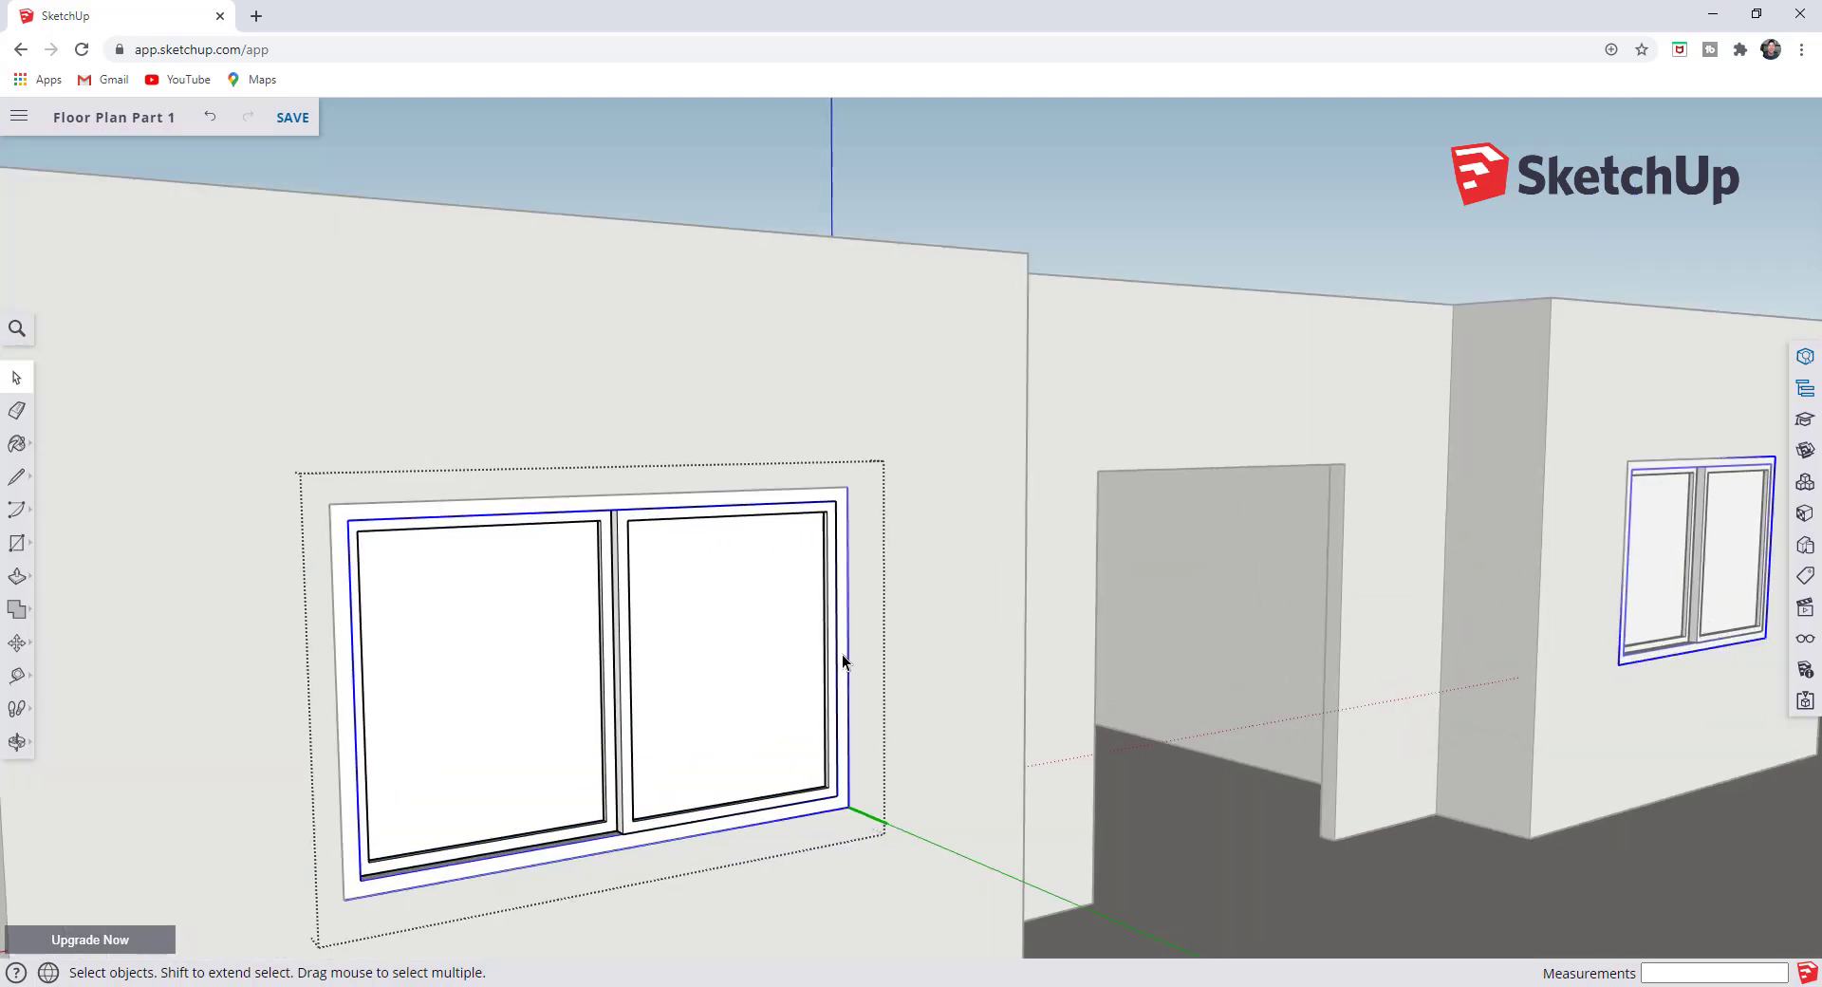
- Try extruding the outer window frame's front face outward 1' with Push/Pull, and undo the change
{"action": "scroll", "coordinate": [841, 653], "scroll_direction": "down", "scroll_amount": 3}
{"action": "key", "text": "Escape"}
{"action": "key", "text": "p"}
{"action": "left_click", "coordinate": [867, 680]}
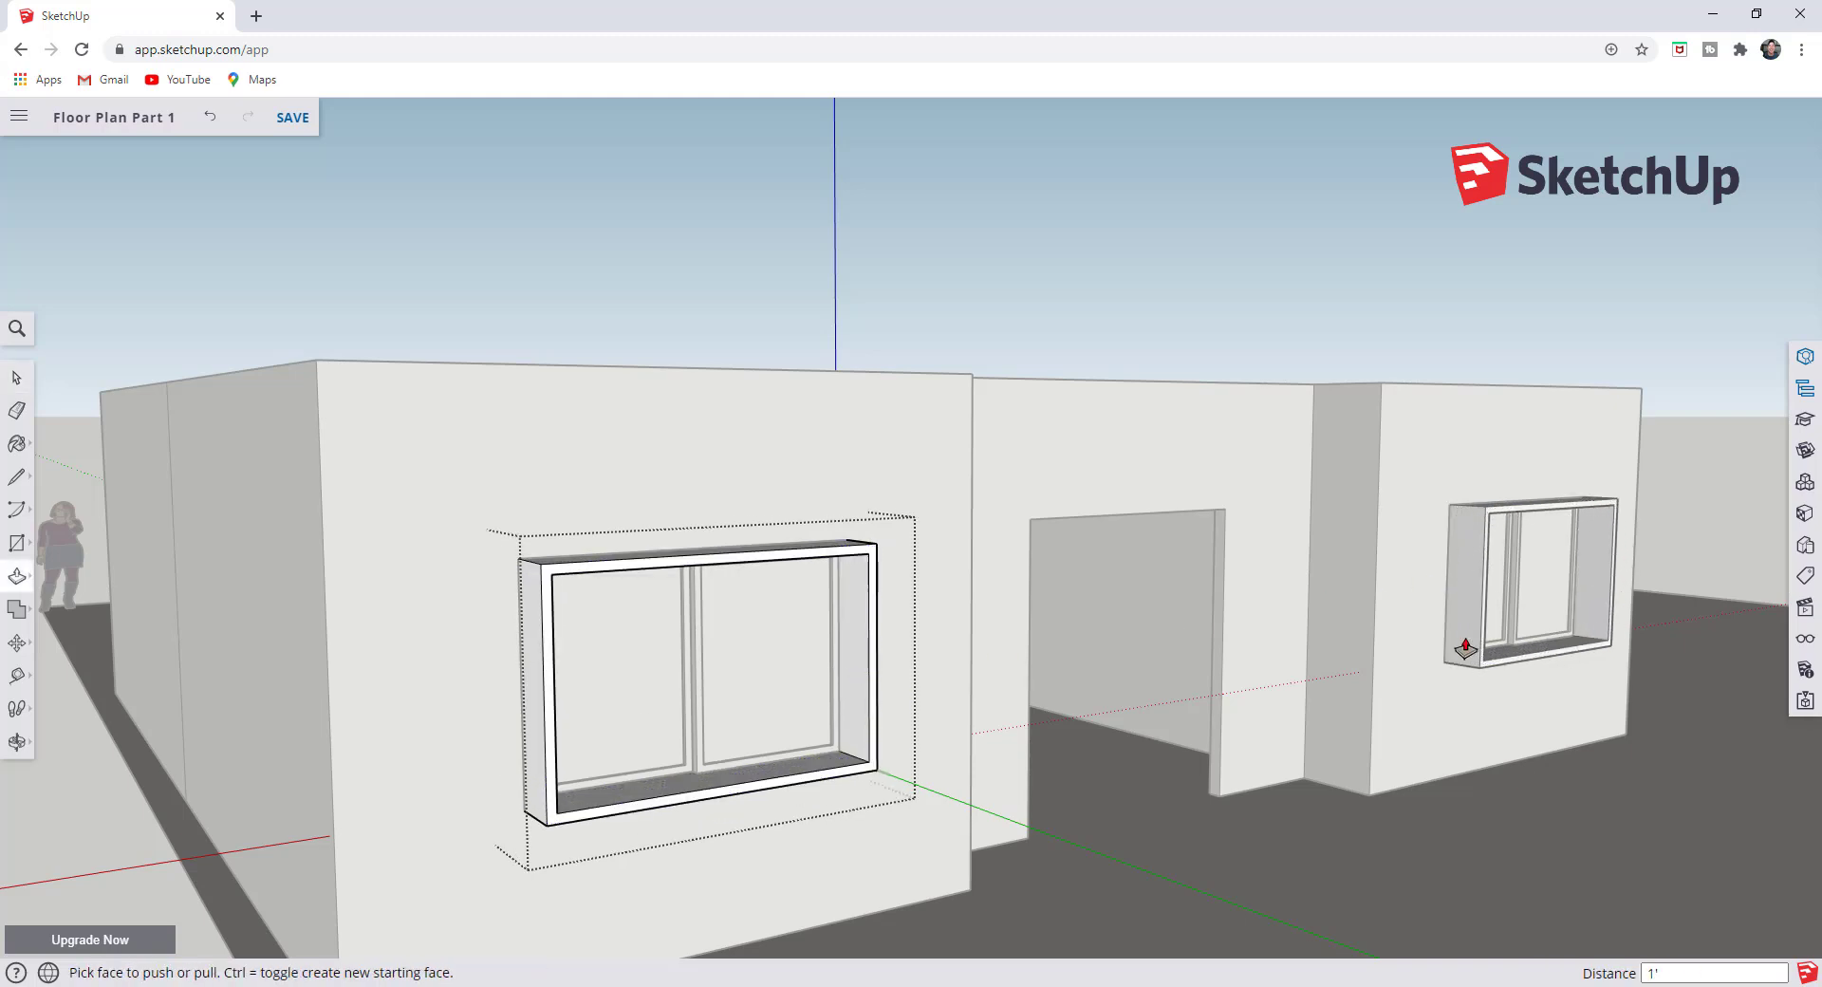
{"action": "key", "text": "ctrl+z"}
{"action": "key", "text": "space"}
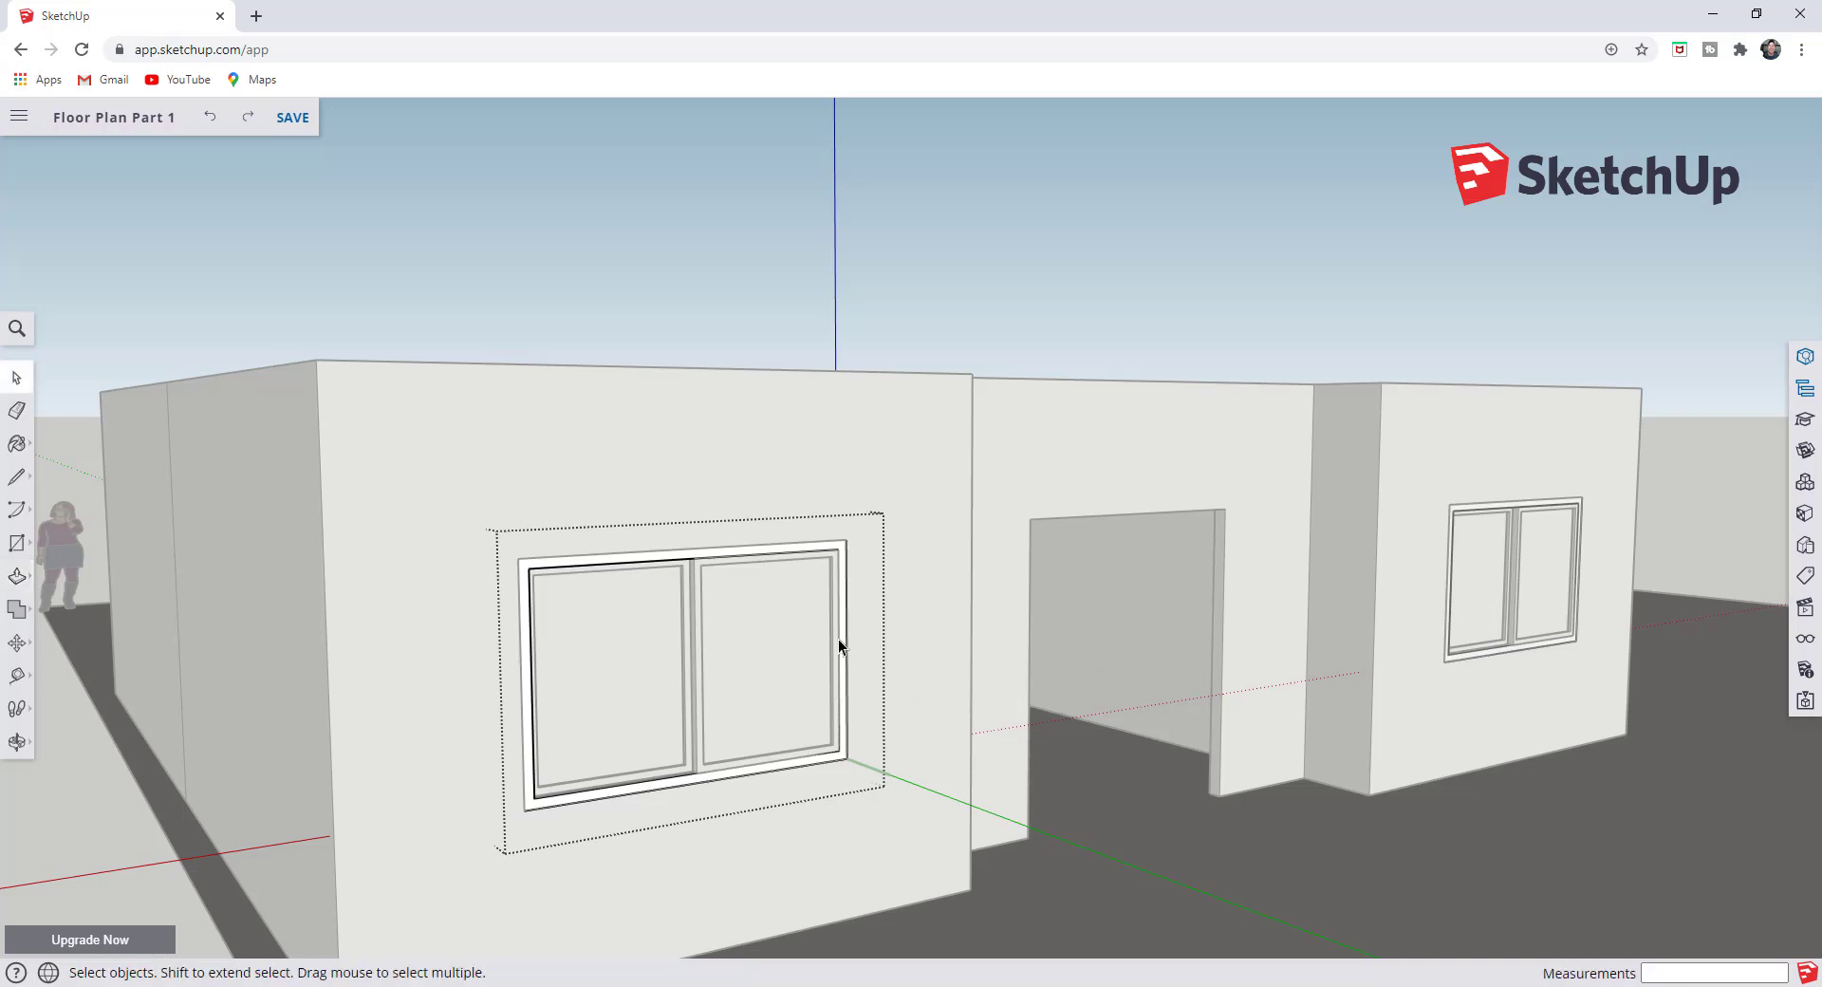
{"action": "key", "text": "ctrl+z"}
- Paint the outer window frame with the grey in-model material Helen_BraceletGlasses
{"action": "scroll", "coordinate": [839, 654], "scroll_direction": "up", "scroll_amount": 3}
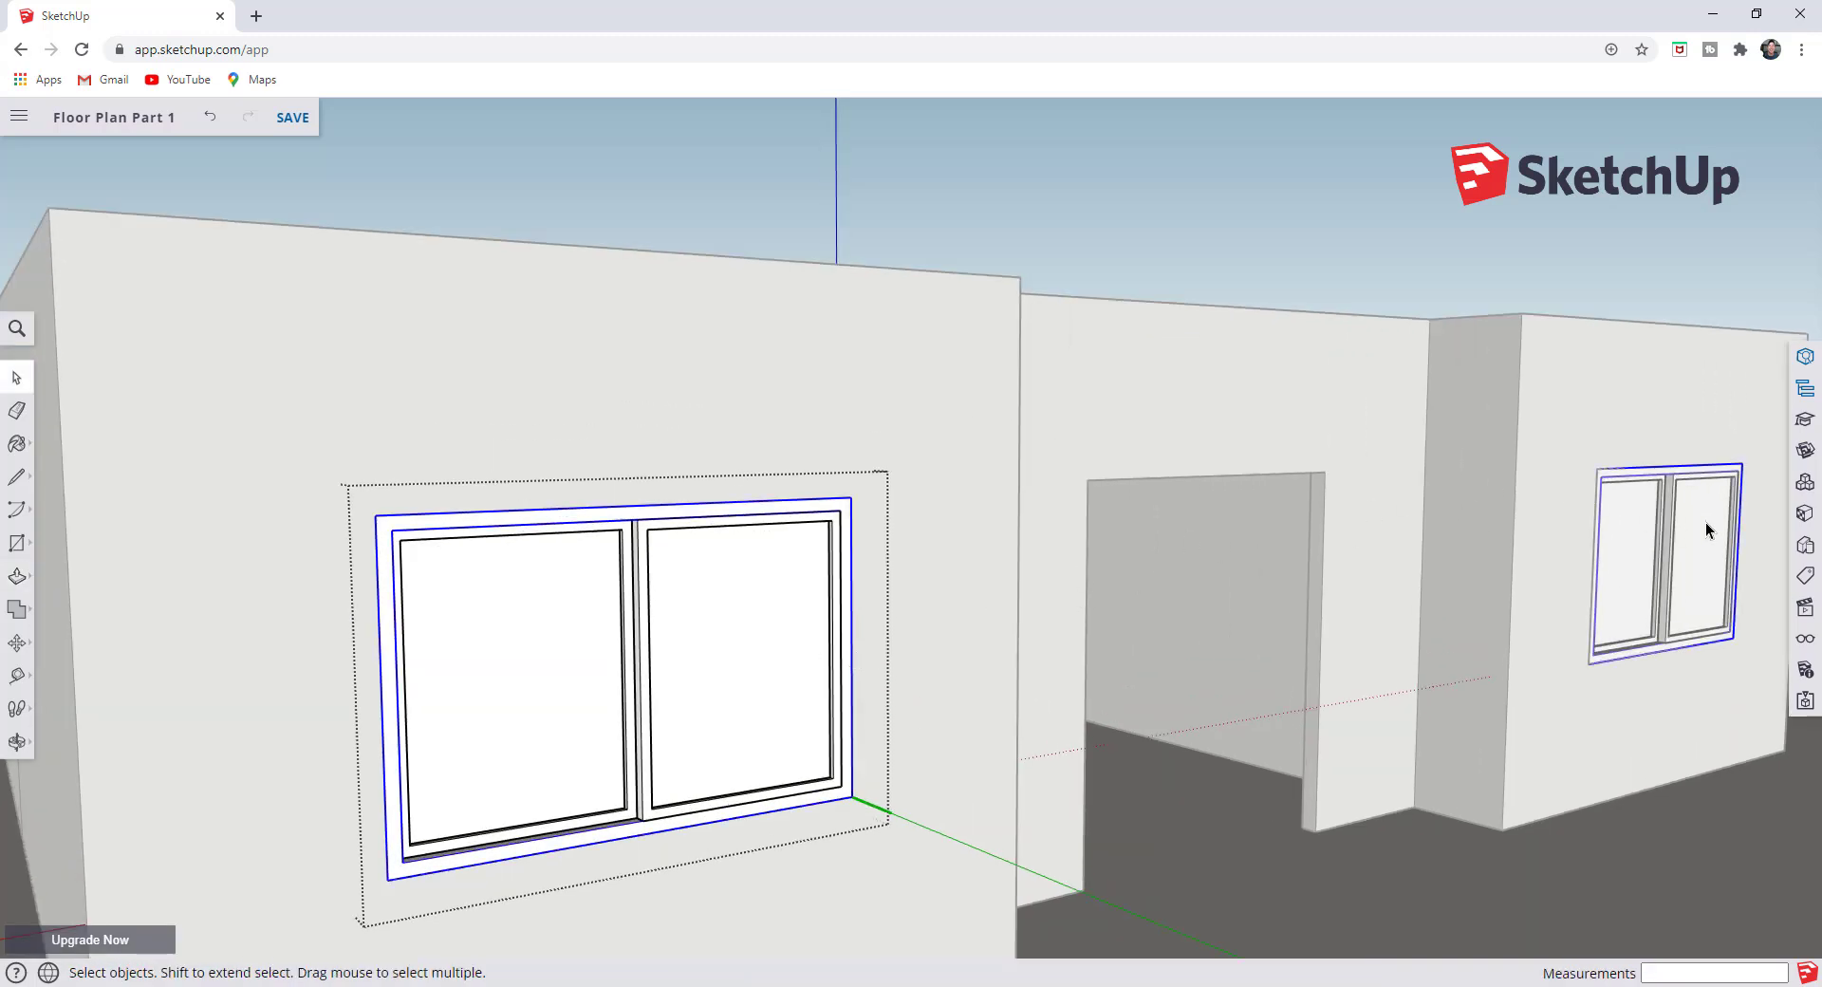
{"action": "left_click", "coordinate": [1803, 517]}
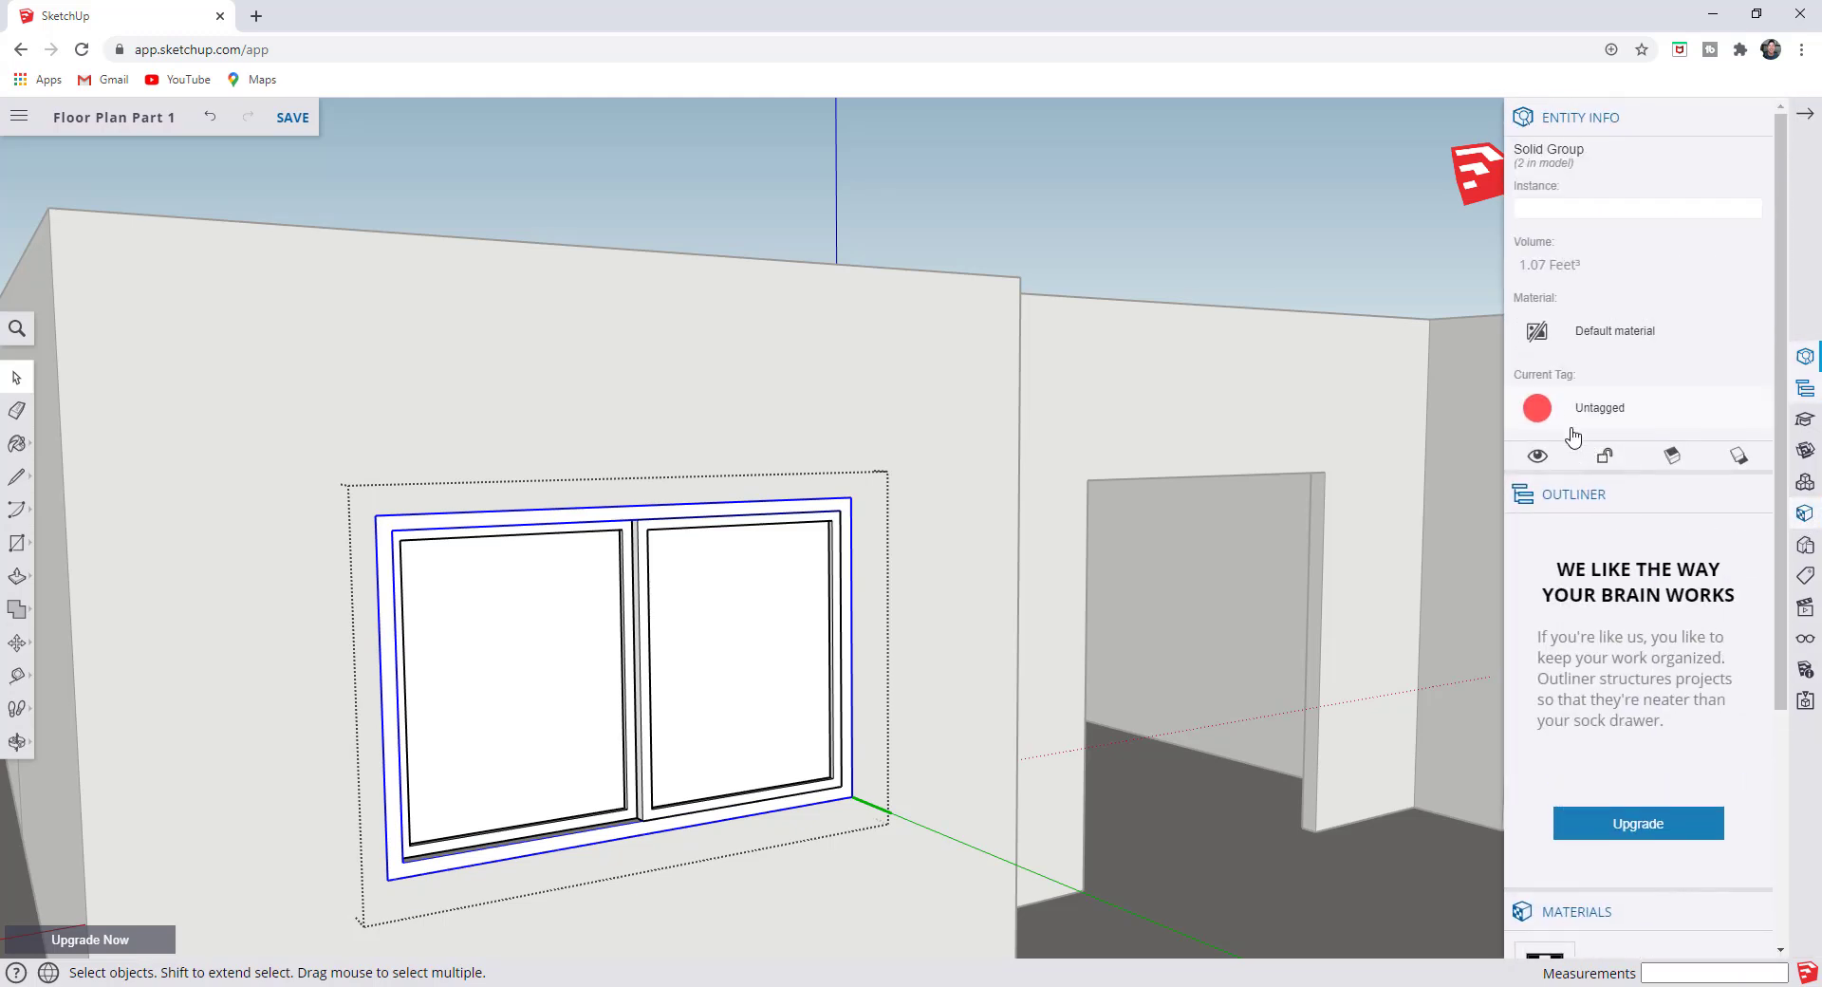
{"action": "scroll", "coordinate": [1598, 531], "scroll_direction": "down", "scroll_amount": 4}
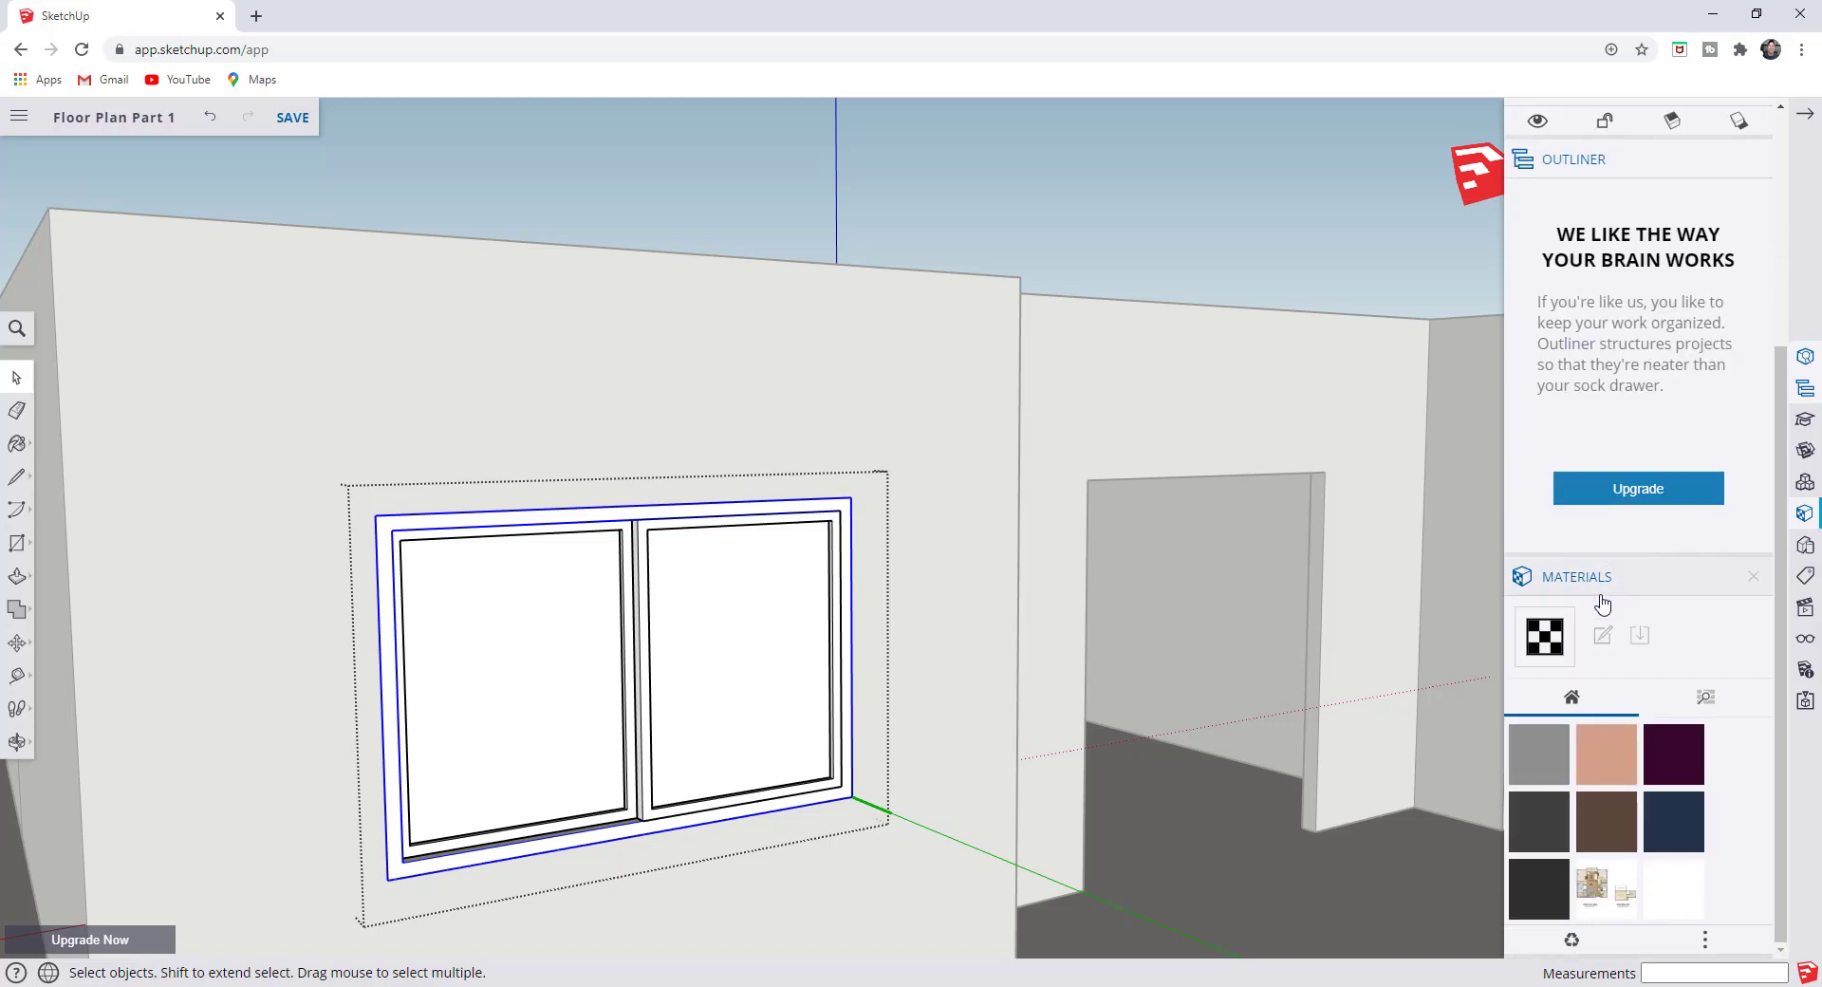
{"action": "left_click", "coordinate": [1536, 750]}
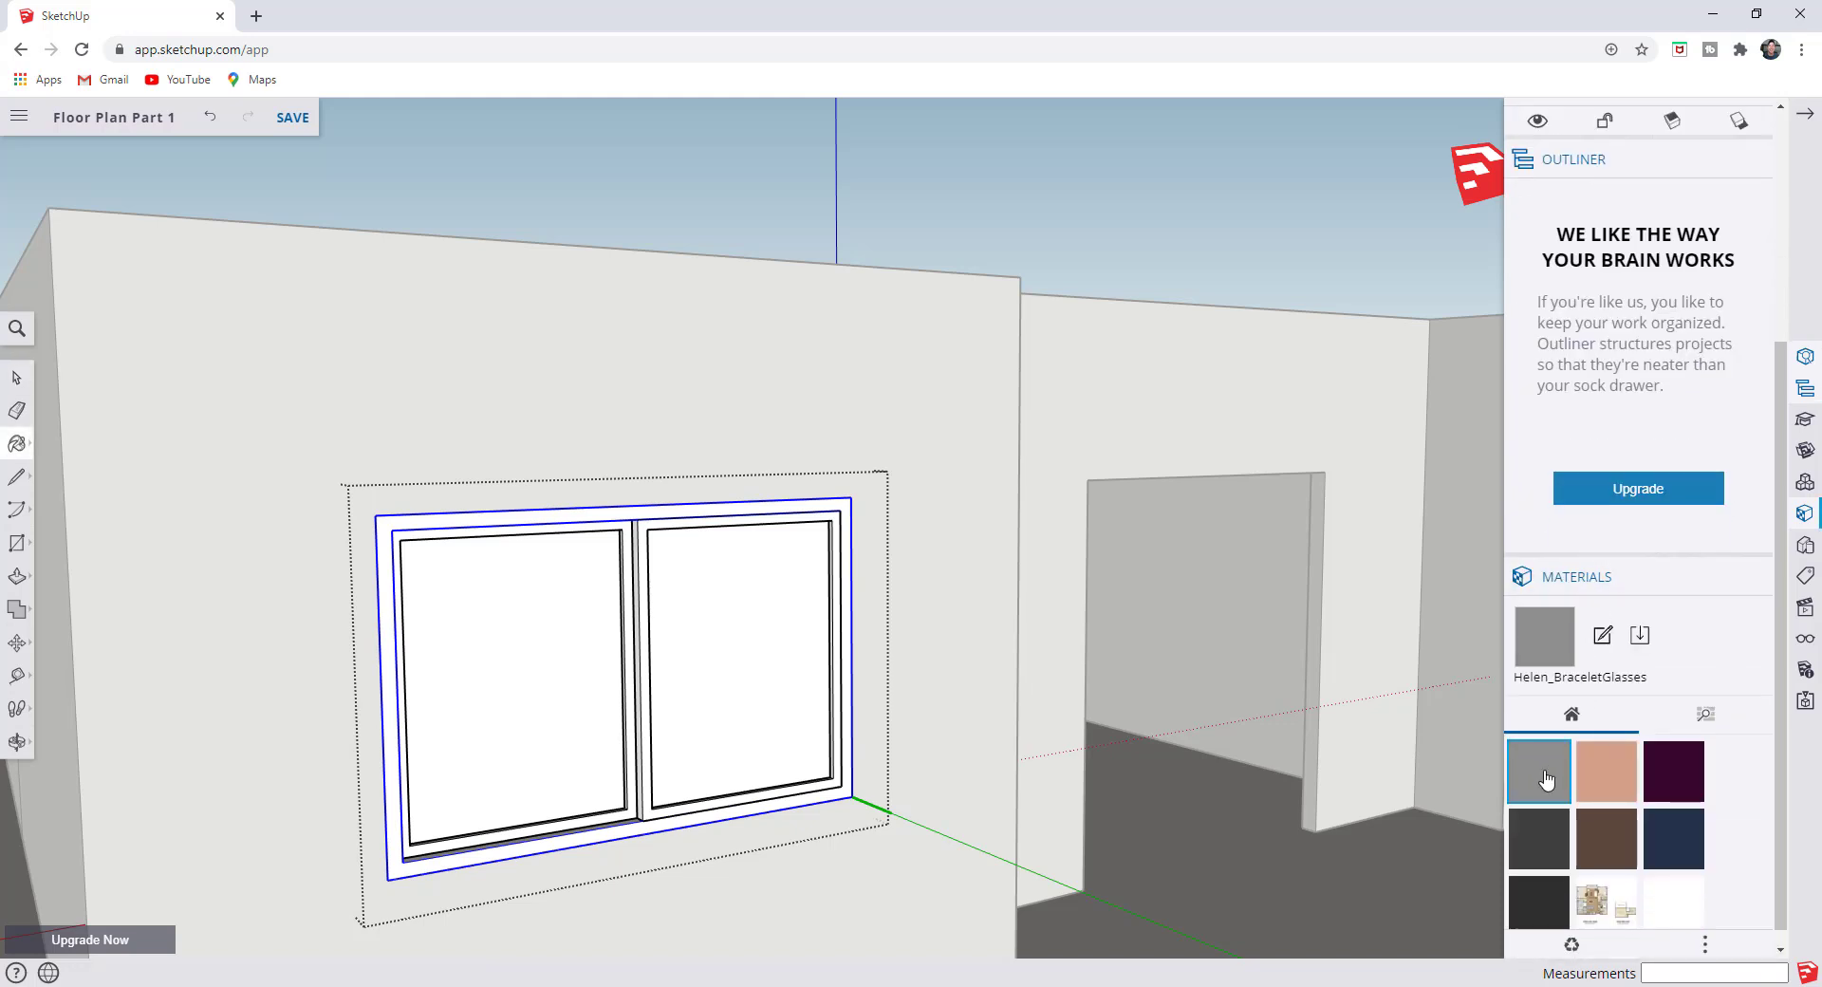
{"action": "left_click", "coordinate": [850, 618]}
{"action": "scroll", "coordinate": [553, 589], "scroll_direction": "down", "scroll_amount": 4}
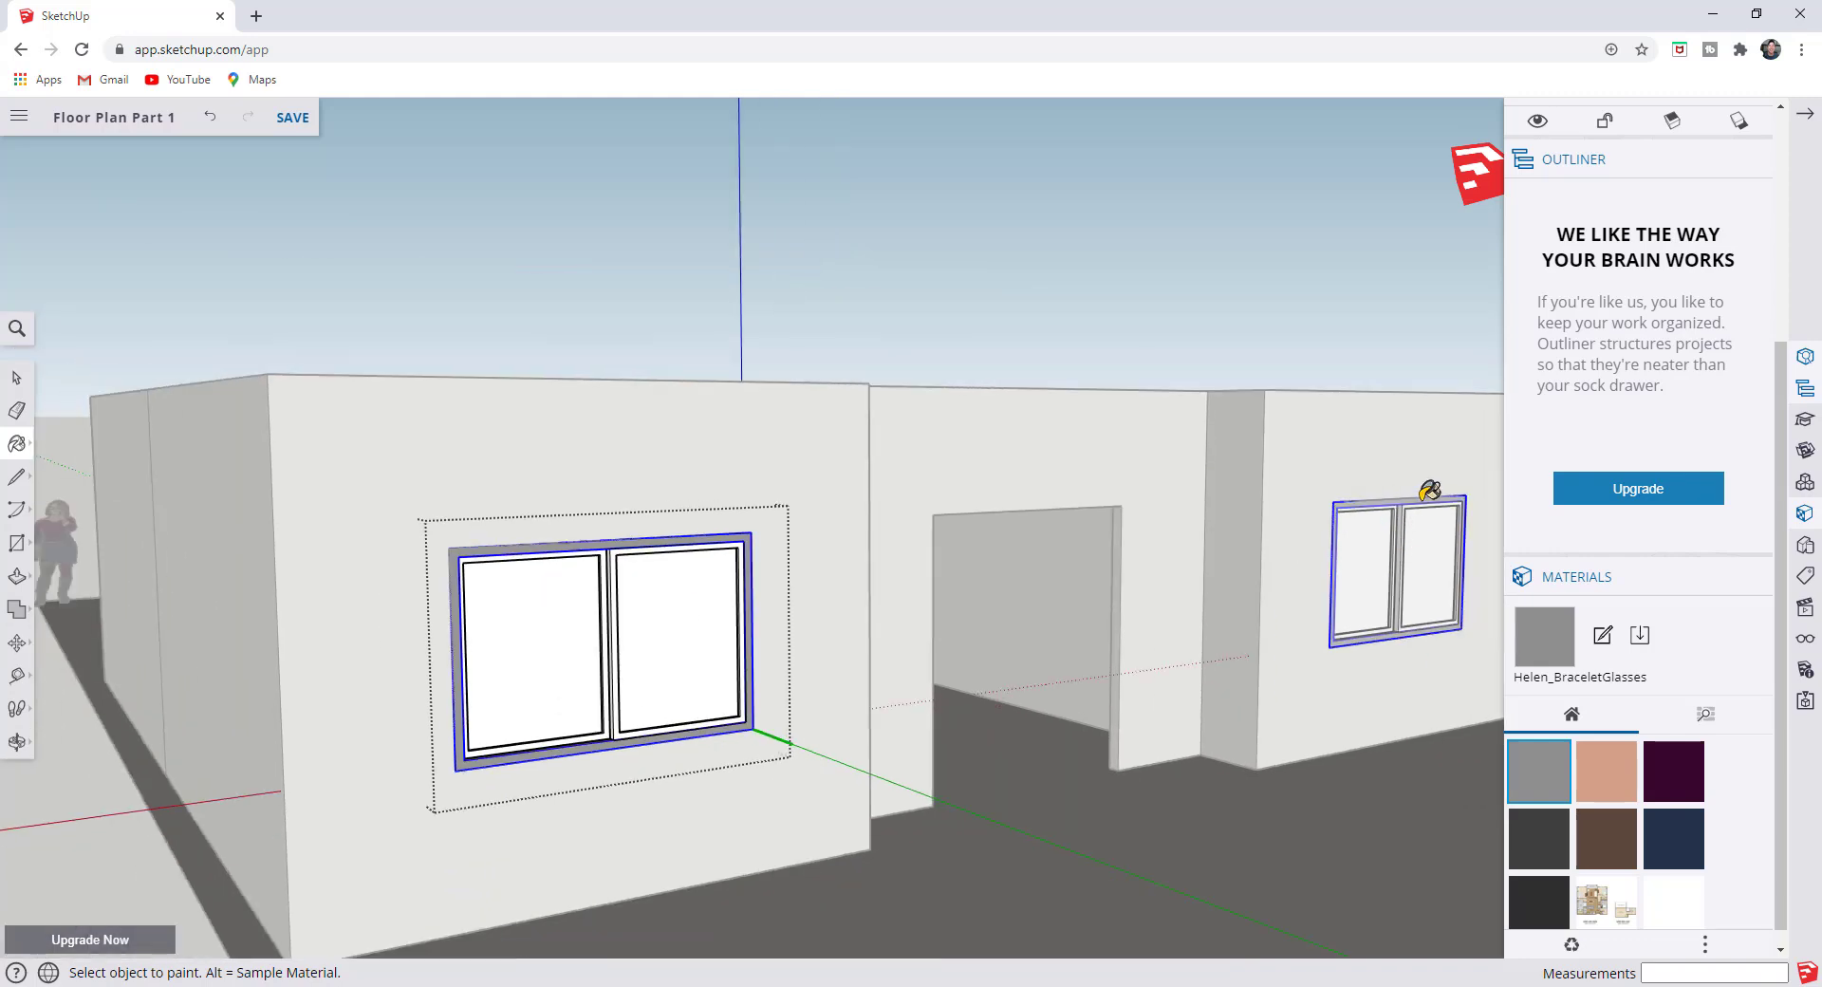
- Open the Window Pane component and paint its frame with the same grey Helen_BraceletGlasses material
{"action": "scroll", "coordinate": [744, 600], "scroll_direction": "up", "scroll_amount": 4}
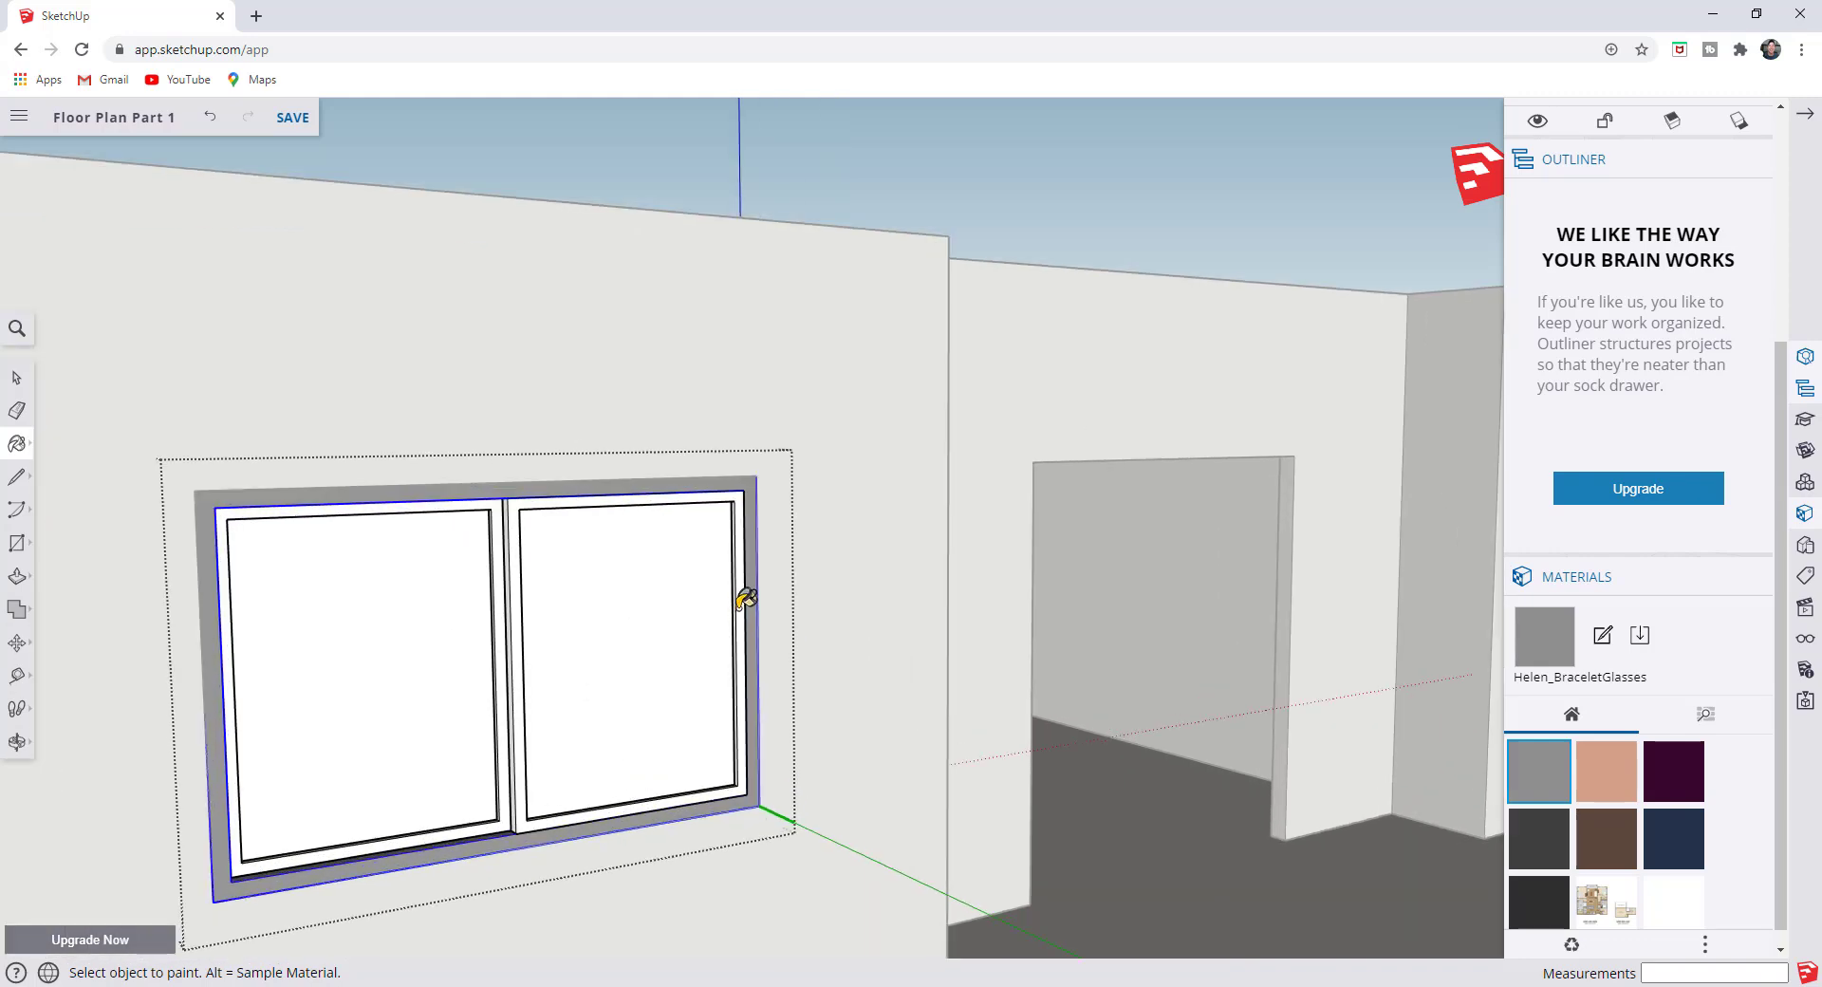
{"action": "left_click", "coordinate": [678, 522]}
{"action": "key", "text": "ctrl+z"}
{"action": "key", "text": "space"}
{"action": "double_click", "coordinate": [744, 583]}
{"action": "left_click", "coordinate": [744, 583]}
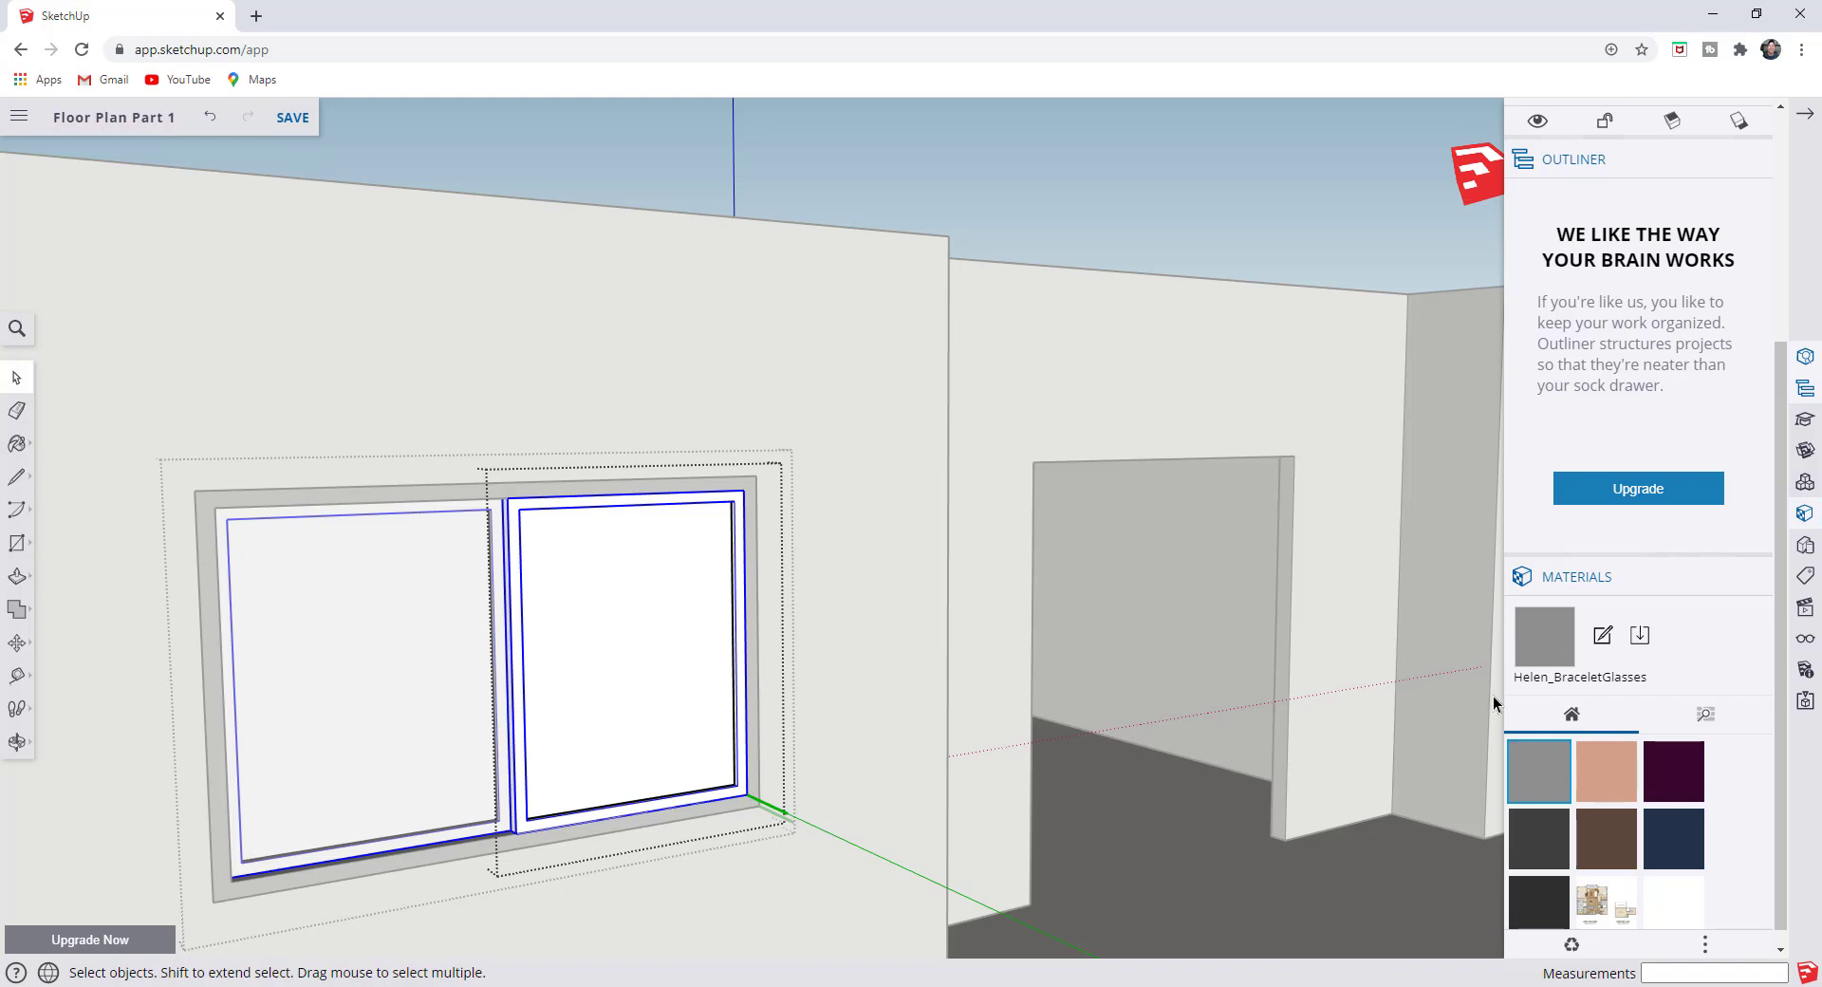
{"action": "left_click", "coordinate": [1538, 770]}
{"action": "left_click", "coordinate": [743, 575]}
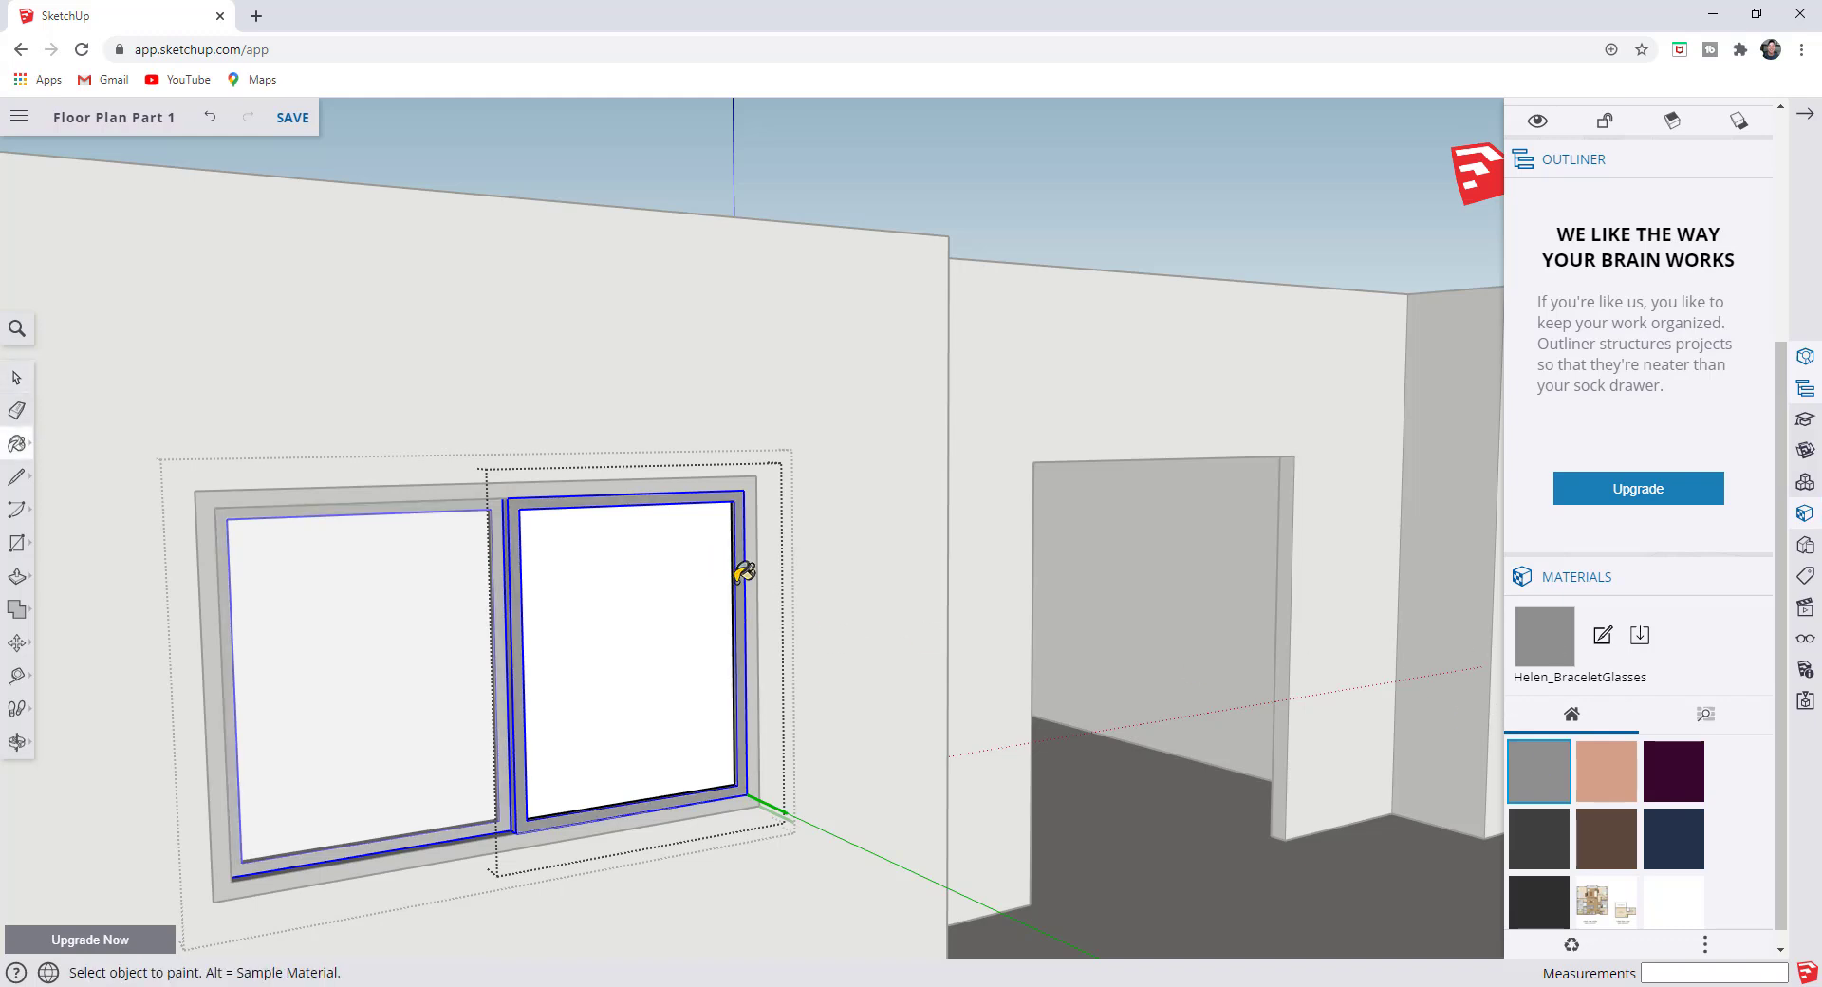
- Apply Translucent Glass Blue from the Glass and Mirrors materials to the pane's glass face, and leave the window components
{"action": "key", "text": "space"}
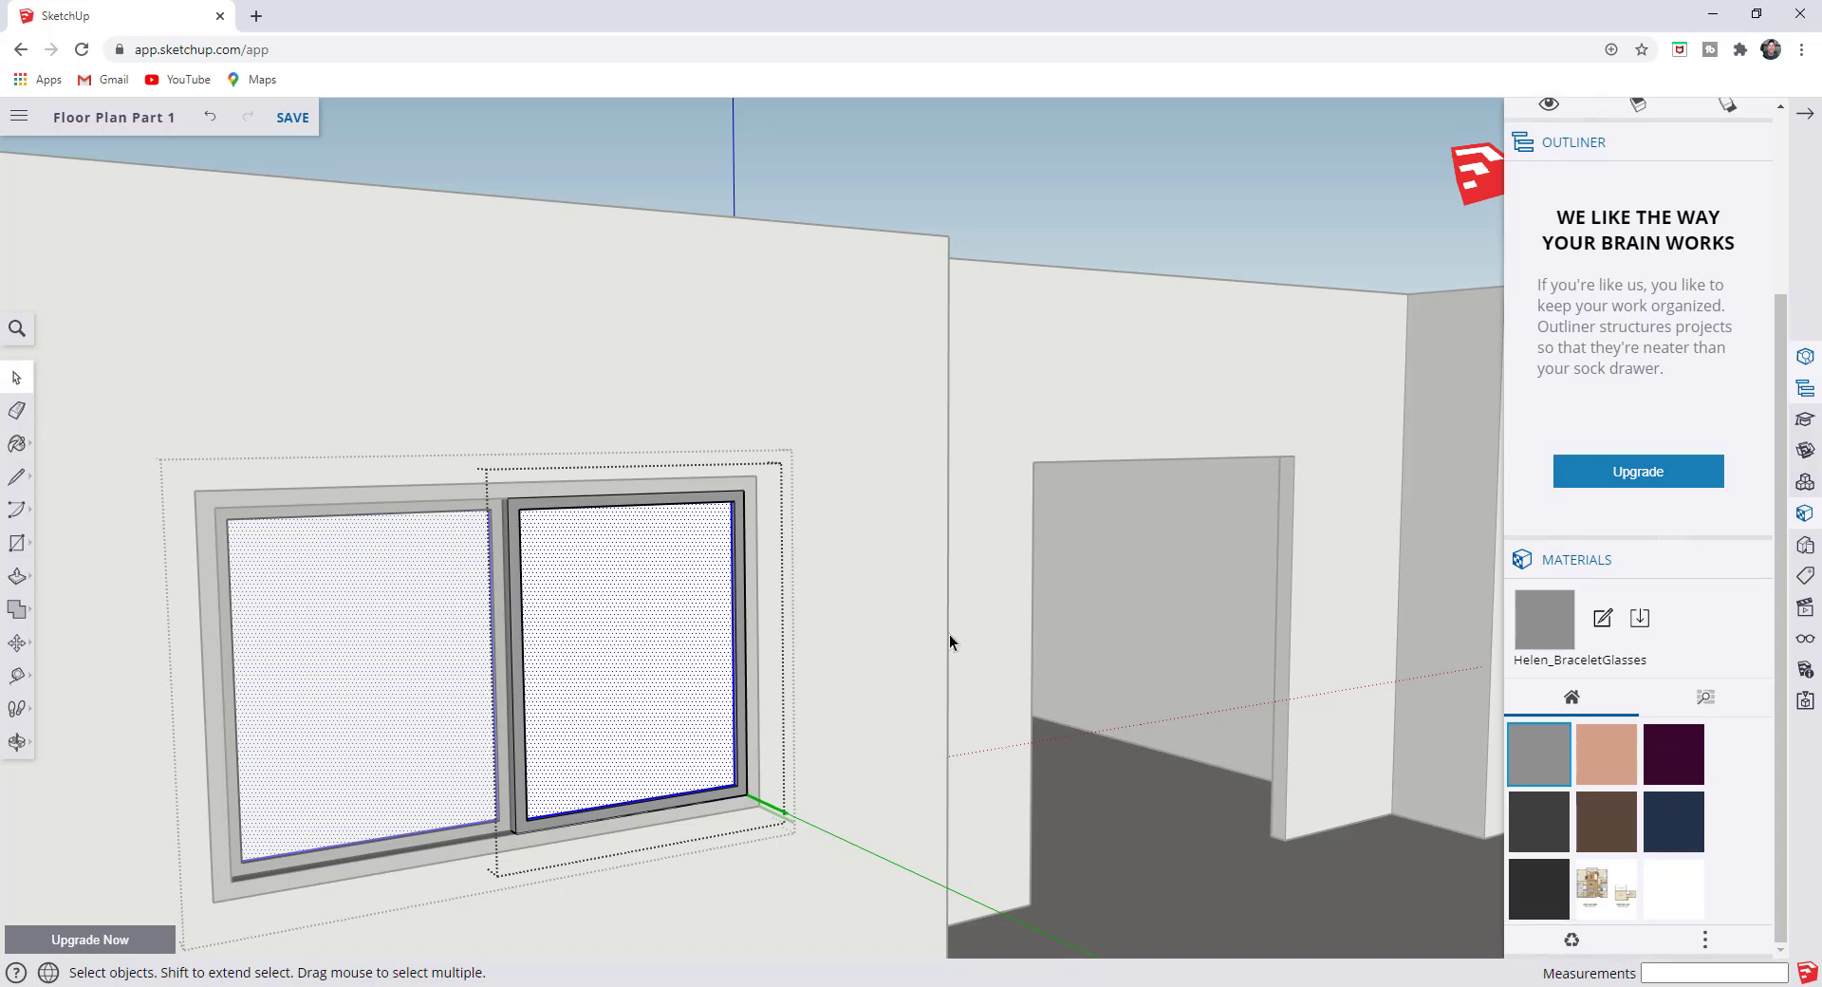
{"action": "left_click", "coordinate": [1691, 694]}
{"action": "scroll", "coordinate": [1691, 695], "scroll_direction": "down", "scroll_amount": 2}
{"action": "left_click", "coordinate": [1734, 880]}
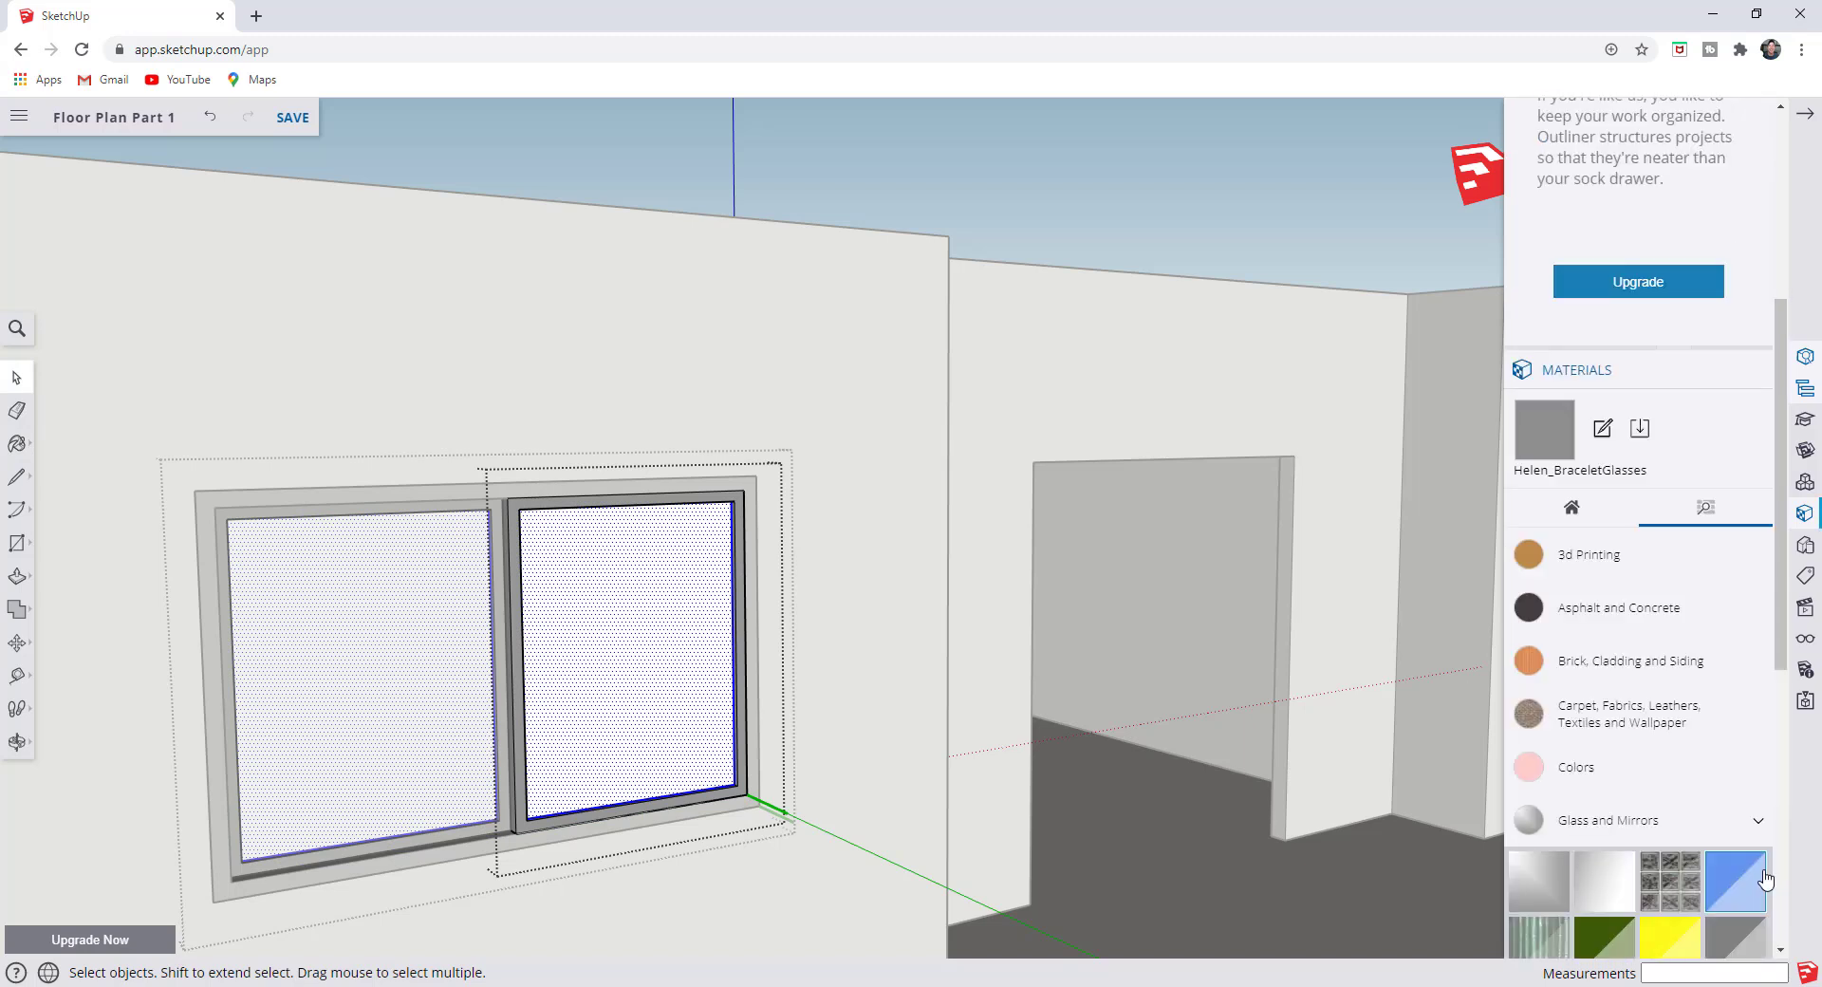
{"action": "left_click", "coordinate": [581, 618]}
{"action": "key", "text": "space"}
{"action": "scroll", "coordinate": [879, 591], "scroll_direction": "down", "scroll_amount": 10}
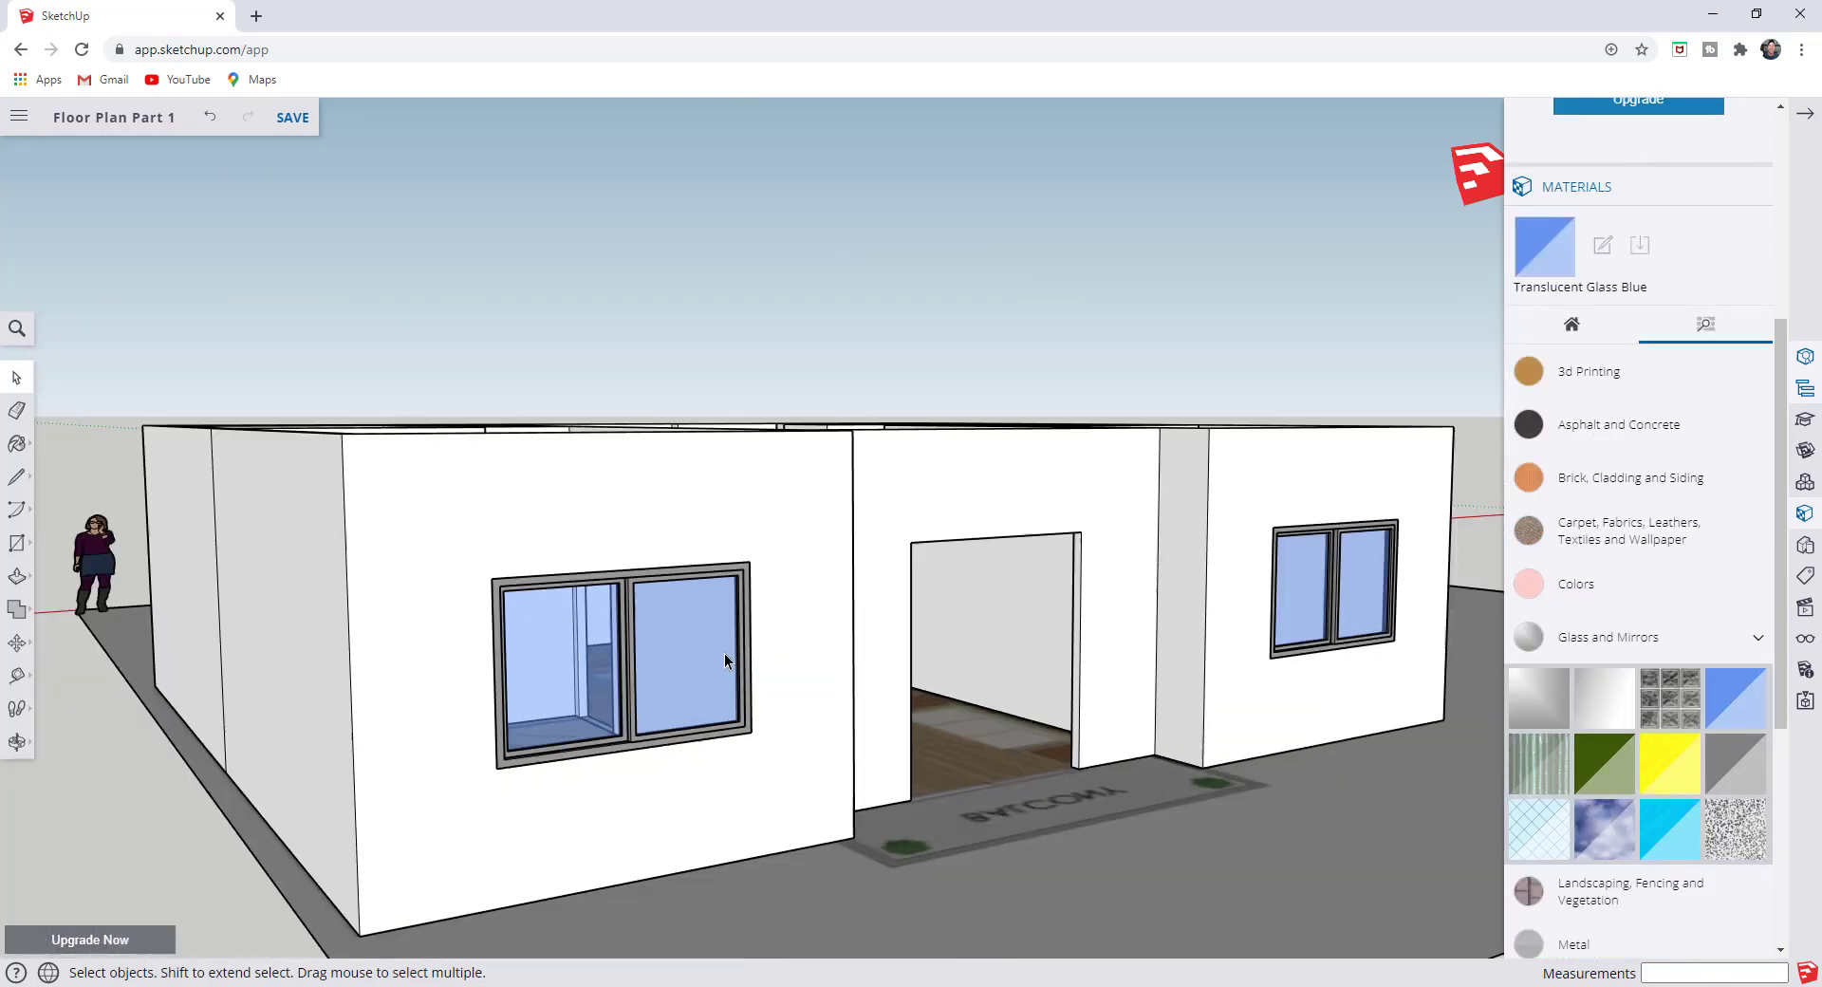
- Save the model, return the materials browser to the in-model materials, and collapse it
{"action": "middle_click_drag", "start_coordinate": [725, 653], "coordinate": [583, 708]}
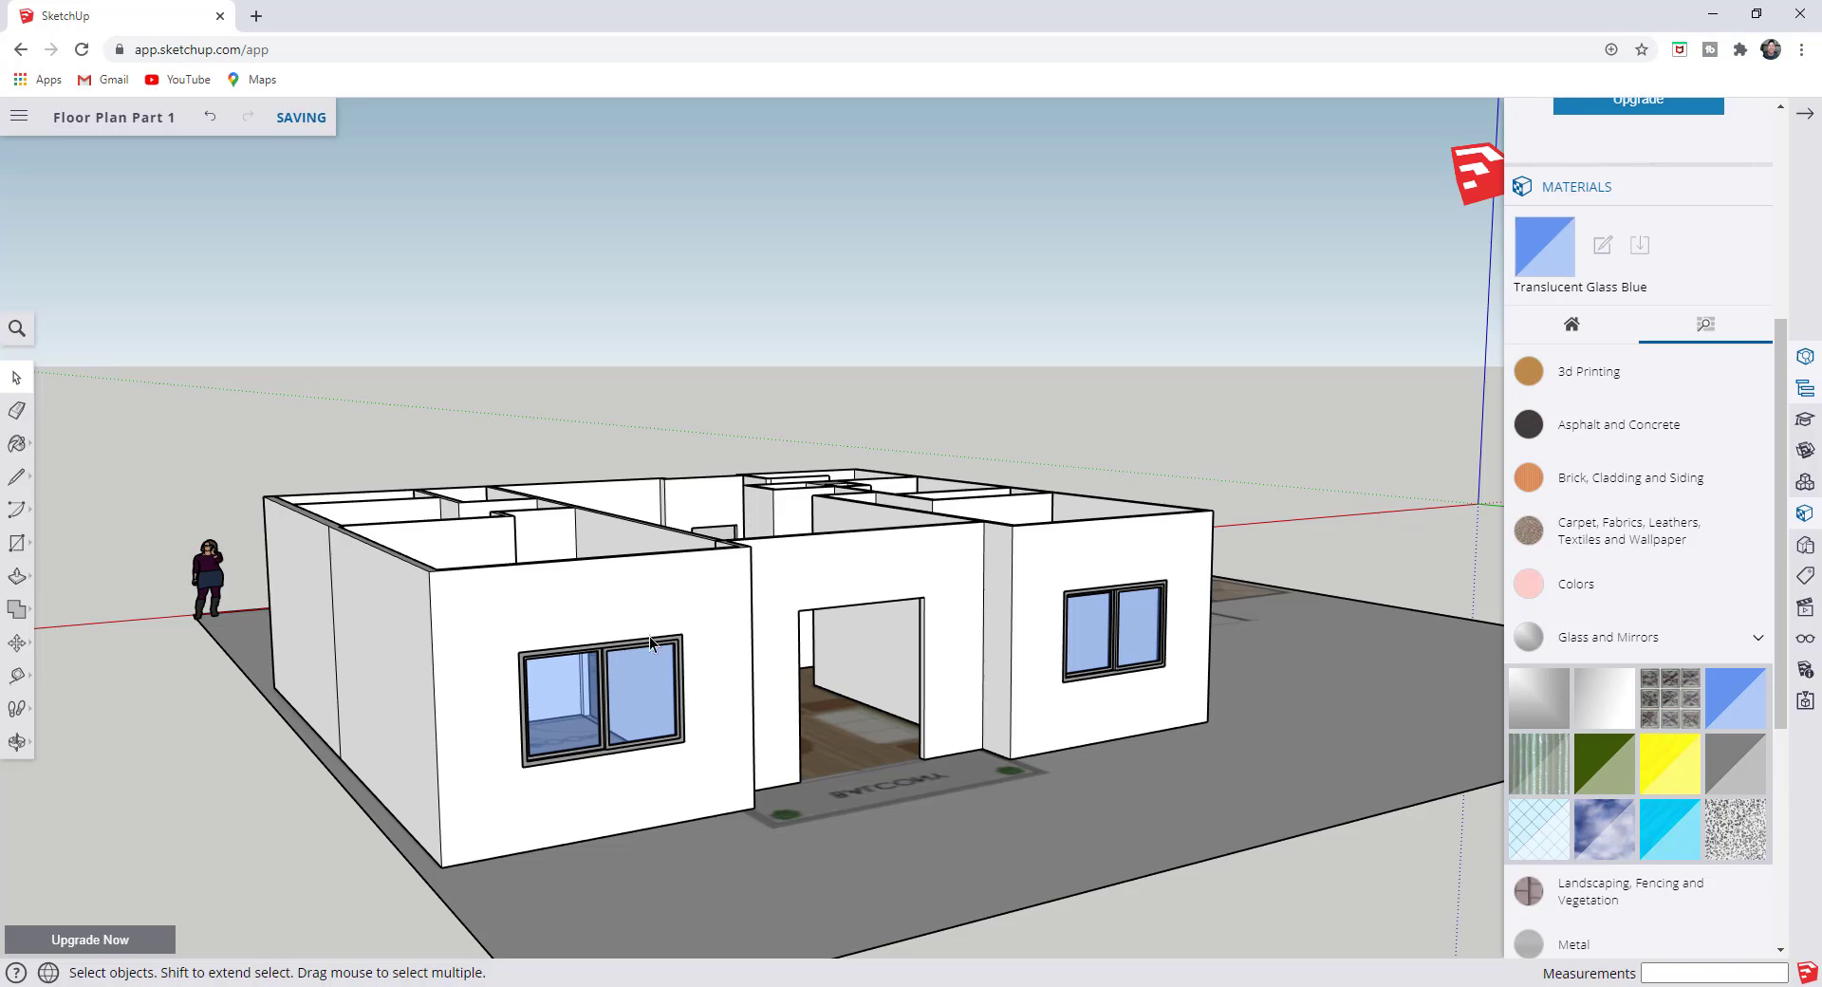
{"action": "middle_click_drag", "start_coordinate": [811, 586], "coordinate": [859, 596]}
{"action": "middle_click_drag", "start_coordinate": [778, 683], "coordinate": [833, 560]}
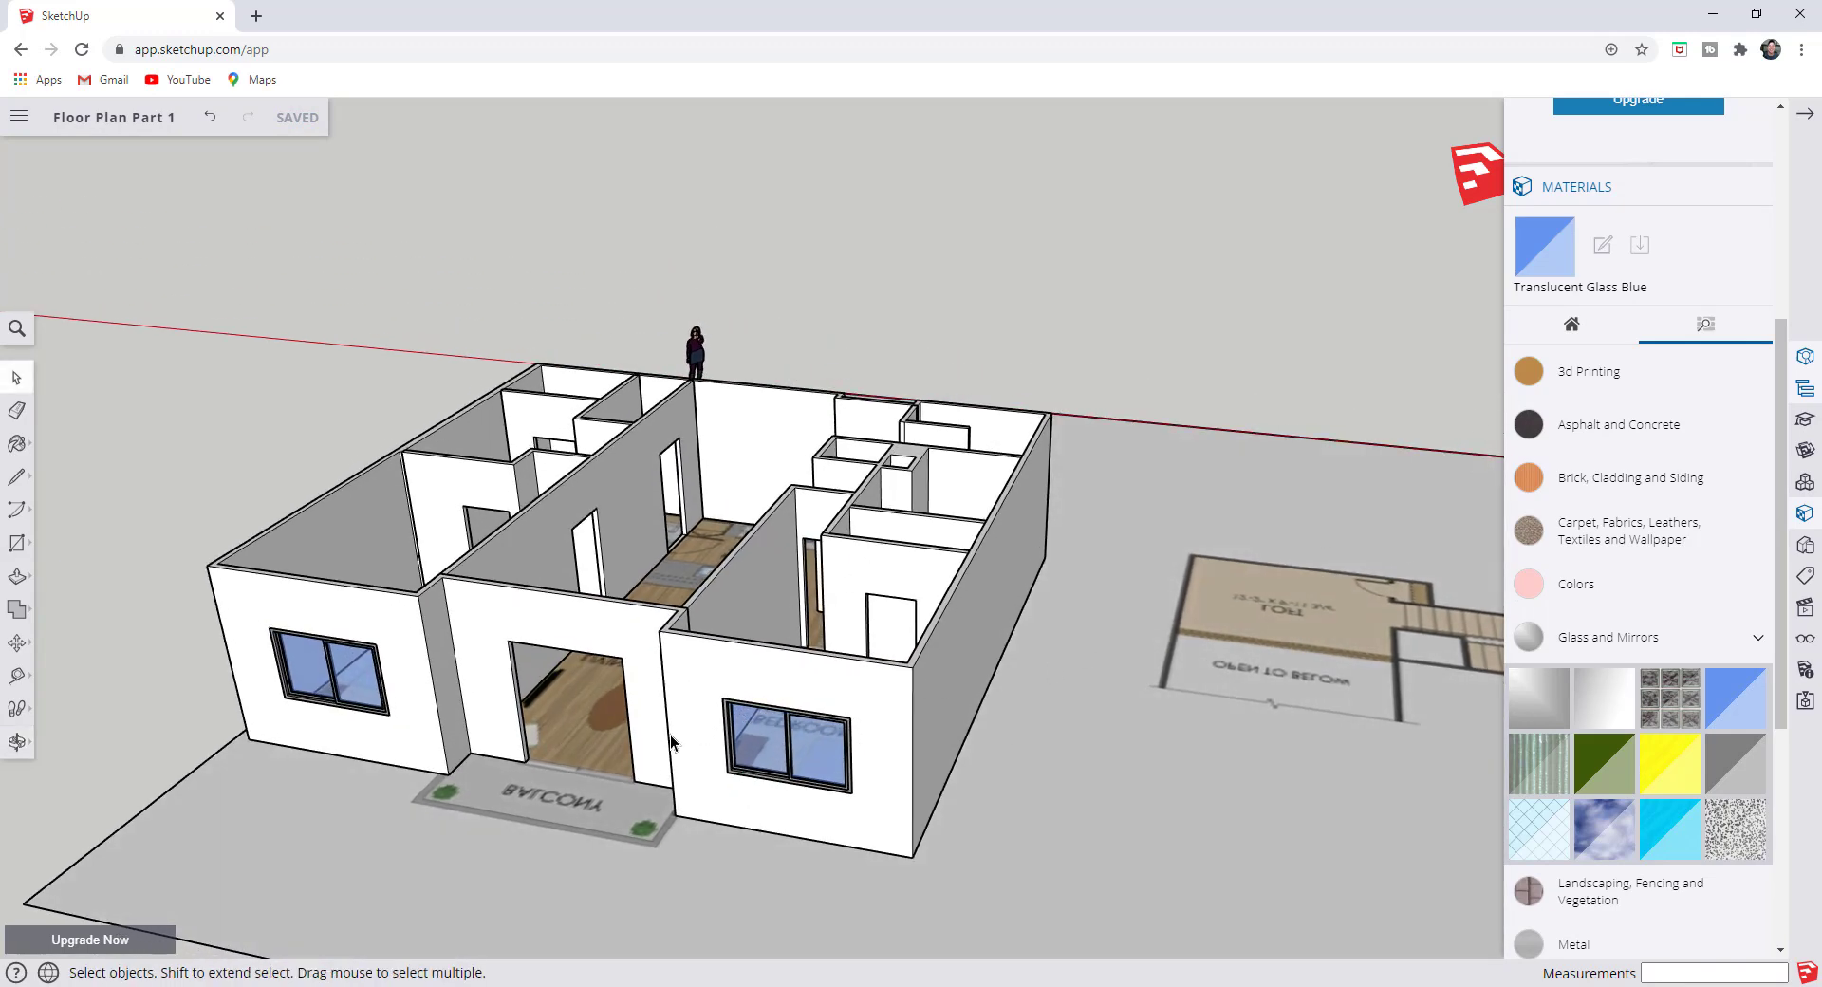
{"action": "left_click", "coordinate": [1571, 326]}
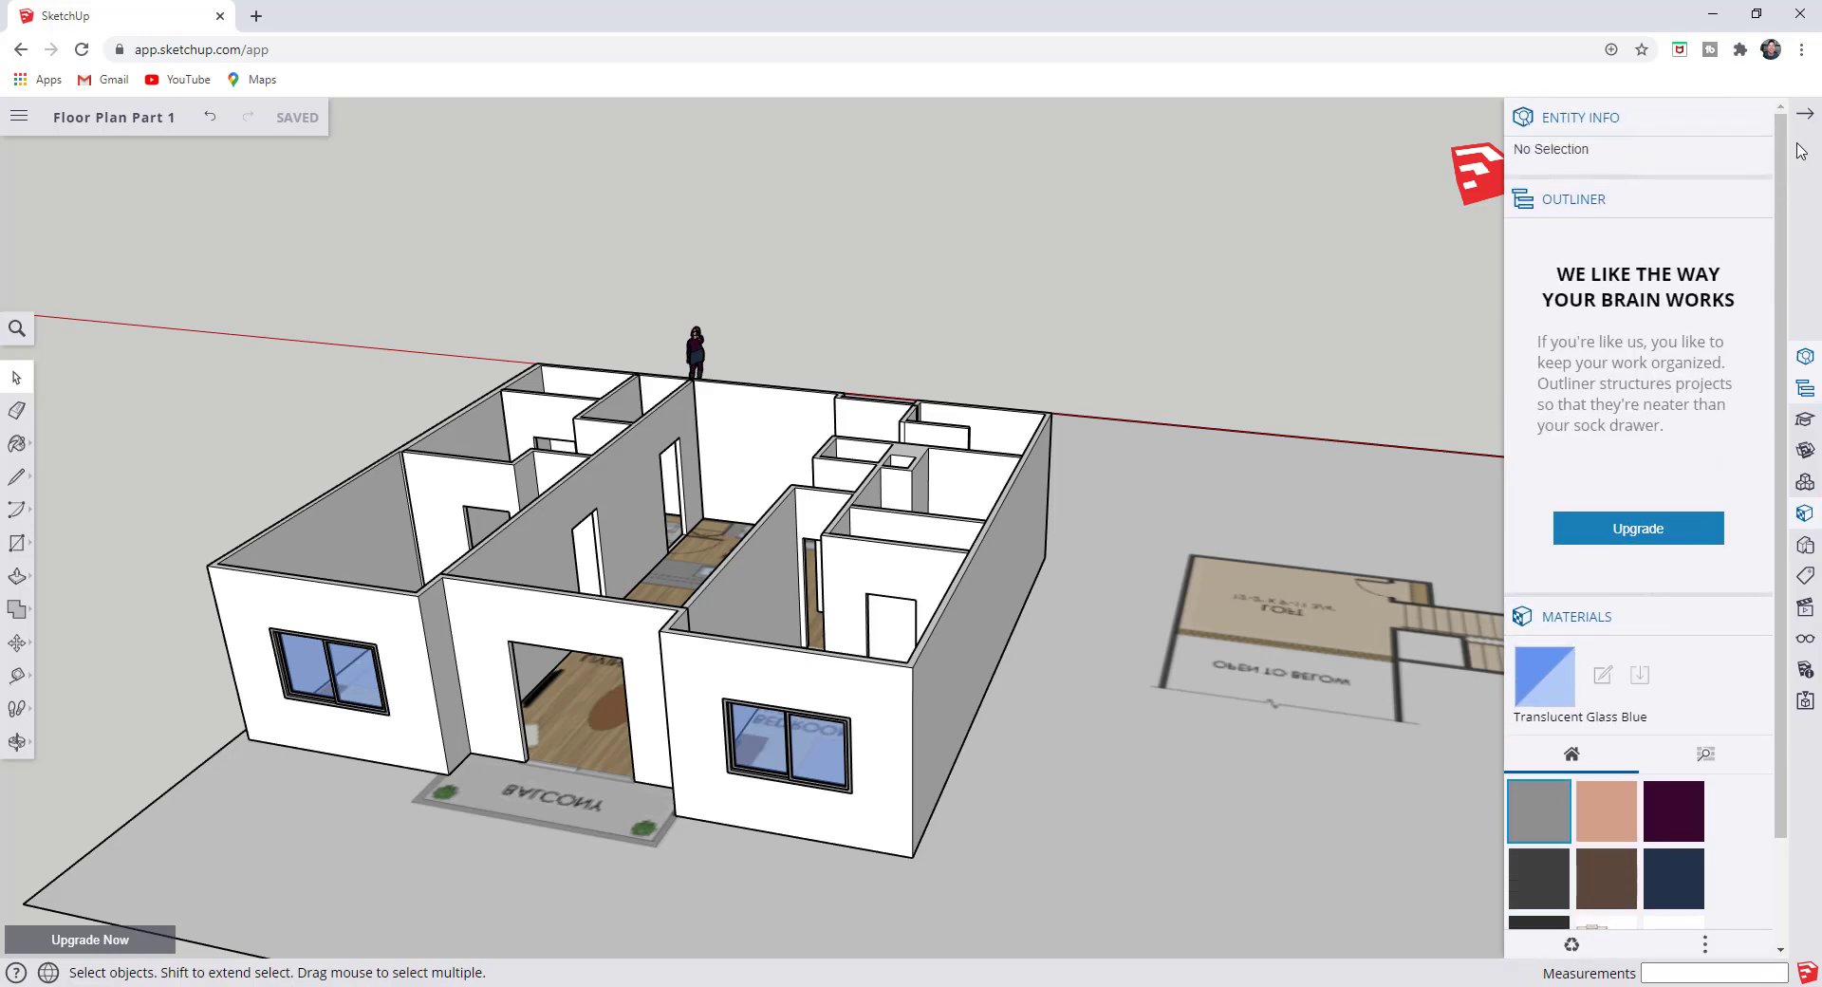
{"action": "left_click", "coordinate": [1804, 114]}
- Examine the interior door openings along the living and dining area wall
{"action": "middle_click_drag", "start_coordinate": [793, 582], "coordinate": [539, 630]}
{"action": "scroll", "coordinate": [605, 516], "scroll_direction": "up", "scroll_amount": 5}
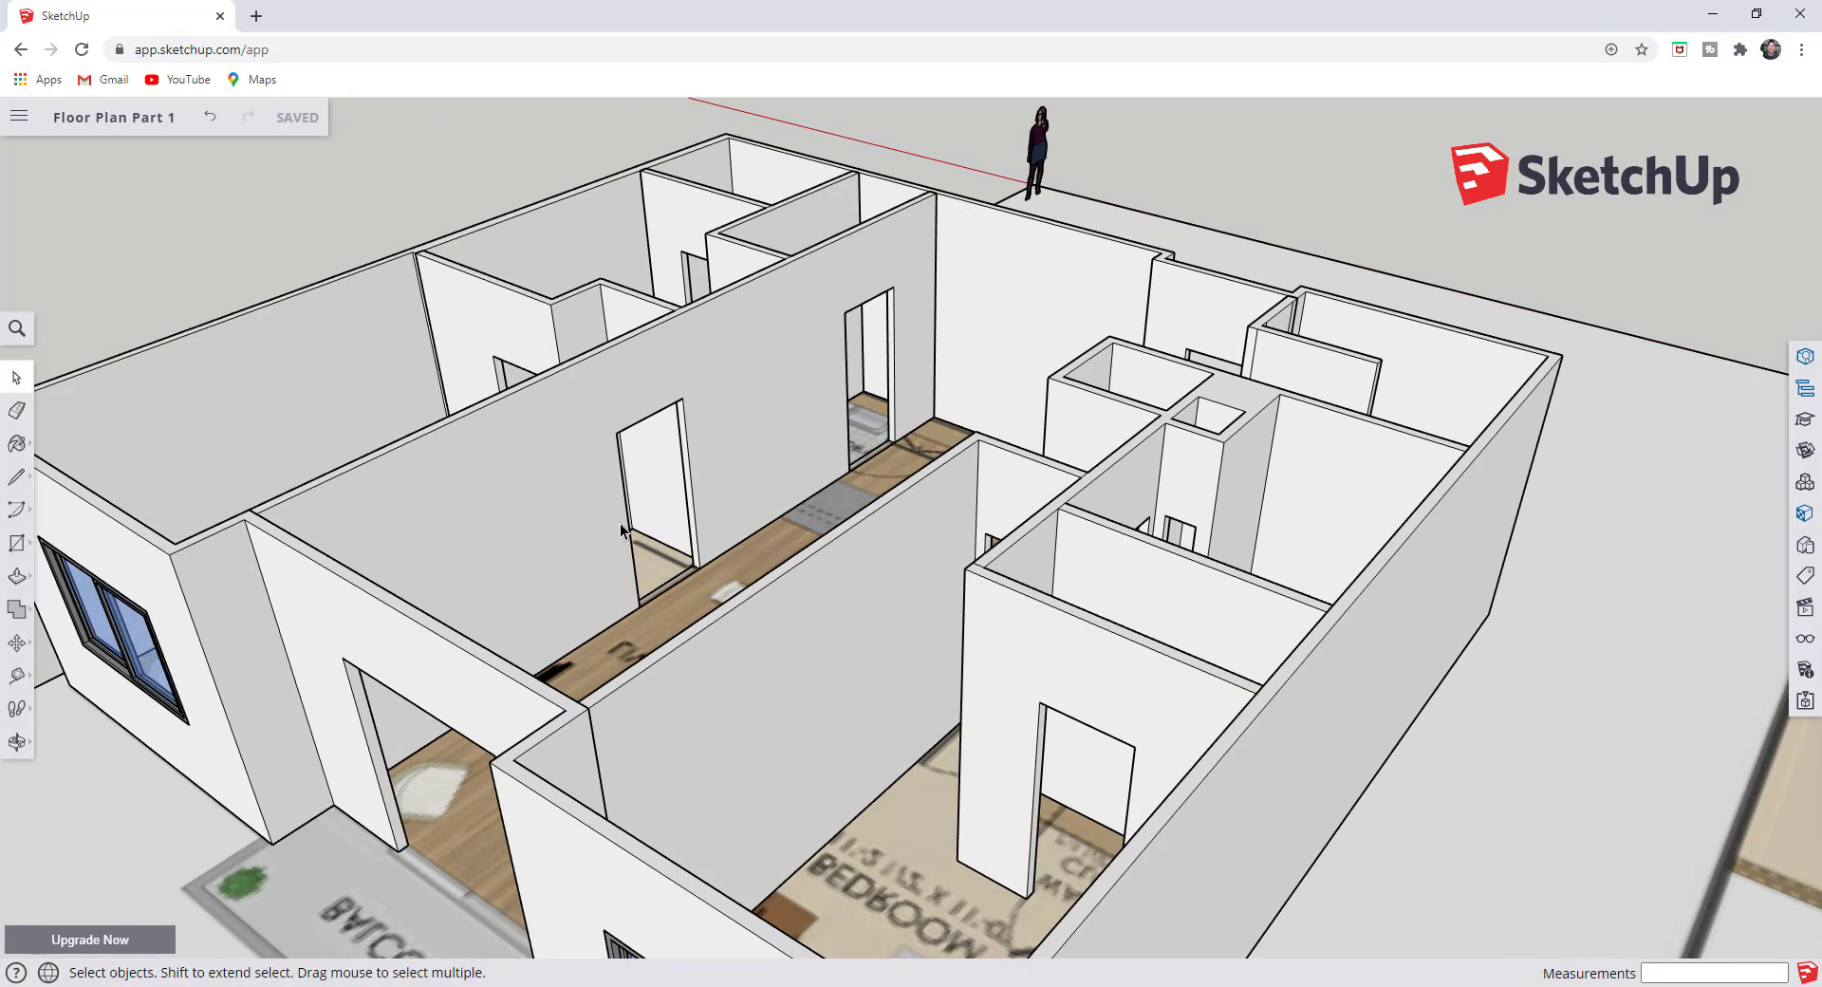
{"action": "scroll", "coordinate": [653, 543], "scroll_direction": "up", "scroll_amount": 3}
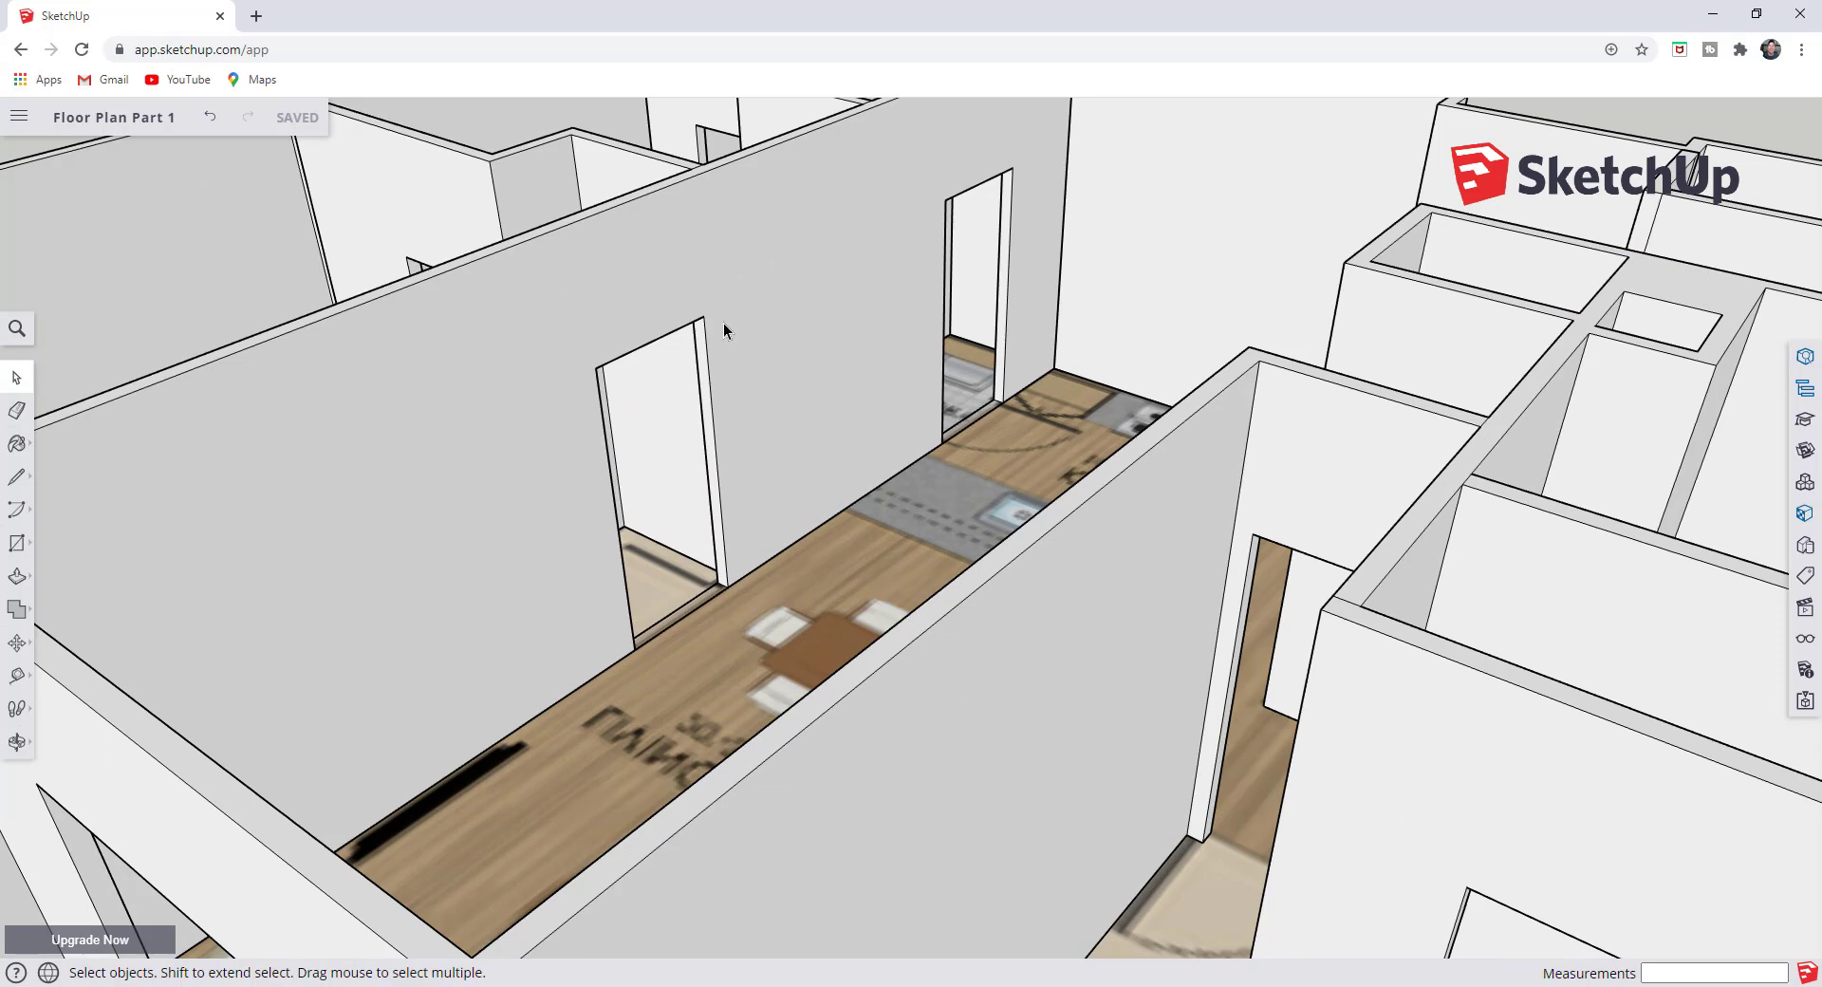
{"action": "scroll", "coordinate": [712, 332], "scroll_direction": "down", "scroll_amount": 5}
{"action": "scroll", "coordinate": [702, 479], "scroll_direction": "up", "scroll_amount": 5}
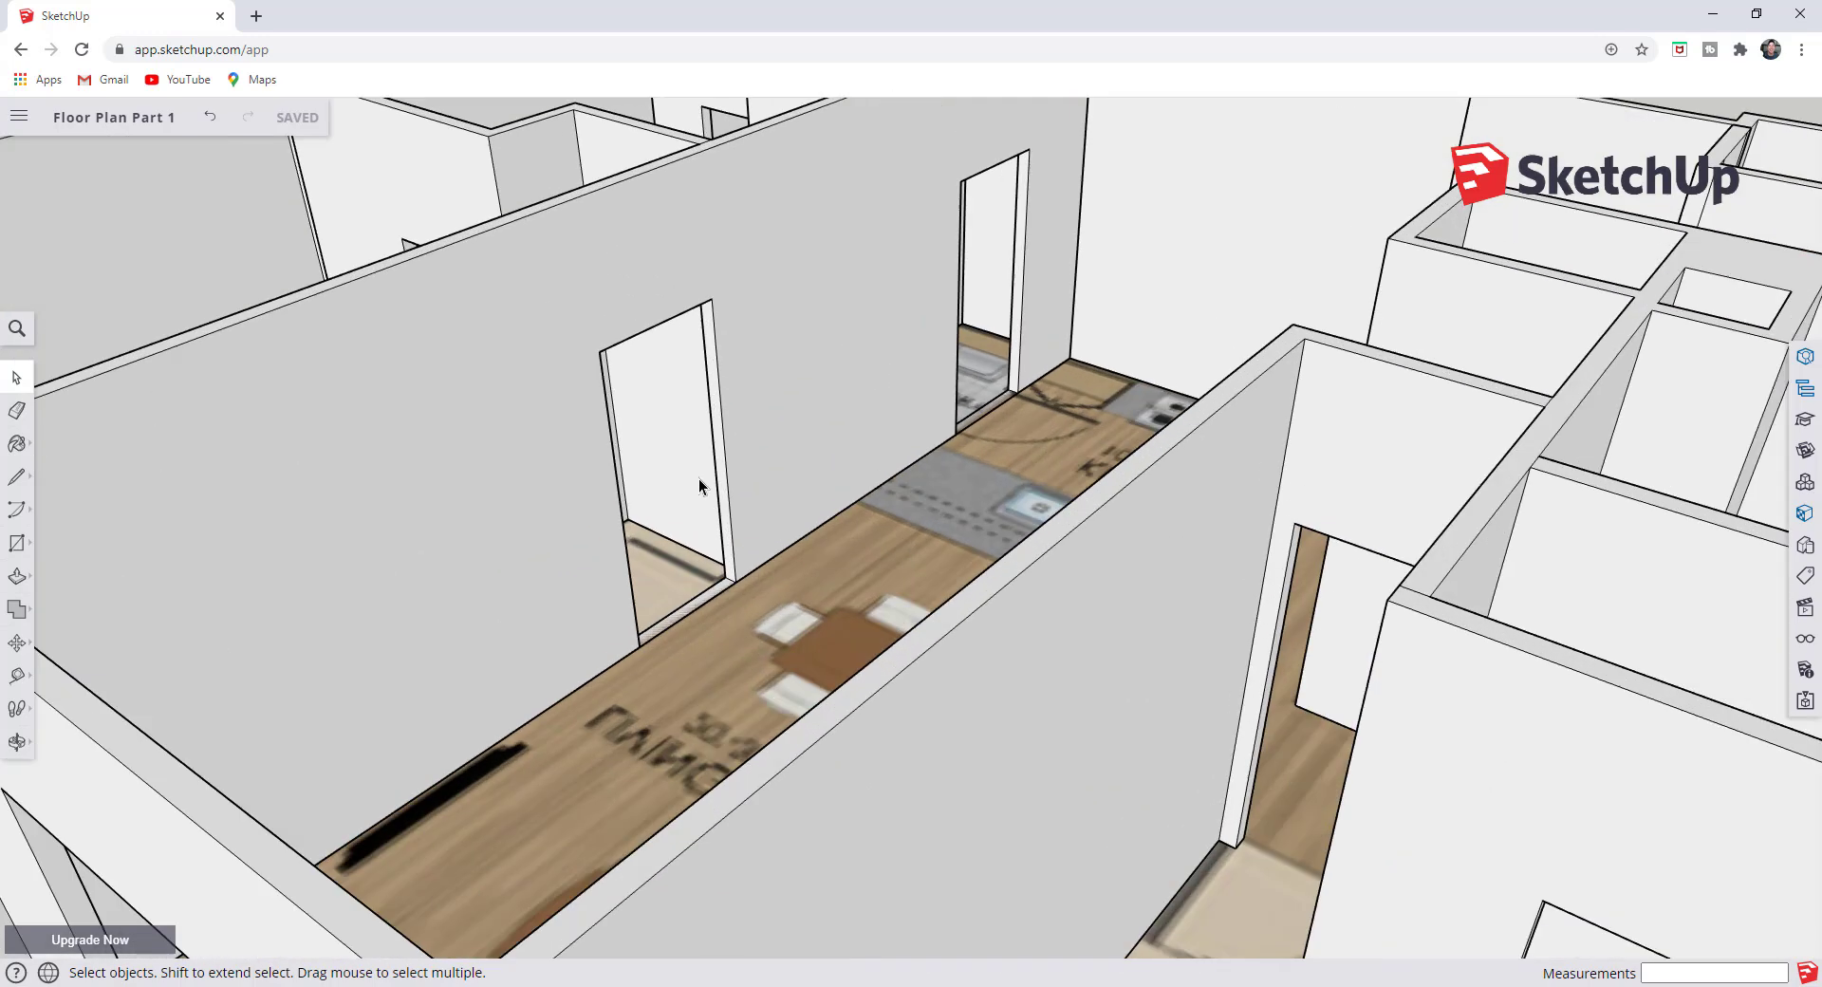
{"action": "middle_click_drag", "start_coordinate": [664, 619], "coordinate": [699, 589]}
{"action": "scroll", "coordinate": [699, 589], "scroll_direction": "down", "scroll_amount": 10}
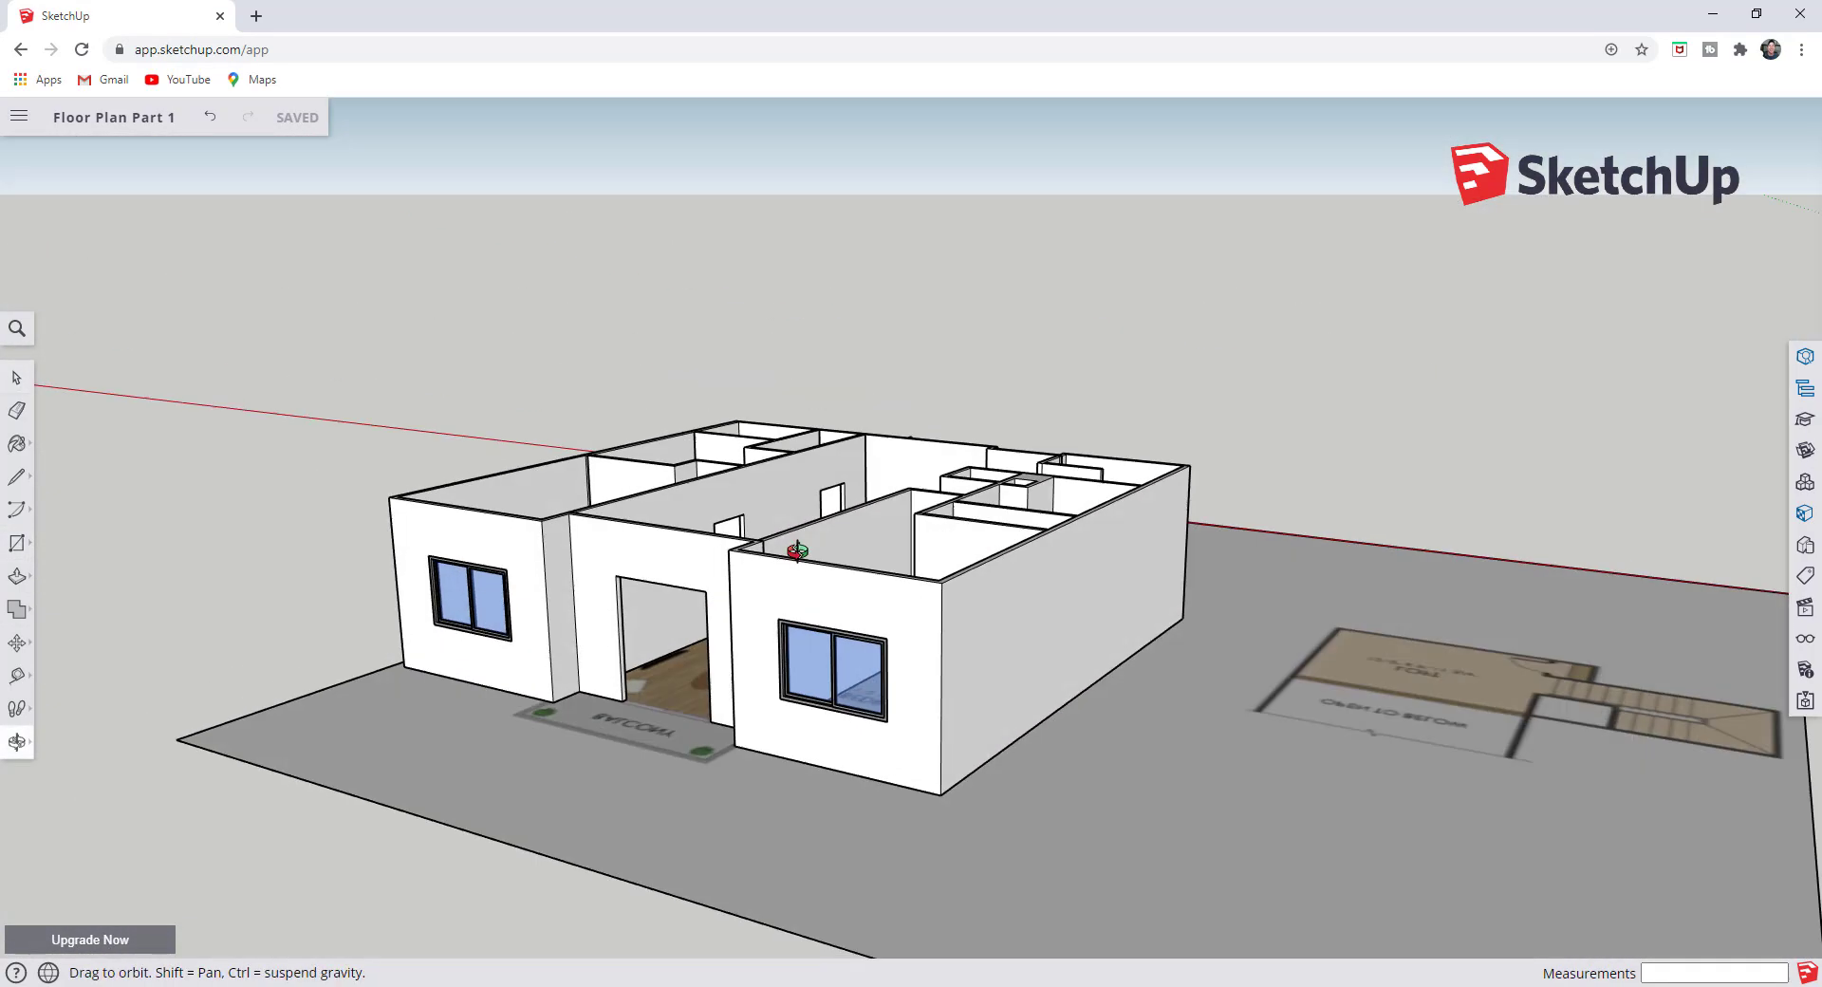
- Select both External Window instances on the front walls and examine them together
{"action": "key", "text": "space"}
{"action": "left_click", "coordinate": [798, 649]}
{"action": "left_click", "coordinate": [465, 593], "text": "shift"}
{"action": "middle_click_drag", "start_coordinate": [552, 590], "coordinate": [930, 643]}
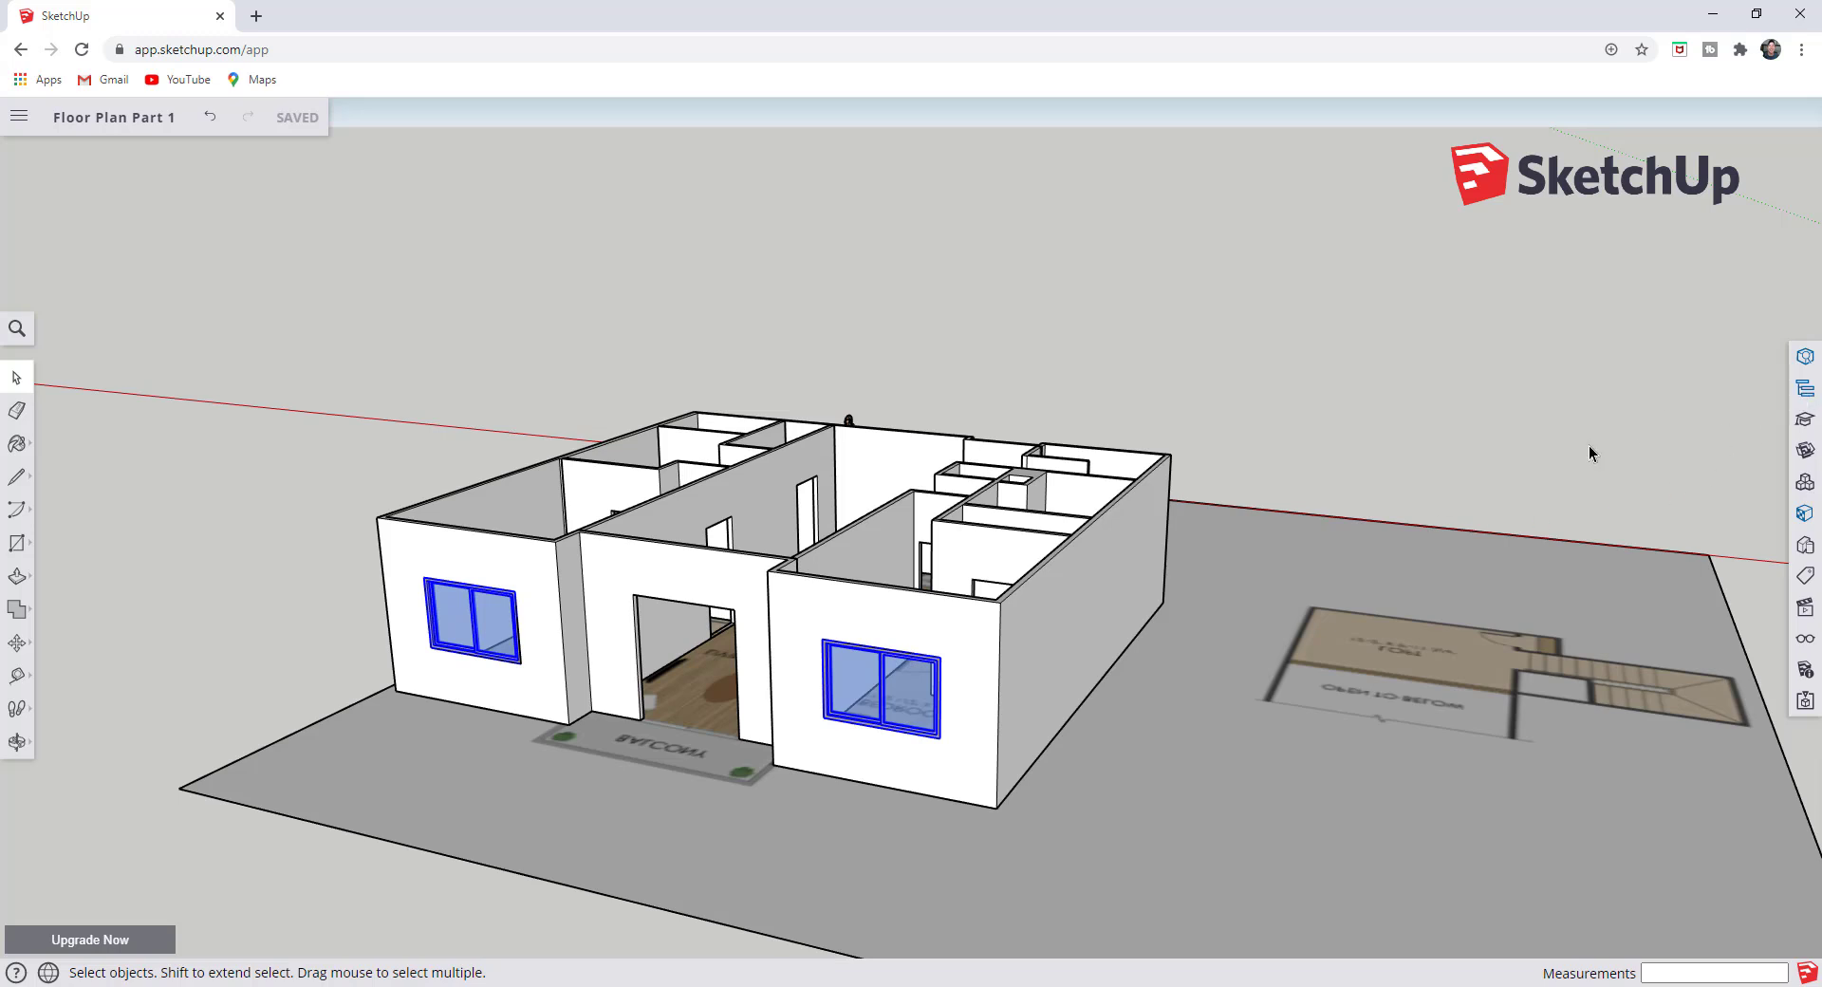
{"action": "middle_click_drag", "start_coordinate": [969, 510], "coordinate": [760, 577]}
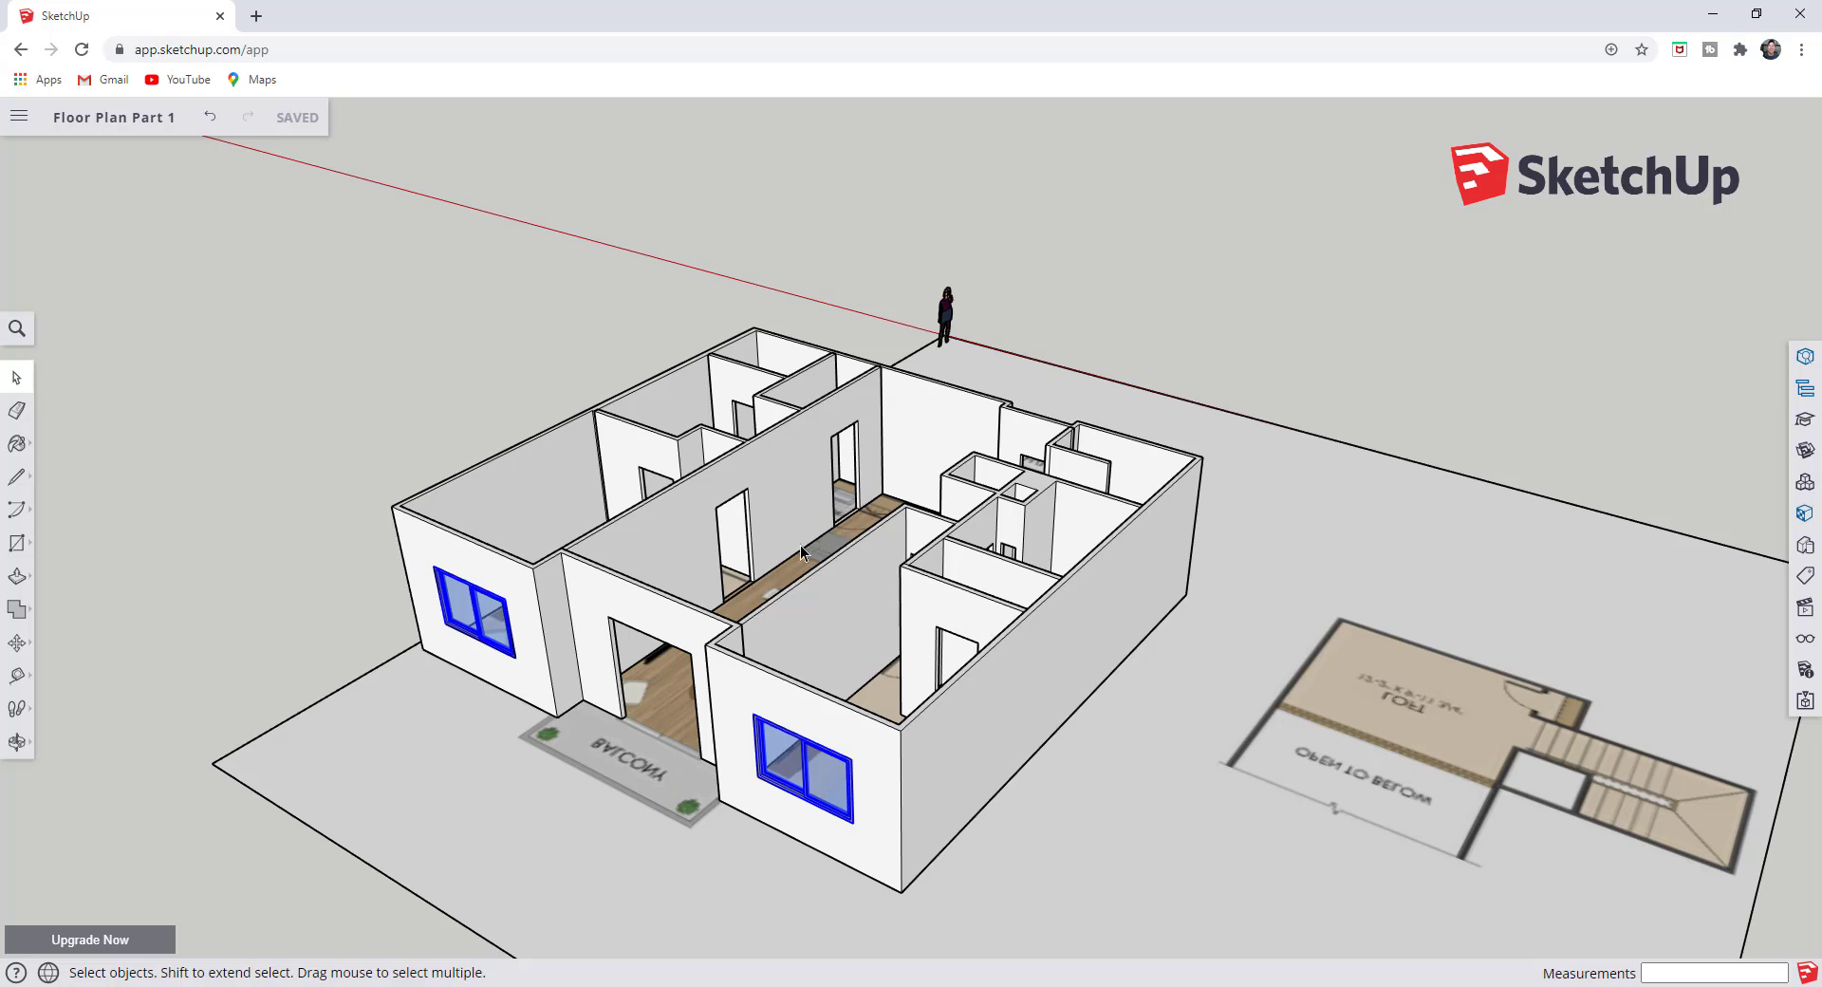
{"action": "scroll", "coordinate": [764, 575], "scroll_direction": "up", "scroll_amount": 3}
{"action": "scroll", "coordinate": [763, 511], "scroll_direction": "down", "scroll_amount": 2}
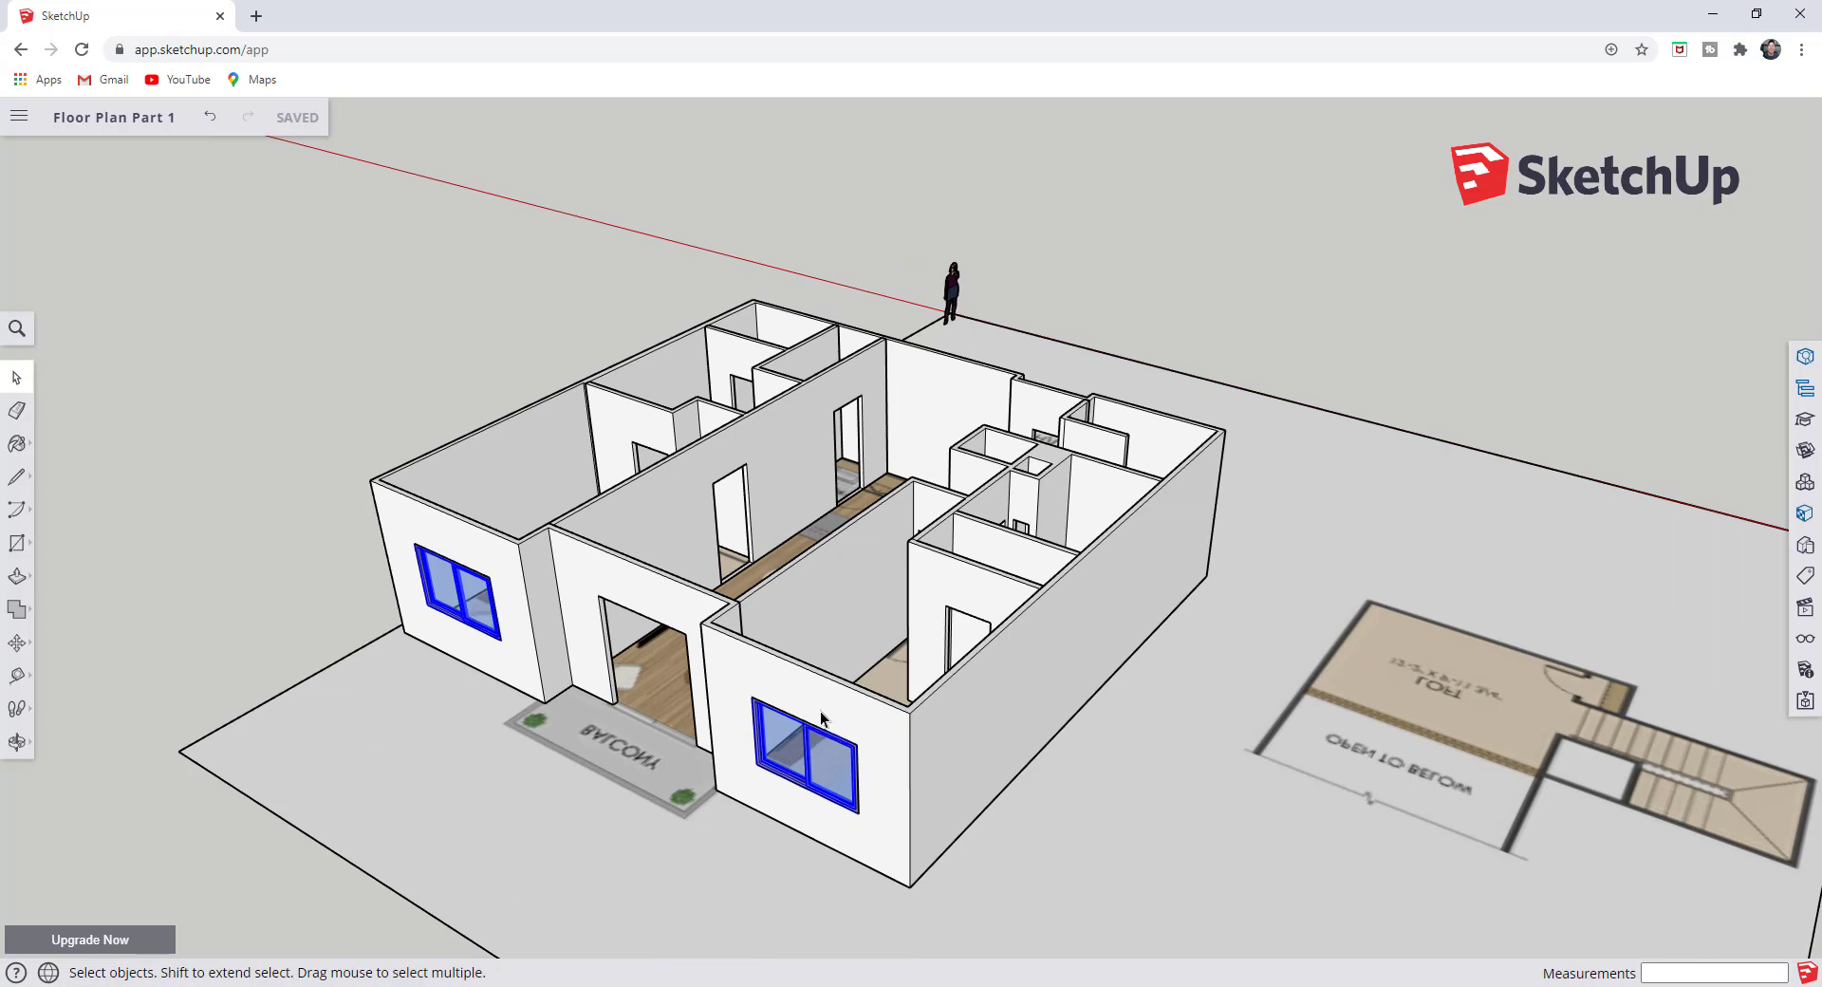
- Draw a 7' by 3' rectangle filling the interior doorway beside the dining area, and reverse its face
{"action": "scroll", "coordinate": [724, 520], "scroll_direction": "up", "scroll_amount": 3}
{"action": "middle_click_drag", "start_coordinate": [810, 550], "coordinate": [721, 531]}
{"action": "scroll", "coordinate": [702, 529], "scroll_direction": "up", "scroll_amount": 5}
{"action": "scroll", "coordinate": [791, 537], "scroll_direction": "up", "scroll_amount": 3}
{"action": "key", "text": "r"}
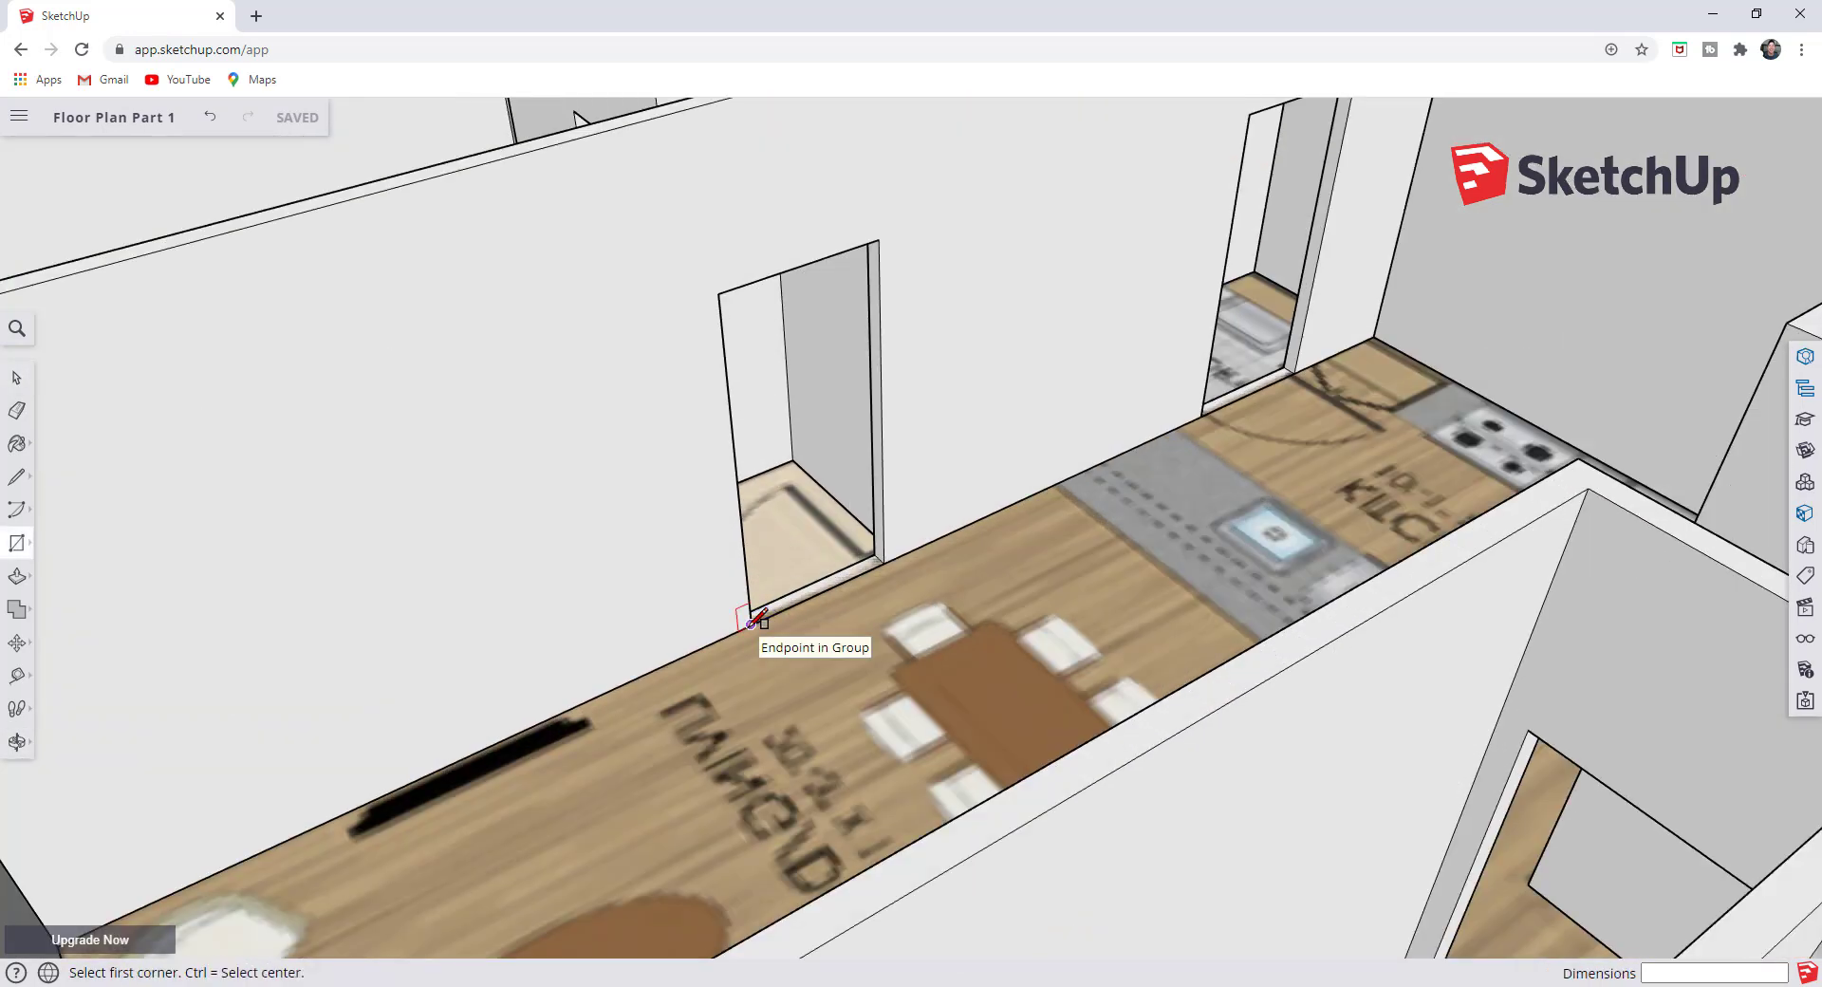
{"action": "left_click", "coordinate": [751, 621]}
{"action": "left_click", "coordinate": [878, 239]}
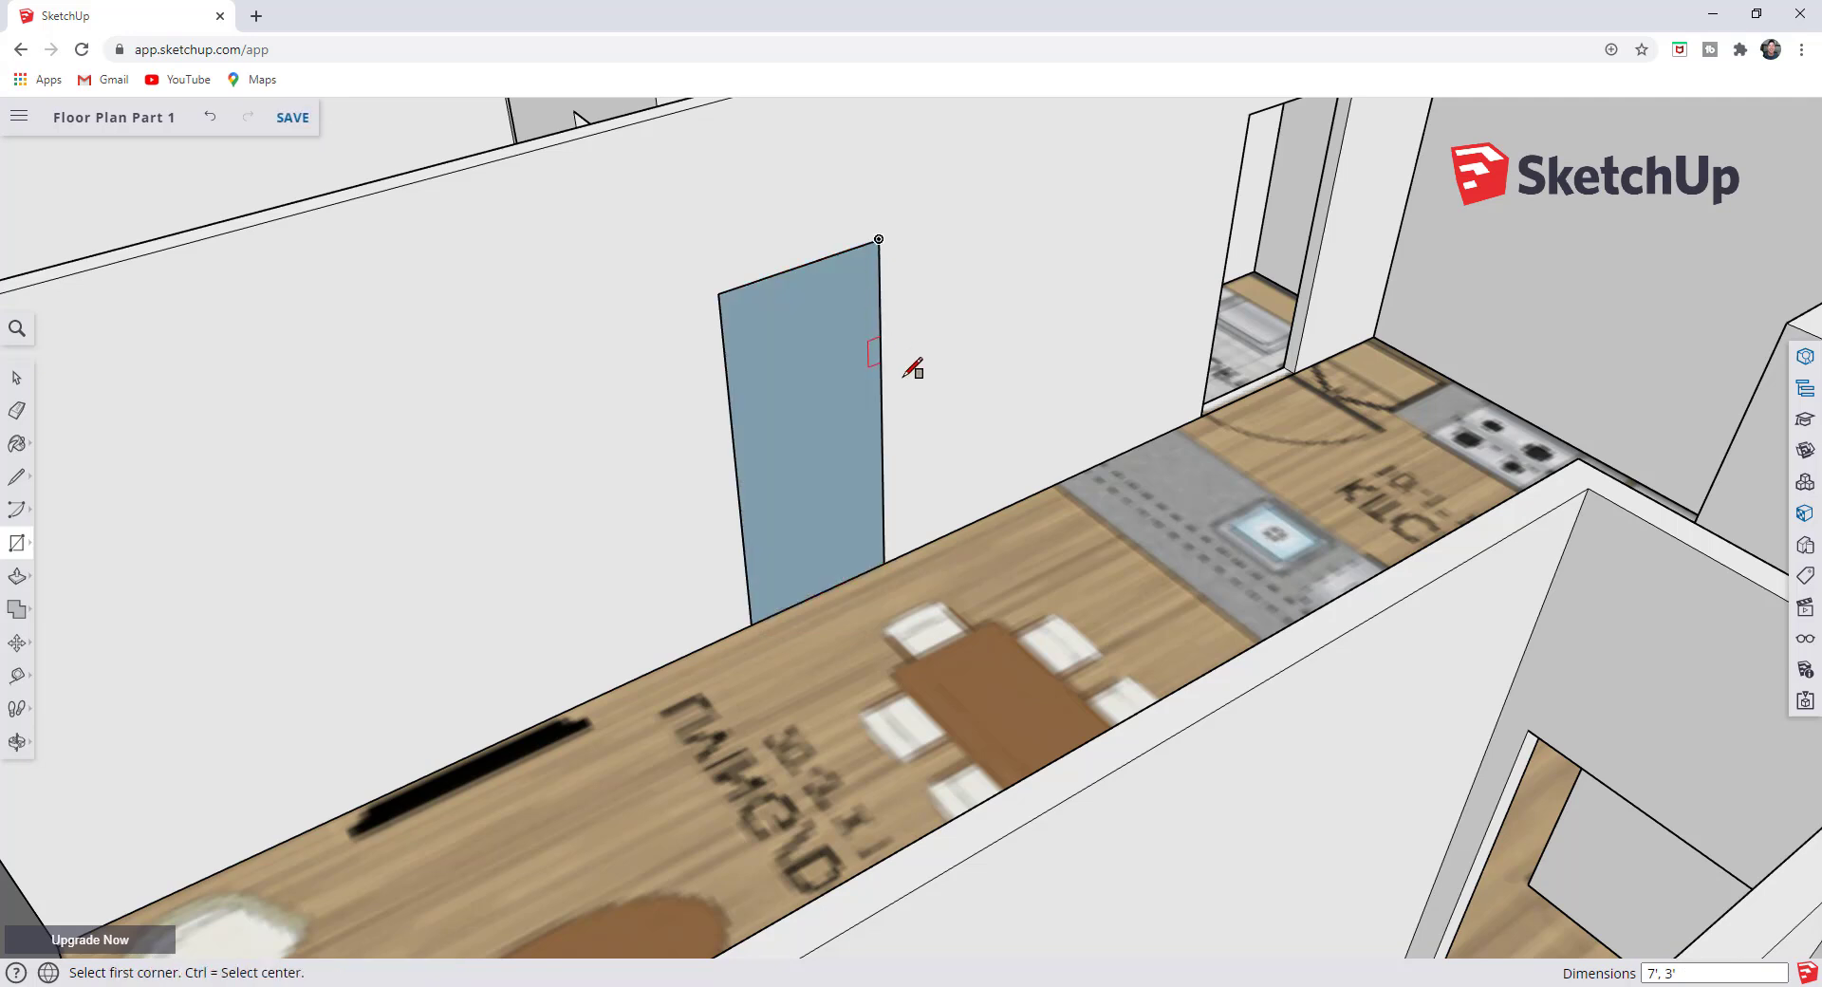
{"action": "key", "text": "space"}
{"action": "right_click", "coordinate": [835, 343]}
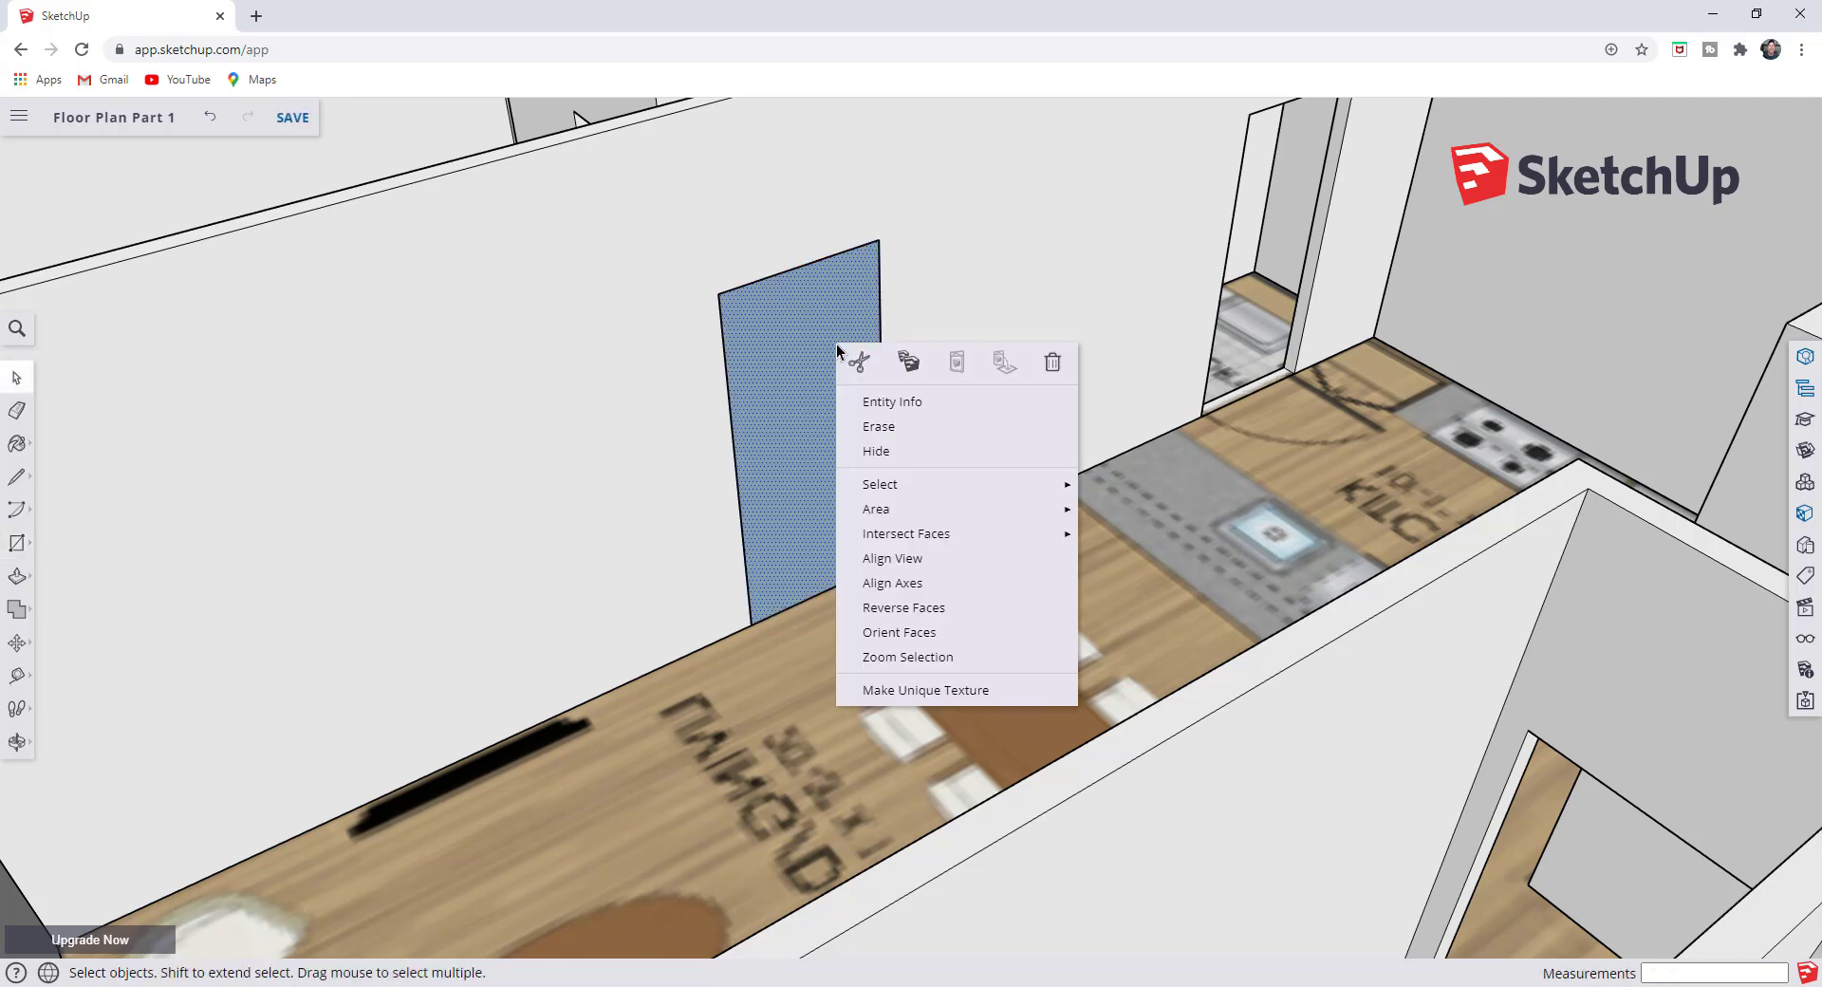
{"action": "left_click", "coordinate": [934, 610]}
- Offset the doorway rectangle's edges inward by 2 inches to outline the door frame
{"action": "scroll", "coordinate": [783, 350], "scroll_direction": "up", "scroll_amount": 3}
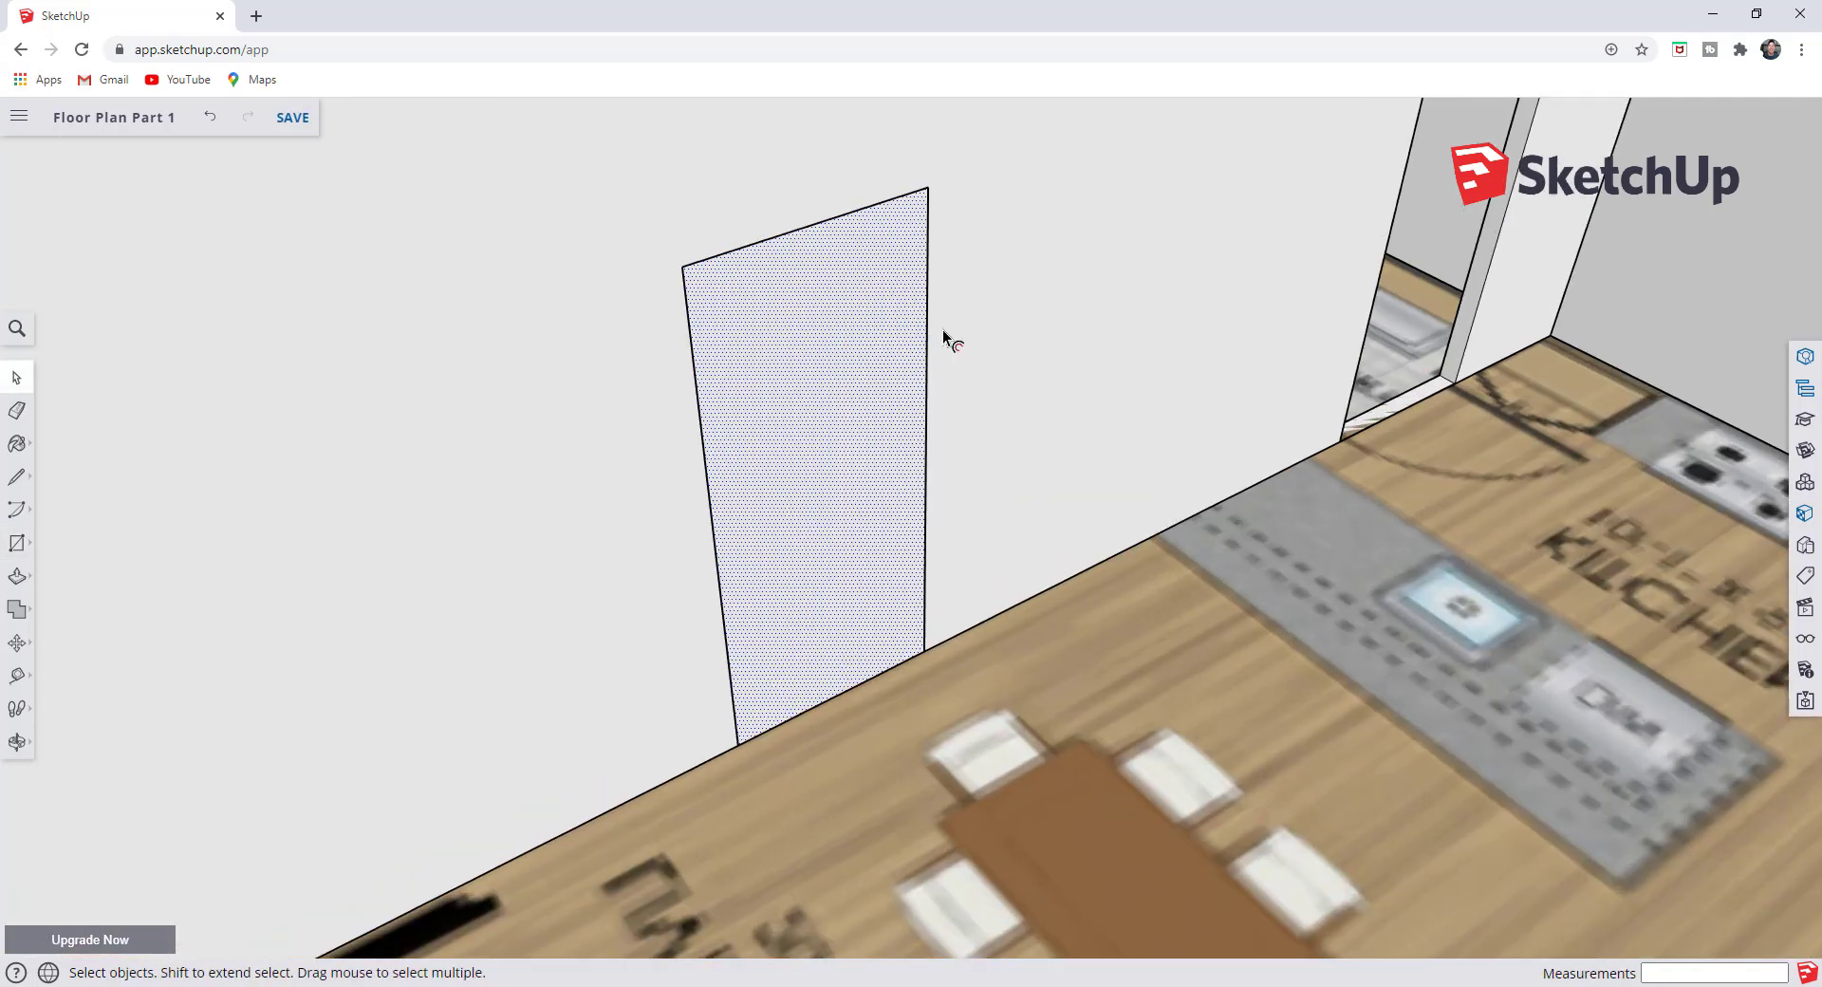
{"action": "key", "text": "f"}
{"action": "left_click", "coordinate": [925, 334]}
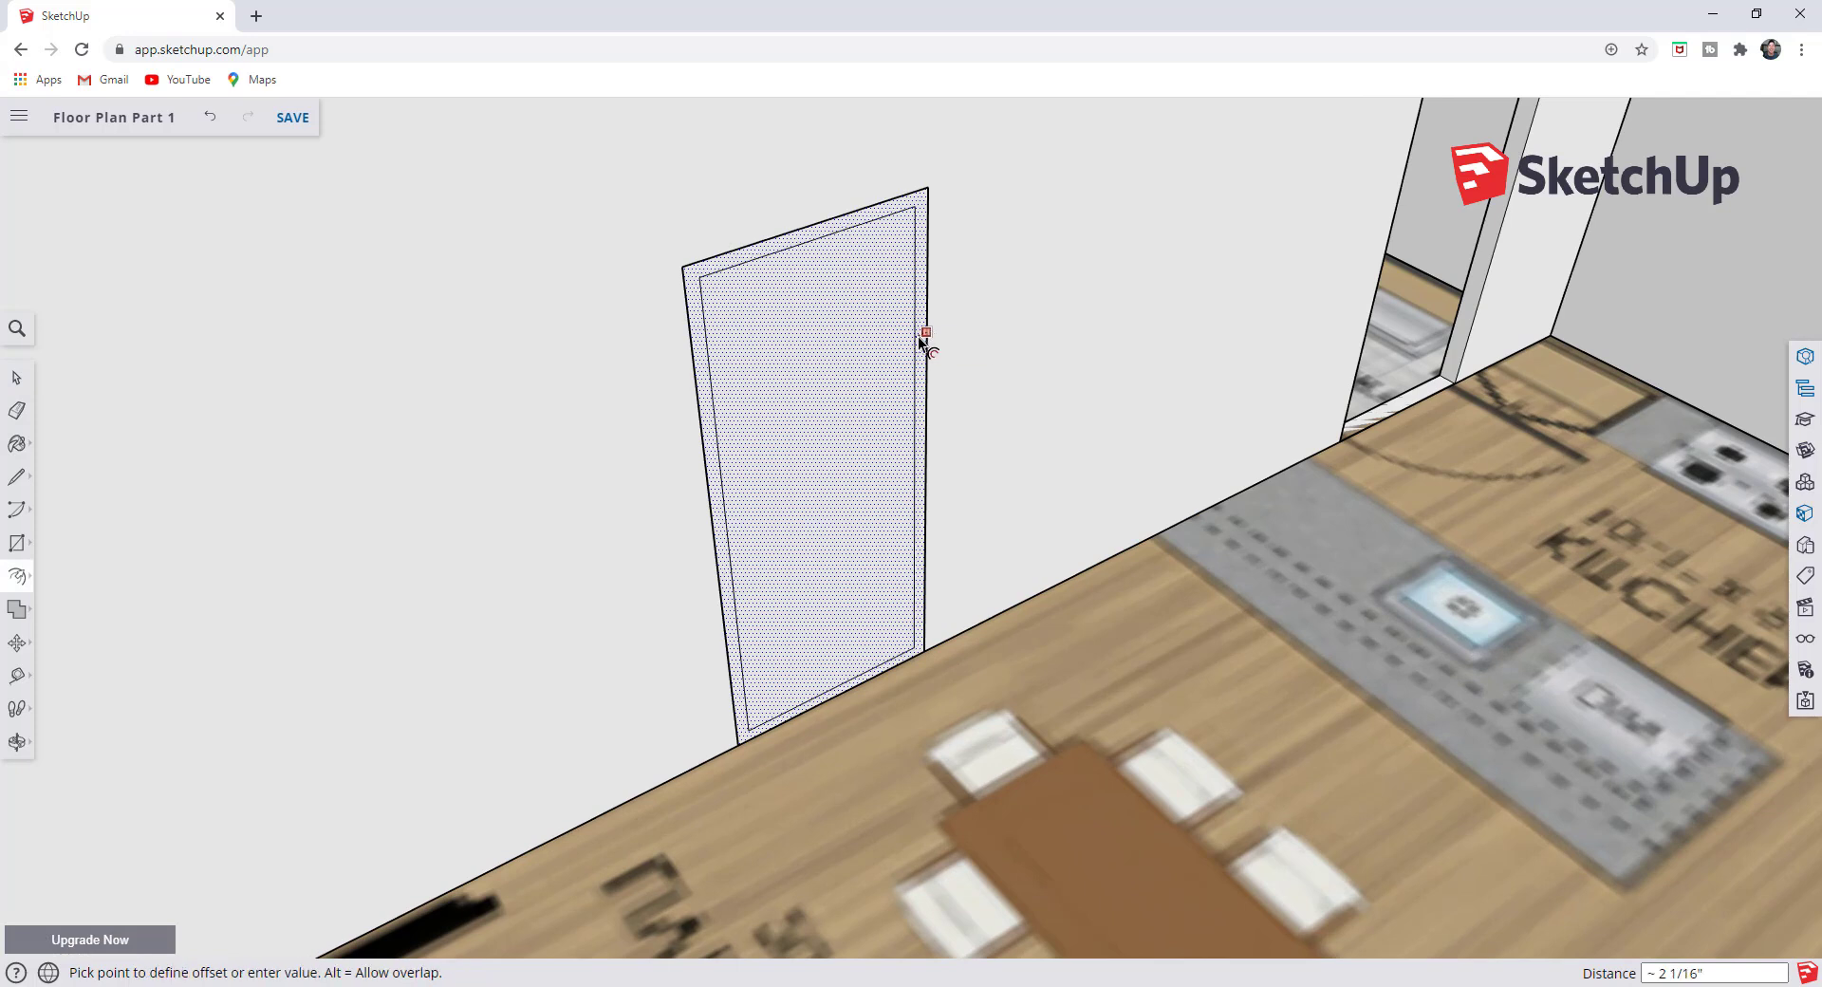
{"action": "left_click", "coordinate": [918, 336]}
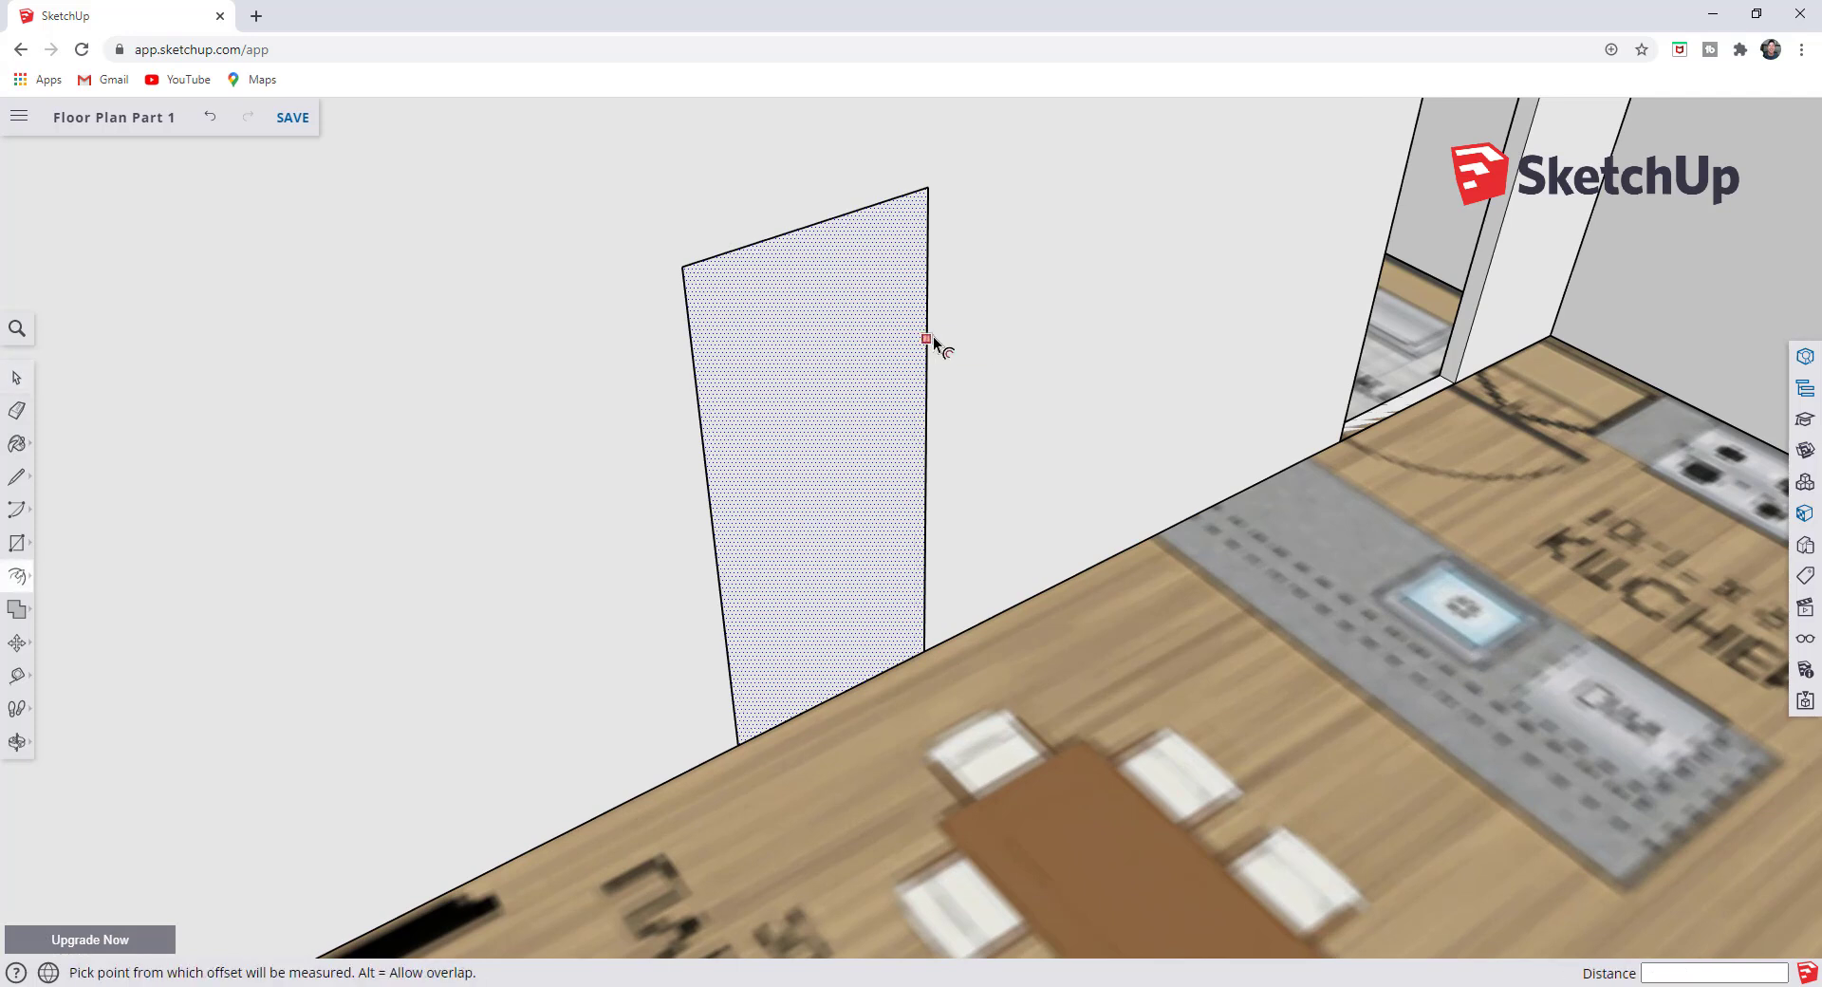
{"action": "left_click", "coordinate": [932, 336]}
{"action": "type", "text": "2"}
{"action": "key", "text": "Return"}
{"action": "key", "text": "space"}
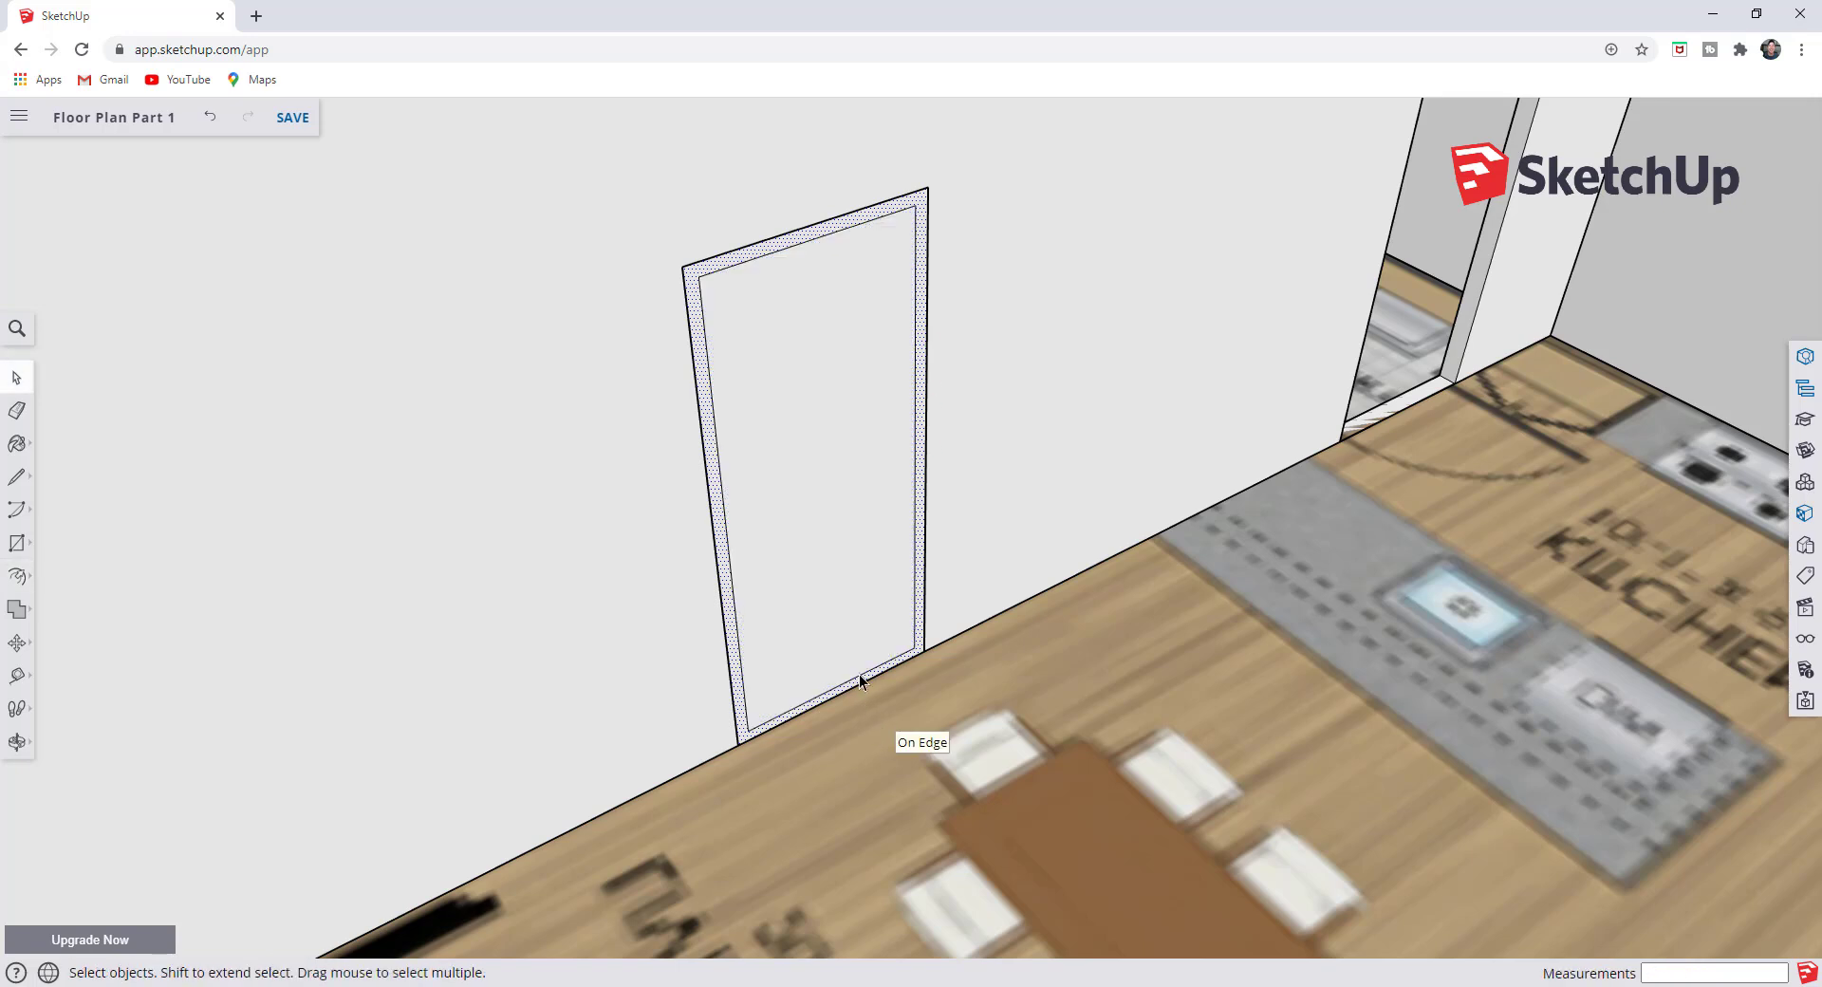
- Move the bottom edge of the inner frame outline straight down onto the floor line
{"action": "left_click", "coordinate": [855, 674]}
{"action": "left_click", "coordinate": [846, 680]}
{"action": "scroll", "coordinate": [846, 680], "scroll_direction": "up", "scroll_amount": 3}
{"action": "key", "text": "m"}
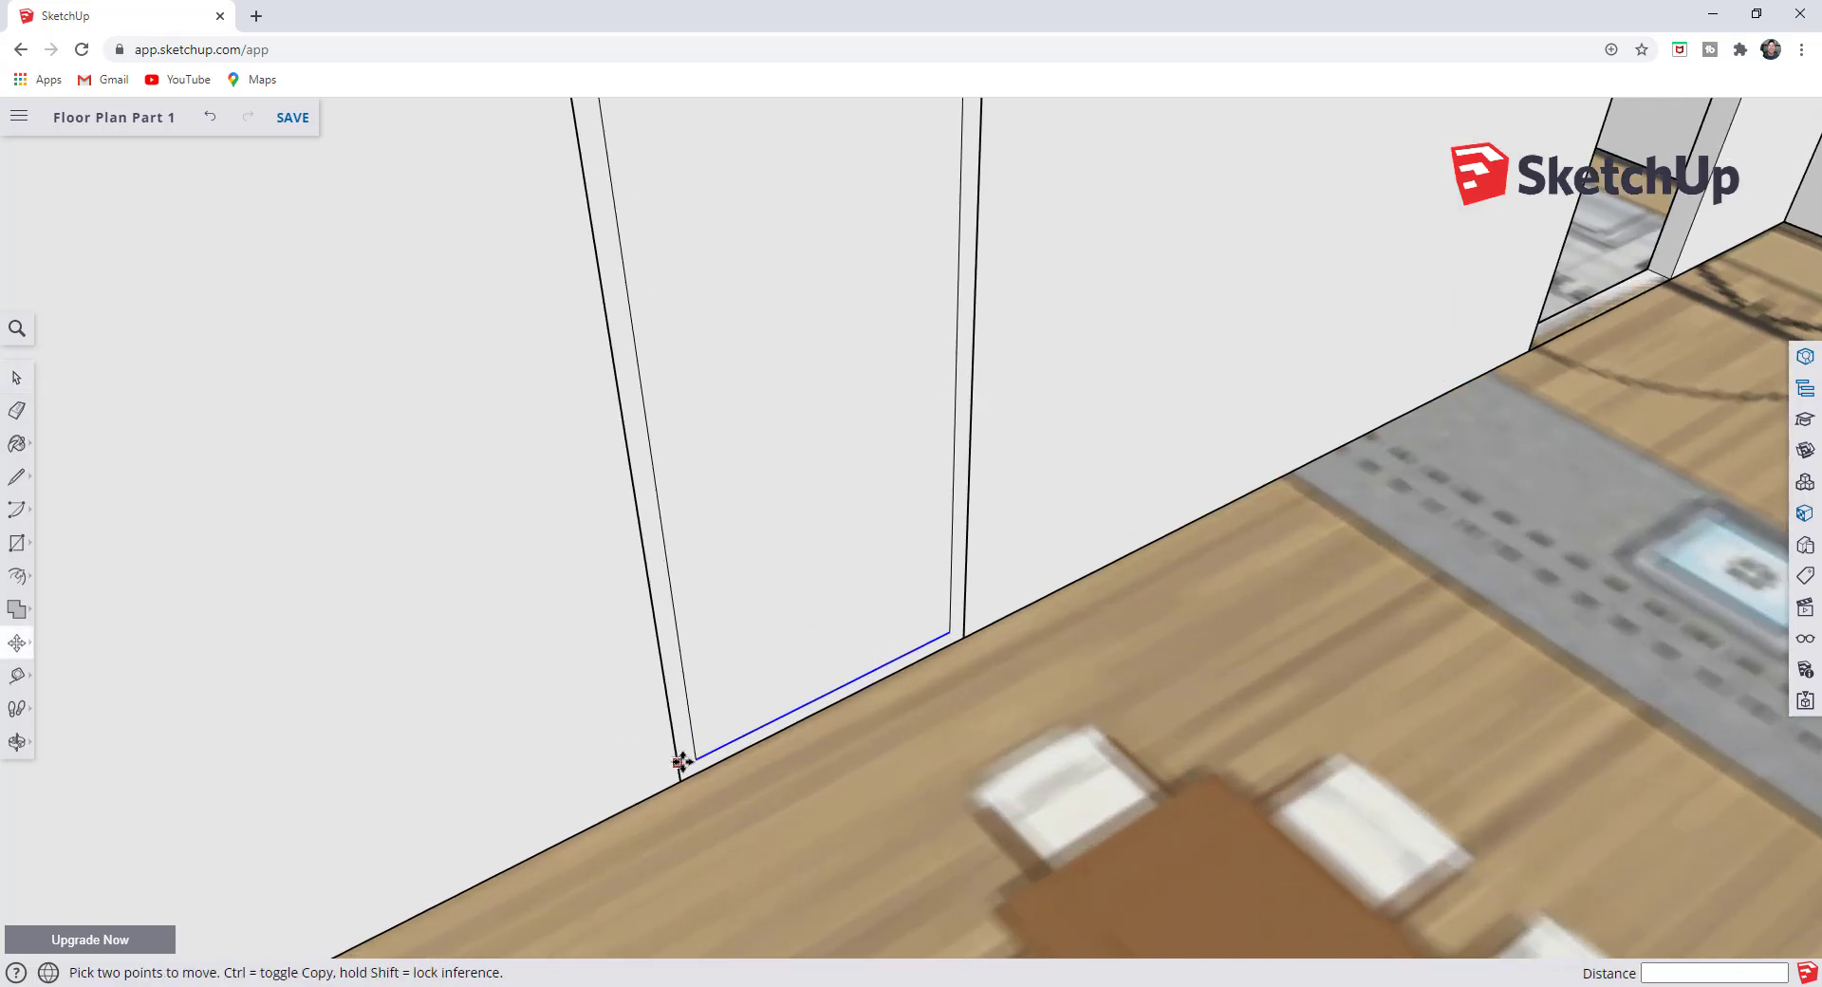
{"action": "key", "text": "space"}
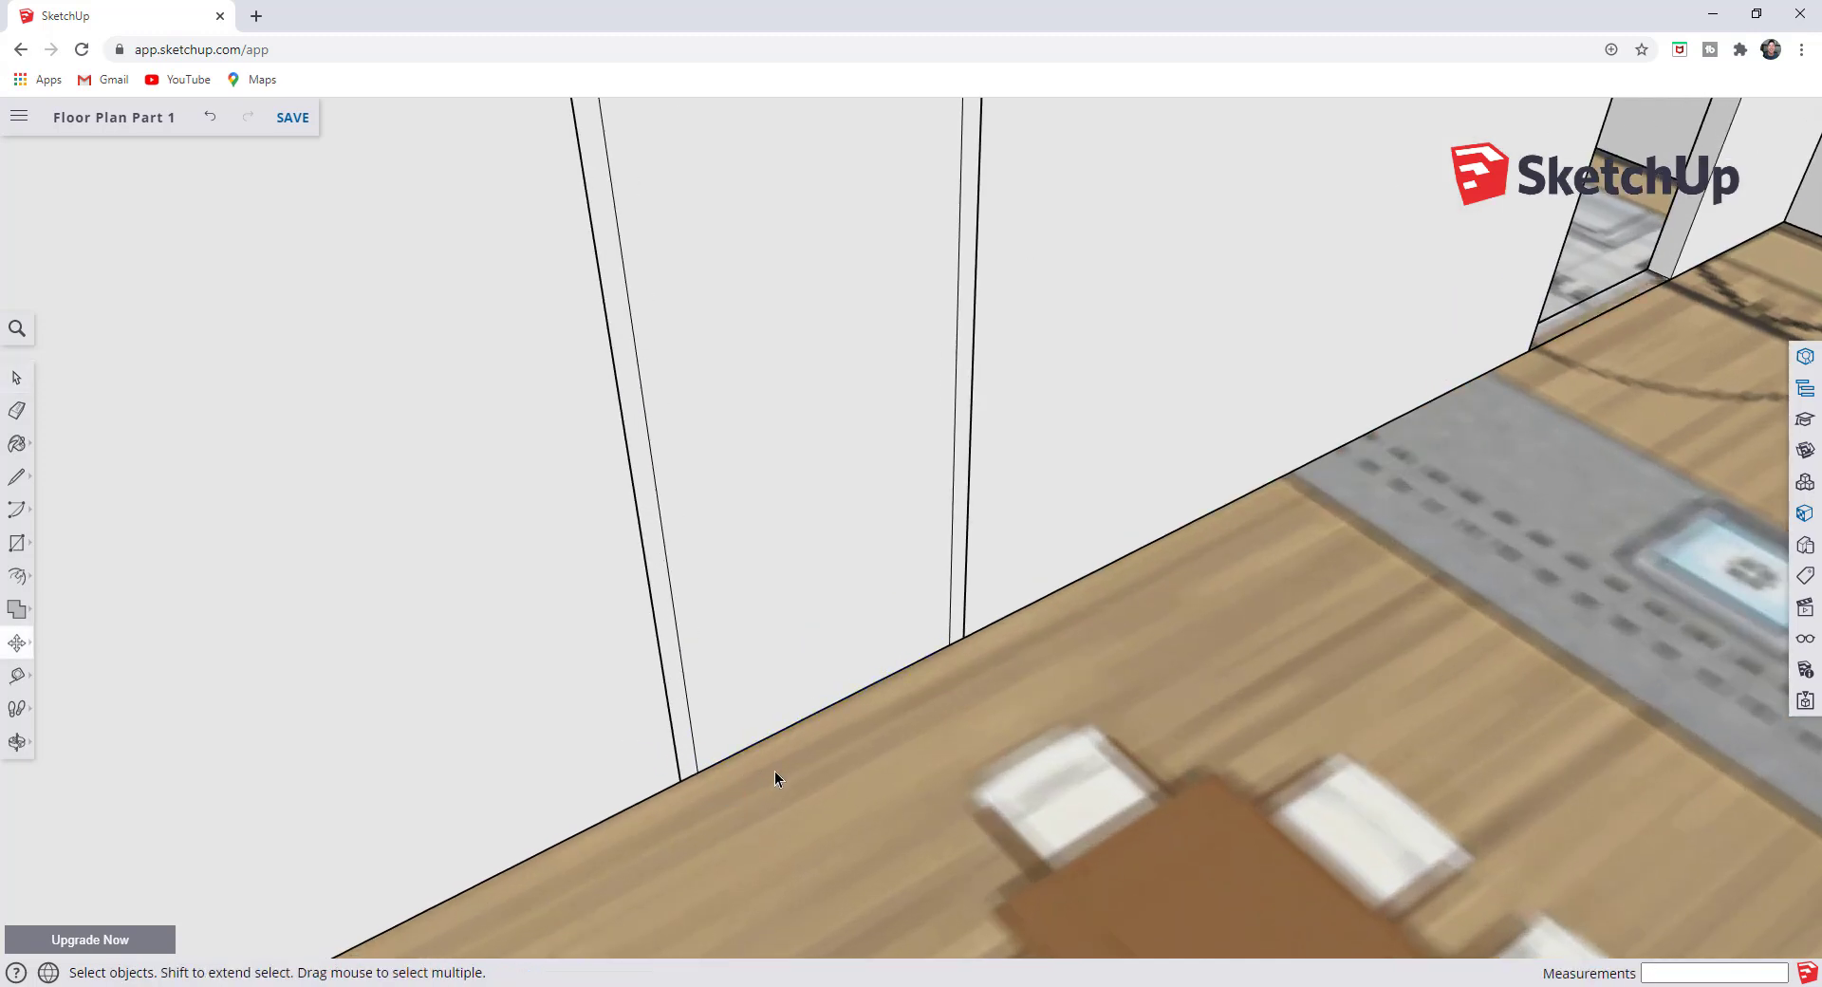
- Delete the face inside the frame outline to open up the doorway
{"action": "scroll", "coordinate": [764, 773], "scroll_direction": "down", "scroll_amount": 3}
{"action": "left_click", "coordinate": [793, 539]}
{"action": "key", "text": "Delete"}
{"action": "middle_click_drag", "start_coordinate": [800, 527], "coordinate": [890, 586]}
{"action": "scroll", "coordinate": [867, 749], "scroll_direction": "up", "scroll_amount": 2}
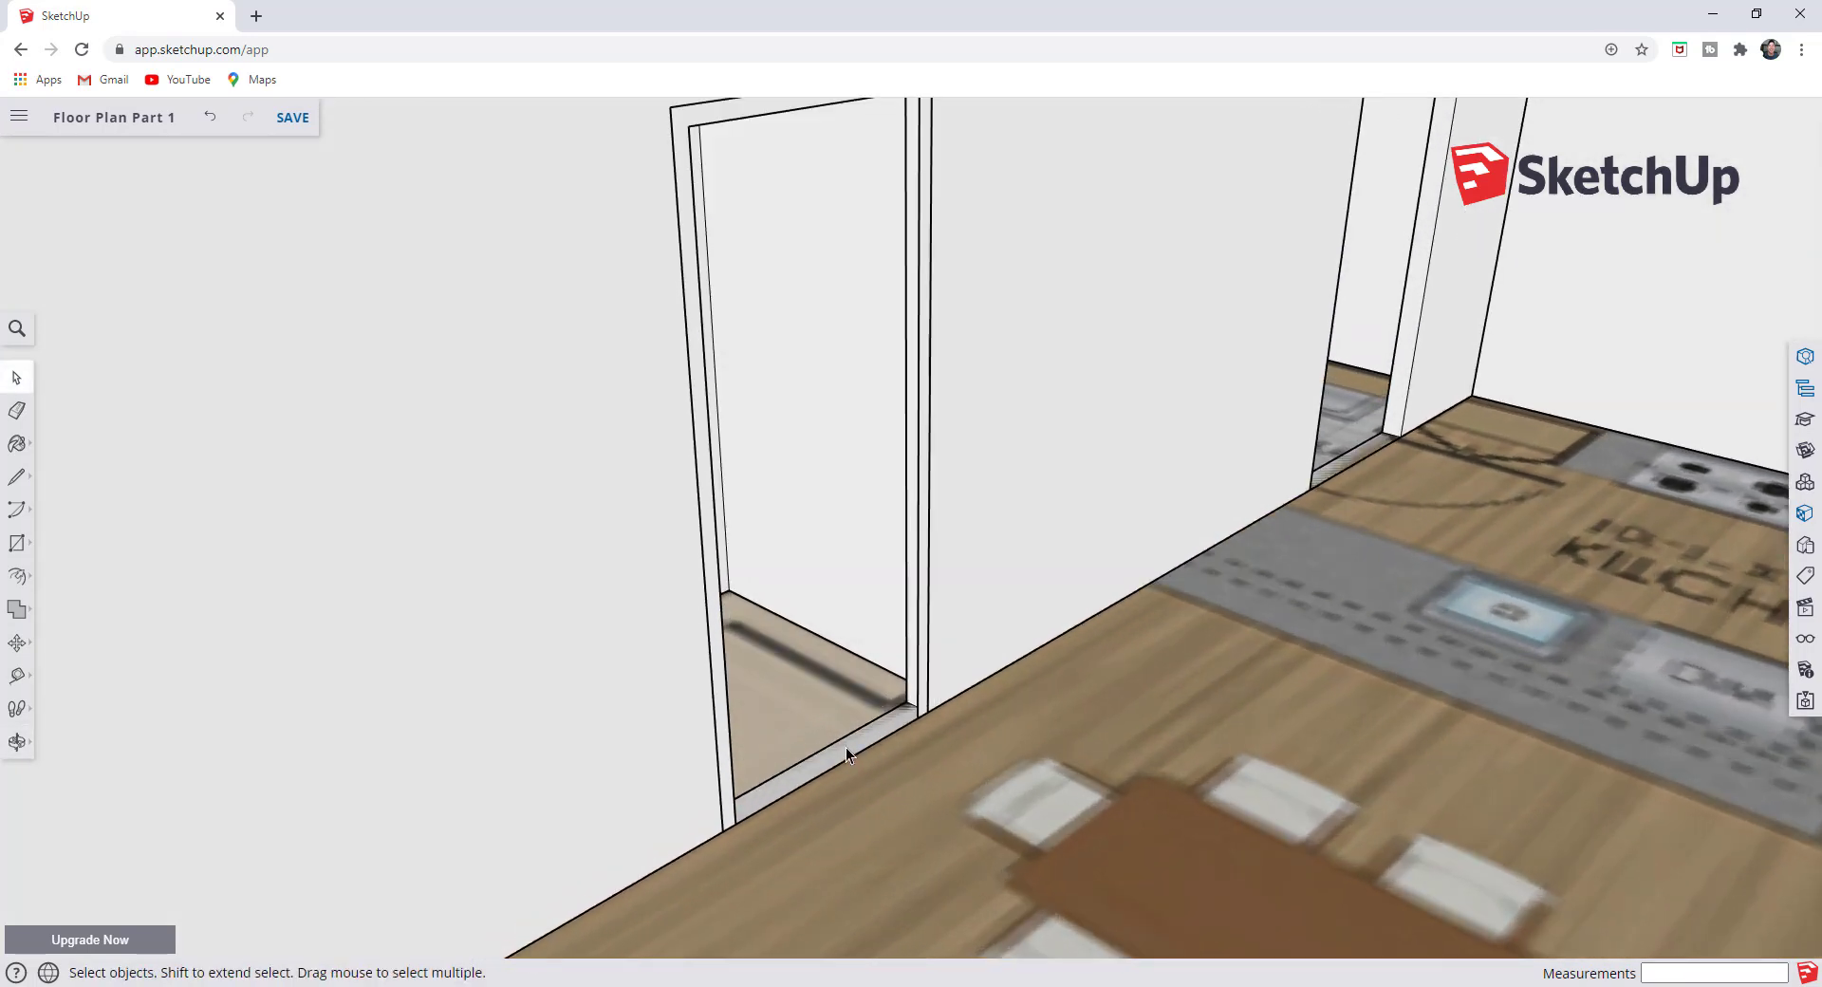
- Push/Pull the door frame face 4 inches, through the wall thickness to the bedroom side
{"action": "left_click", "coordinate": [852, 759]}
{"action": "double_click", "coordinate": [852, 757]}
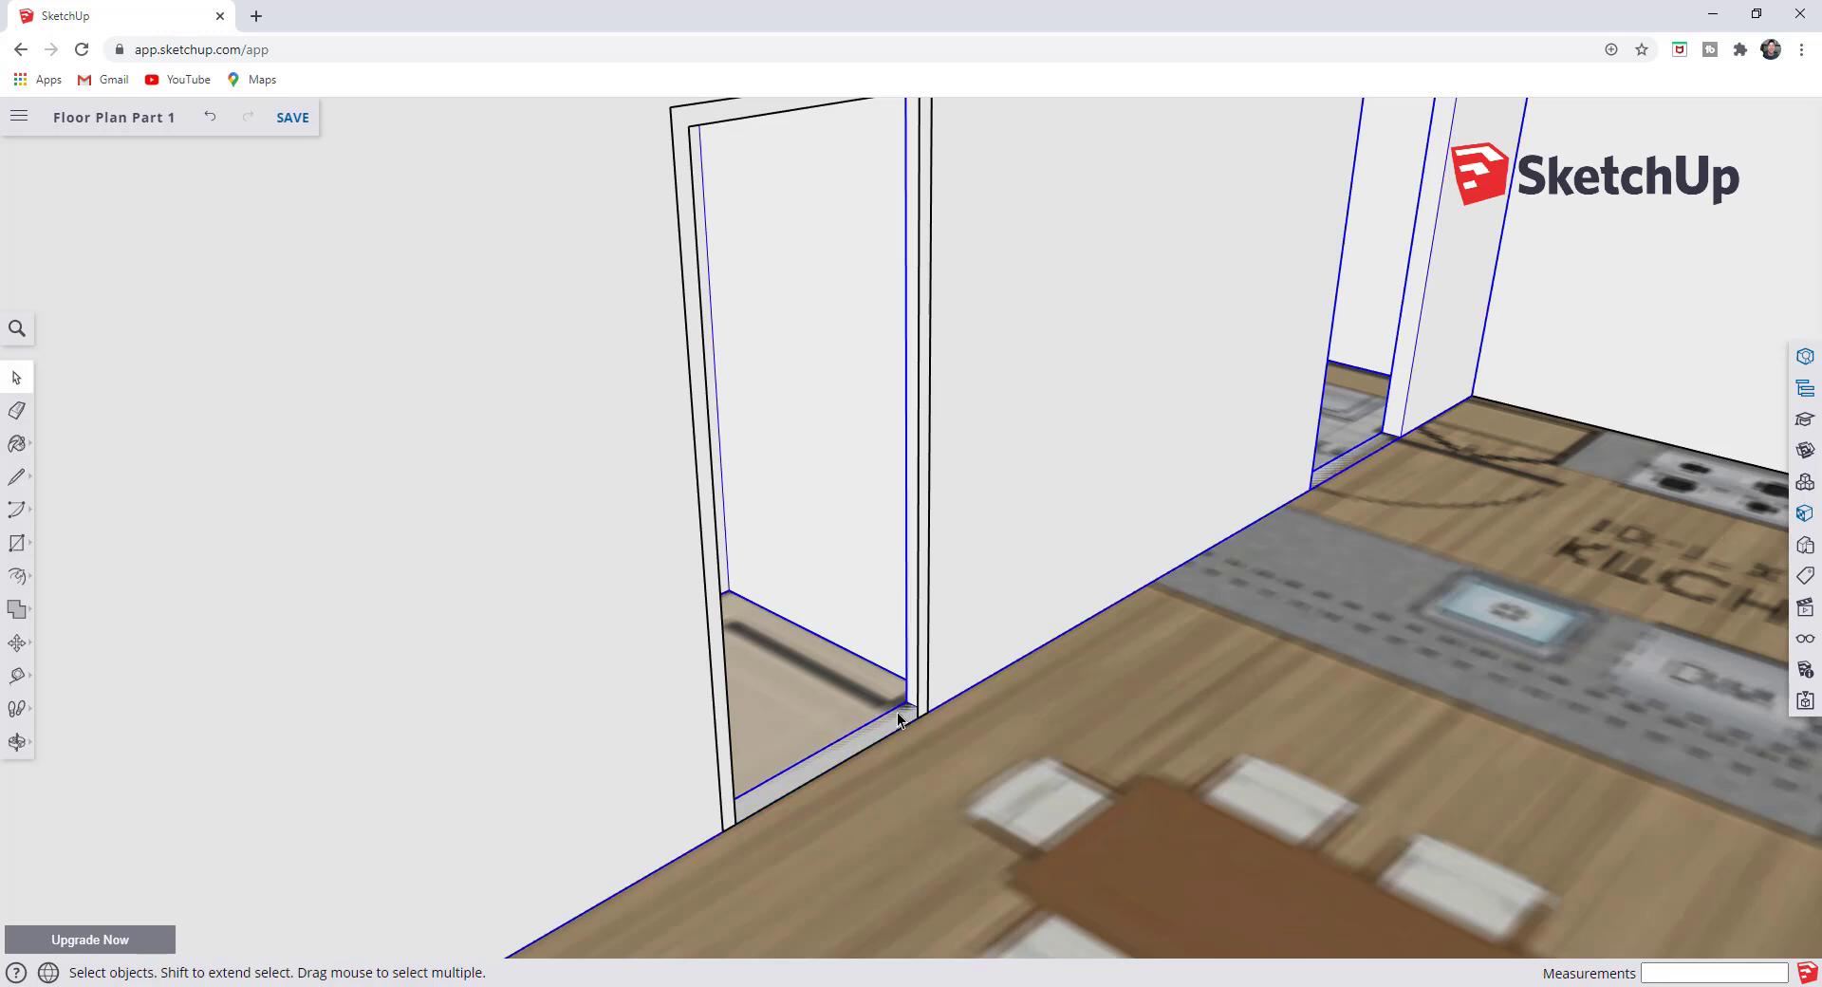
{"action": "key", "text": "p"}
{"action": "left_click", "coordinate": [917, 685]}
{"action": "scroll", "coordinate": [903, 616], "scroll_direction": "down", "scroll_amount": 5}
{"action": "middle_click_drag", "start_coordinate": [923, 630], "coordinate": [813, 721]}
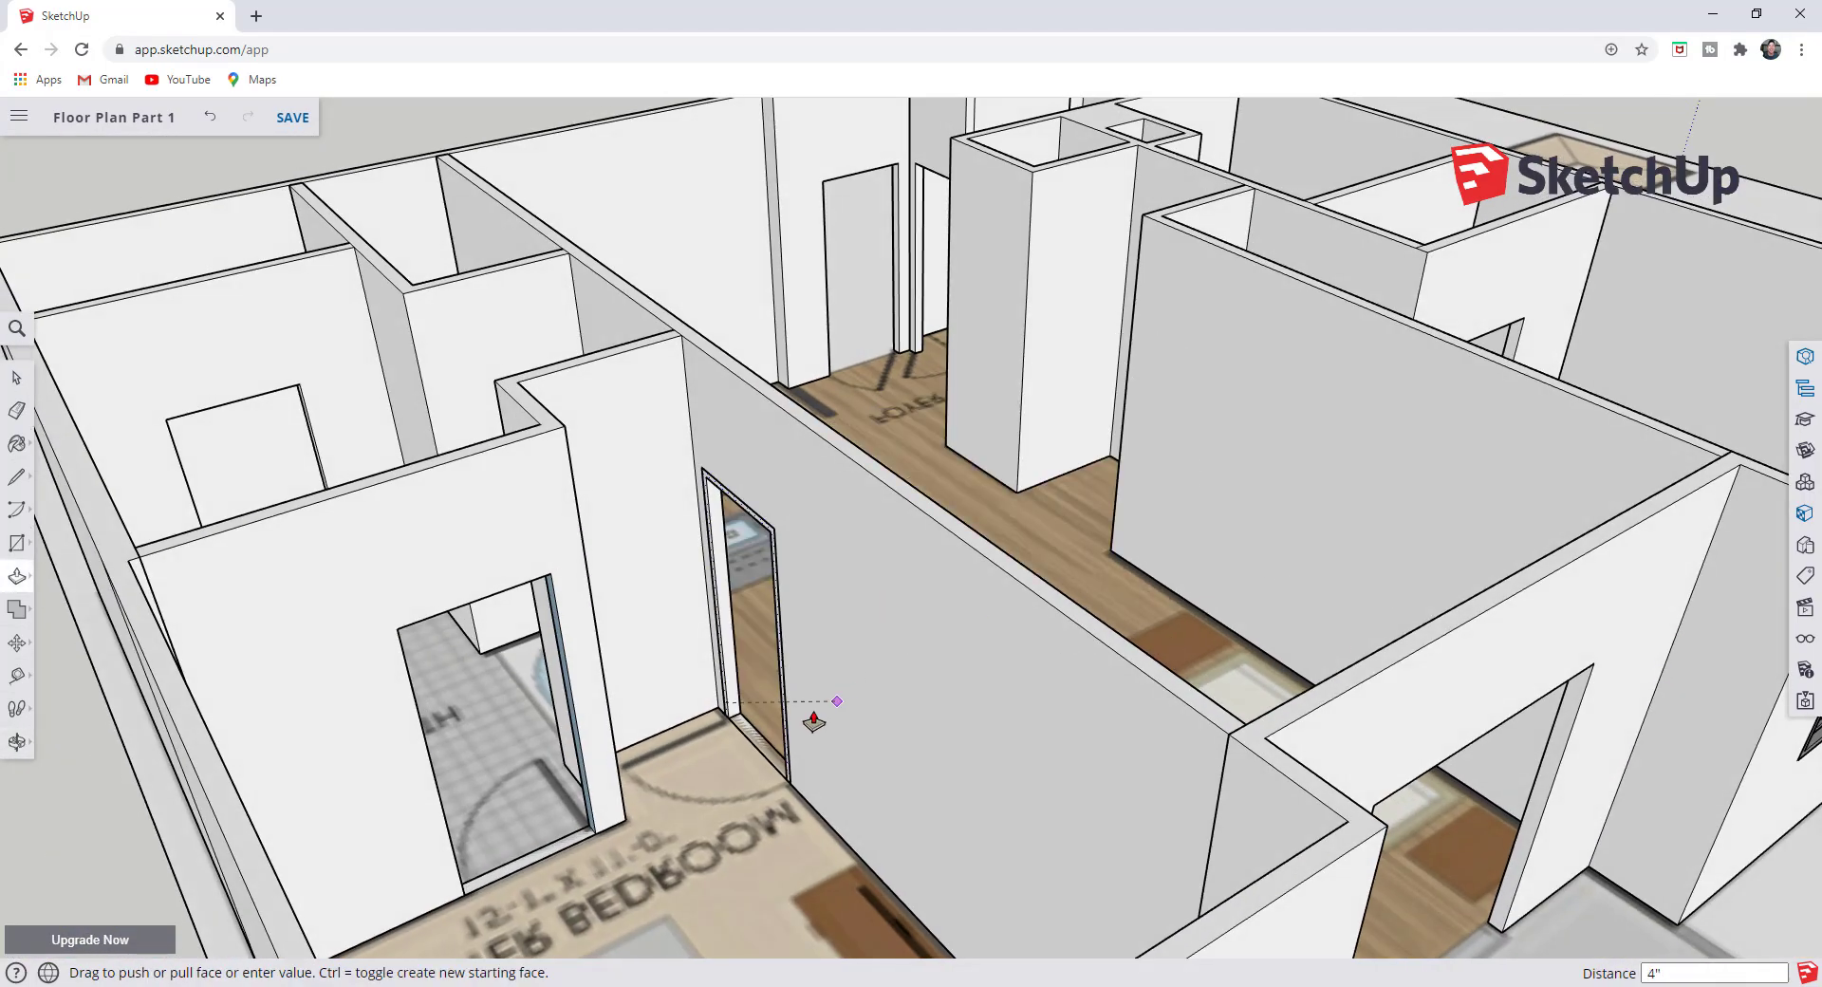
{"action": "left_click", "coordinate": [789, 793]}
- Select all connected geometry of the door frame and make it a group
{"action": "scroll", "coordinate": [789, 759], "scroll_direction": "up", "scroll_amount": 5}
{"action": "middle_click_drag", "start_coordinate": [1163, 661], "coordinate": [715, 586]}
{"action": "key", "text": "space"}
{"action": "left_click", "coordinate": [884, 474]}
{"action": "double_click", "coordinate": [884, 477]}
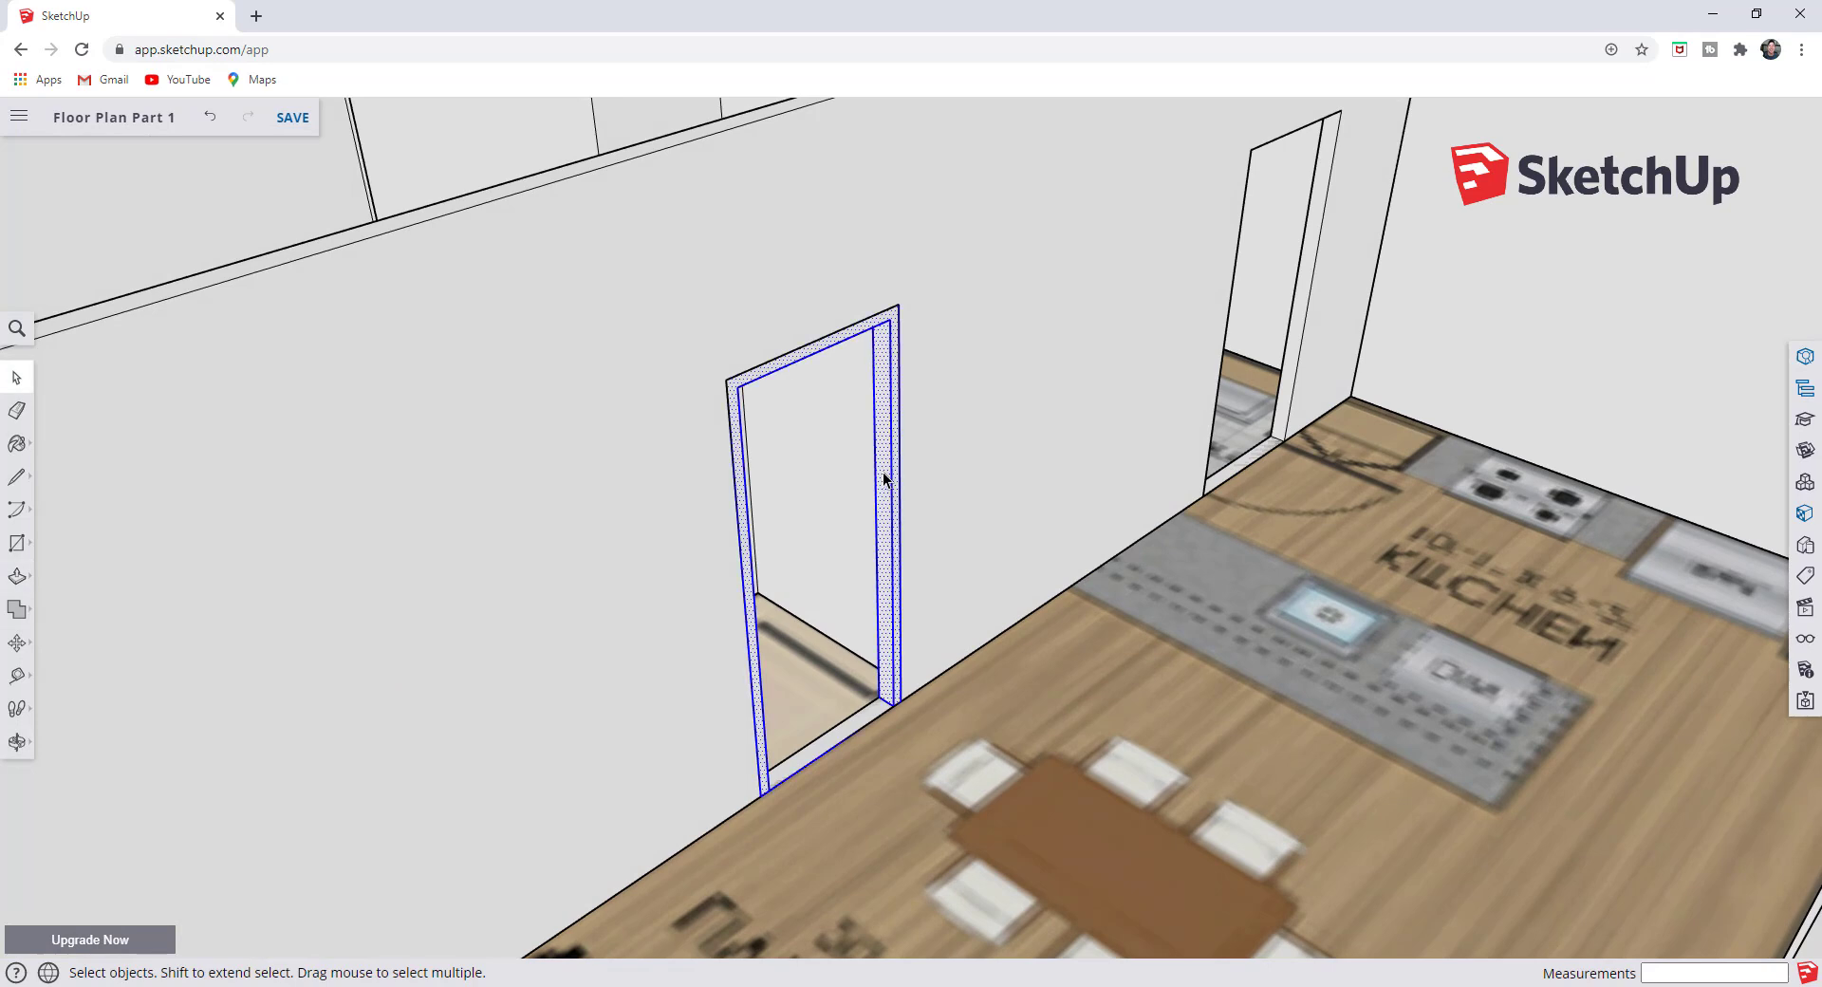
{"action": "right_click", "coordinate": [883, 477]}
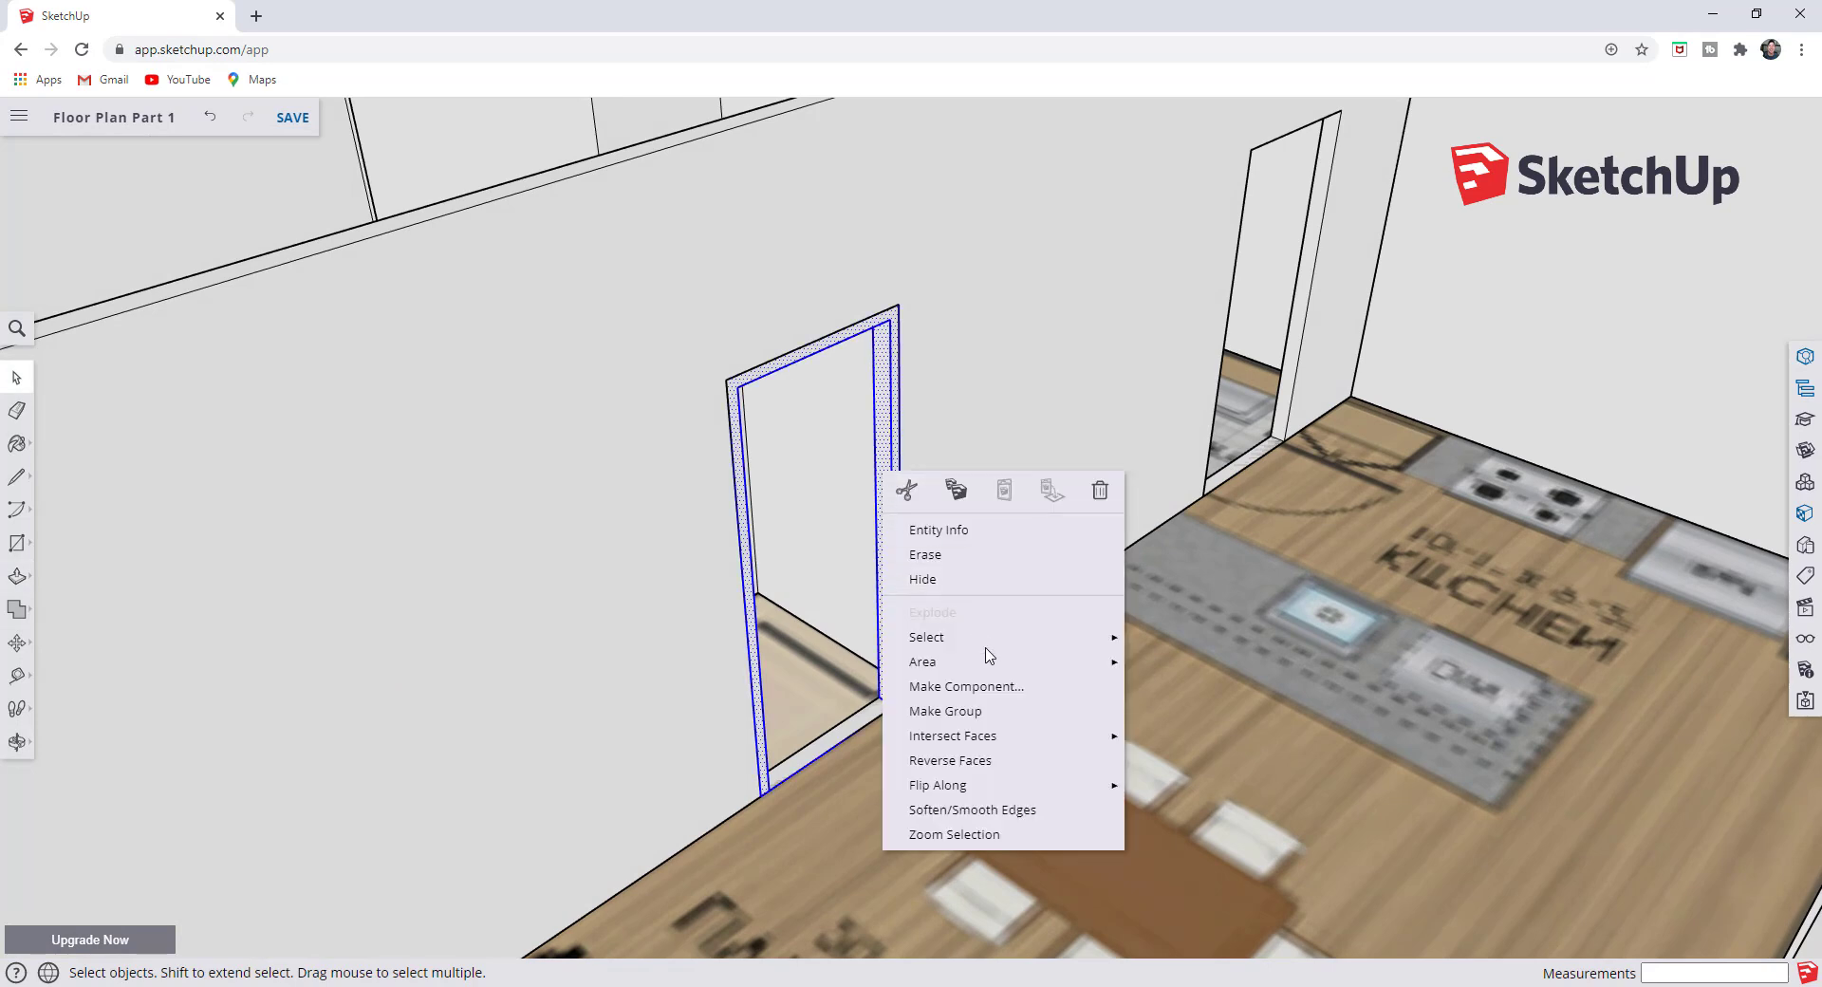
{"action": "left_click", "coordinate": [987, 712]}
{"action": "mouse_move", "coordinate": [936, 505]}
{"action": "middle_mouse_down"}
{"action": "mouse_move", "coordinate": [877, 418]}
{"action": "mouse_move", "coordinate": [943, 480]}
{"action": "middle_mouse_up"}
- Open the door group for editing and make the frame geometry a nested group inside it
{"action": "double_click", "coordinate": [883, 602]}
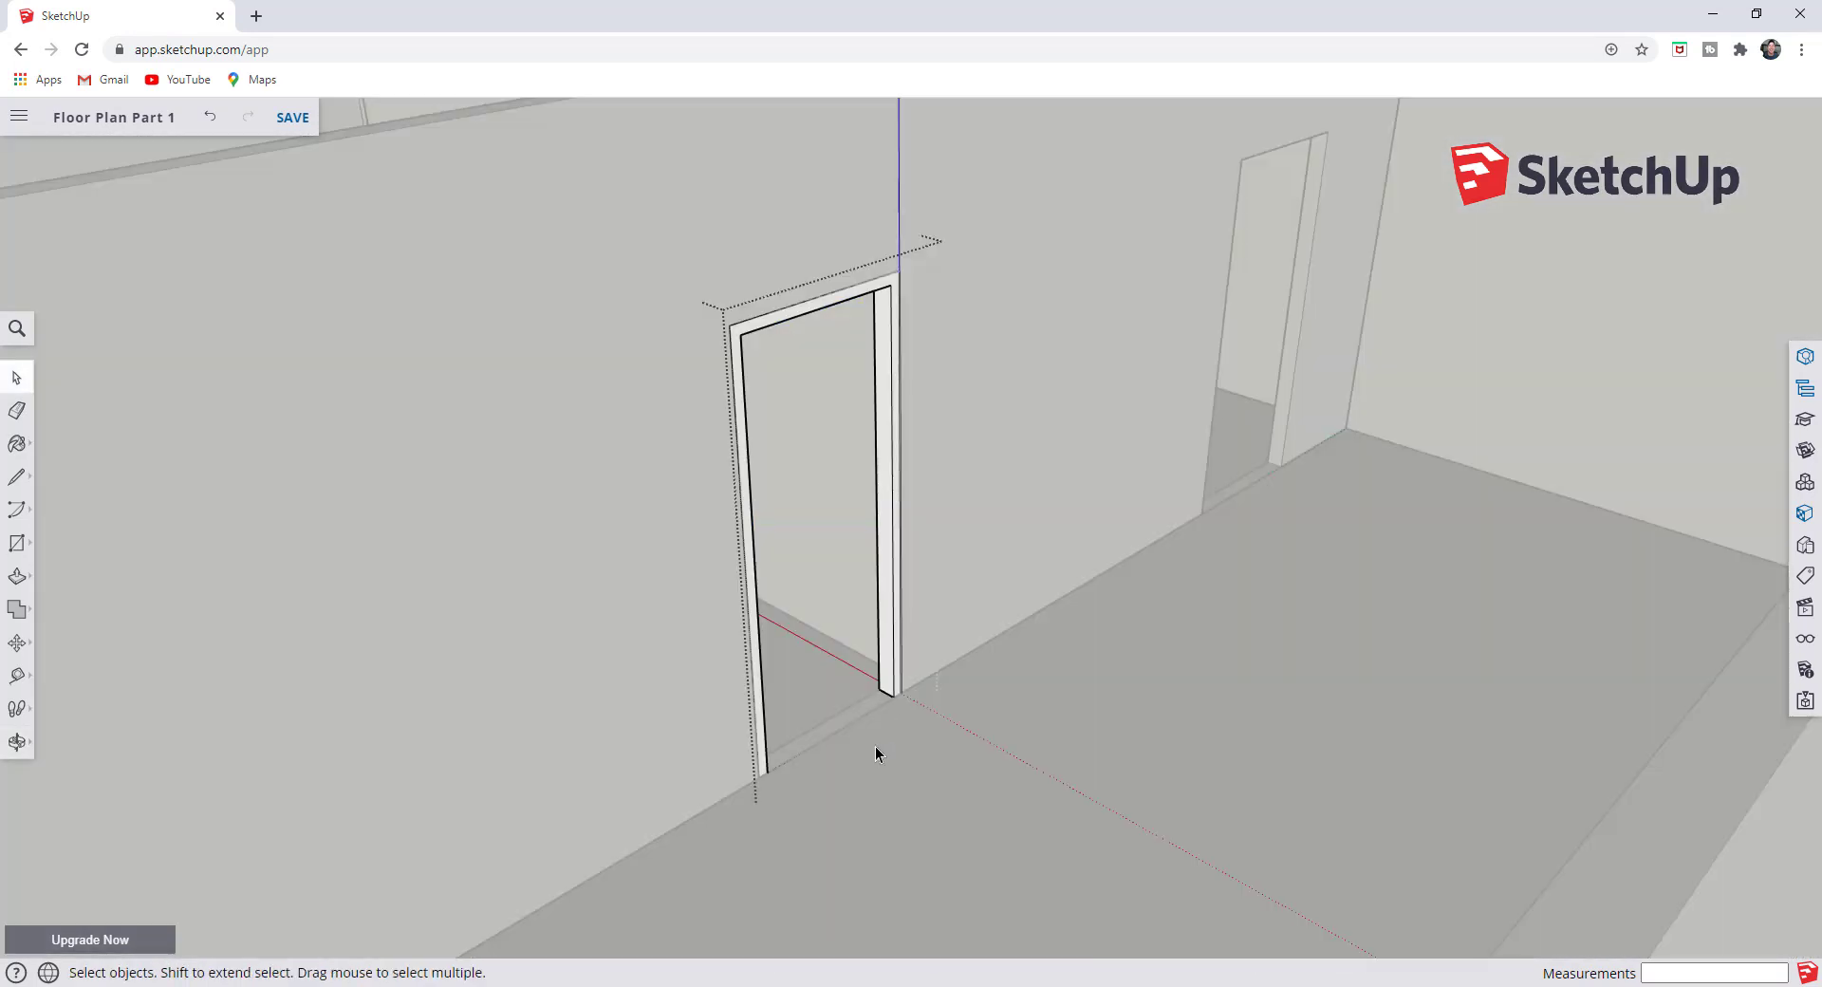
{"action": "key", "text": "e"}
{"action": "key", "text": "space"}
{"action": "triple_click", "coordinate": [884, 560]}
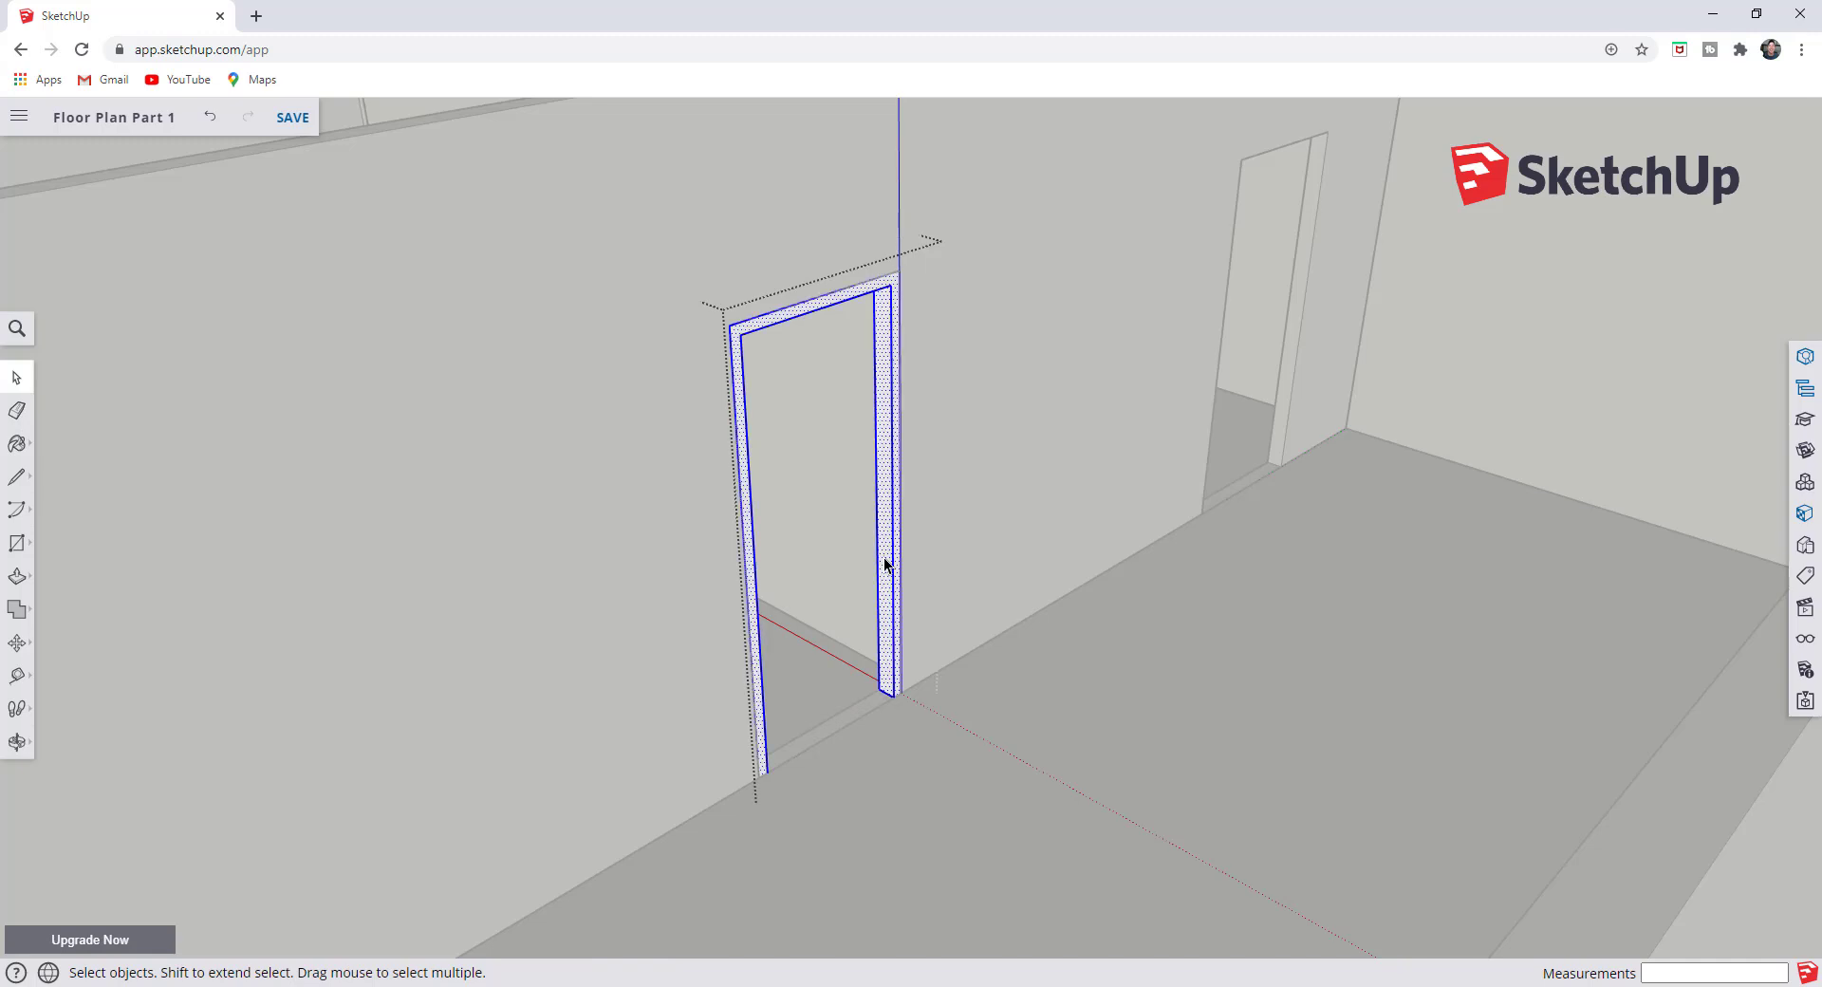
{"action": "right_click", "coordinate": [885, 560]}
{"action": "left_click", "coordinate": [934, 796]}
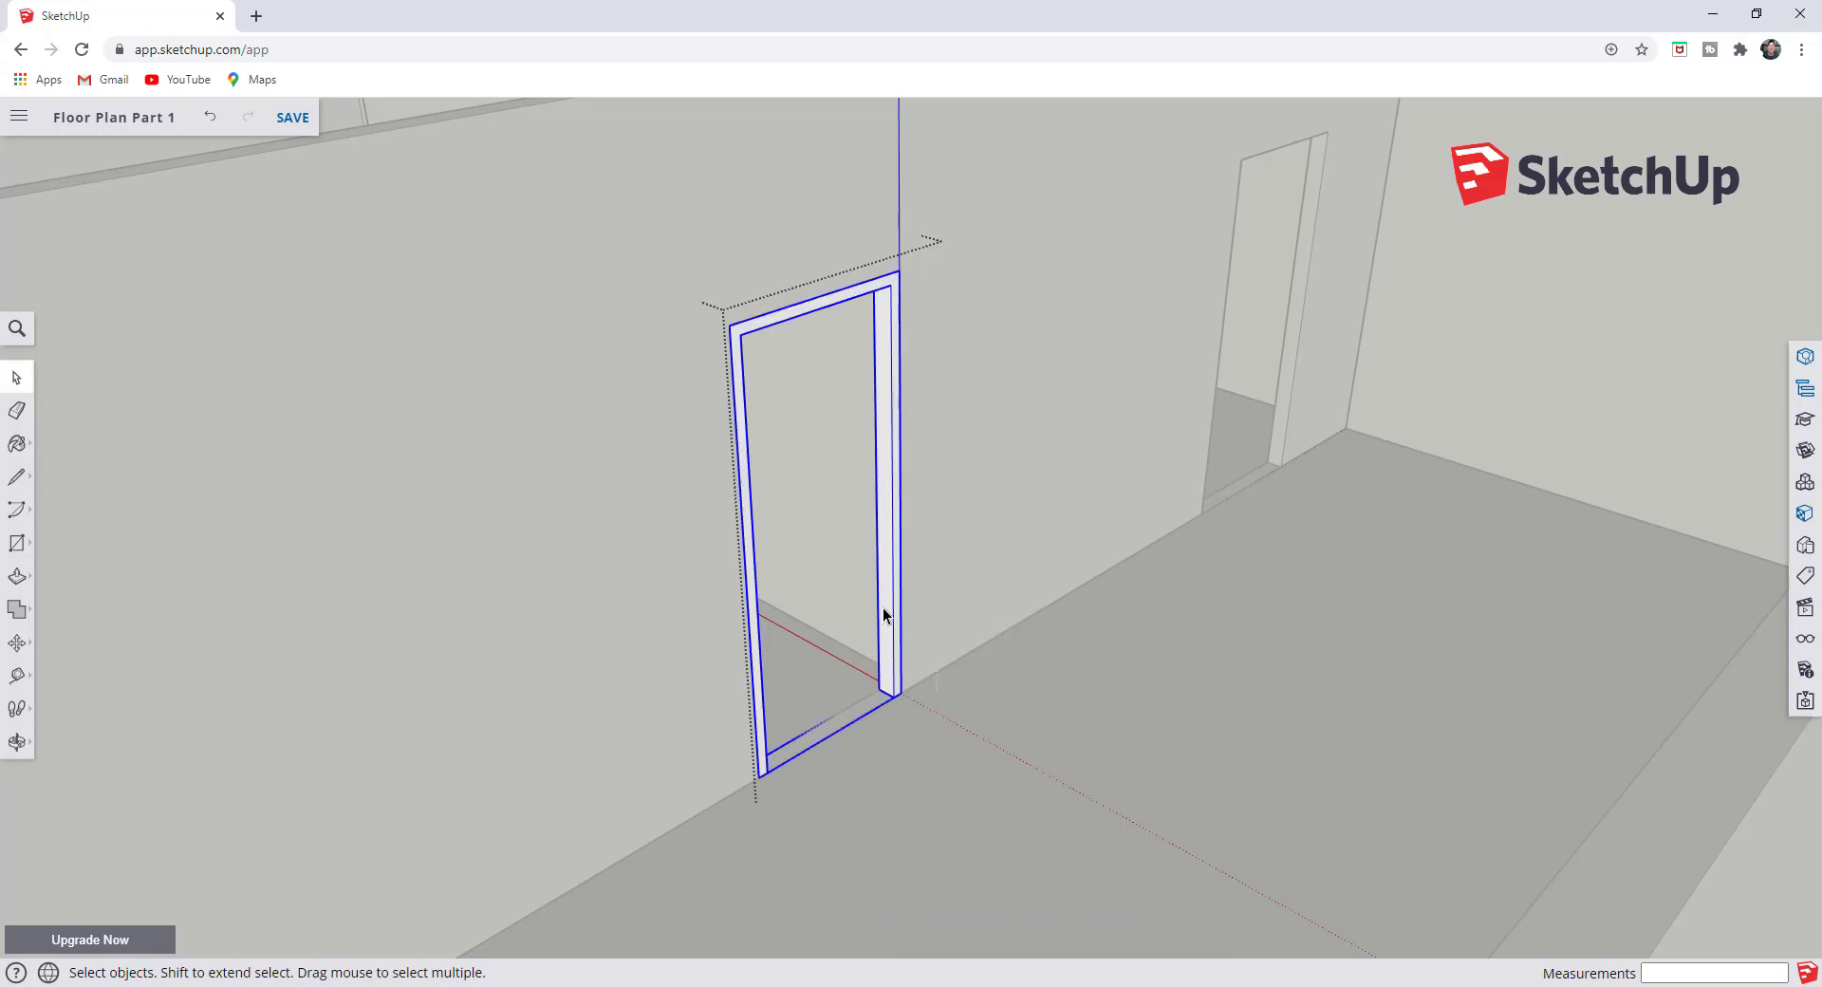
- Draw a rectangle for the door panel between opposite inner corners of the frame, filling its opening
{"action": "middle_click_drag", "start_coordinate": [898, 683], "coordinate": [888, 378]}
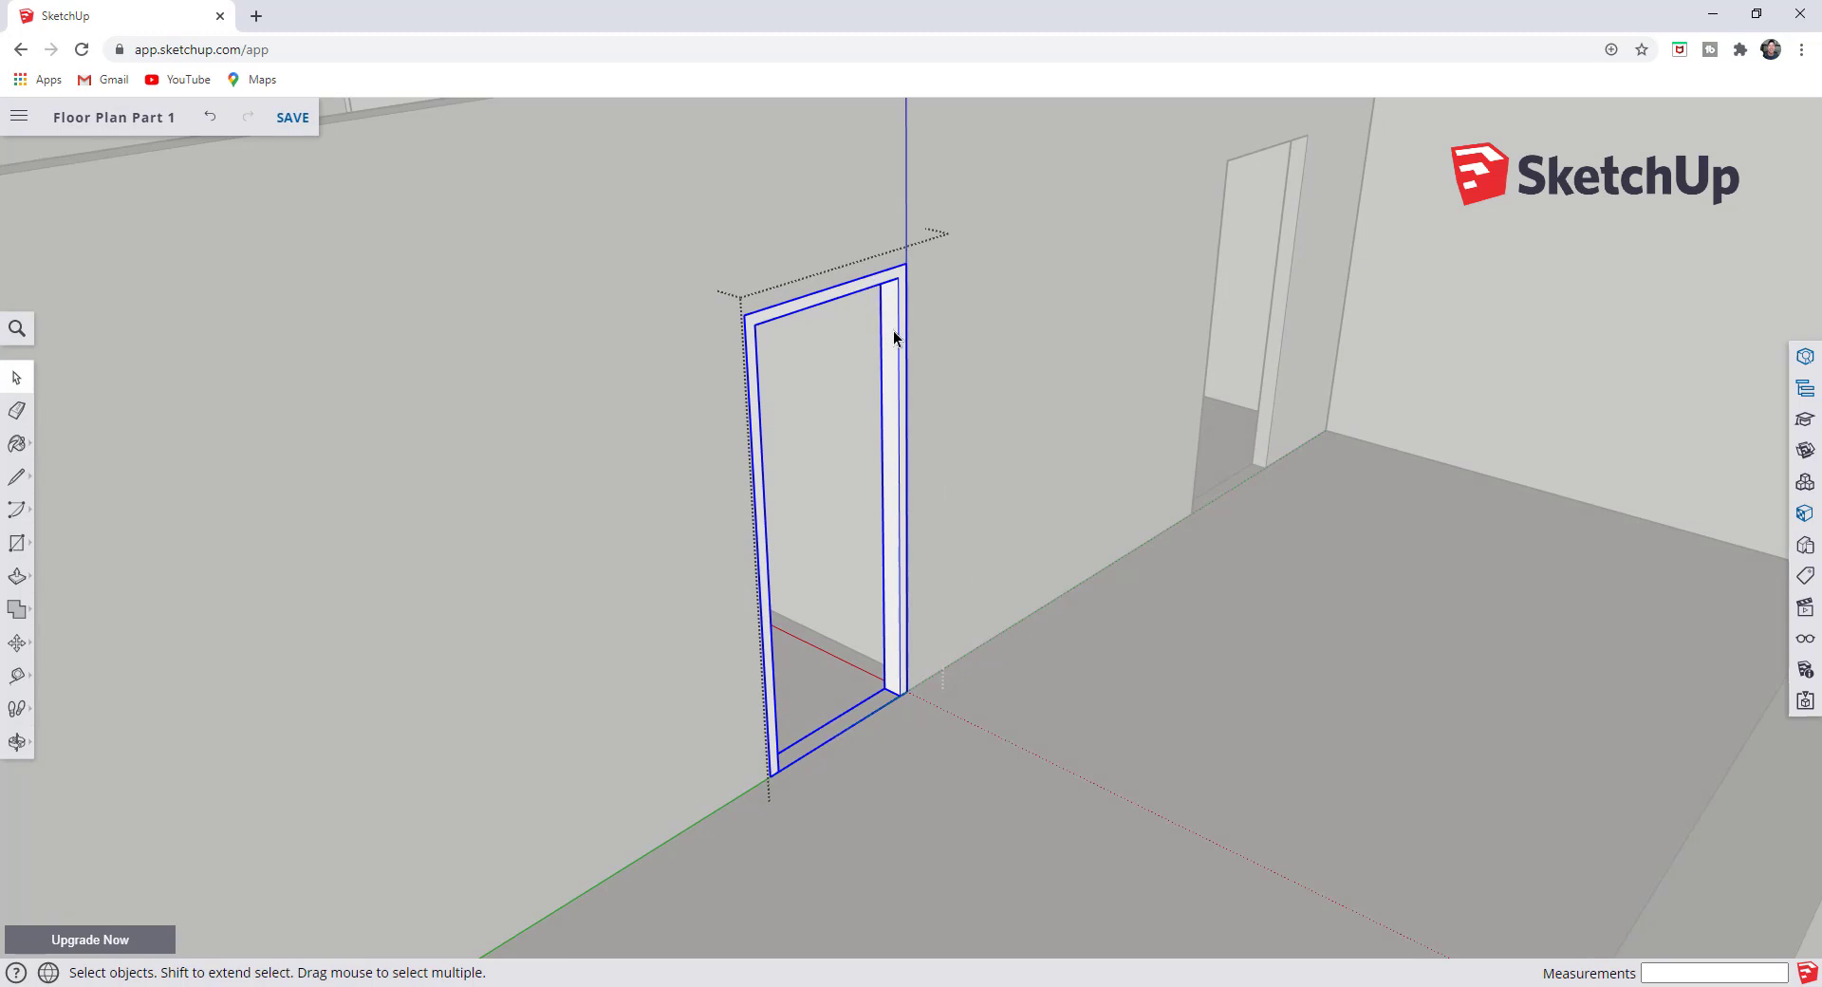
{"action": "scroll", "coordinate": [878, 713], "scroll_direction": "up", "scroll_amount": 2}
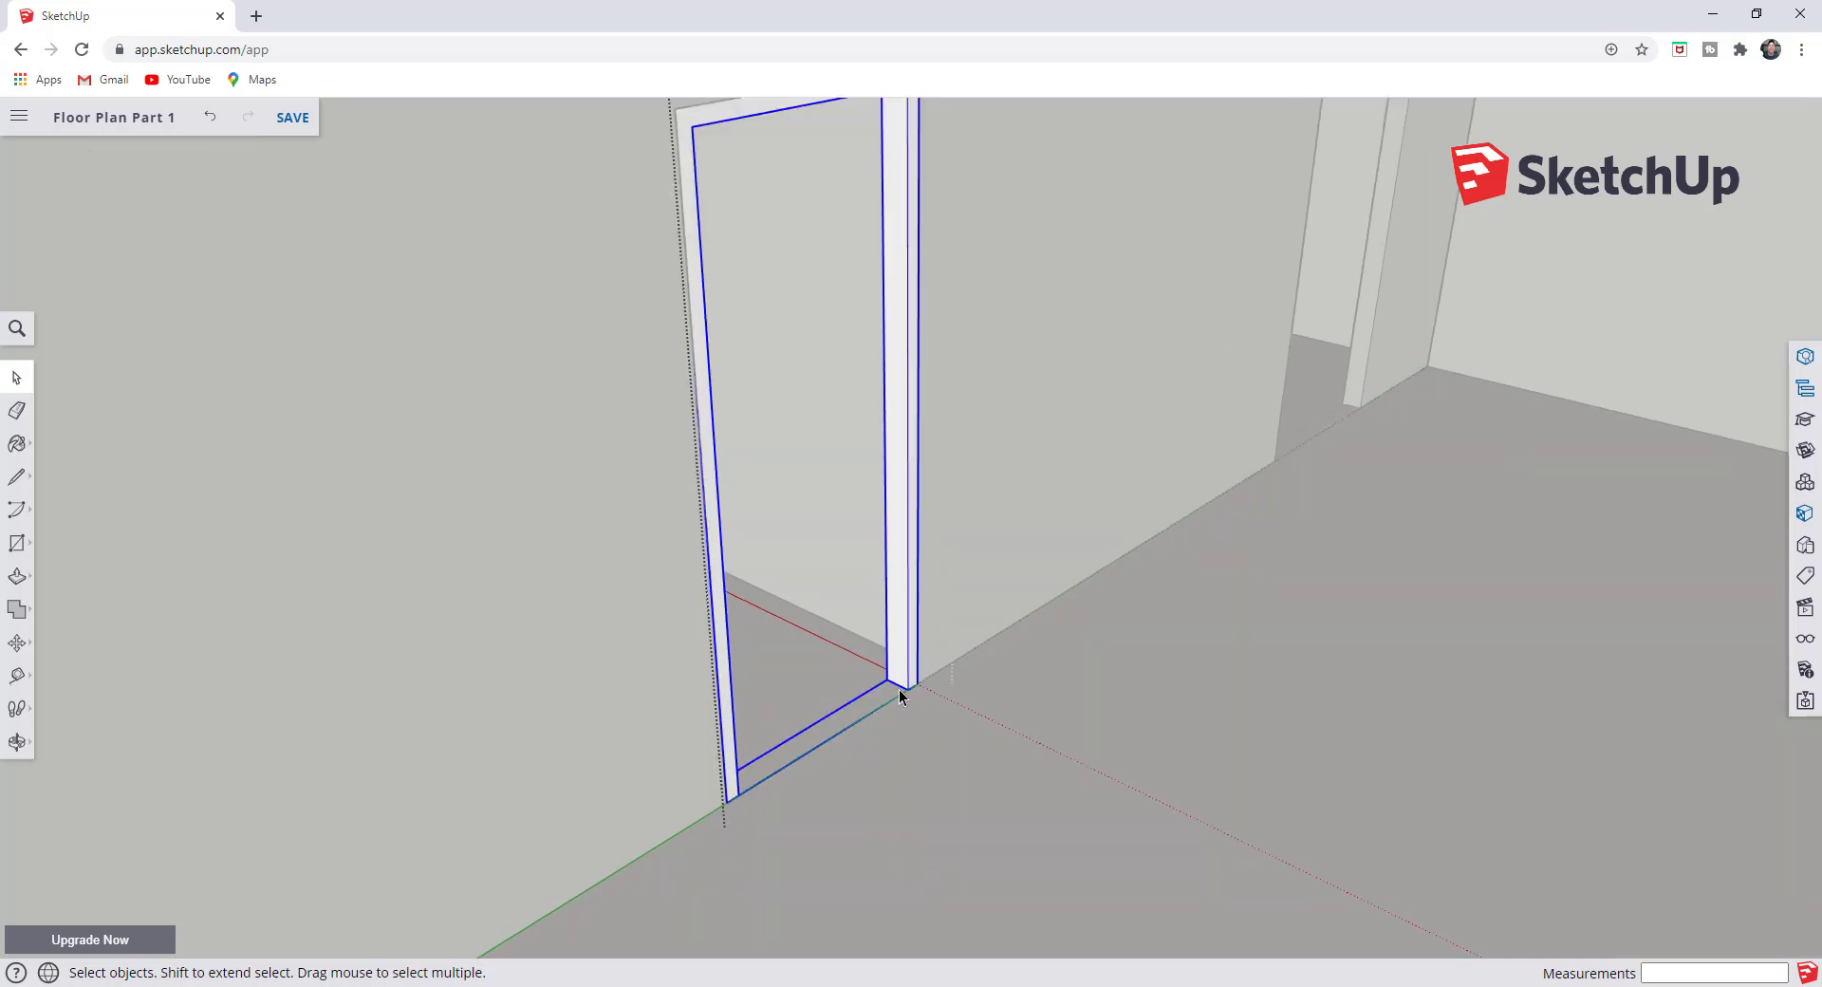
{"action": "middle_click_drag", "start_coordinate": [835, 771], "coordinate": [444, 706]}
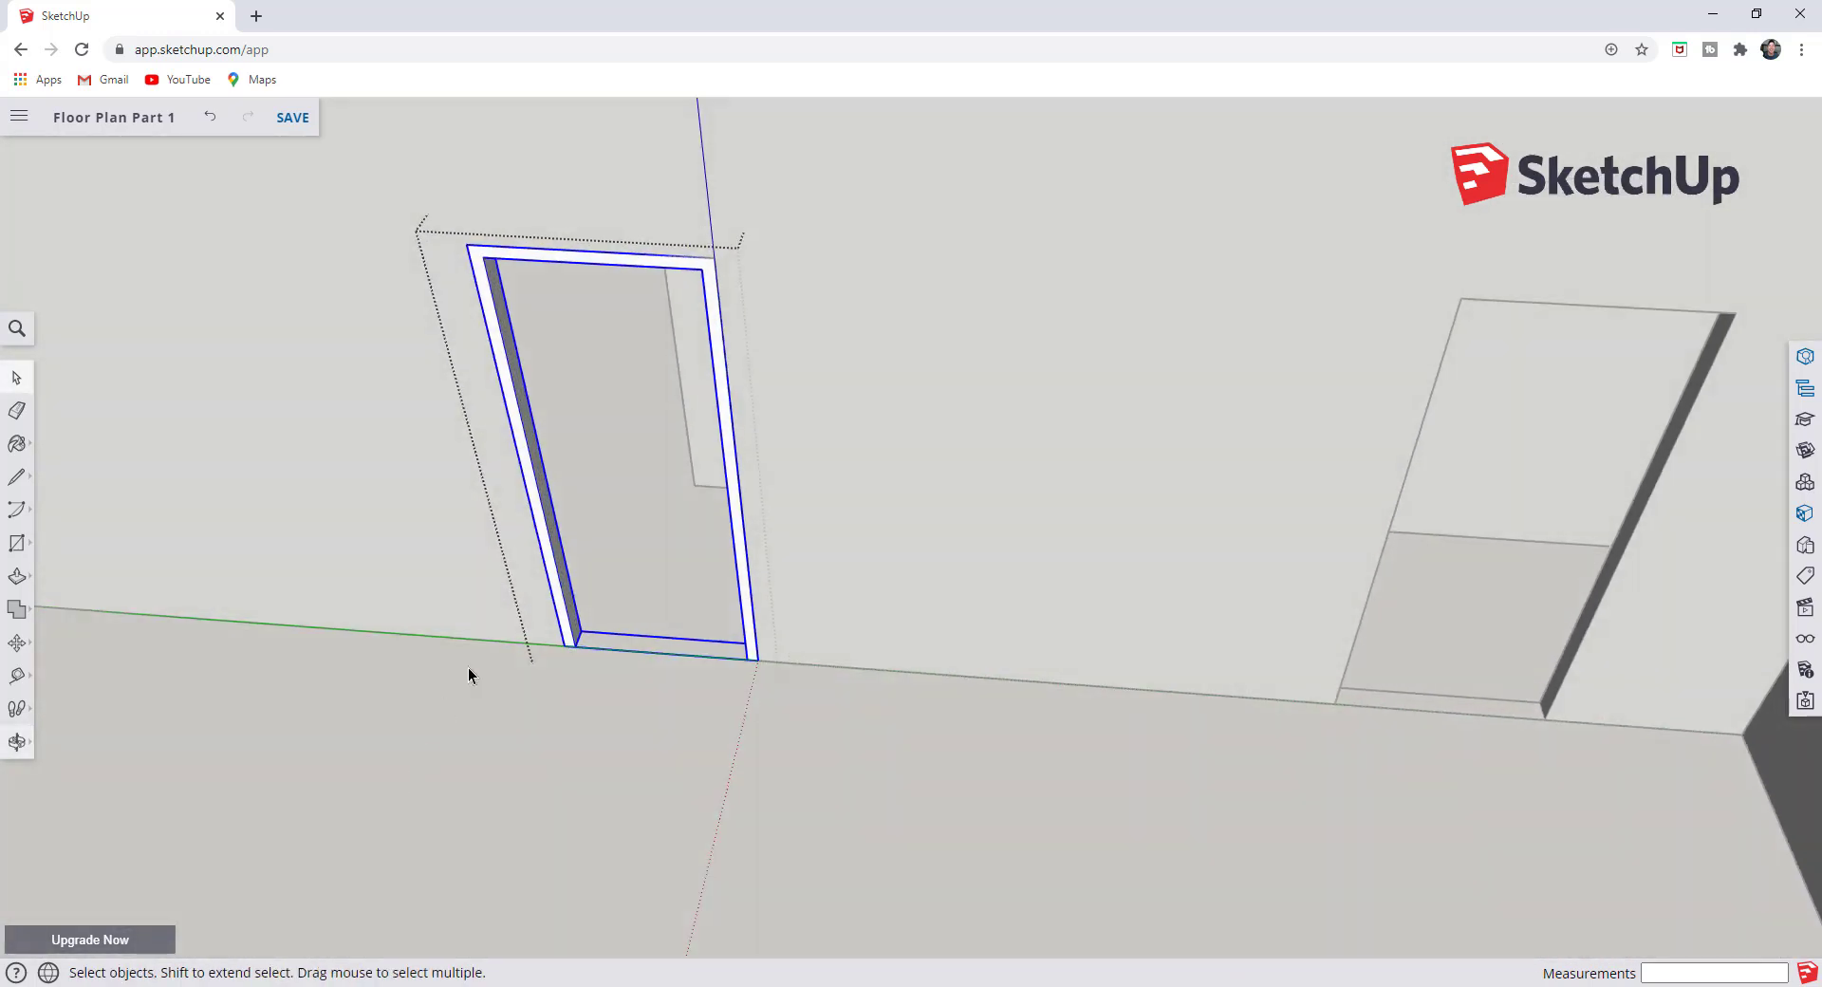
{"action": "scroll", "coordinate": [566, 674], "scroll_direction": "up", "scroll_amount": 4}
{"action": "key", "text": "r"}
{"action": "left_click", "coordinate": [560, 654]}
{"action": "middle_click_drag", "start_coordinate": [569, 638], "coordinate": [951, 610]}
{"action": "mouse_move", "coordinate": [1025, 901]}
{"action": "middle_mouse_down"}
{"action": "mouse_move", "coordinate": [931, 901]}
{"action": "mouse_move", "coordinate": [992, 284]}
{"action": "mouse_move", "coordinate": [1025, 484]}
{"action": "mouse_move", "coordinate": [1037, 224]}
{"action": "mouse_move", "coordinate": [943, 431]}
{"action": "mouse_move", "coordinate": [1085, 508]}
{"action": "mouse_move", "coordinate": [980, 736]}
{"action": "mouse_move", "coordinate": [943, 746]}
{"action": "middle_mouse_up"}
{"action": "scroll", "coordinate": [994, 273], "scroll_direction": "up", "scroll_amount": 3}
{"action": "left_click", "coordinate": [987, 420]}
- Push/Pull the door panel face to a thickness of 2 inches
{"action": "key", "text": "space"}
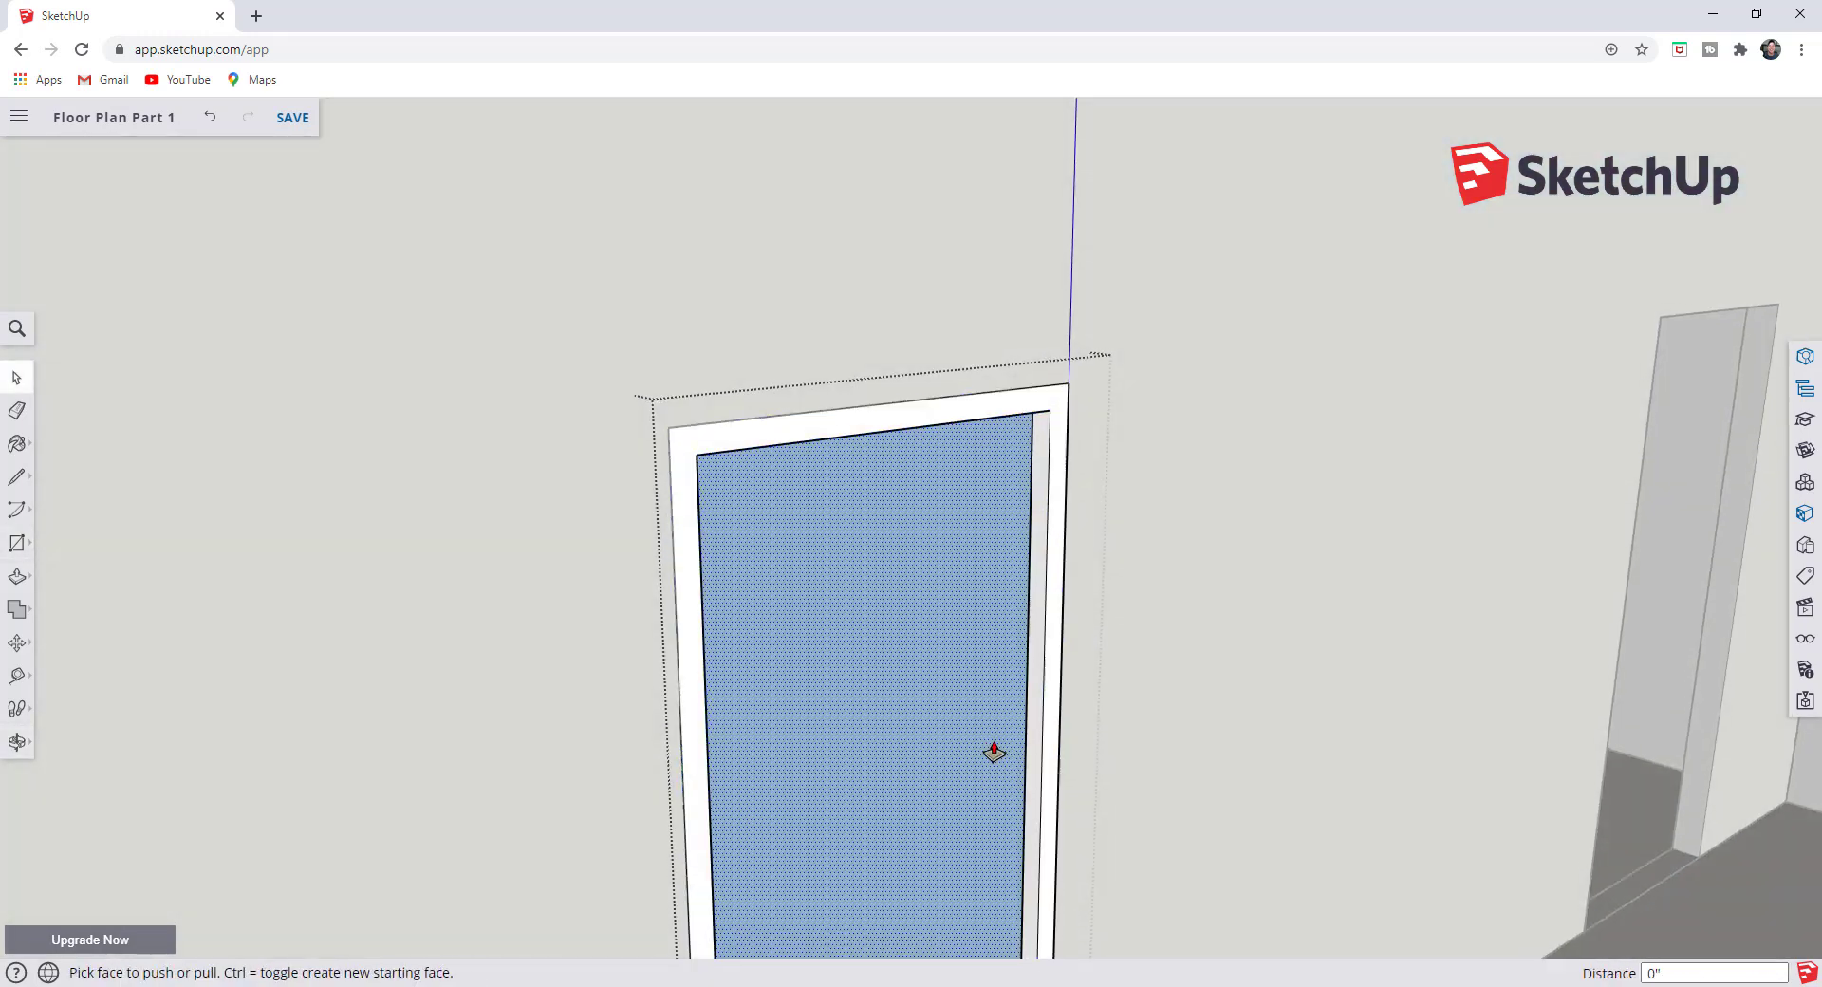
{"action": "key", "text": "p"}
{"action": "left_click", "coordinate": [1004, 739]}
{"action": "left_click", "coordinate": [1047, 417]}
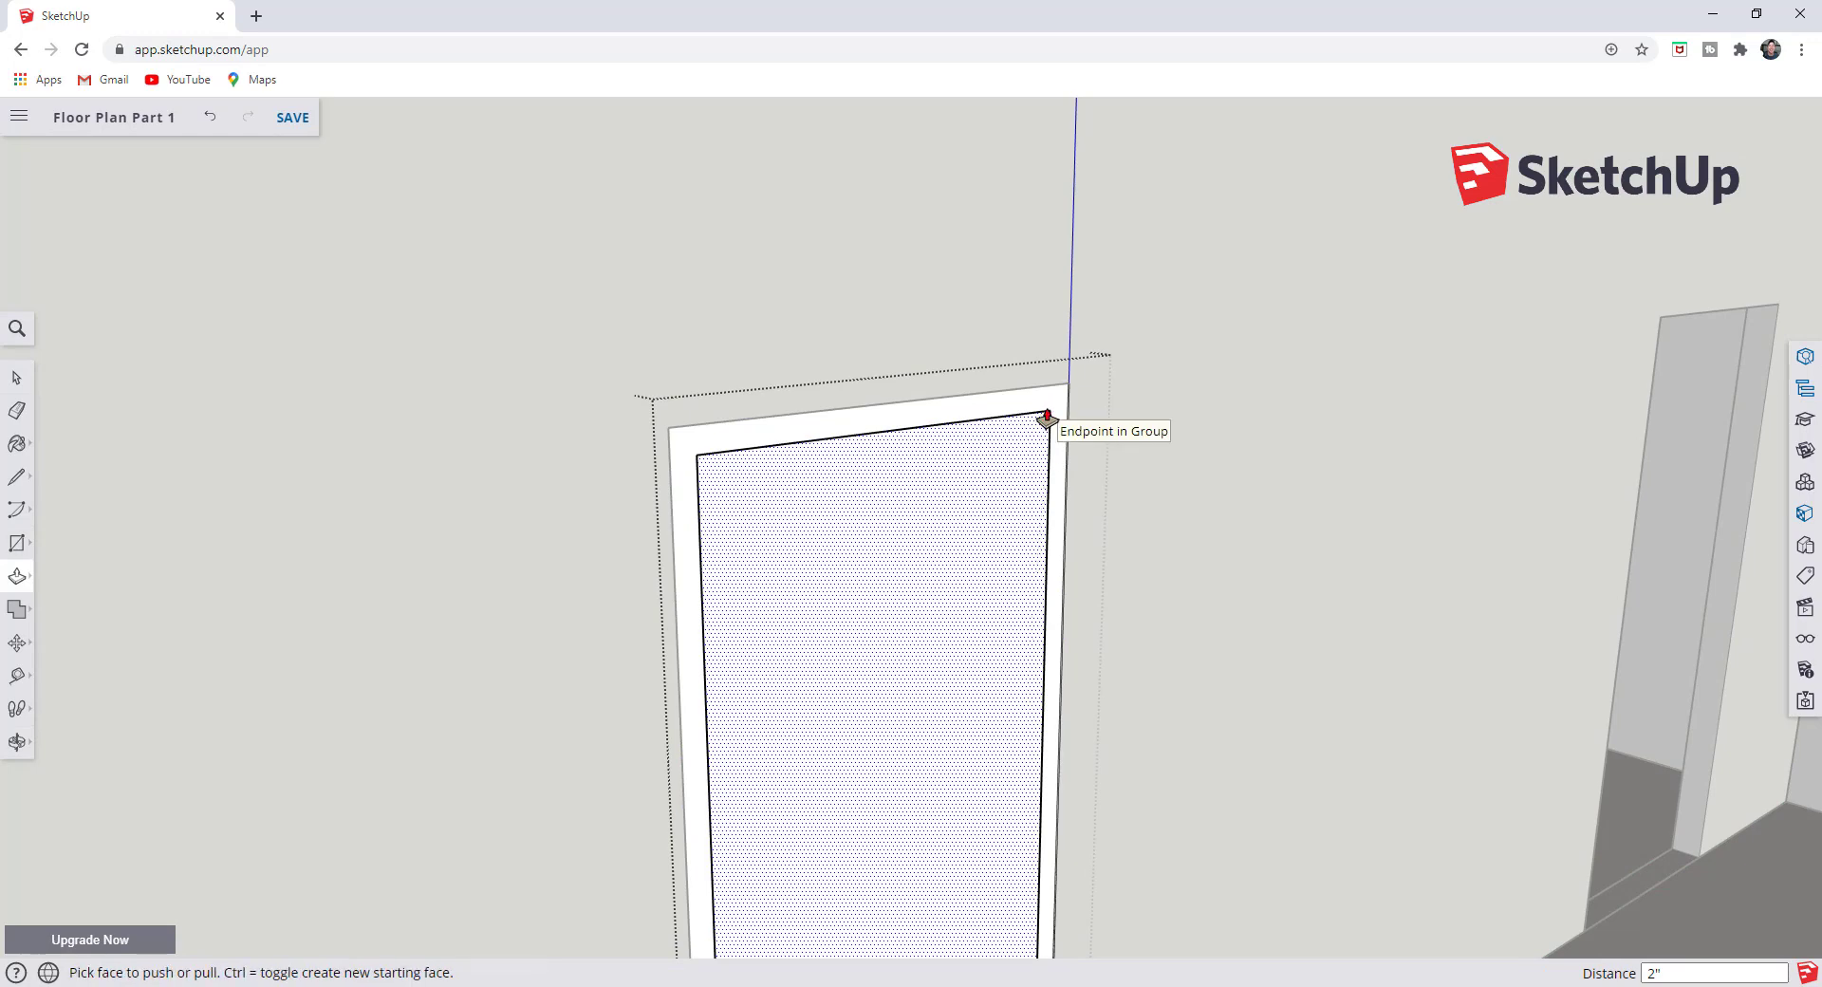
- Select the whole door panel and make it its own group within the door
{"action": "scroll", "coordinate": [1025, 703], "scroll_direction": "down", "scroll_amount": 4}
{"action": "middle_click_drag", "start_coordinate": [1134, 765], "coordinate": [1057, 740]}
{"action": "key", "text": "space"}
{"action": "left_click", "coordinate": [1048, 731]}
{"action": "right_click", "coordinate": [1045, 721]}
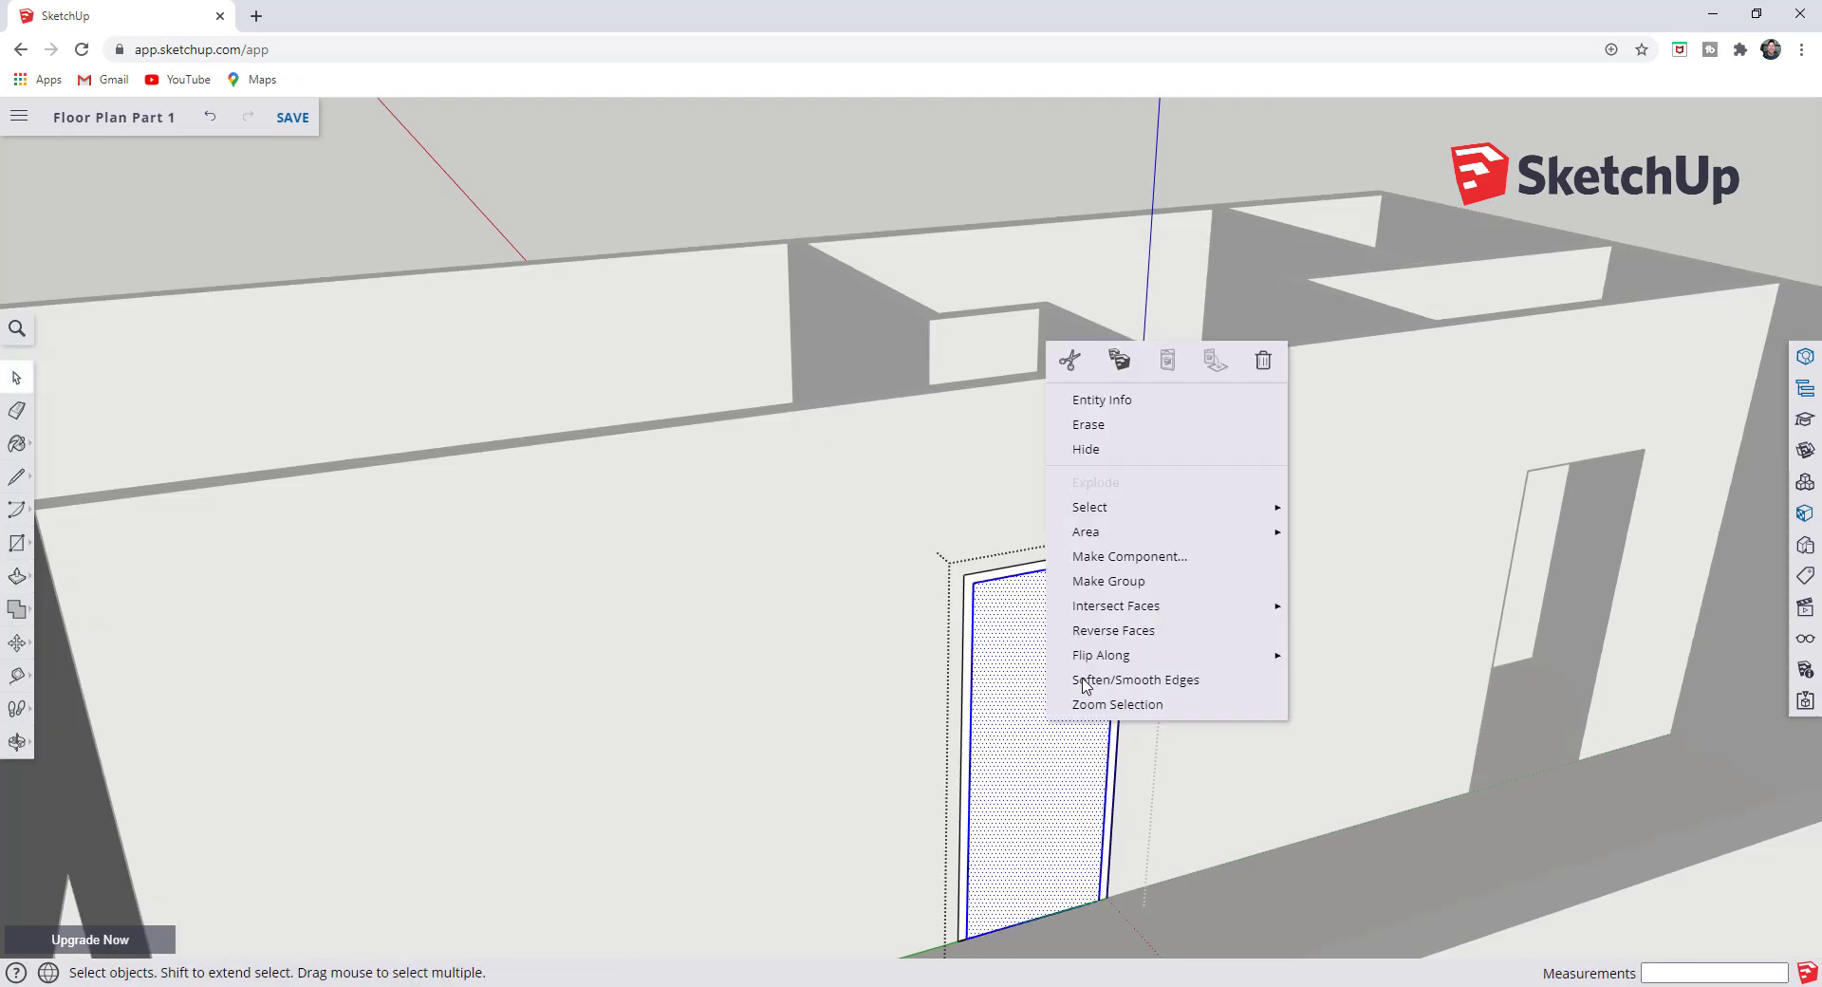
{"action": "left_click", "coordinate": [1129, 582]}
- Leave the door group and place a horizontal section plane partway up the door, cutting through all the walls
{"action": "scroll", "coordinate": [1227, 658], "scroll_direction": "down", "scroll_amount": 3}
{"action": "middle_click_drag", "start_coordinate": [1152, 691], "coordinate": [54, 577]}
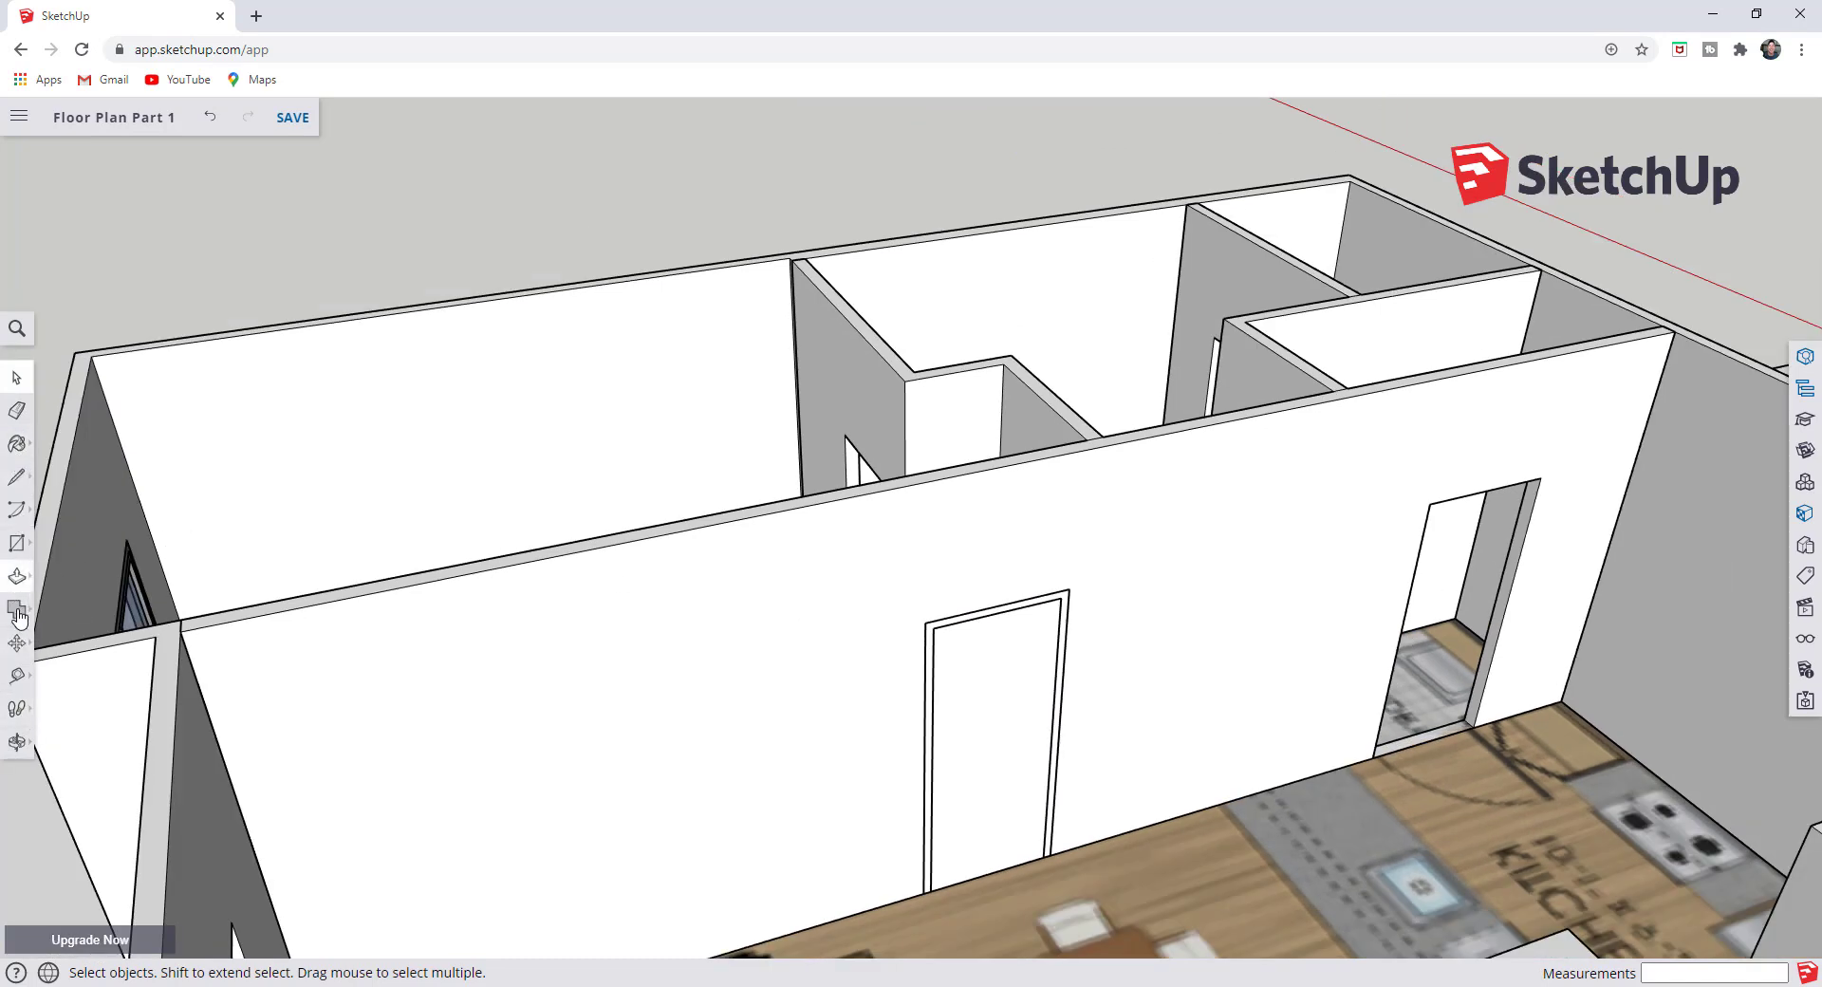
{"action": "left_click", "coordinate": [17, 677]}
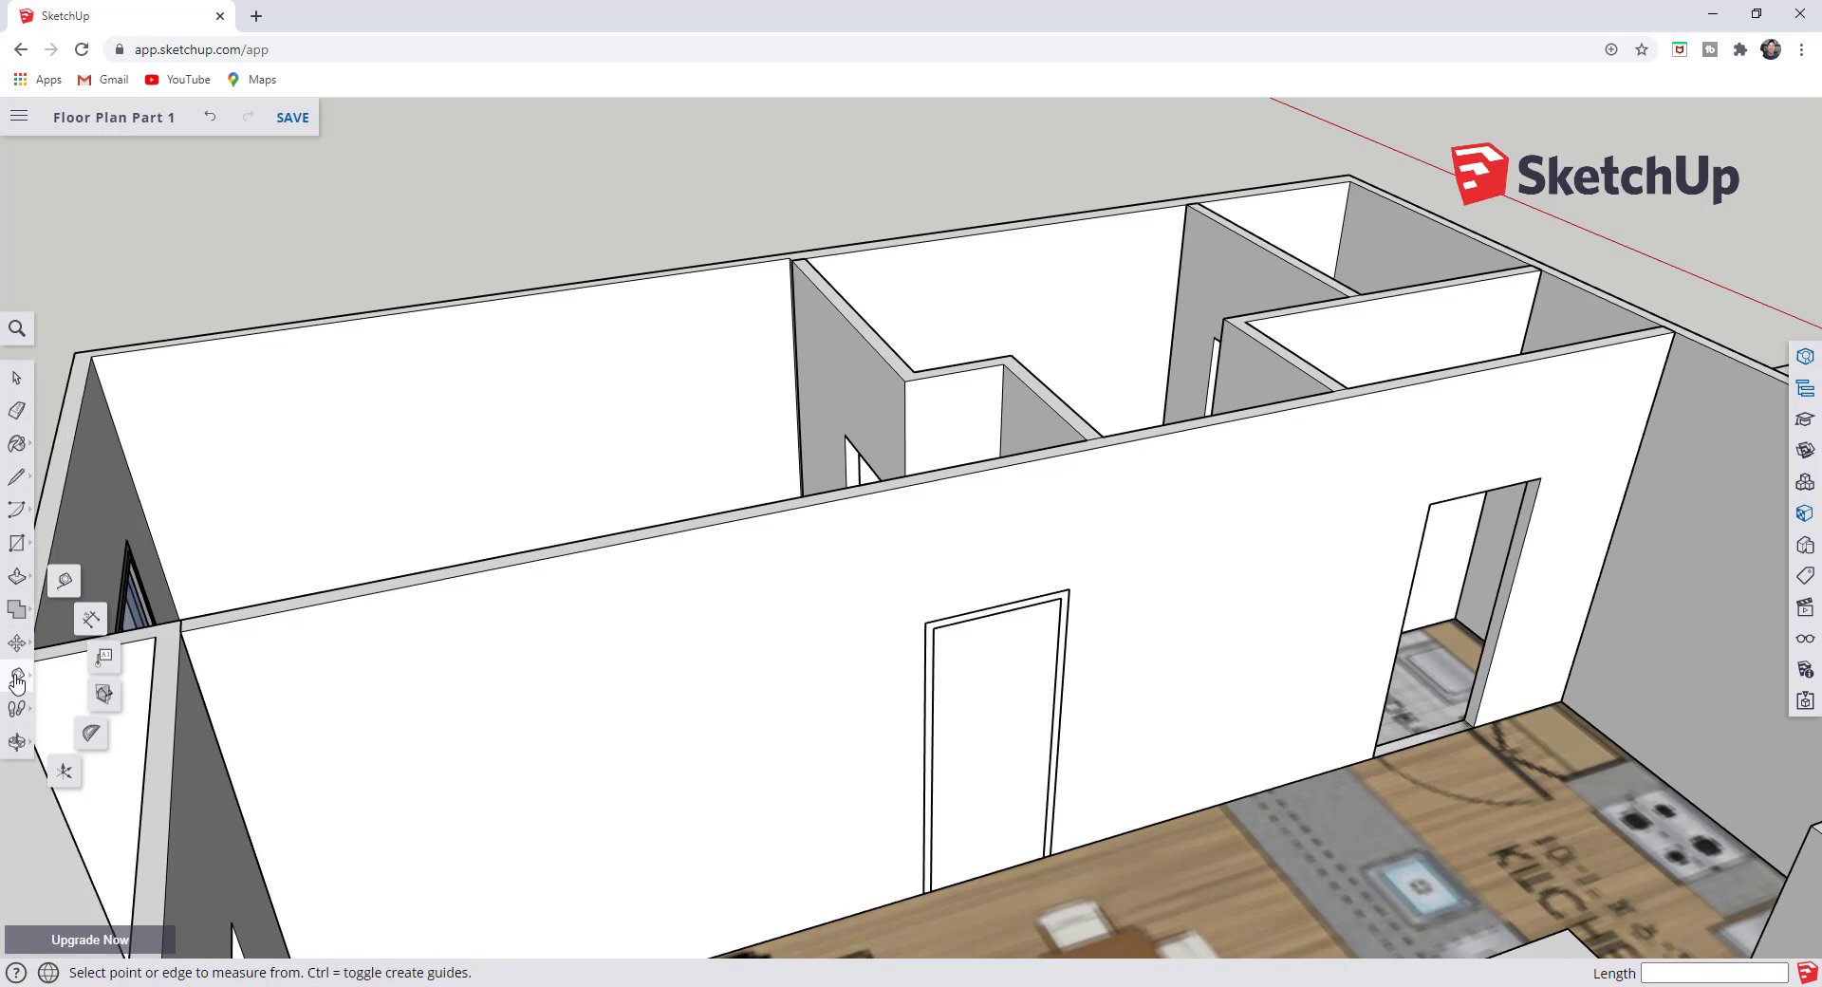
{"action": "left_click", "coordinate": [118, 704]}
{"action": "key", "text": "Up"}
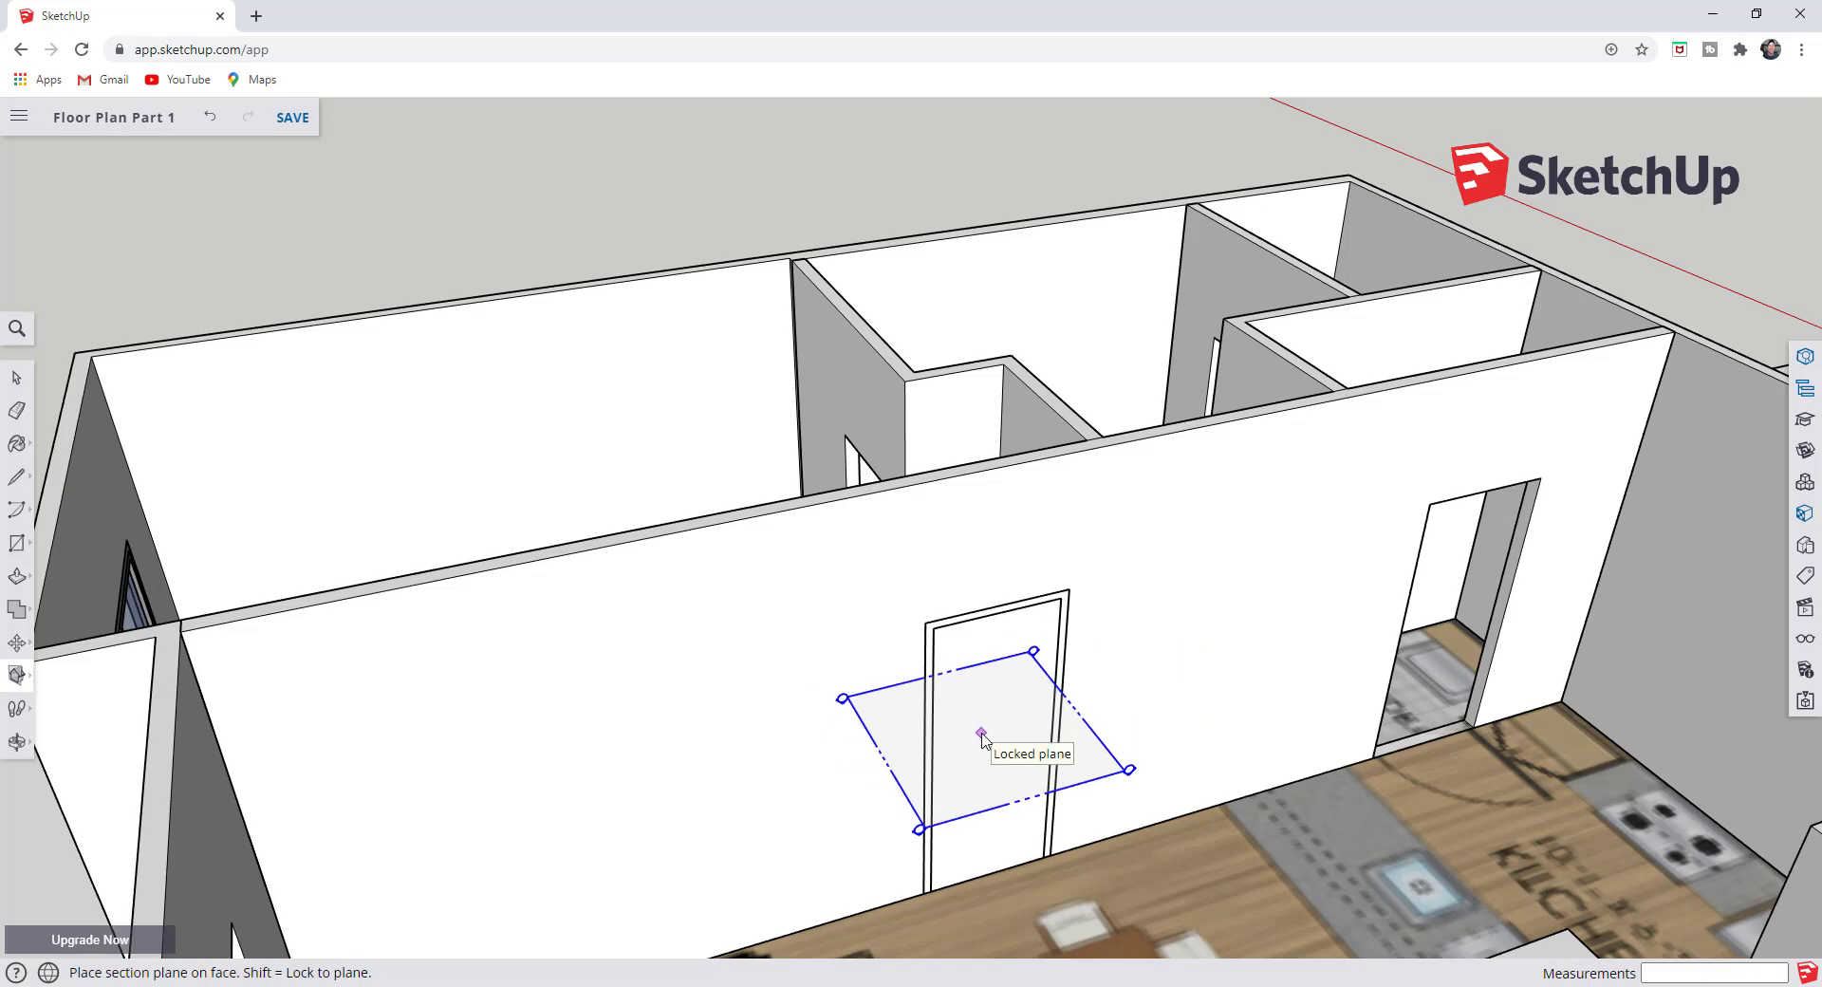
{"action": "left_click", "coordinate": [980, 733]}
{"action": "left_click", "coordinate": [981, 728]}
- Examine the cut door panel and frame from above against the door swing on the floor plan
{"action": "scroll", "coordinate": [1328, 268], "scroll_direction": "down", "scroll_amount": 5}
{"action": "middle_click_drag", "start_coordinate": [1223, 402], "coordinate": [948, 721]}
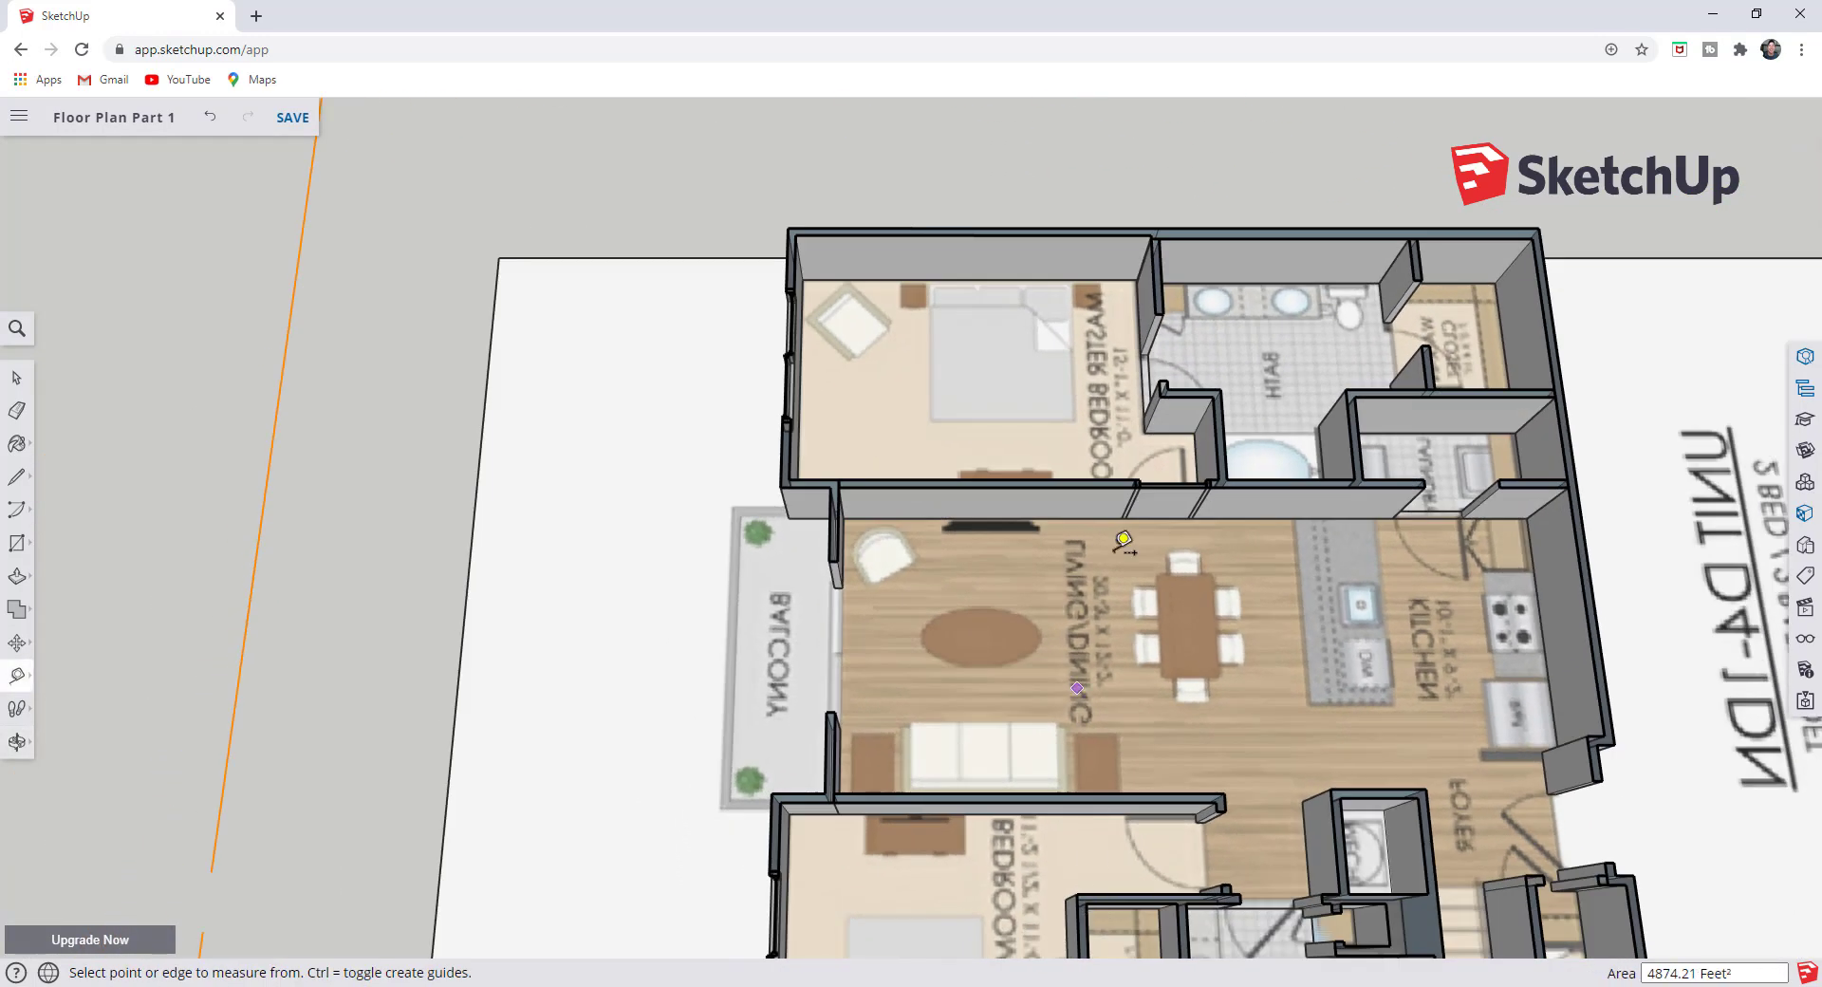
{"action": "scroll", "coordinate": [1050, 655], "scroll_direction": "up", "scroll_amount": 8}
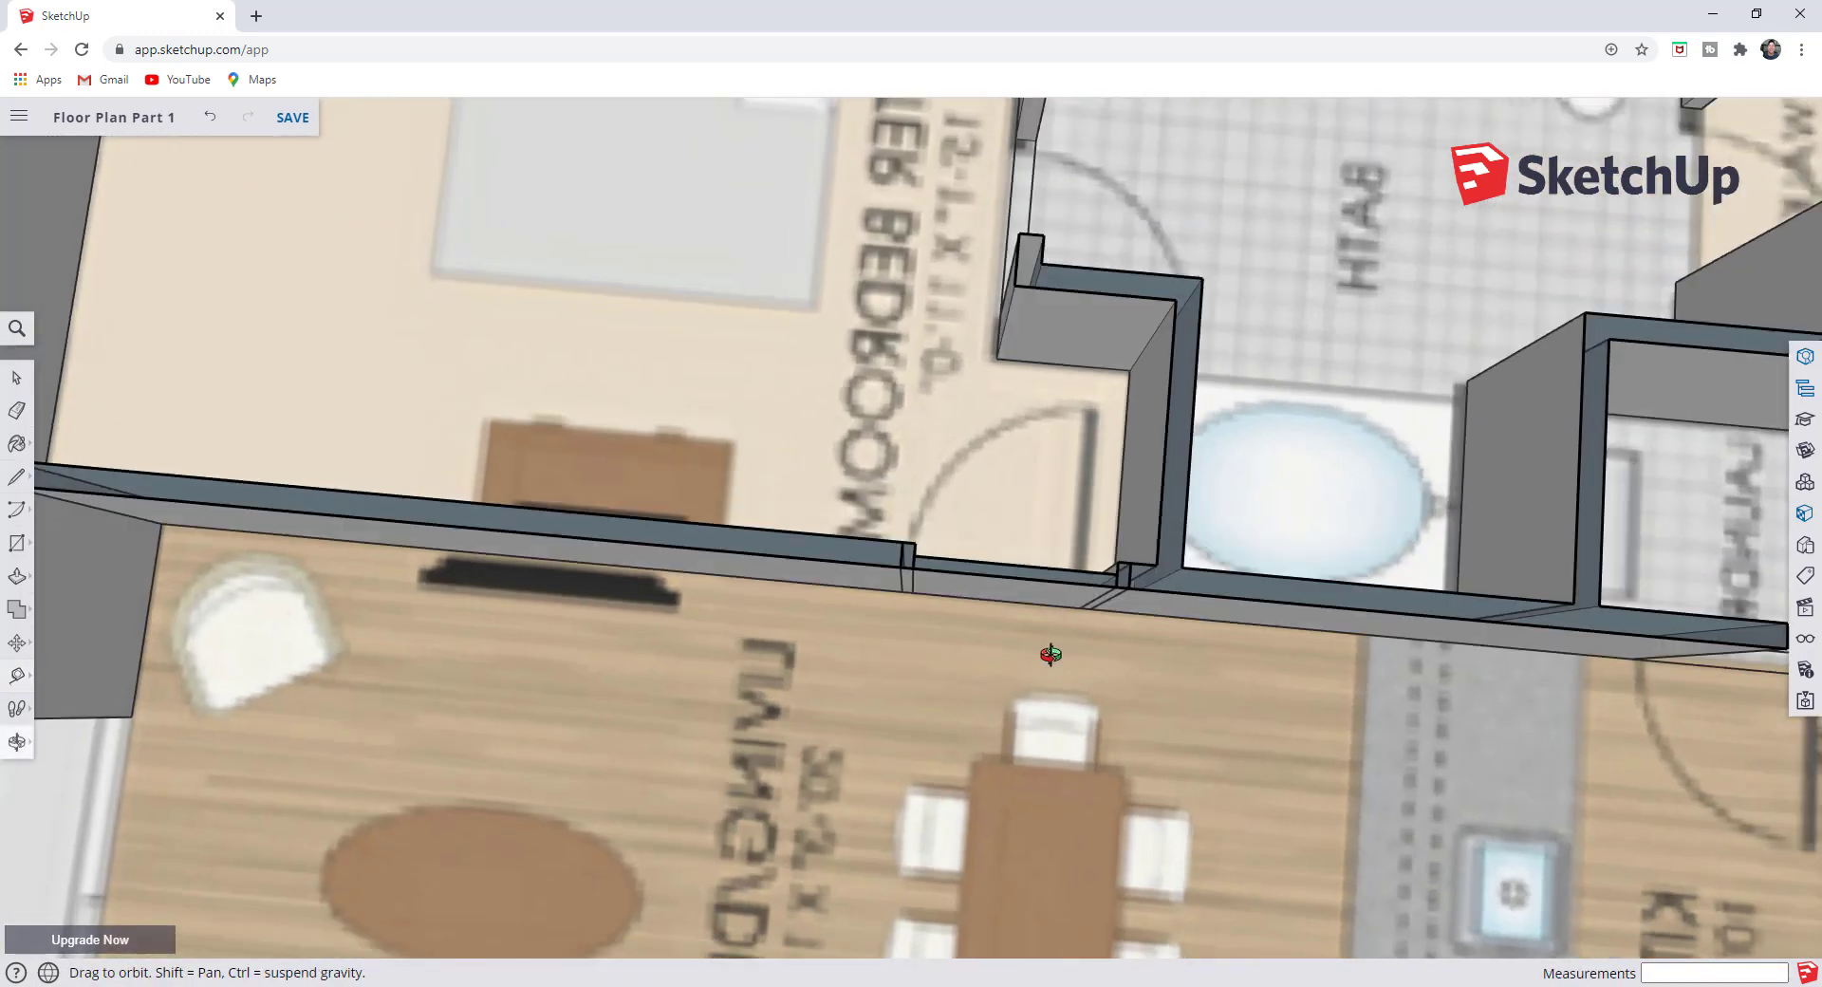
{"action": "middle_click_drag", "start_coordinate": [1050, 655], "coordinate": [1005, 574]}
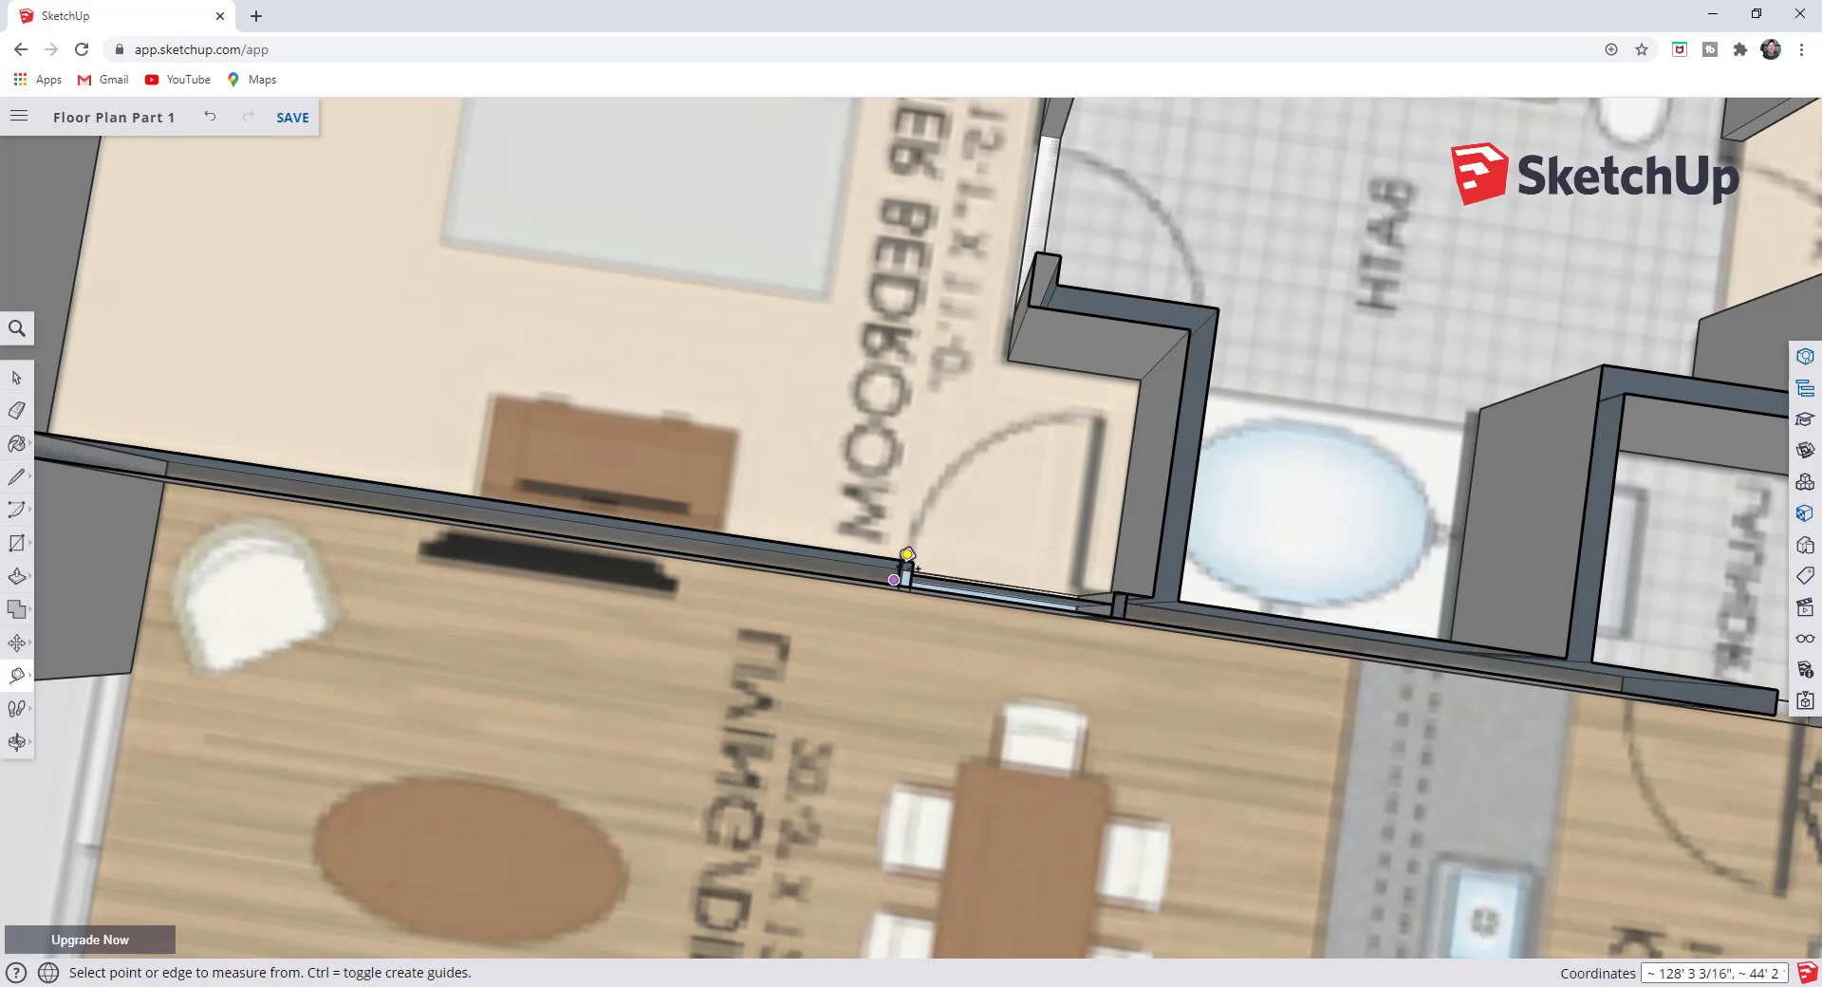
{"action": "scroll", "coordinate": [1021, 623], "scroll_direction": "down", "scroll_amount": 5}
{"action": "scroll", "coordinate": [1053, 626], "scroll_direction": "up", "scroll_amount": 5}
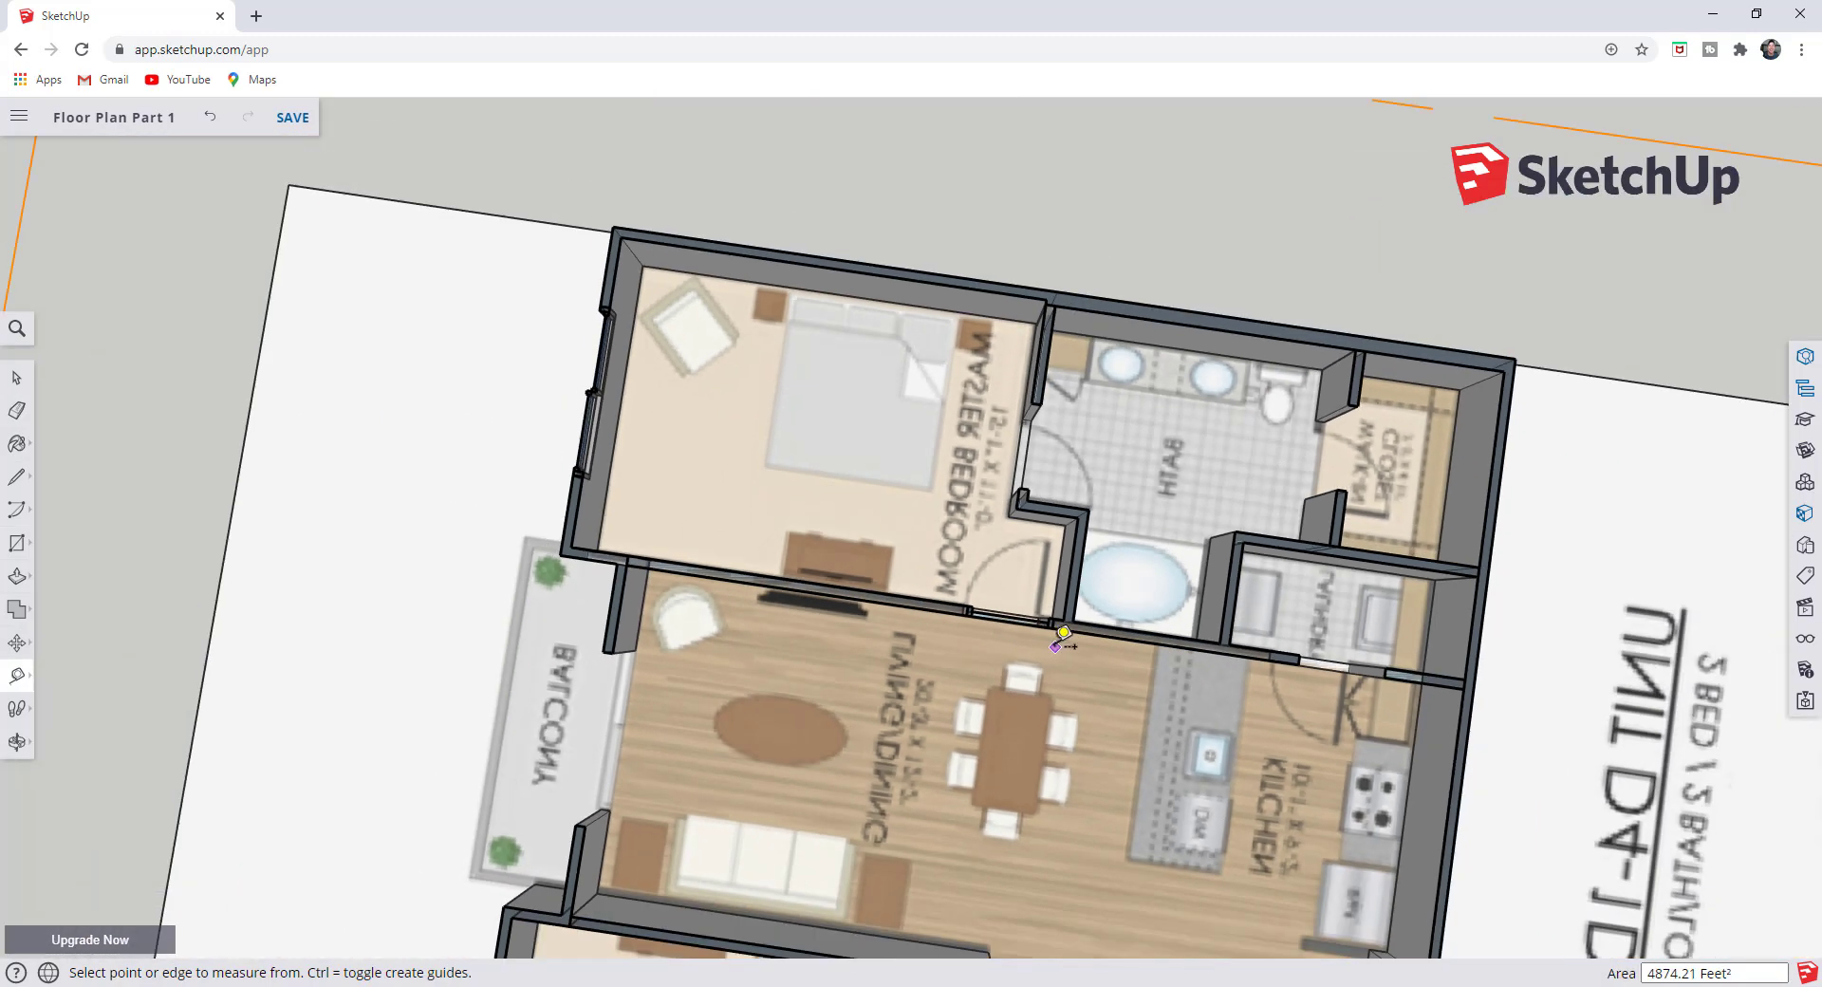
{"action": "scroll", "coordinate": [996, 602], "scroll_direction": "down", "scroll_amount": 1}
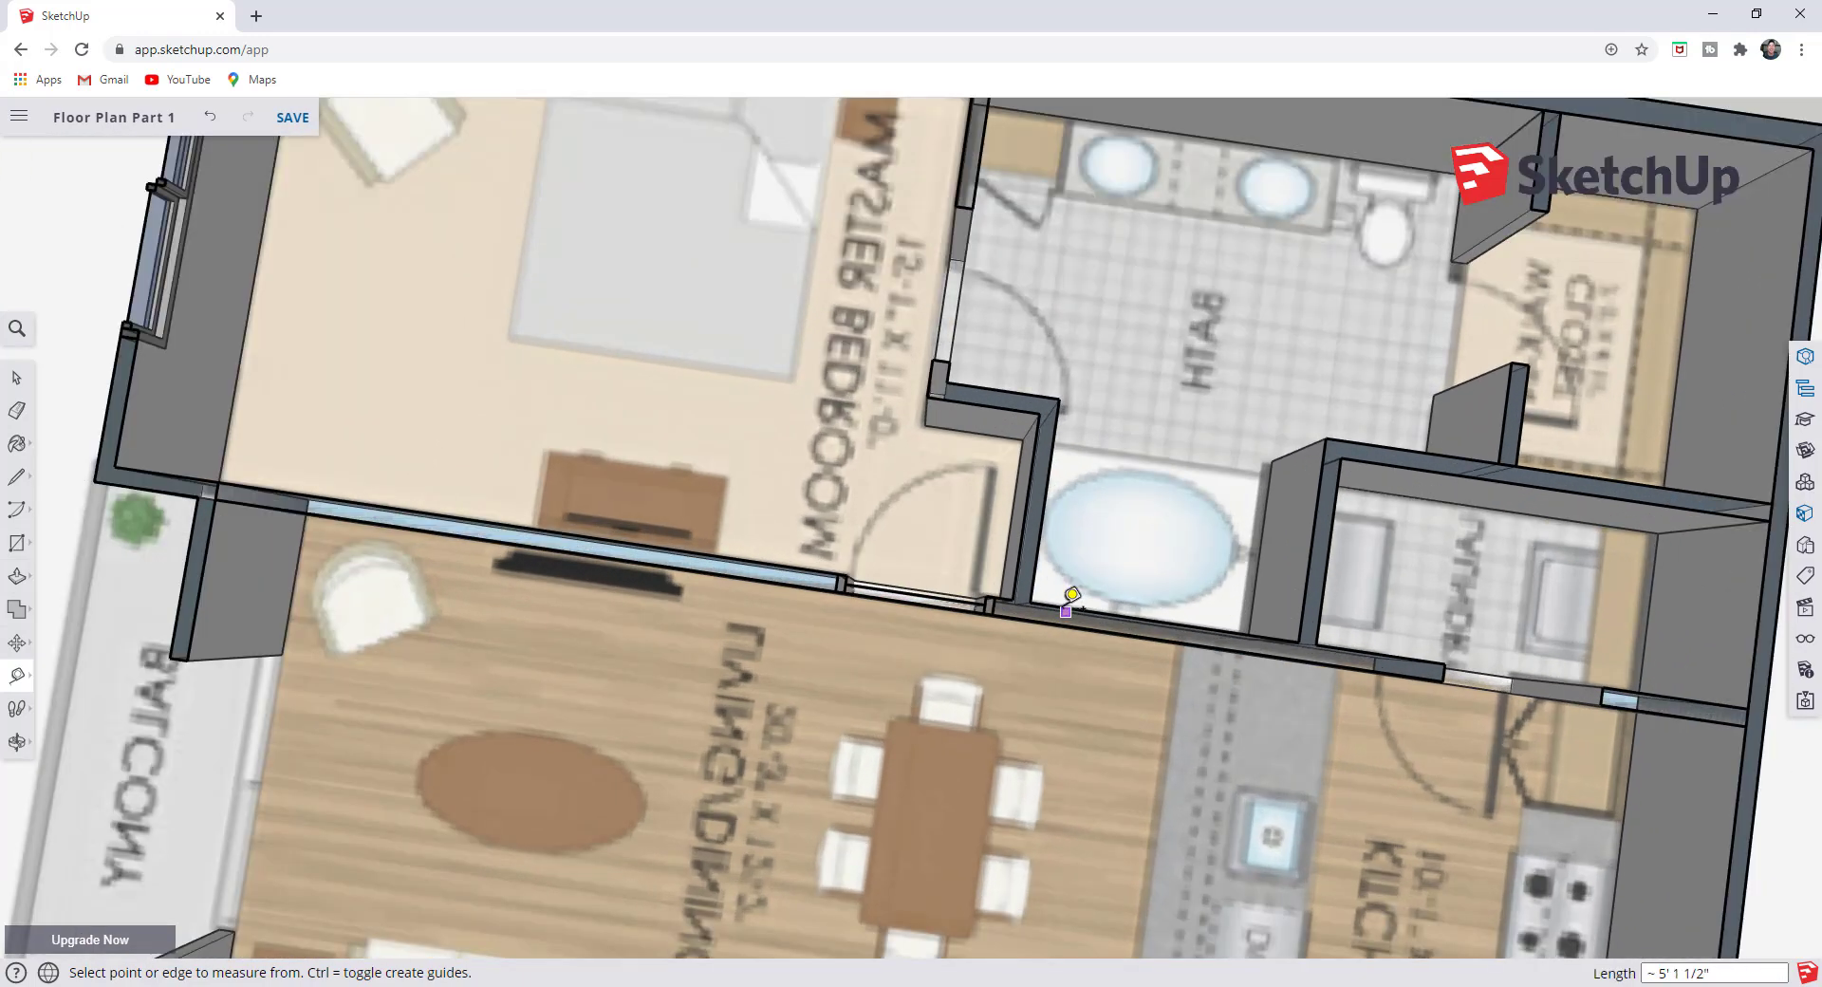
- Open the door group and move the panel to the master bedroom side of the frame, corner to corner
{"action": "key", "text": "space"}
{"action": "left_click", "coordinate": [955, 607]}
{"action": "key", "text": "o"}
{"action": "middle_click_drag", "start_coordinate": [975, 651], "coordinate": [862, 439]}
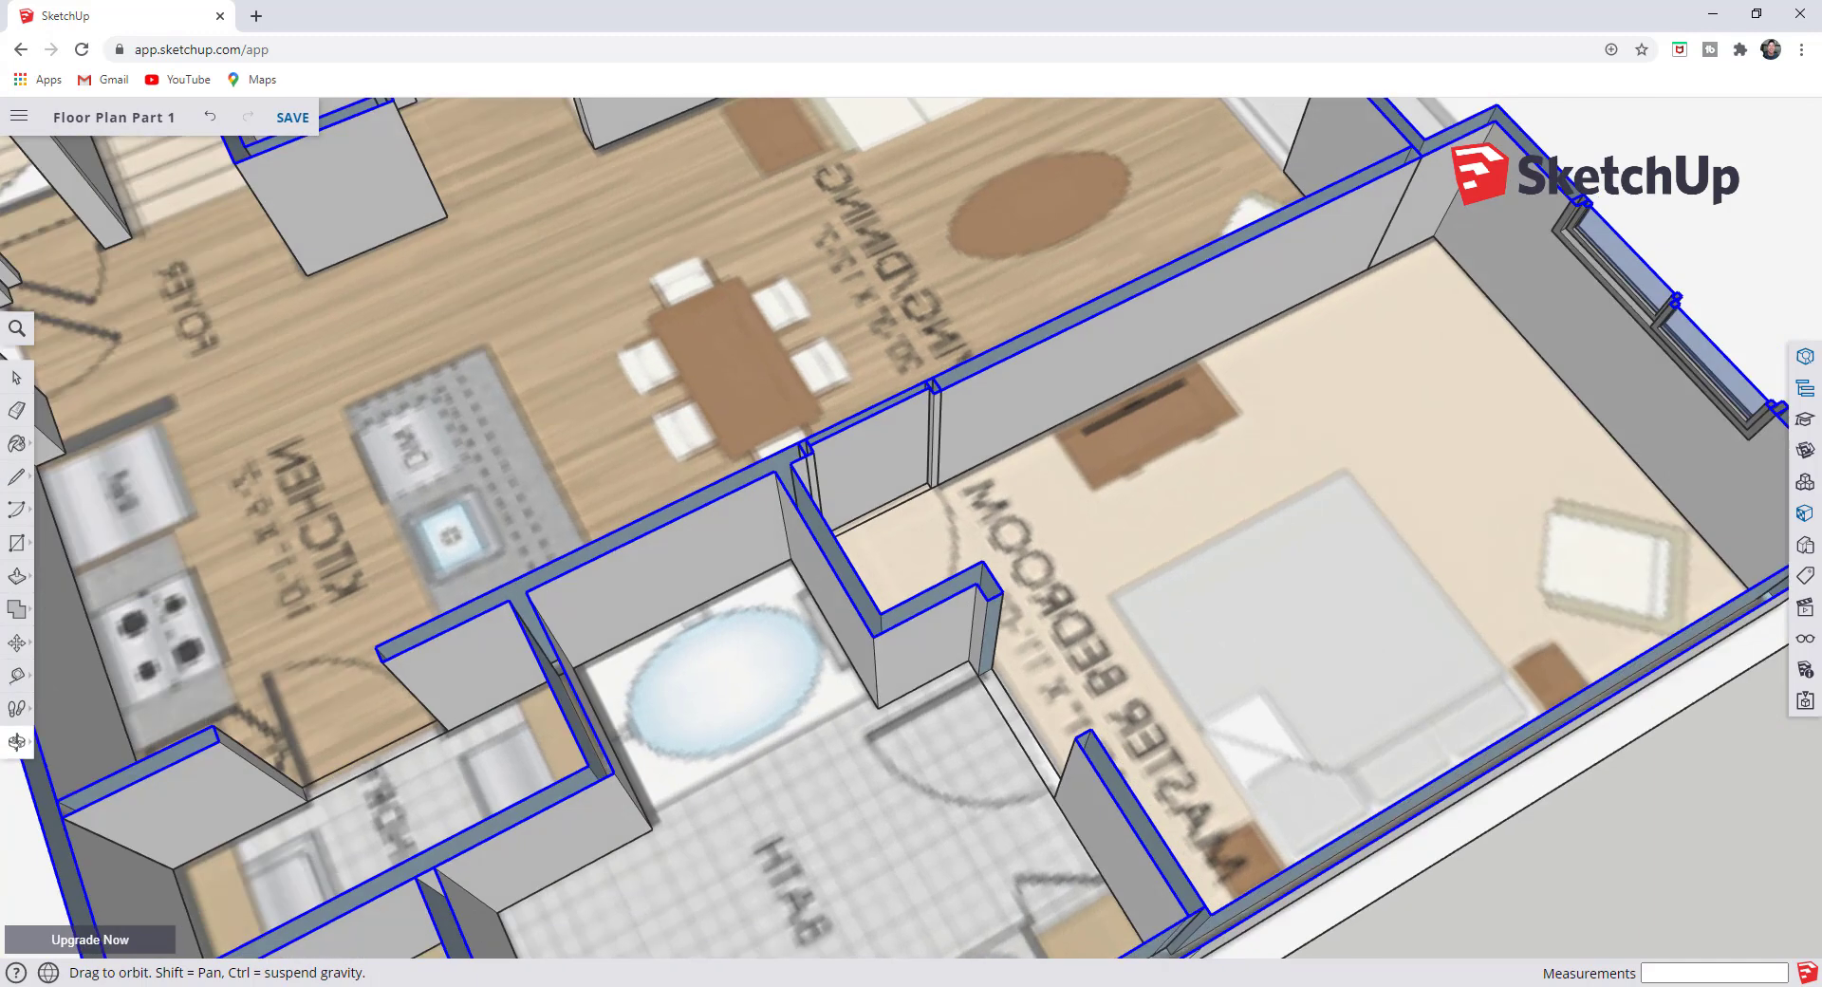
{"action": "scroll", "coordinate": [862, 438], "scroll_direction": "up", "scroll_amount": 4}
{"action": "double_click", "coordinate": [850, 488]}
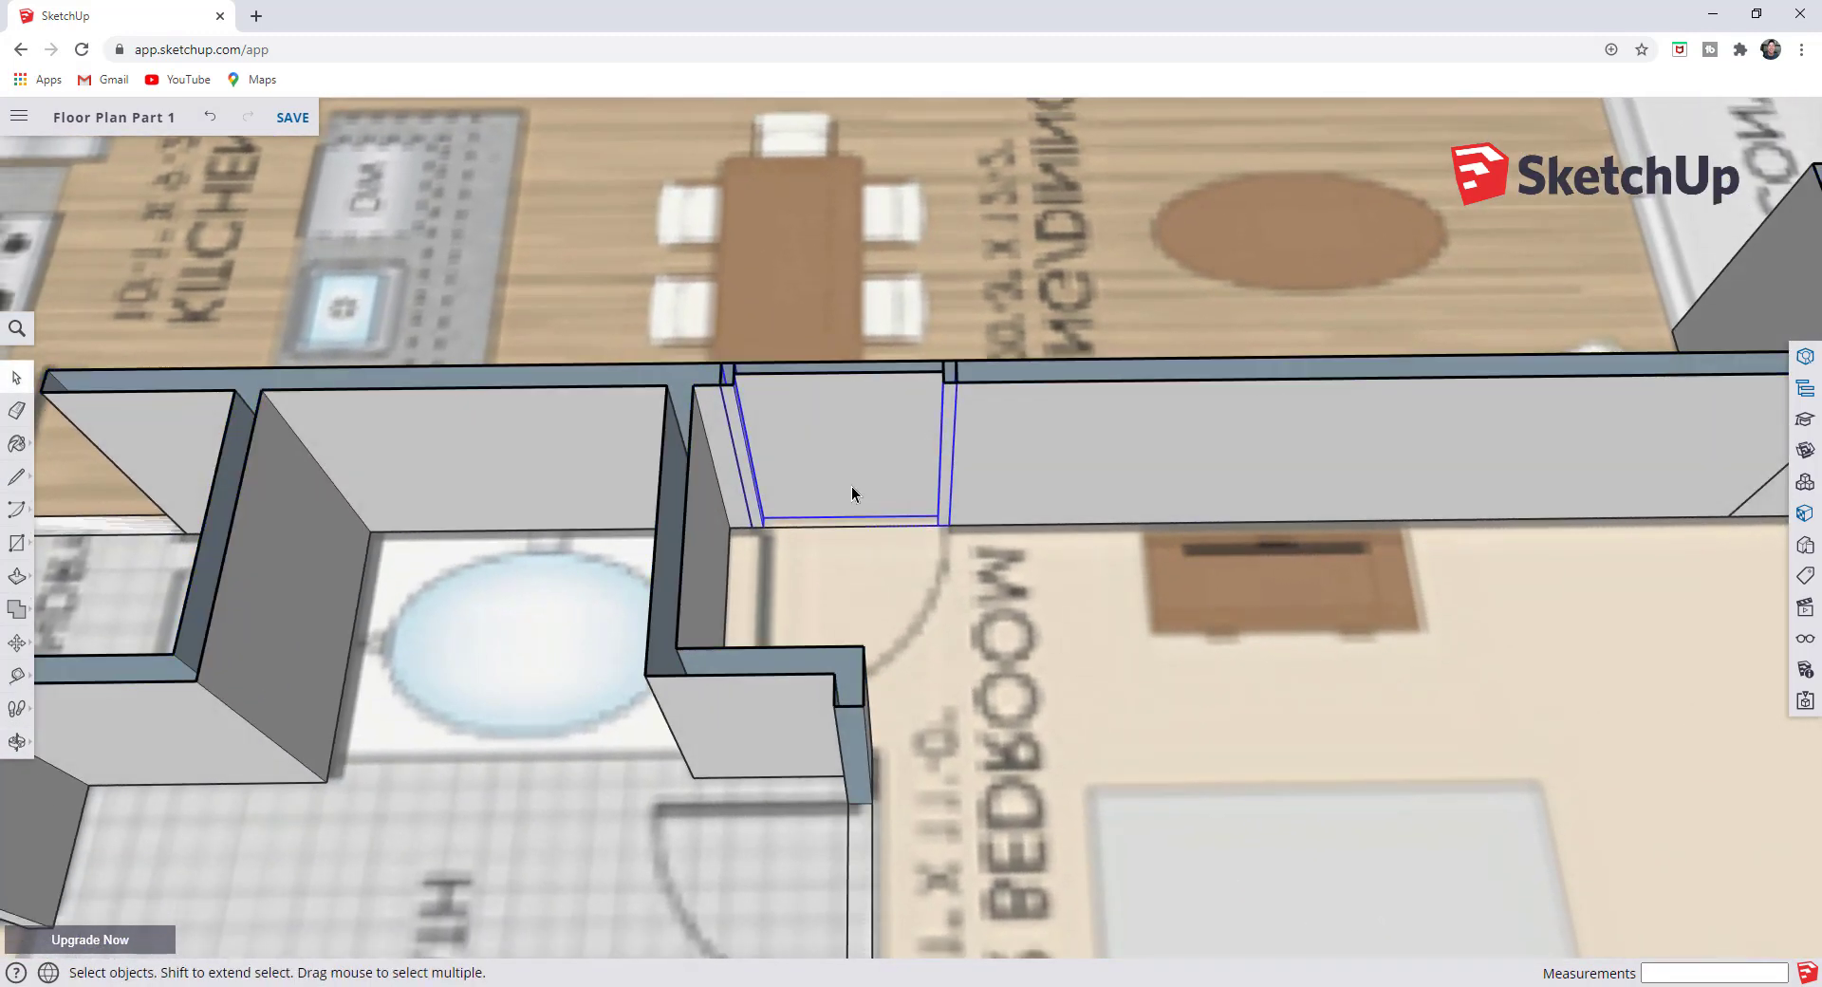
{"action": "scroll", "coordinate": [833, 456], "scroll_direction": "up", "scroll_amount": 2}
{"action": "scroll", "coordinate": [761, 597], "scroll_direction": "up", "scroll_amount": 3}
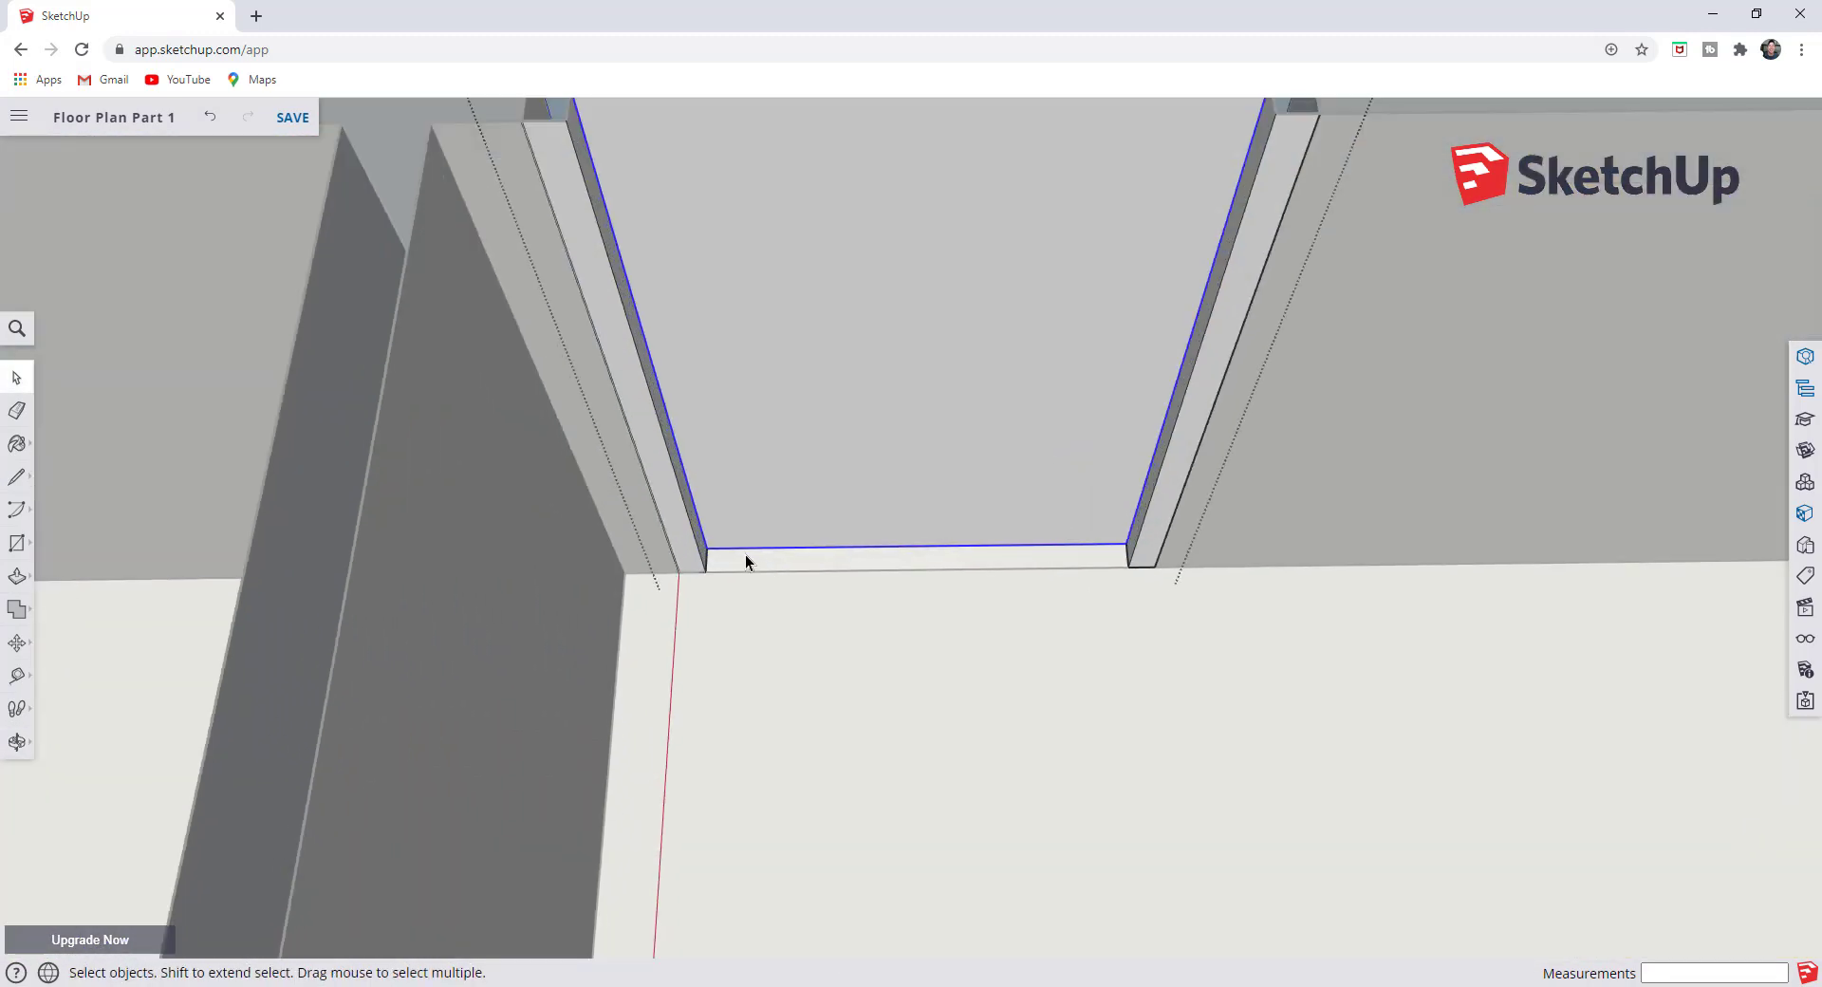
{"action": "key", "text": "m"}
{"action": "left_click", "coordinate": [704, 531]}
{"action": "left_click", "coordinate": [707, 566]}
- Leave the door group and turn off the section plane's cut to show the full walls again
{"action": "scroll", "coordinate": [850, 601], "scroll_direction": "down", "scroll_amount": 5}
{"action": "middle_click_drag", "start_coordinate": [667, 618], "coordinate": [1186, 632]}
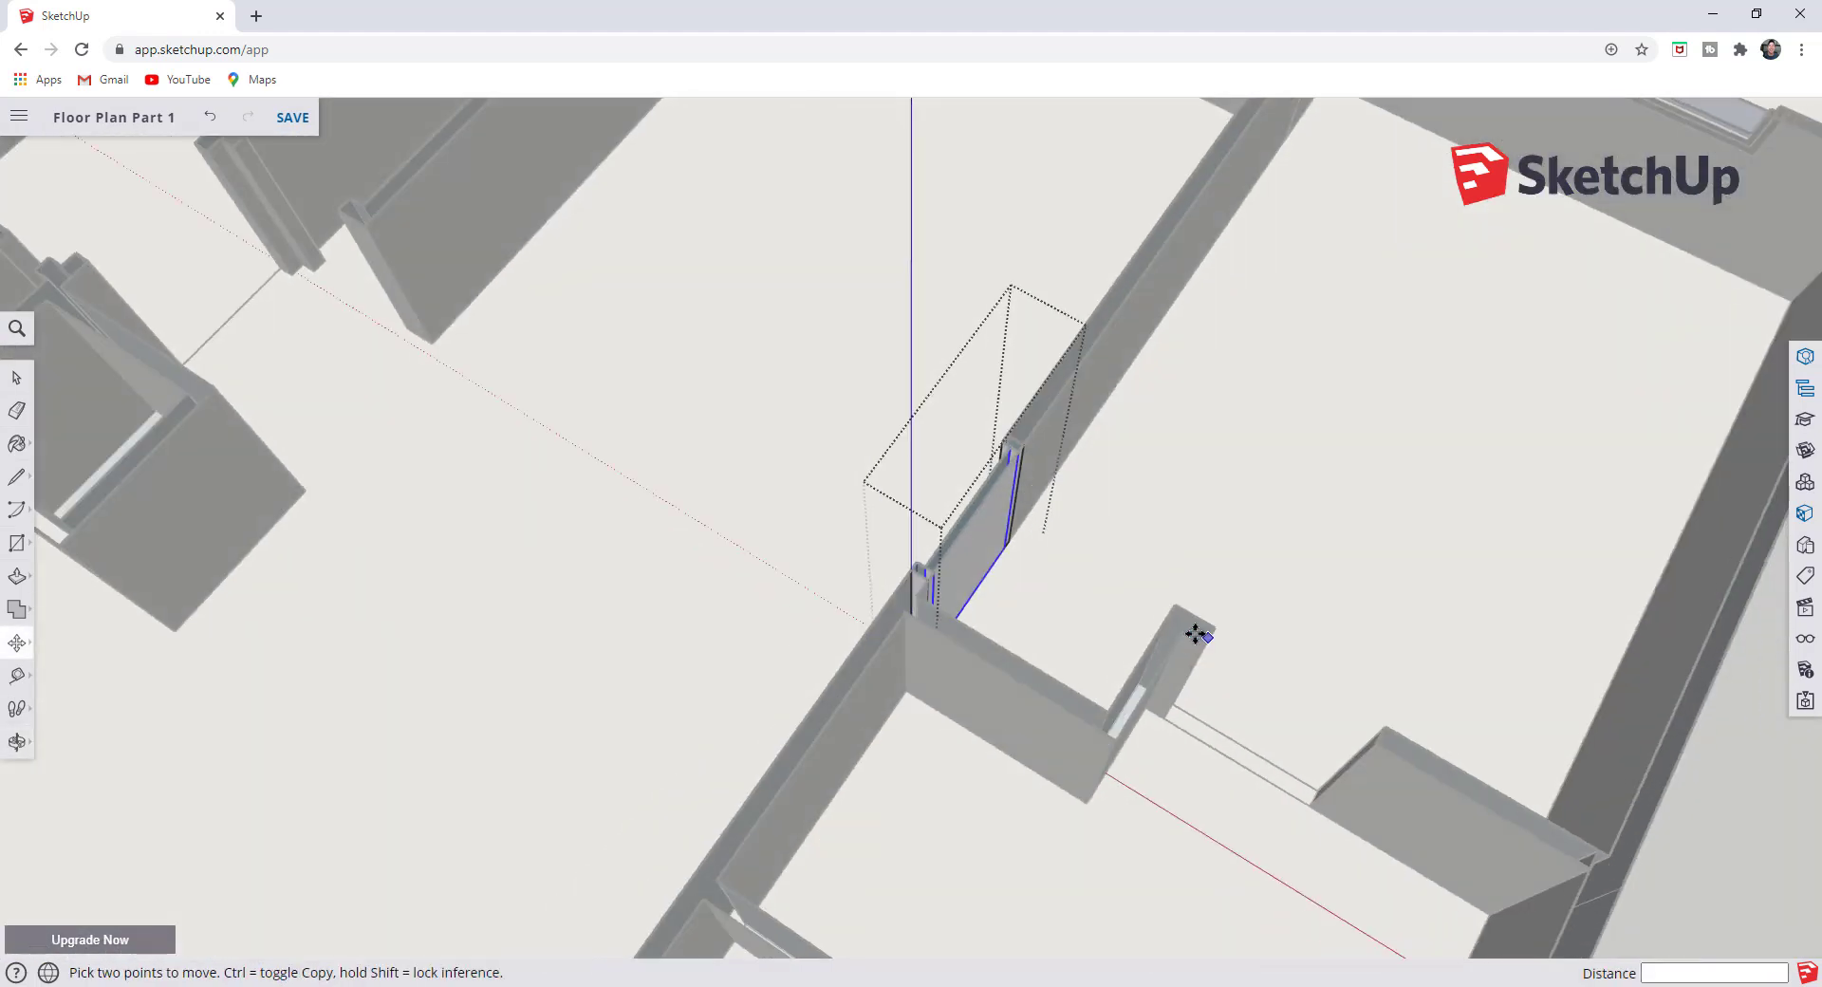
{"action": "key", "text": "space"}
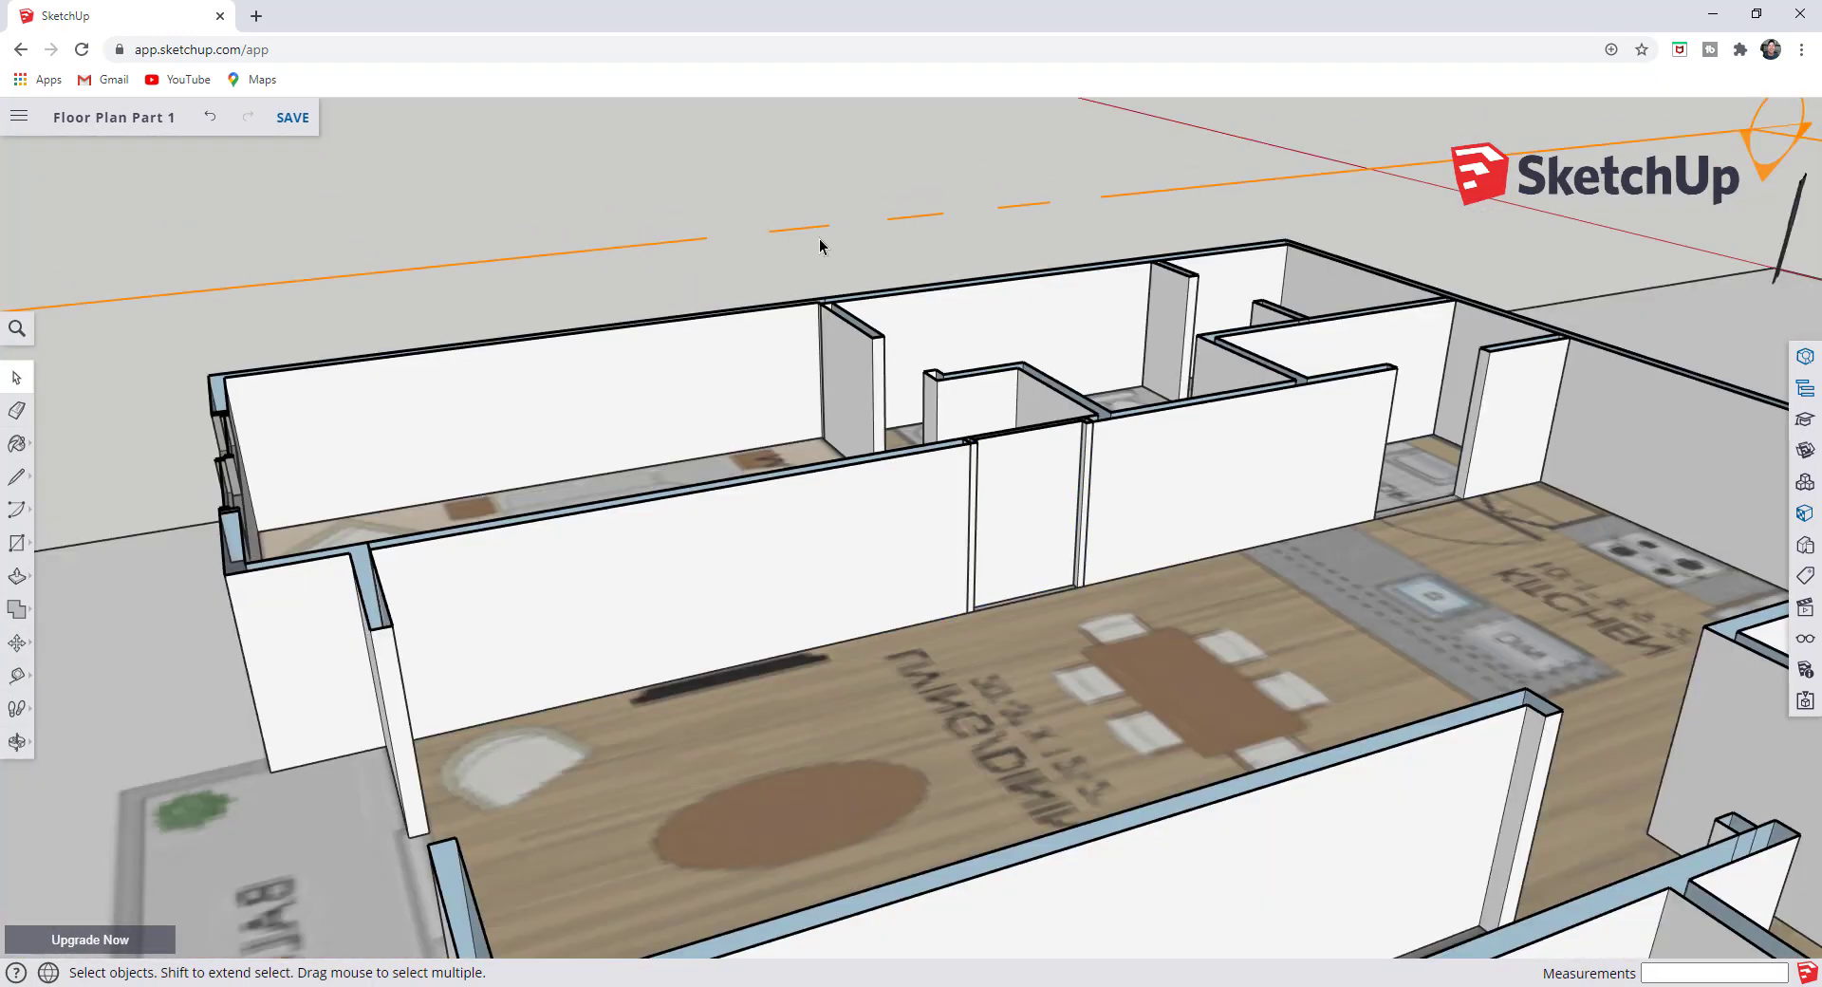
{"action": "right_click", "coordinate": [822, 246]}
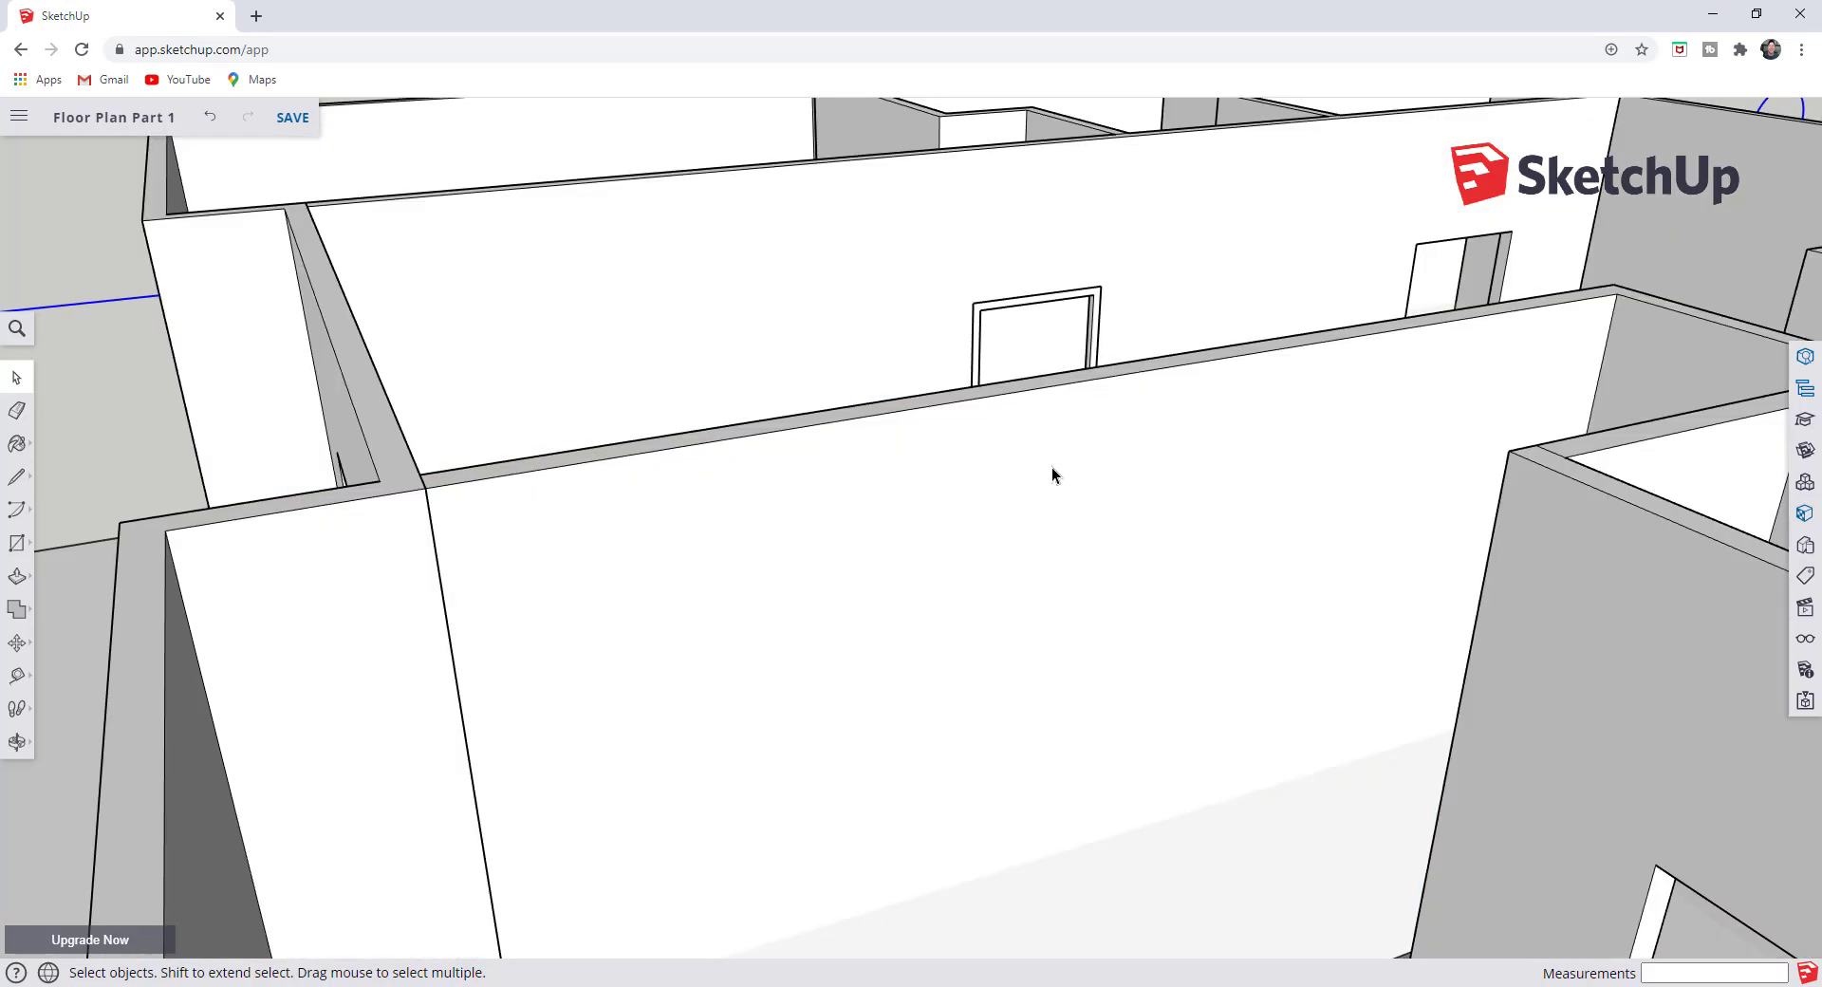
{"action": "middle_click_drag", "start_coordinate": [1051, 467], "coordinate": [987, 415]}
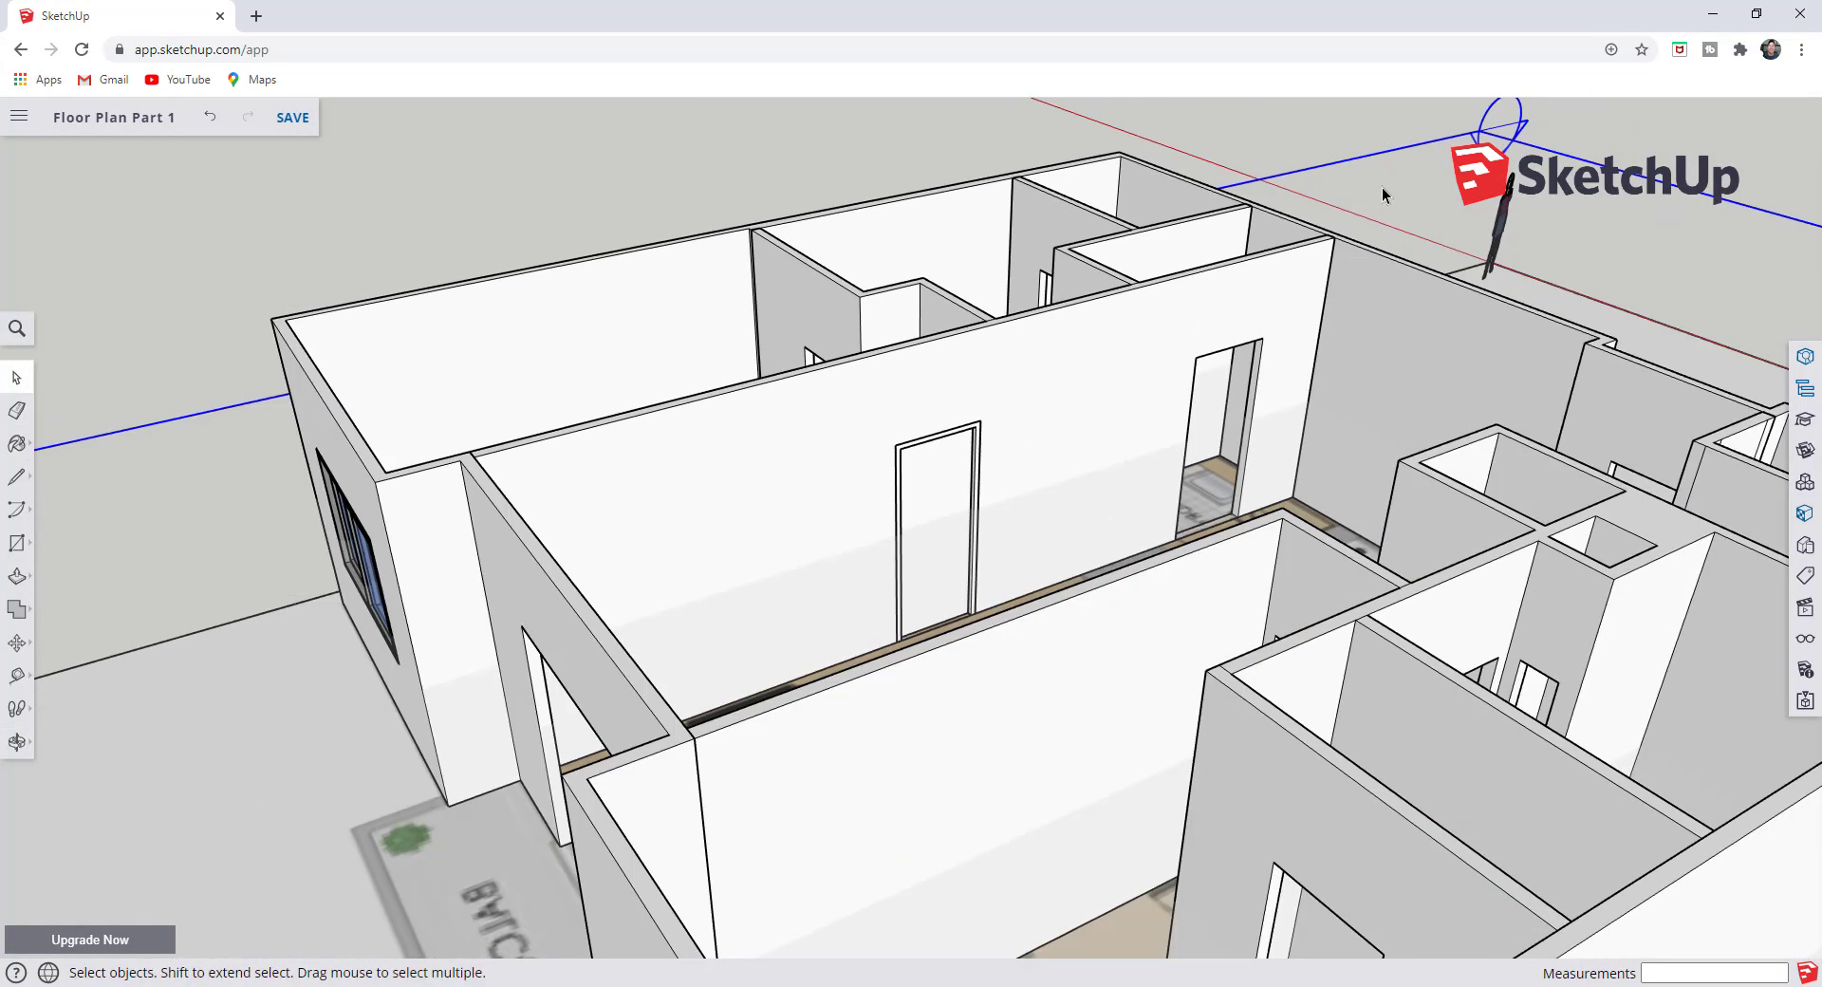
- Open the door group and paint the door panel with the Wood Cherry Original material
{"action": "double_click", "coordinate": [888, 494]}
{"action": "left_click", "coordinate": [938, 488]}
{"action": "double_click", "coordinate": [937, 487]}
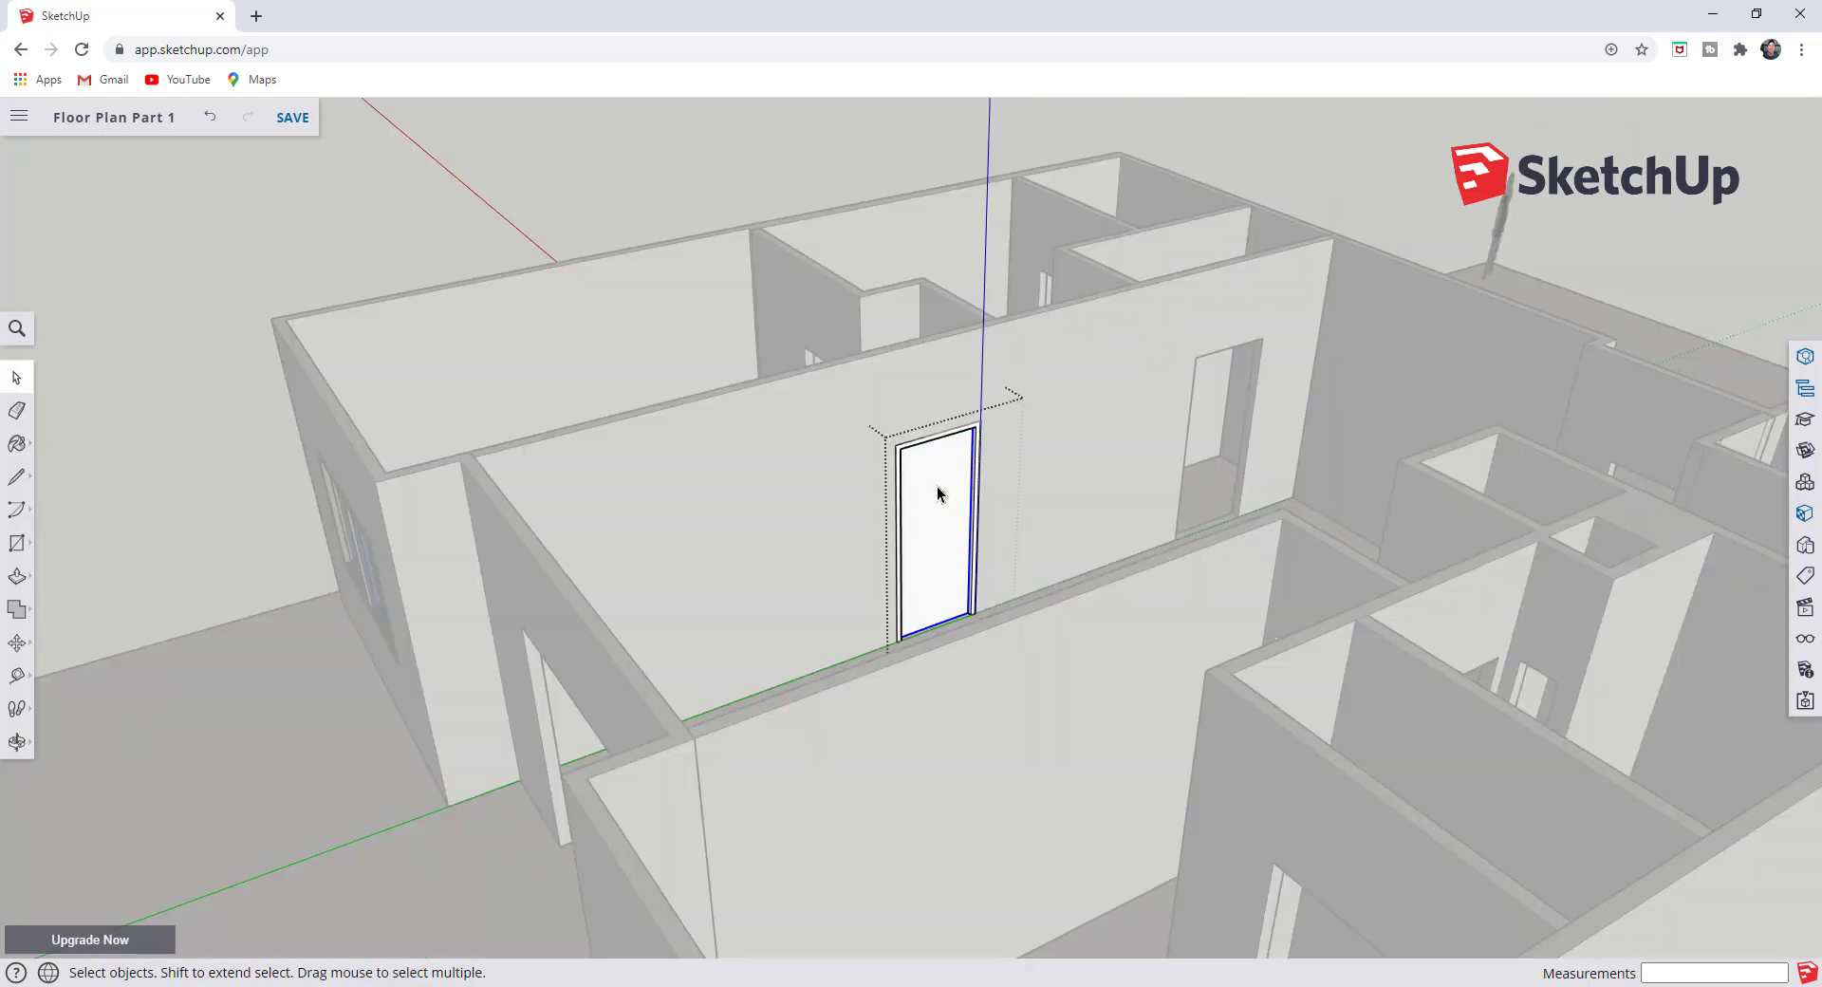
{"action": "scroll", "coordinate": [969, 486], "scroll_direction": "up", "scroll_amount": 5}
{"action": "left_click", "coordinate": [1802, 522]}
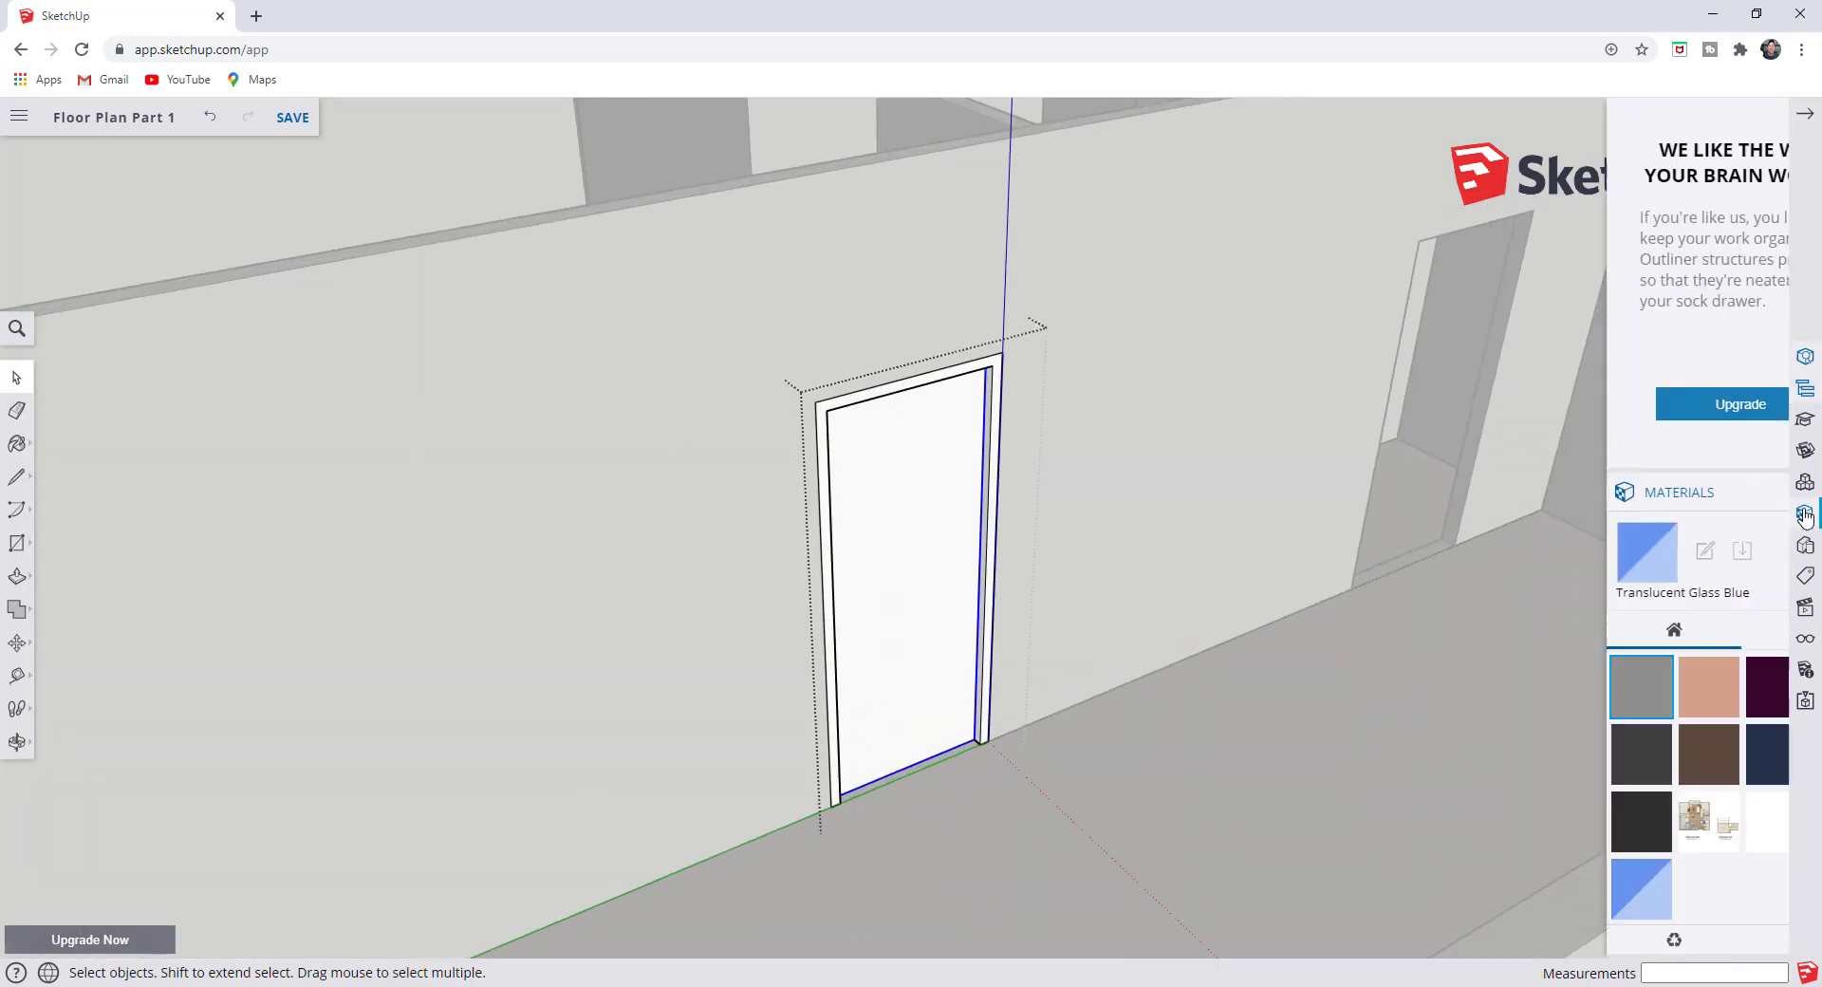
{"action": "left_click", "coordinate": [1704, 630]}
{"action": "scroll", "coordinate": [1525, 699], "scroll_direction": "down", "scroll_amount": 5}
{"action": "left_click", "coordinate": [1538, 783]}
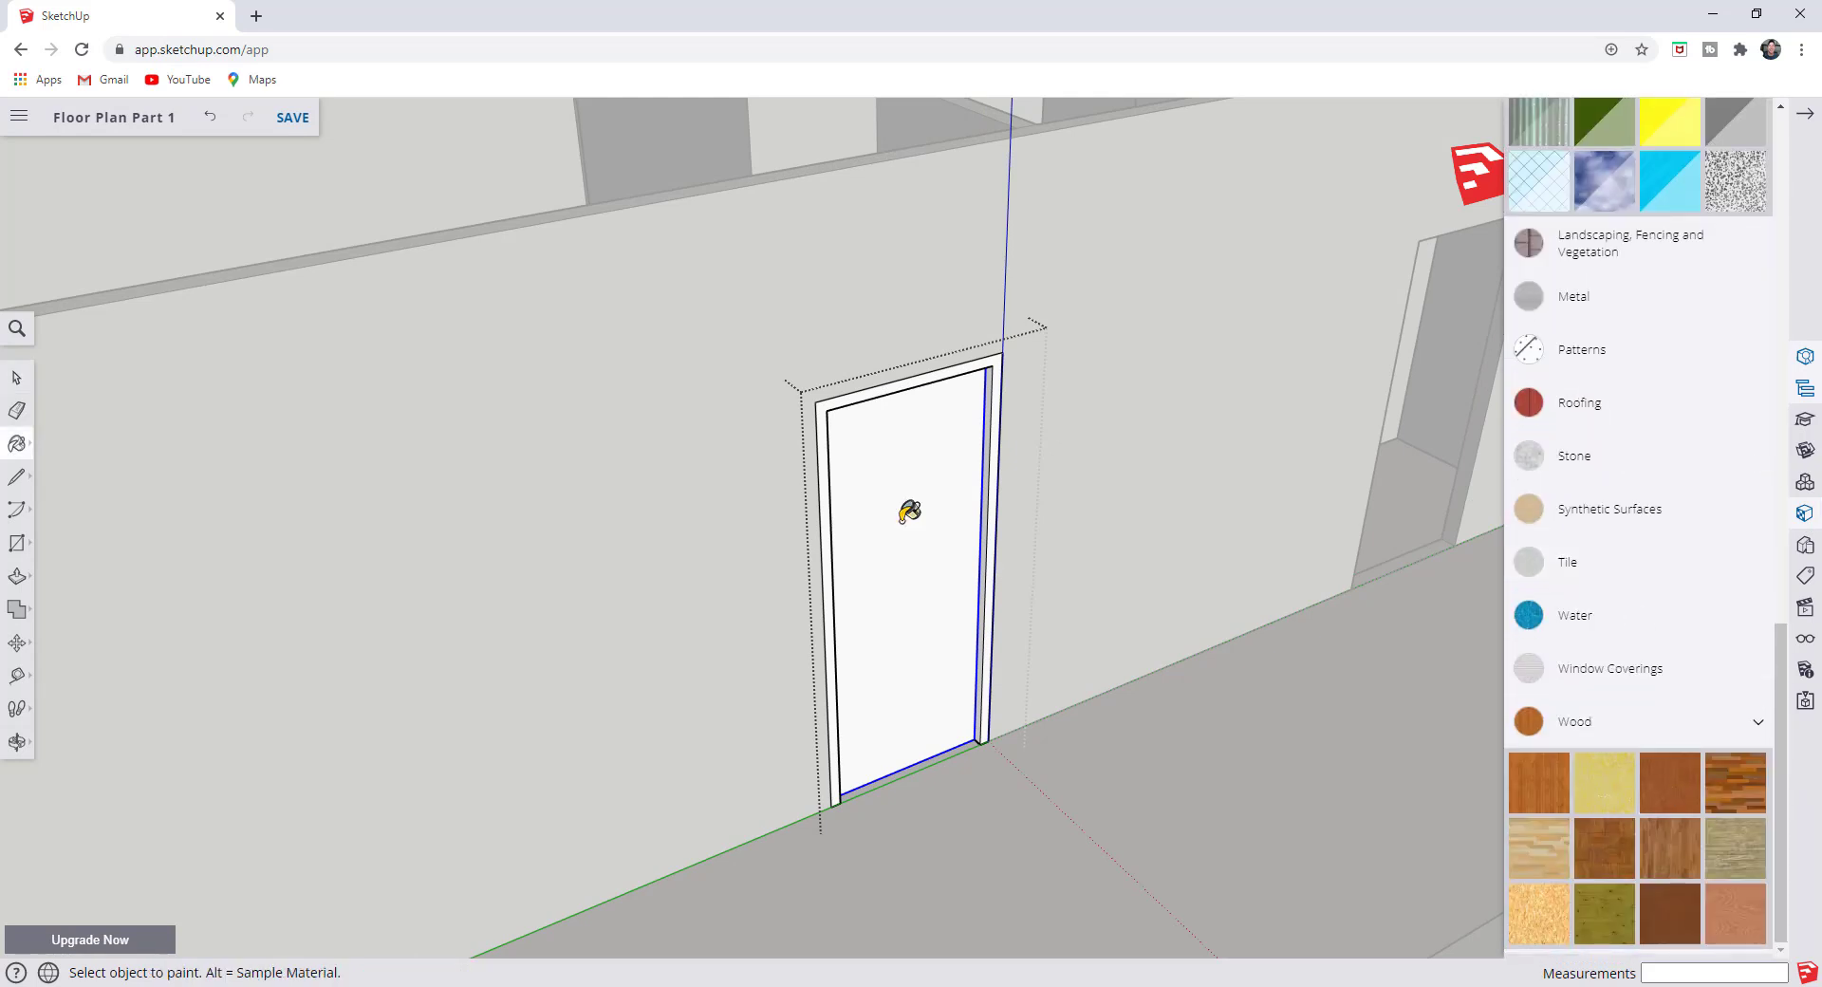
{"action": "left_click", "coordinate": [910, 516]}
{"action": "scroll", "coordinate": [1643, 454], "scroll_direction": "up", "scroll_amount": 7}
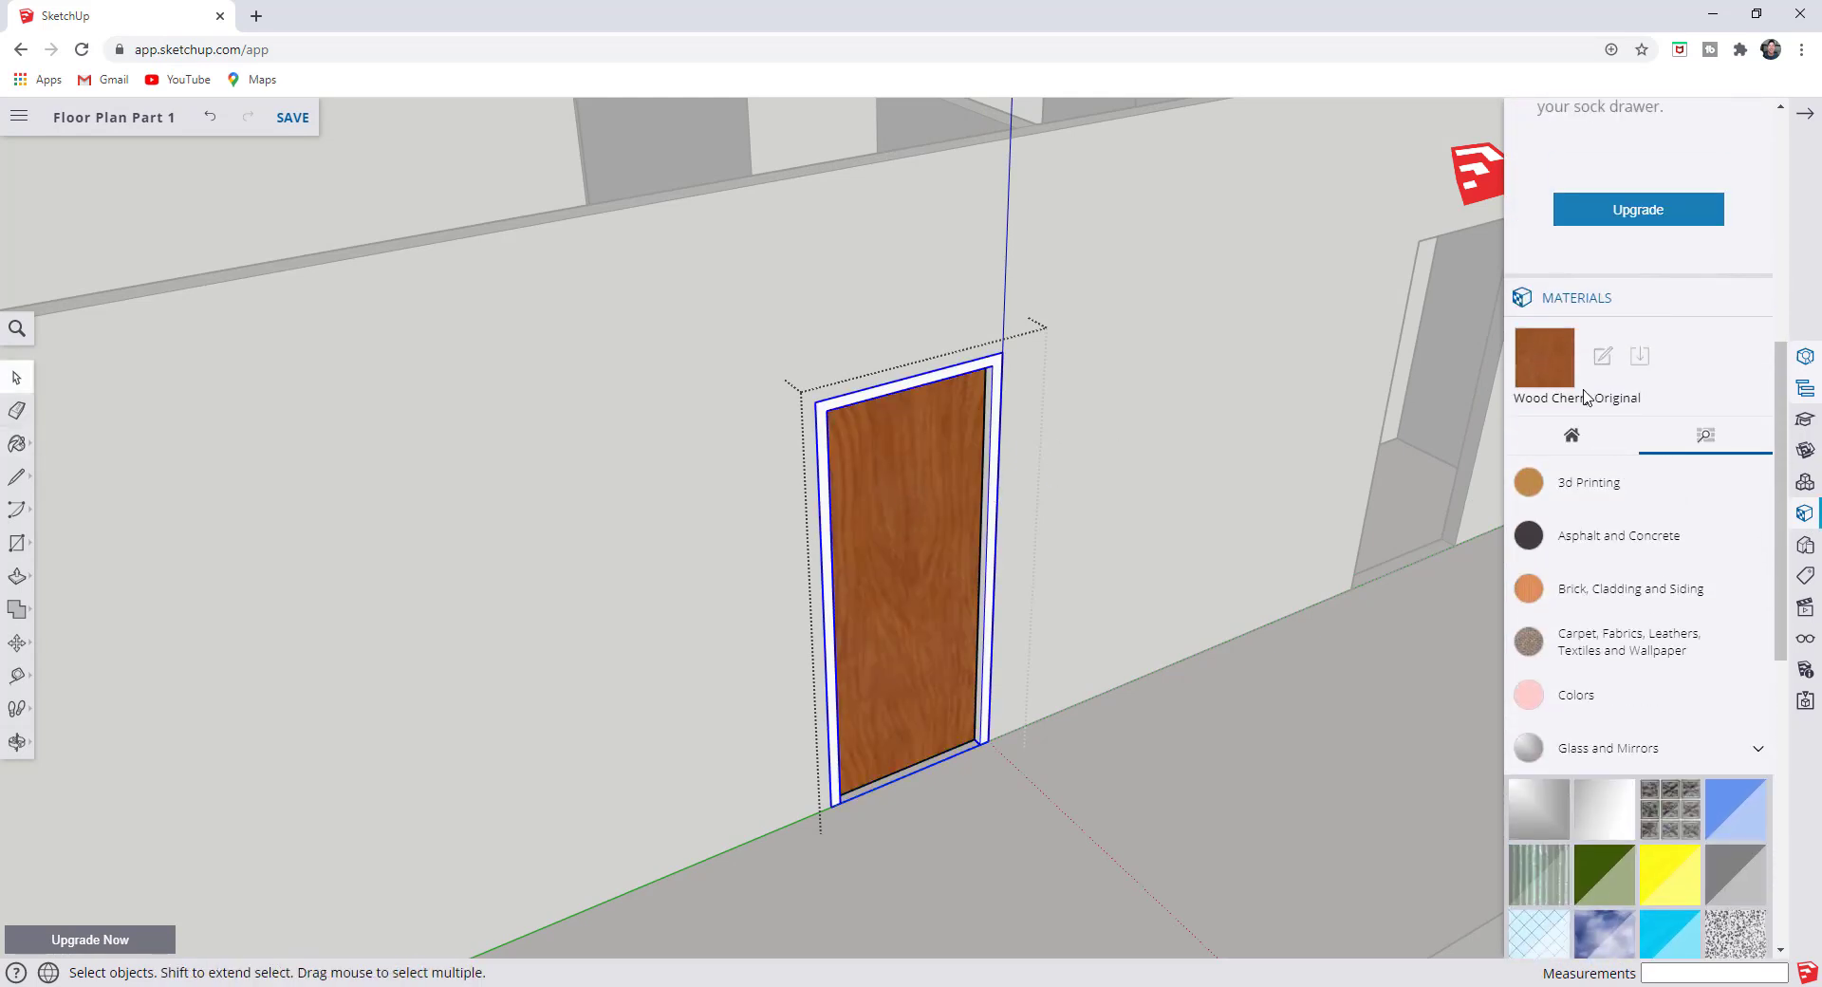
- Paint the door frame with the grey Helen_BraceletGlasses material from the model's own materials and leave the door group
{"action": "left_click", "coordinate": [1594, 444]}
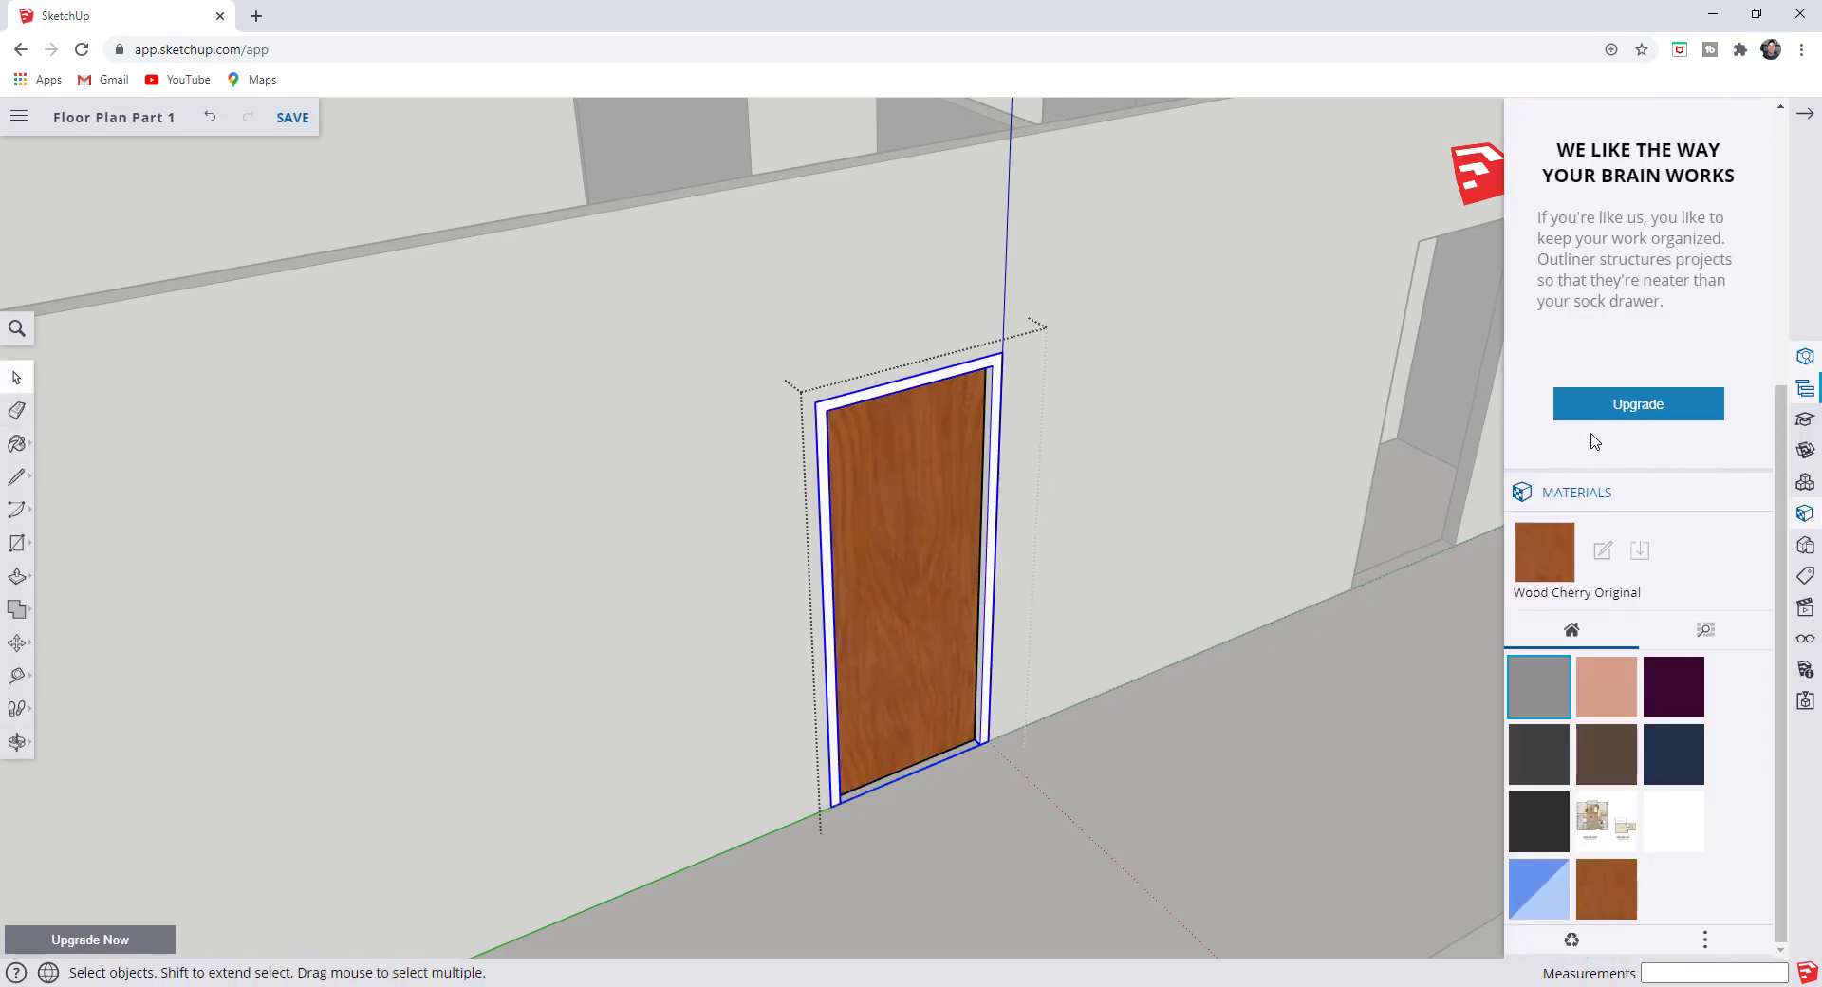
{"action": "left_click", "coordinate": [1535, 702]}
{"action": "left_click", "coordinate": [1004, 429]}
{"action": "key", "text": "space"}
{"action": "middle_click_drag", "start_coordinate": [1139, 549], "coordinate": [1146, 543]}
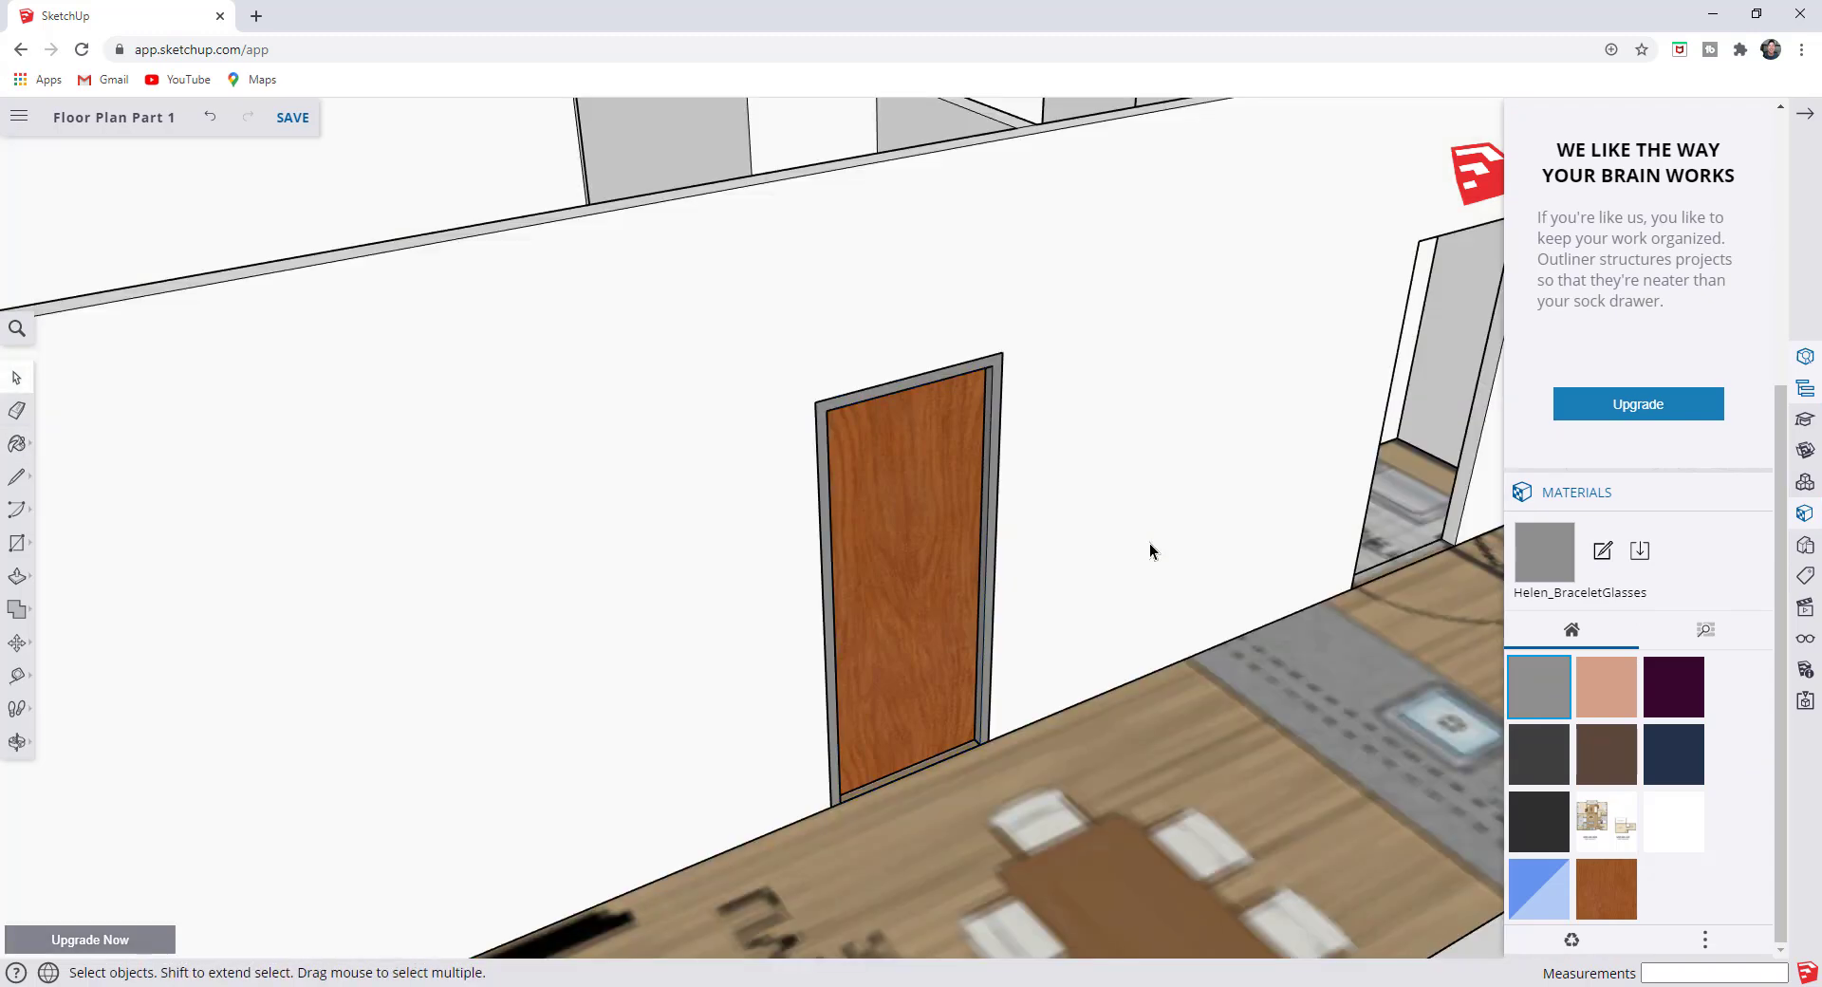
- Make the finished door group into a component with the definition name Door - 3' x 7'
{"action": "key", "text": "o"}
{"action": "left_click_drag", "start_coordinate": [1175, 541], "coordinate": [1245, 471]}
{"action": "key", "text": "space"}
{"action": "left_click", "coordinate": [964, 689]}
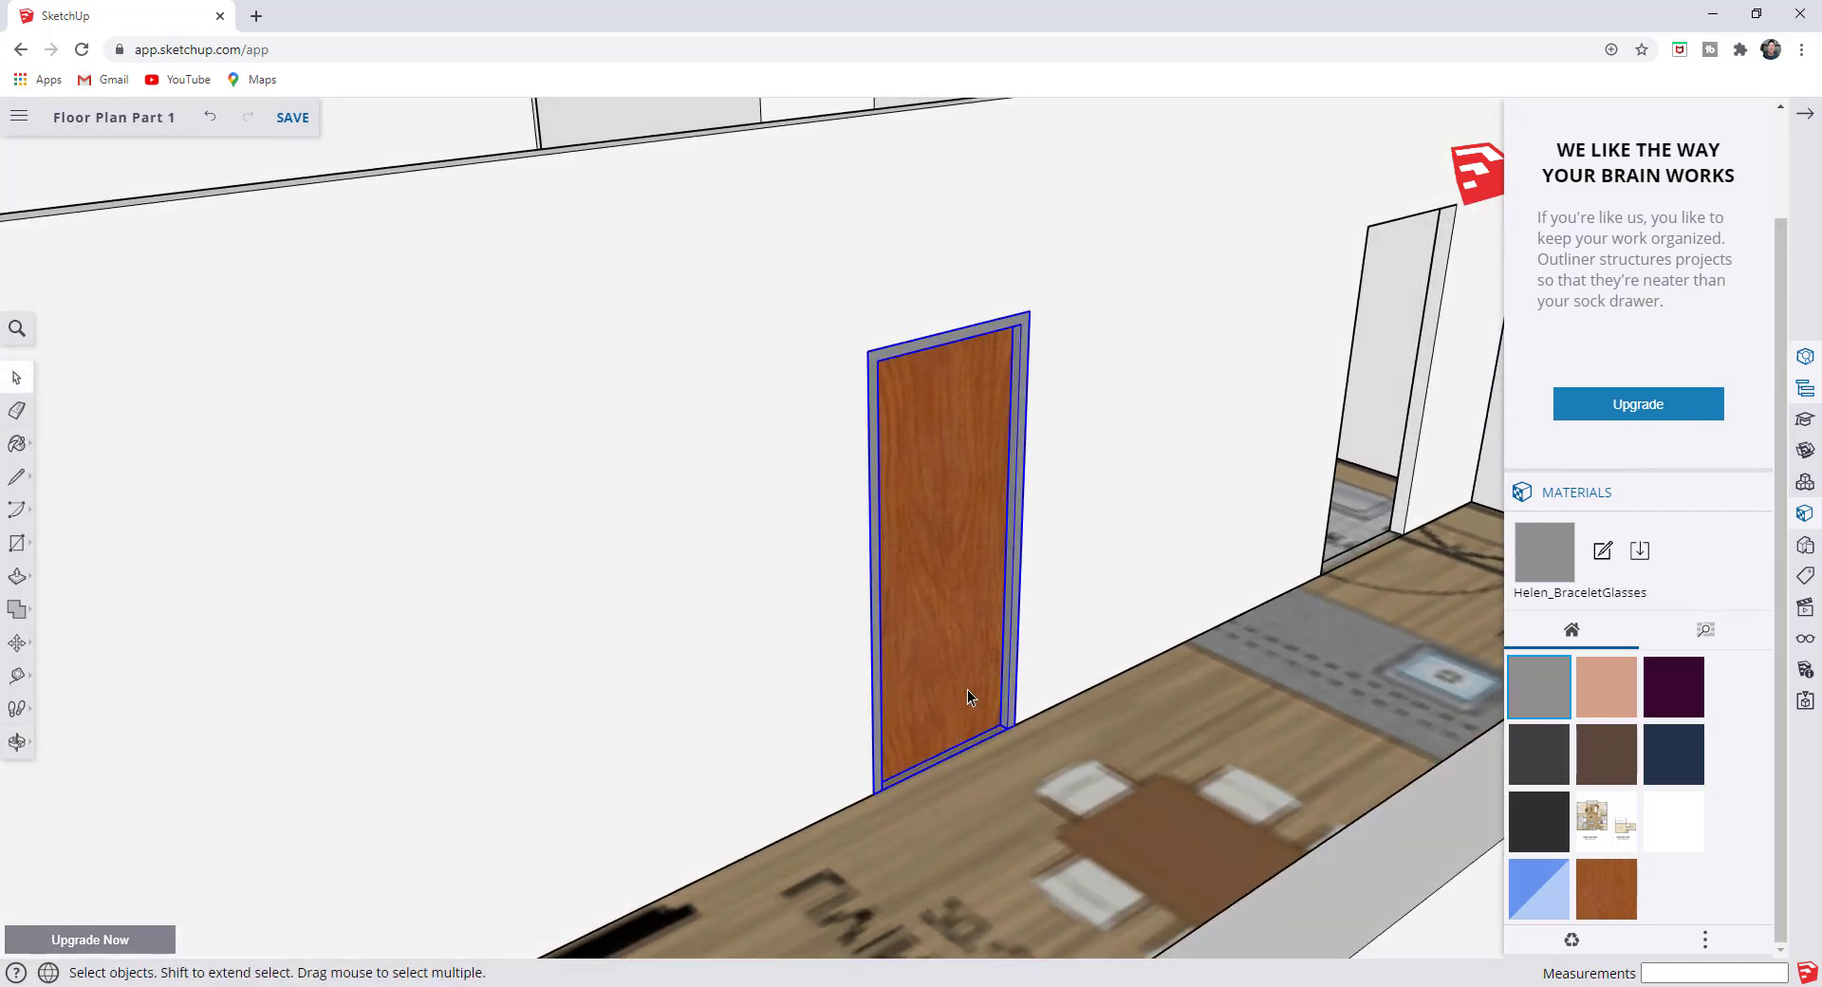
{"action": "scroll", "coordinate": [965, 691], "scroll_direction": "down", "scroll_amount": 2}
{"action": "scroll", "coordinate": [951, 745], "scroll_direction": "down", "scroll_amount": 3}
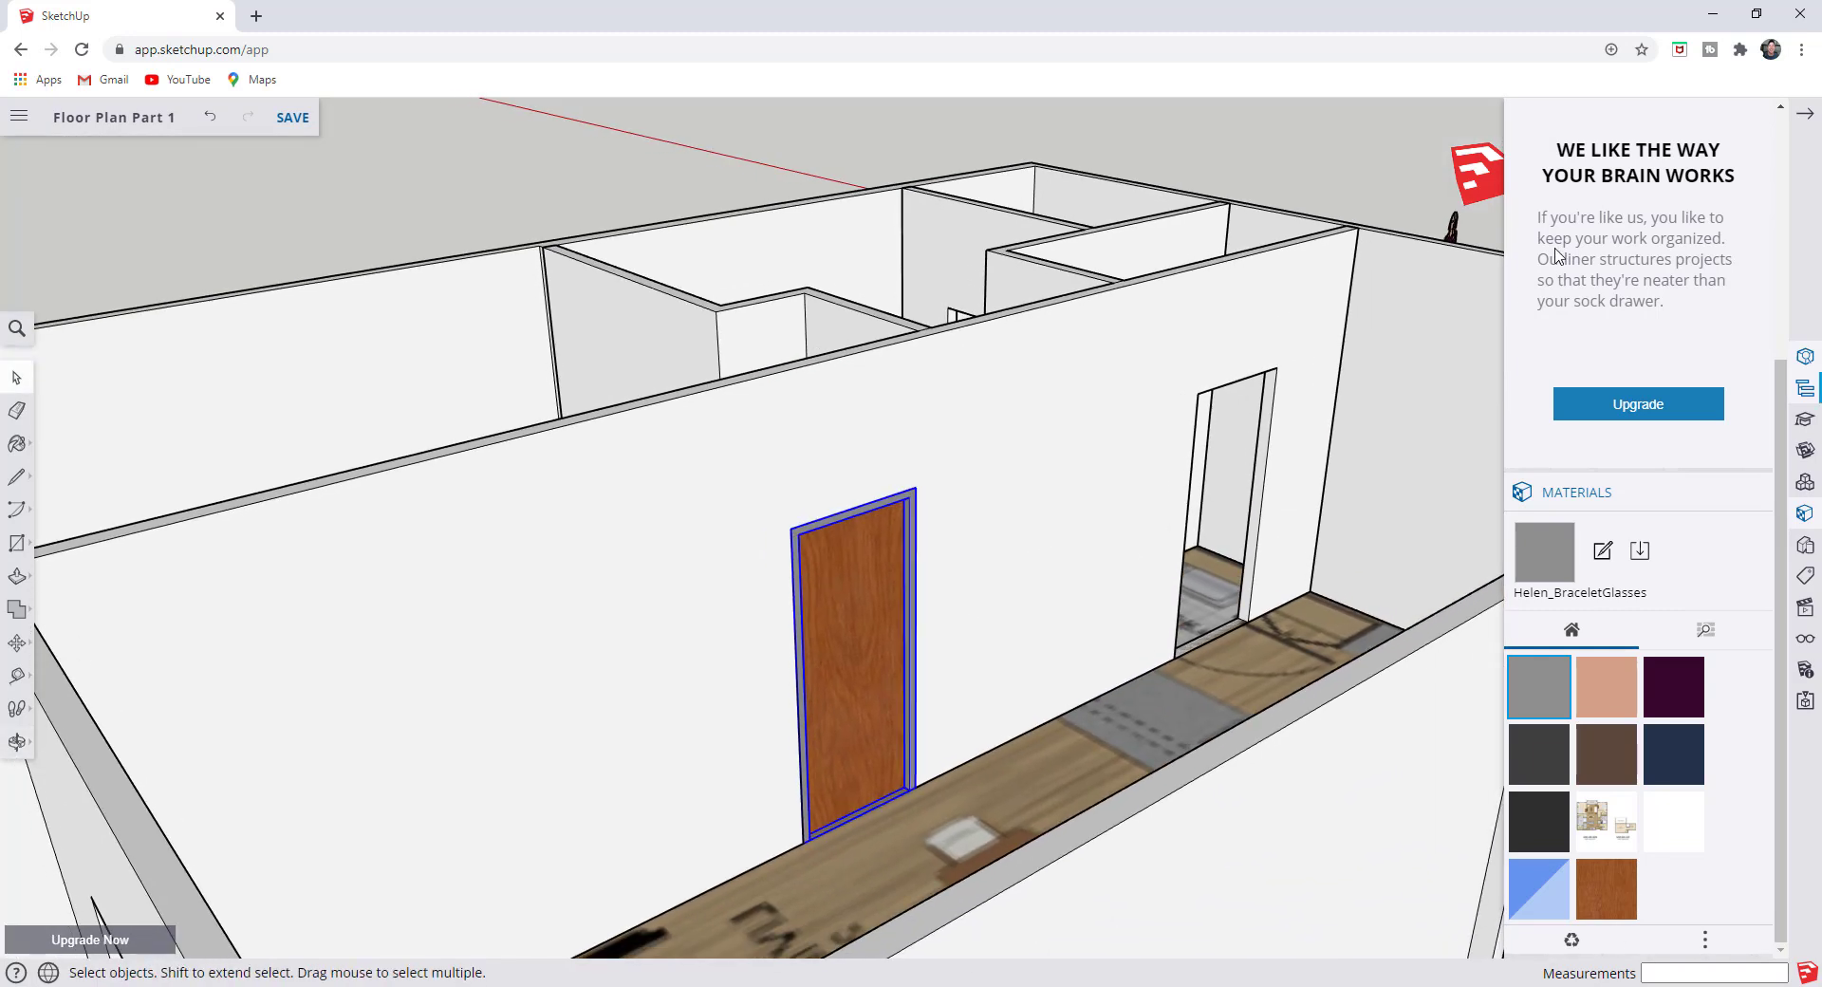
{"action": "left_click", "coordinate": [1807, 107]}
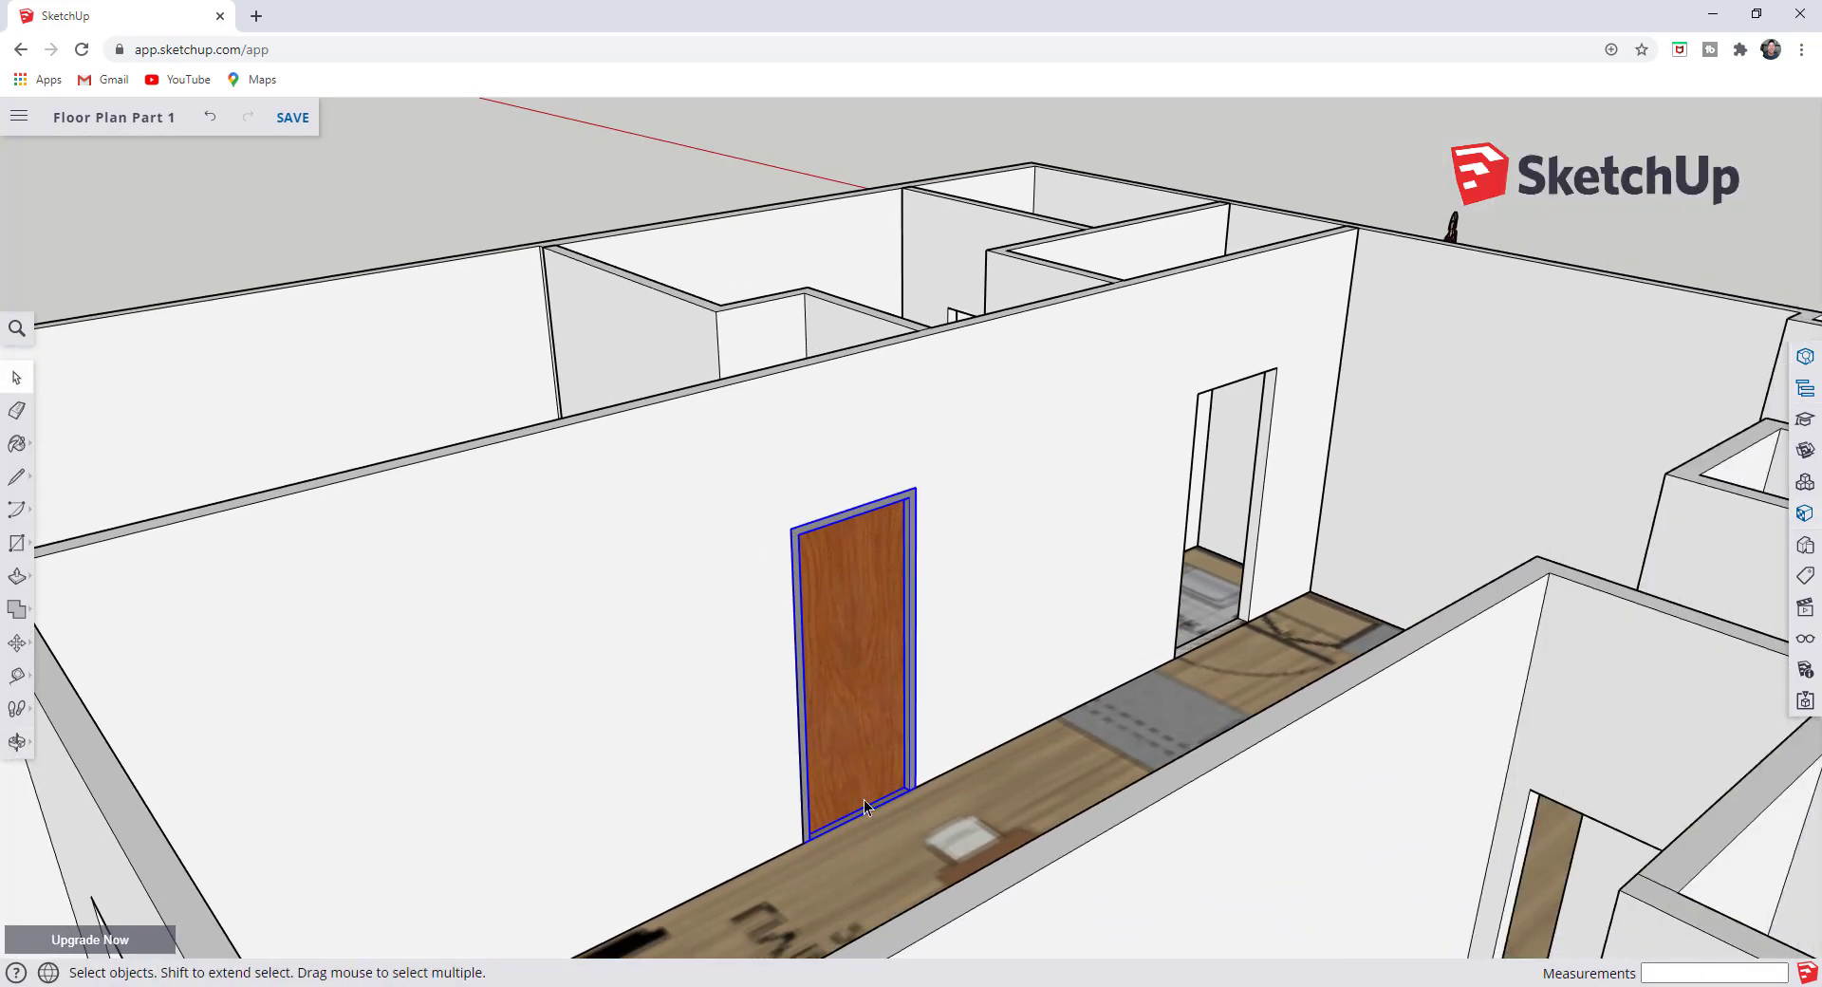
{"action": "right_click", "coordinate": [847, 612]}
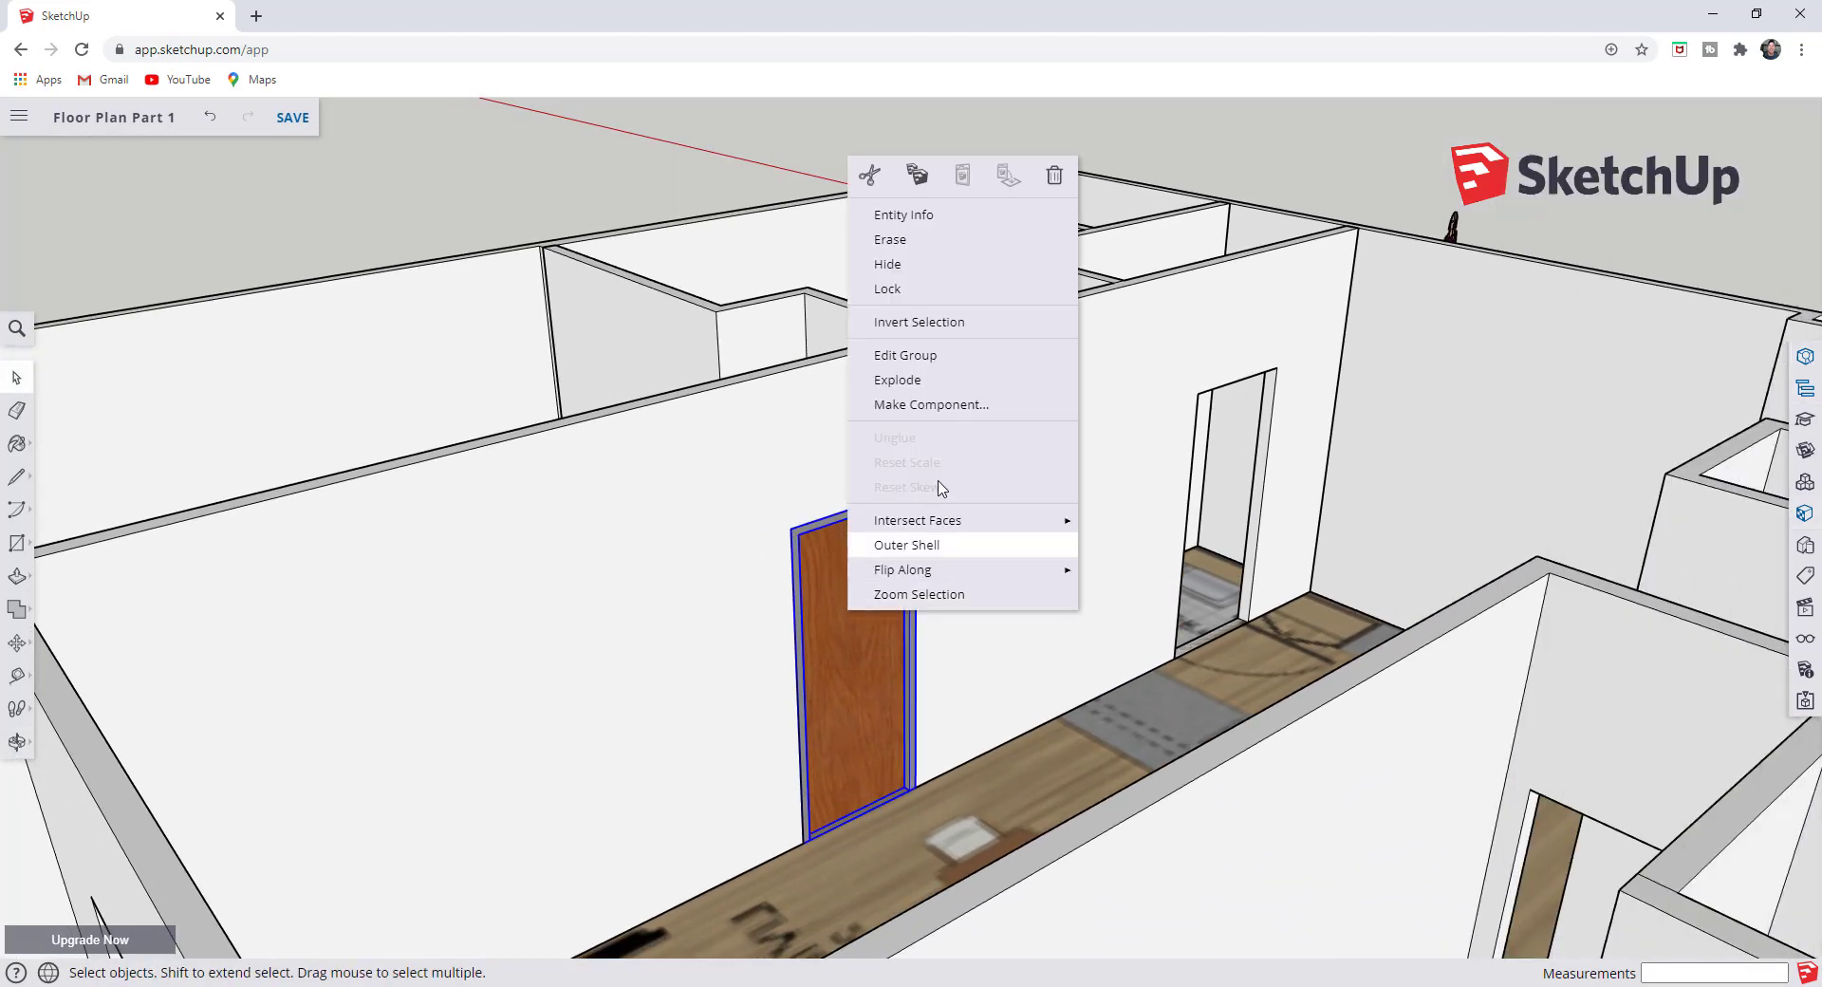
{"action": "left_click", "coordinate": [961, 405]}
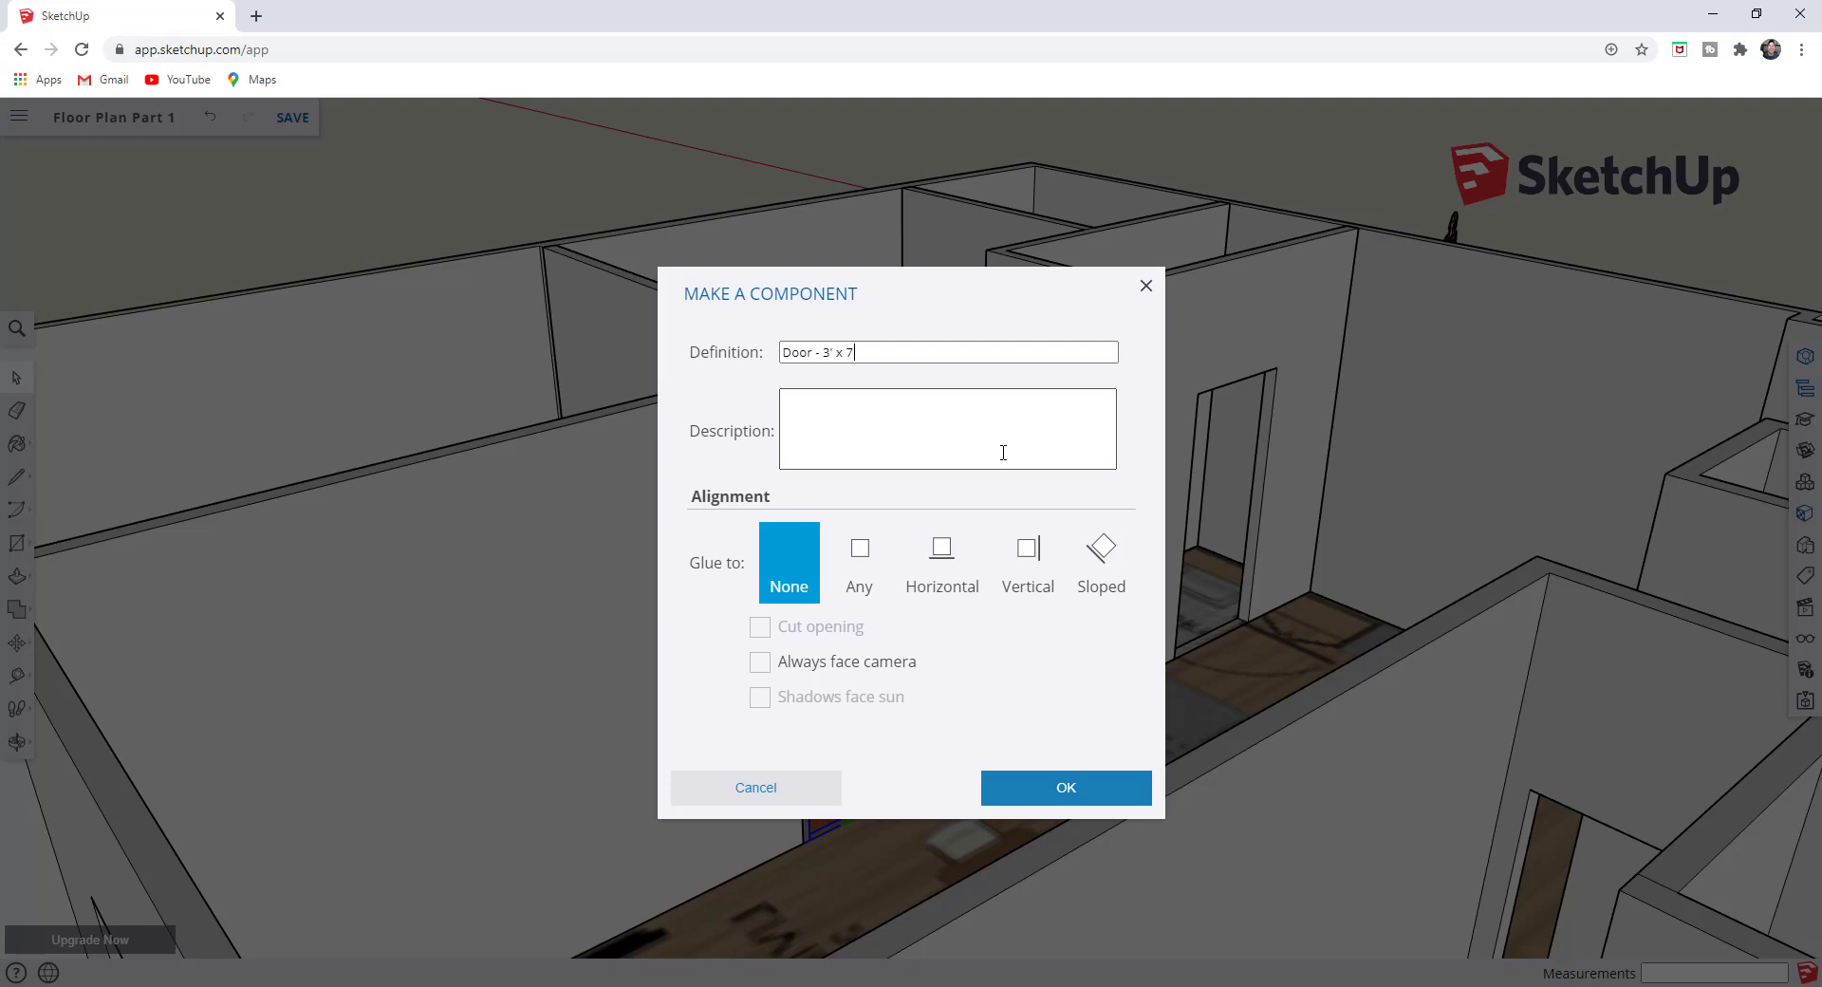
{"action": "type", "text": "Door - 3' x 7'"}
{"action": "key", "text": "Return"}
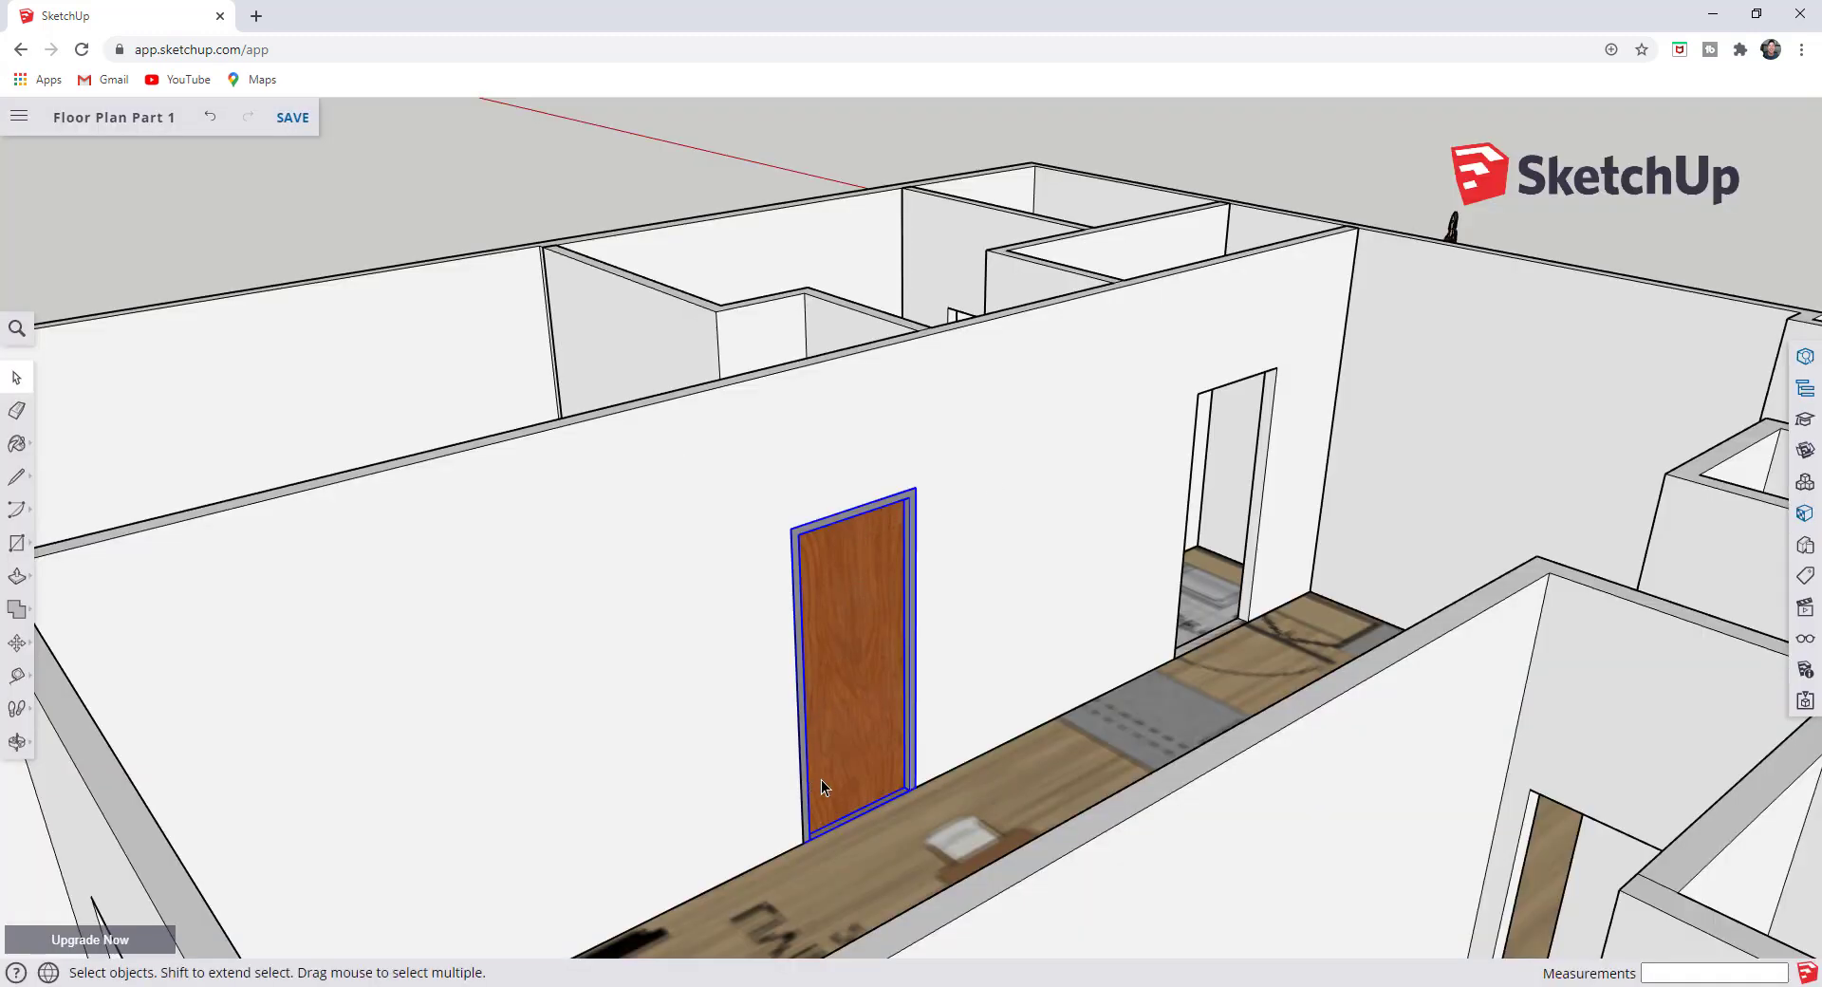
- Copy the door component by its bottom corner into the other doorway in the same wall, beside the kitchen
{"action": "key", "text": "m"}
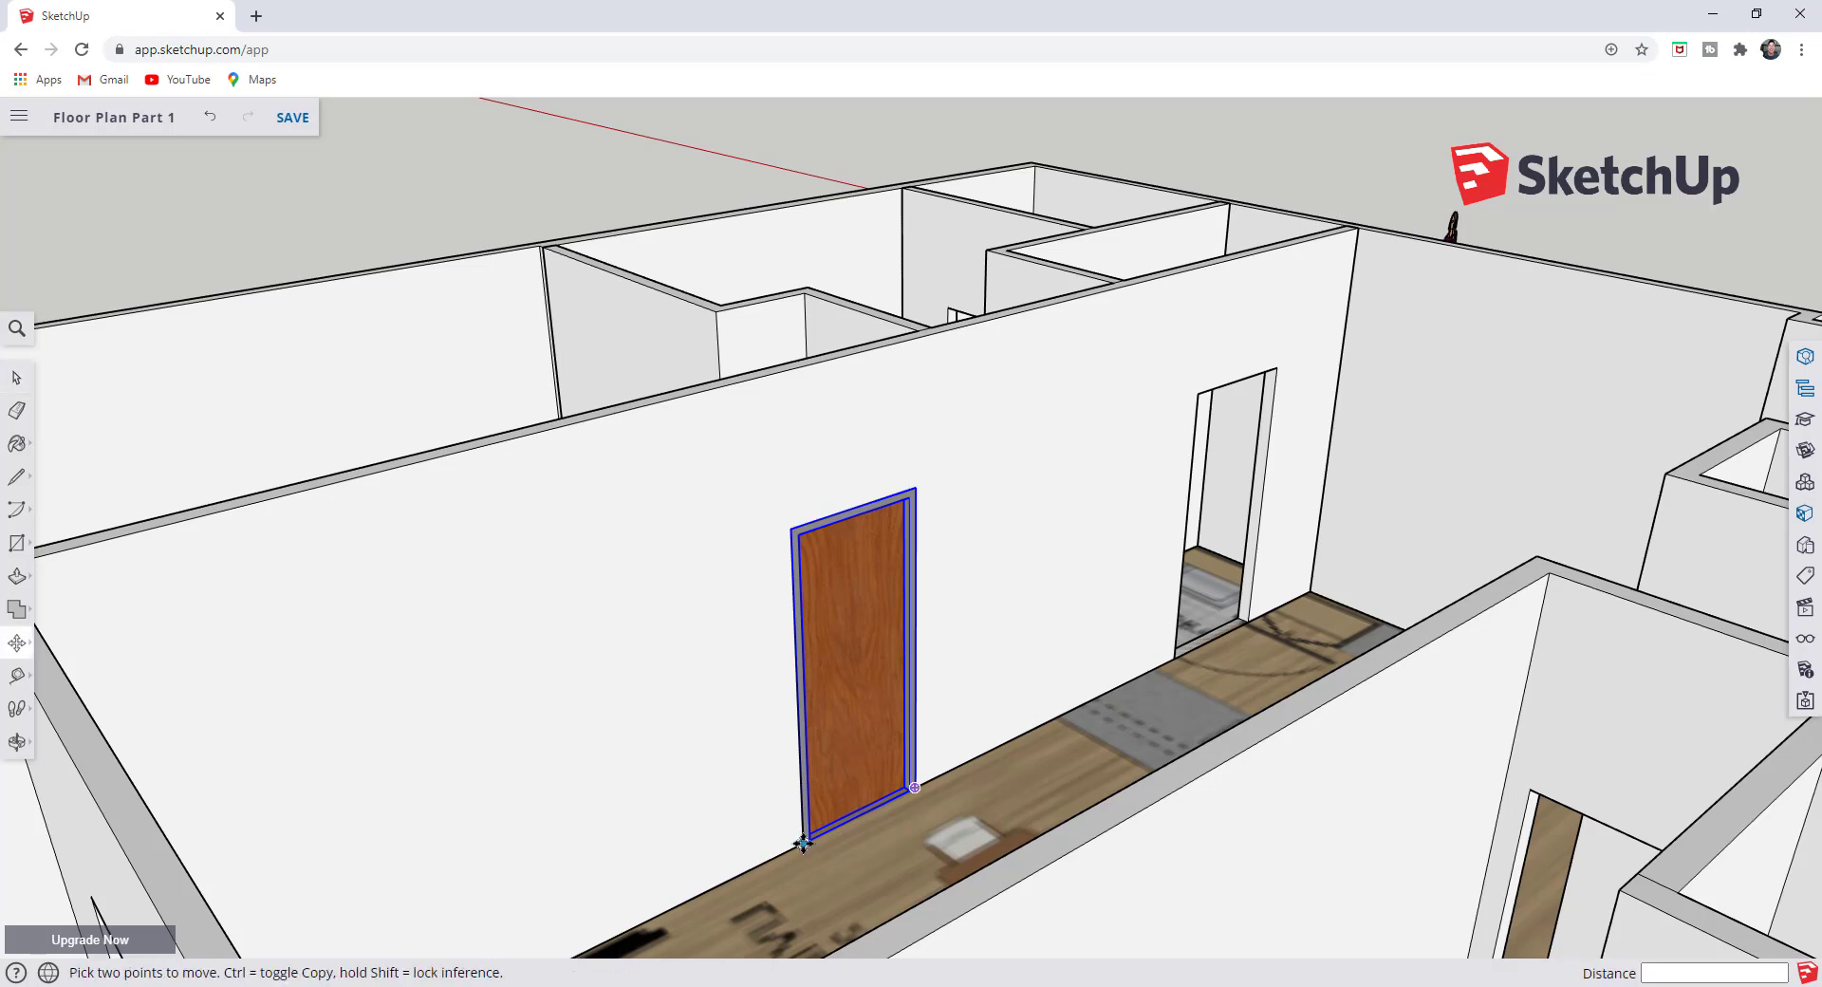
{"action": "left_click", "coordinate": [803, 844]}
{"action": "key", "text": "ctrl"}
{"action": "left_click", "coordinate": [1179, 654]}
- Copy the door component again to the bottom corner of the doorway between the master bedroom and the bath
{"action": "middle_click_drag", "start_coordinate": [1179, 654], "coordinate": [1143, 590]}
{"action": "left_click", "coordinate": [1115, 585]}
{"action": "key", "text": "ctrl"}
{"action": "middle_click_drag", "start_coordinate": [411, 675], "coordinate": [664, 616]}
{"action": "scroll", "coordinate": [759, 607], "scroll_direction": "up", "scroll_amount": 3}
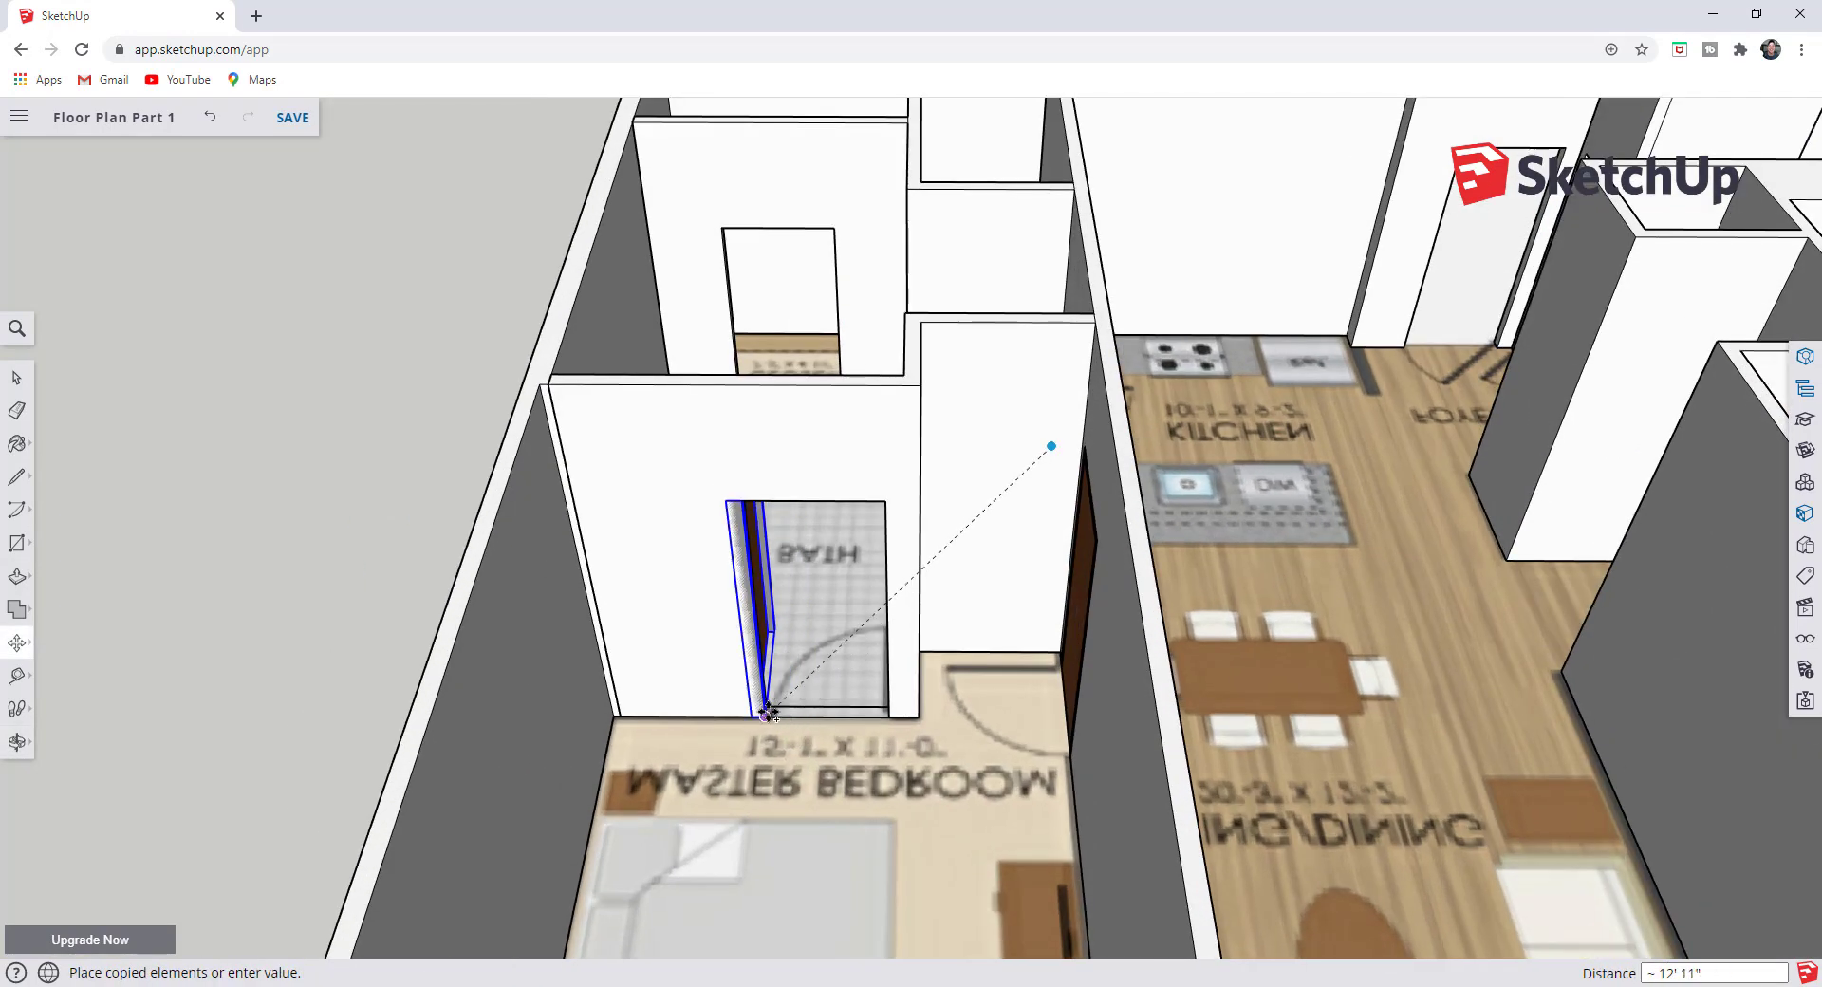
{"action": "left_click", "coordinate": [764, 714]}
- Rotate the bath door copy 90 degrees about its bottom corner to close the doorway
{"action": "key", "text": "q"}
{"action": "left_click", "coordinate": [765, 715]}
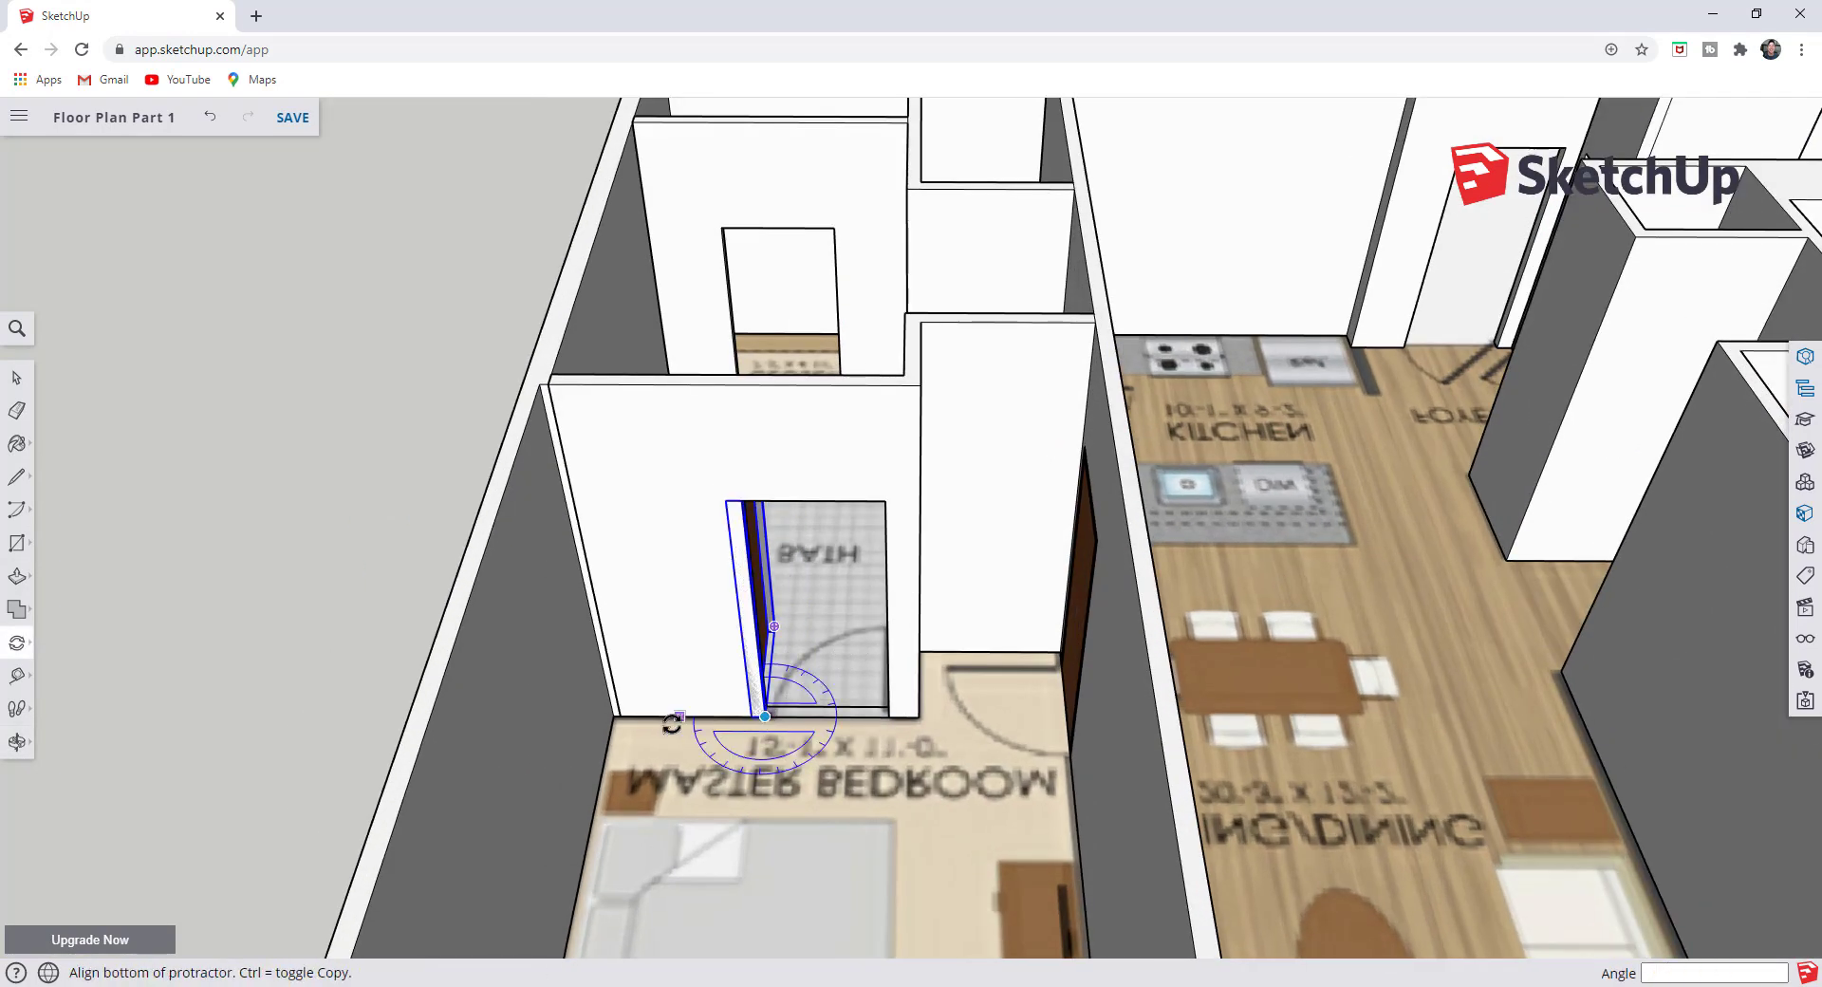
{"action": "left_click", "coordinate": [672, 713]}
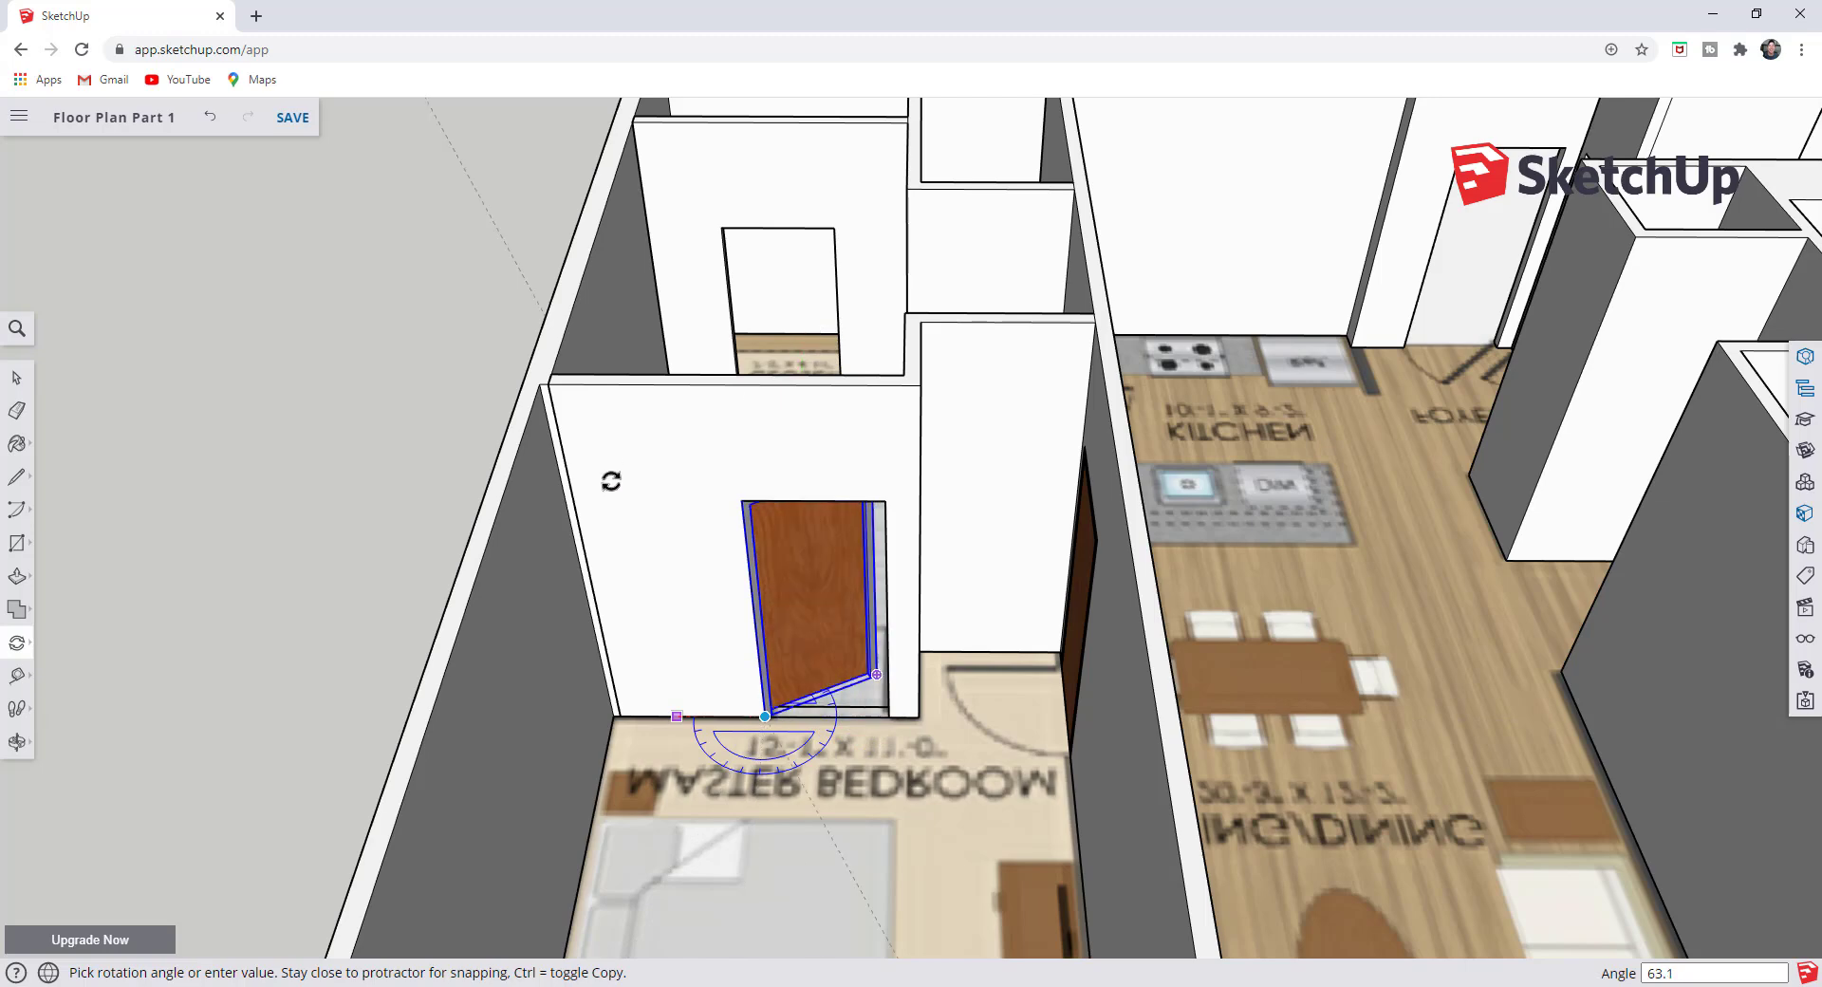
{"action": "scroll", "coordinate": [825, 543], "scroll_direction": "down", "scroll_amount": 1}
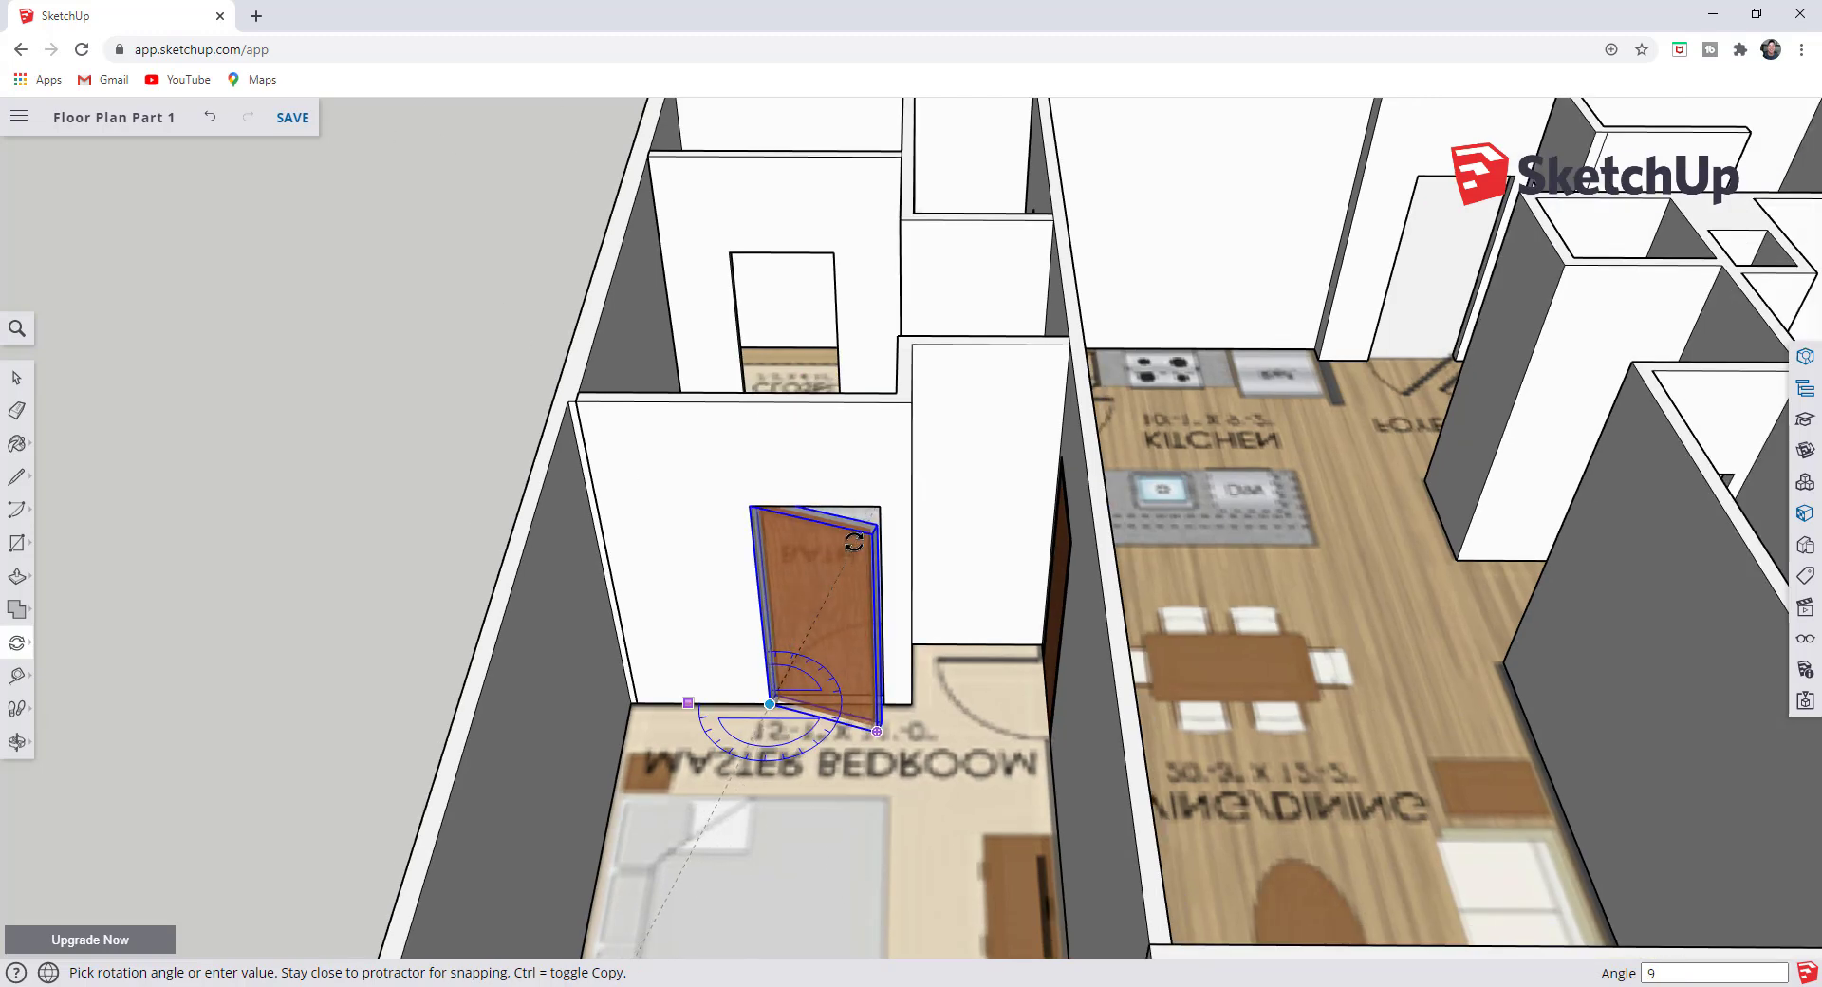
{"action": "type", "text": "0"}
{"action": "key", "text": "Return"}
{"action": "key", "text": "space"}
- Copy the bath door straight back into the doorway between the bath and the walk-in closet
{"action": "middle_click_drag", "start_coordinate": [846, 697], "coordinate": [764, 690]}
{"action": "scroll", "coordinate": [764, 691], "scroll_direction": "up", "scroll_amount": 1}
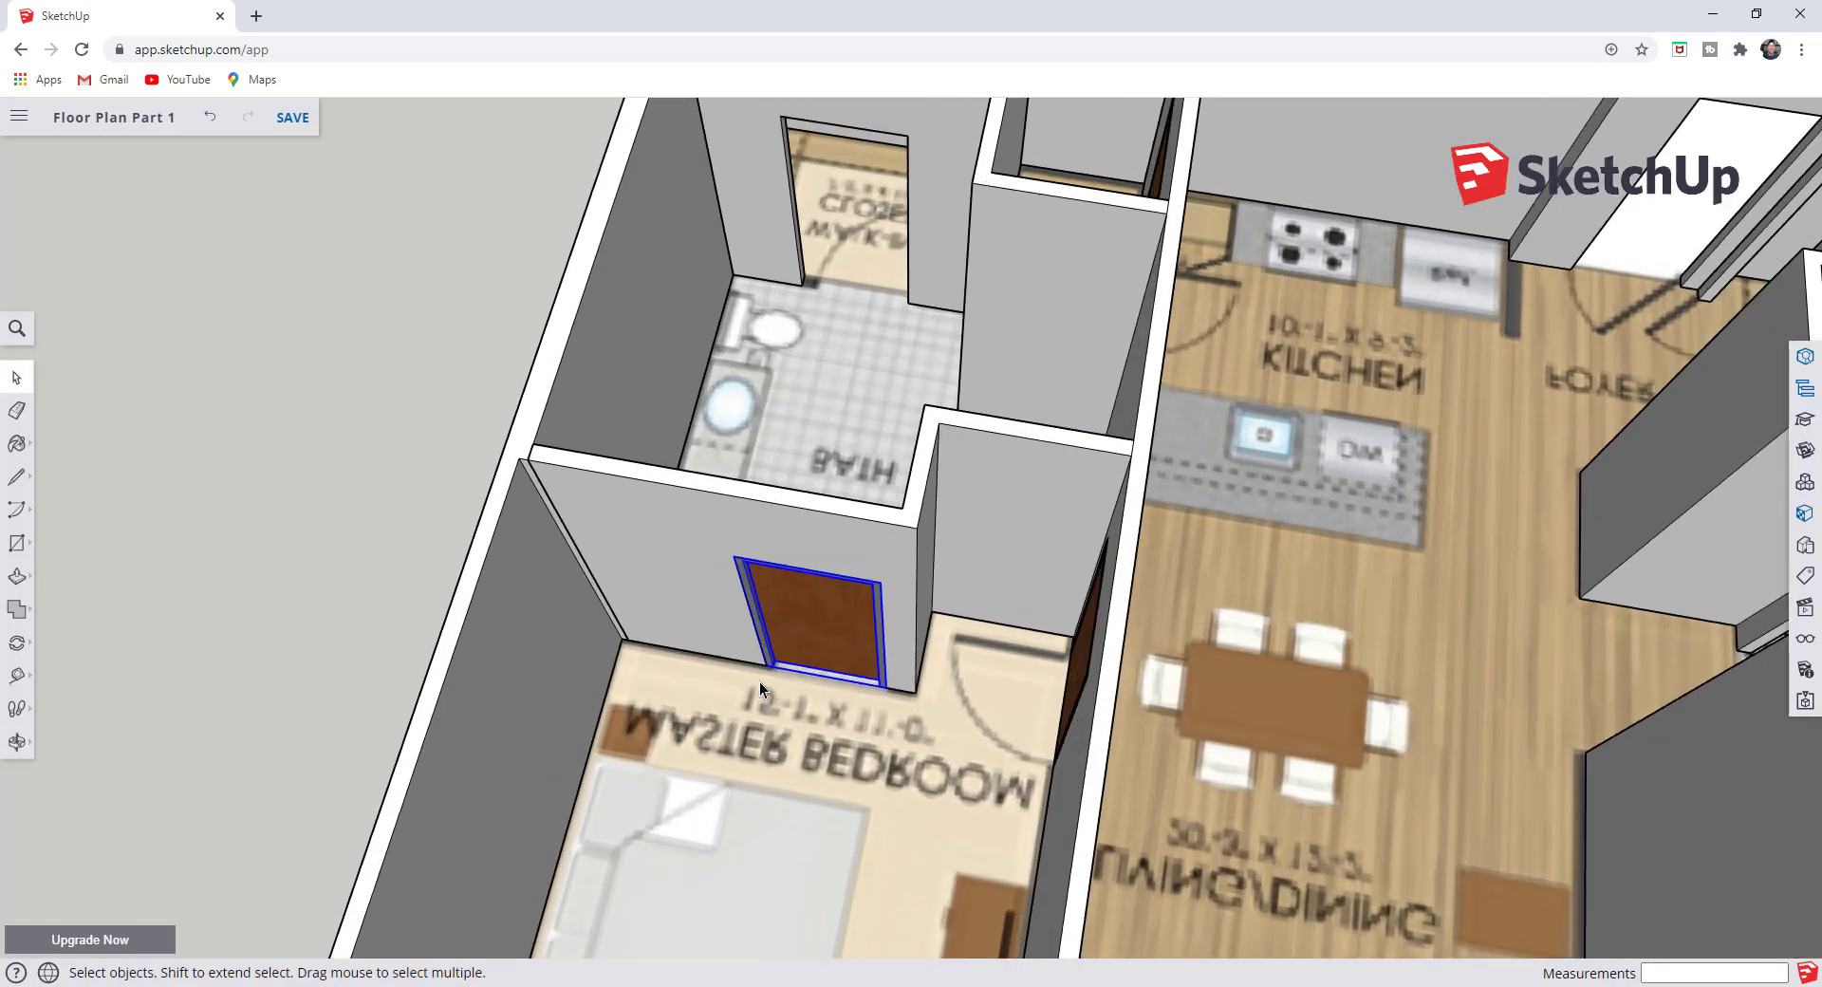
{"action": "key", "text": "m"}
{"action": "left_click", "coordinate": [764, 667]}
{"action": "key", "text": "ctrl"}
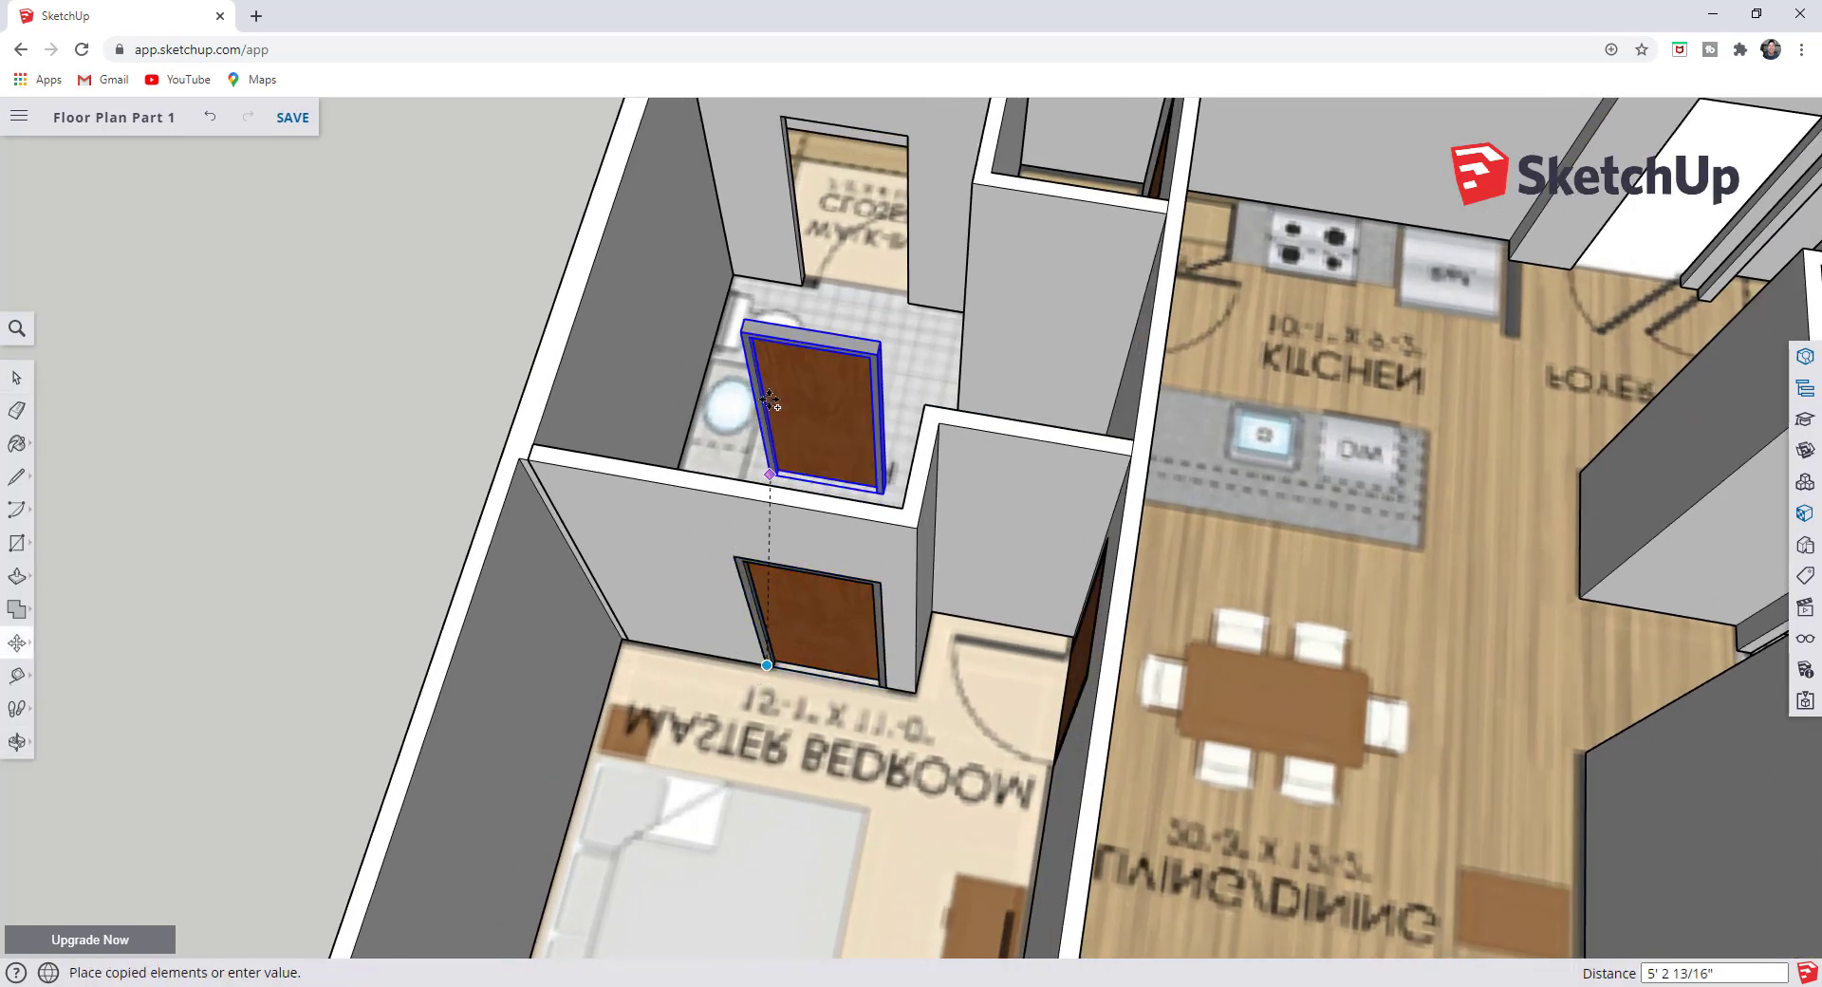
{"action": "left_click", "coordinate": [772, 449]}
{"action": "scroll", "coordinate": [772, 449], "scroll_direction": "down", "scroll_amount": 3}
{"action": "middle_click_drag", "start_coordinate": [773, 449], "coordinate": [738, 392]}
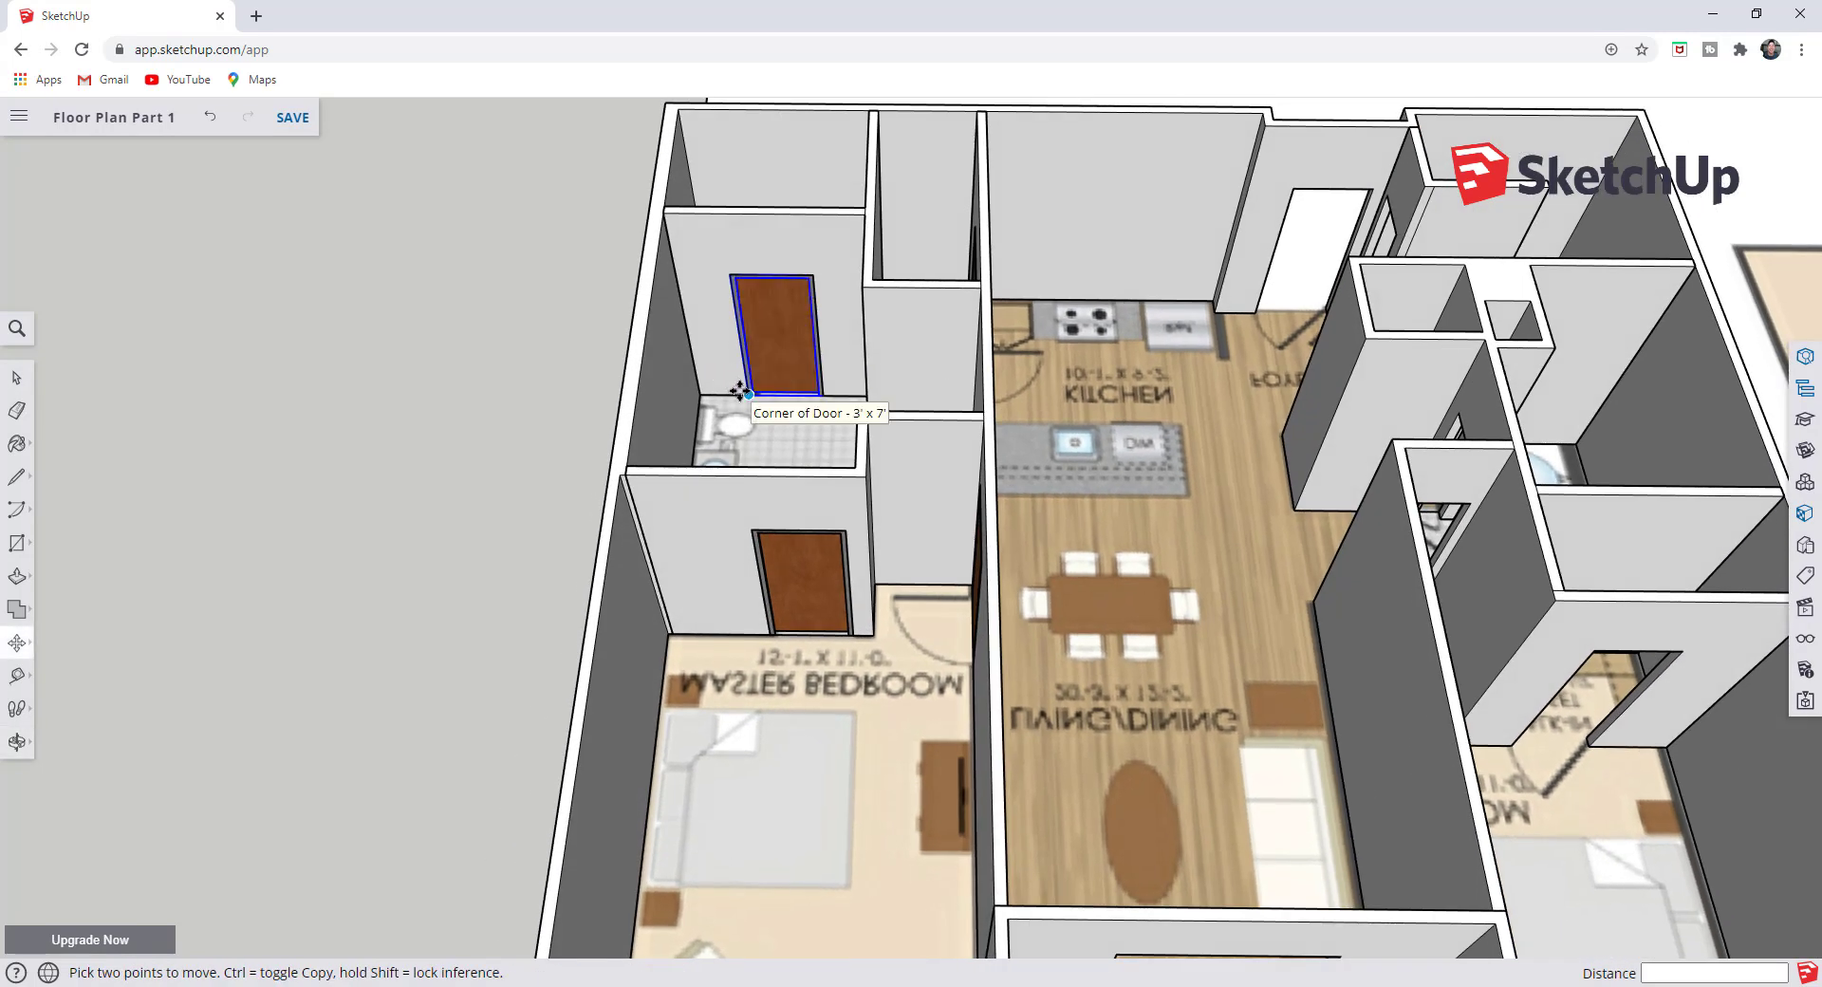
{"action": "left_click", "coordinate": [749, 389]}
{"action": "key", "text": "ctrl"}
{"action": "scroll", "coordinate": [751, 398], "scroll_direction": "down", "scroll_amount": 3}
{"action": "scroll", "coordinate": [1226, 568], "scroll_direction": "up", "scroll_amount": 5}
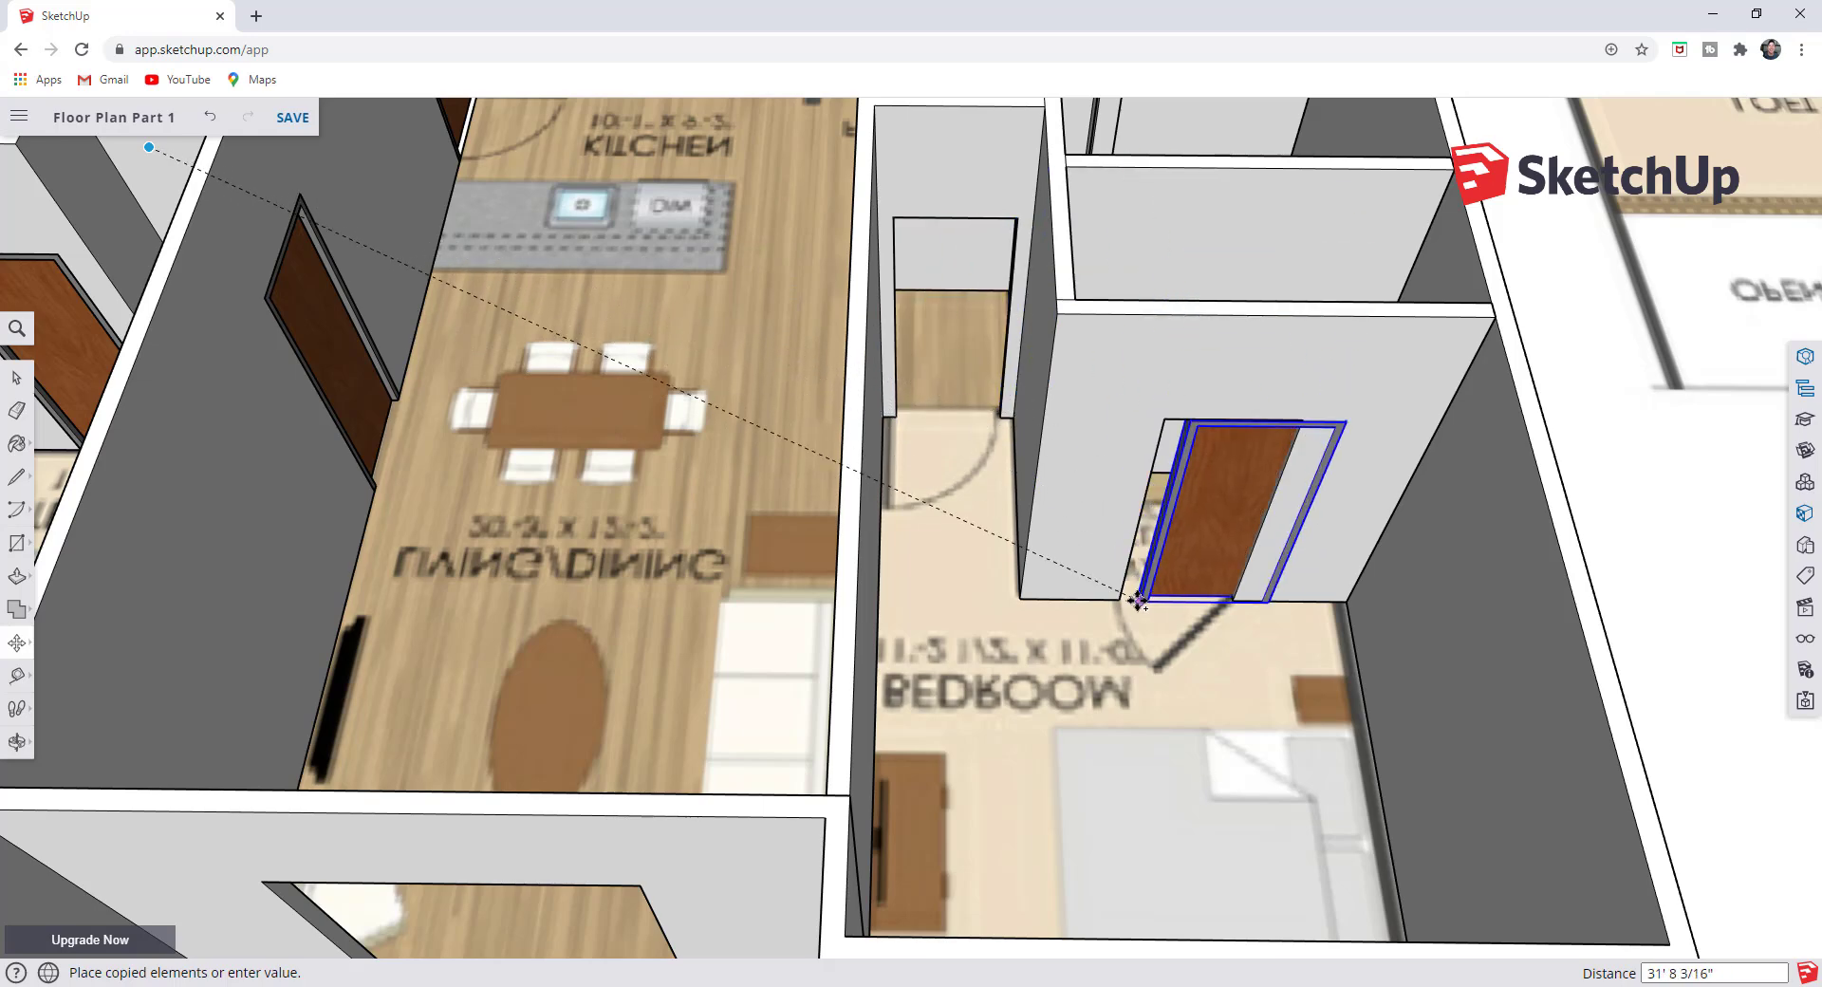
{"action": "scroll", "coordinate": [1124, 599], "scroll_direction": "down", "scroll_amount": 8}
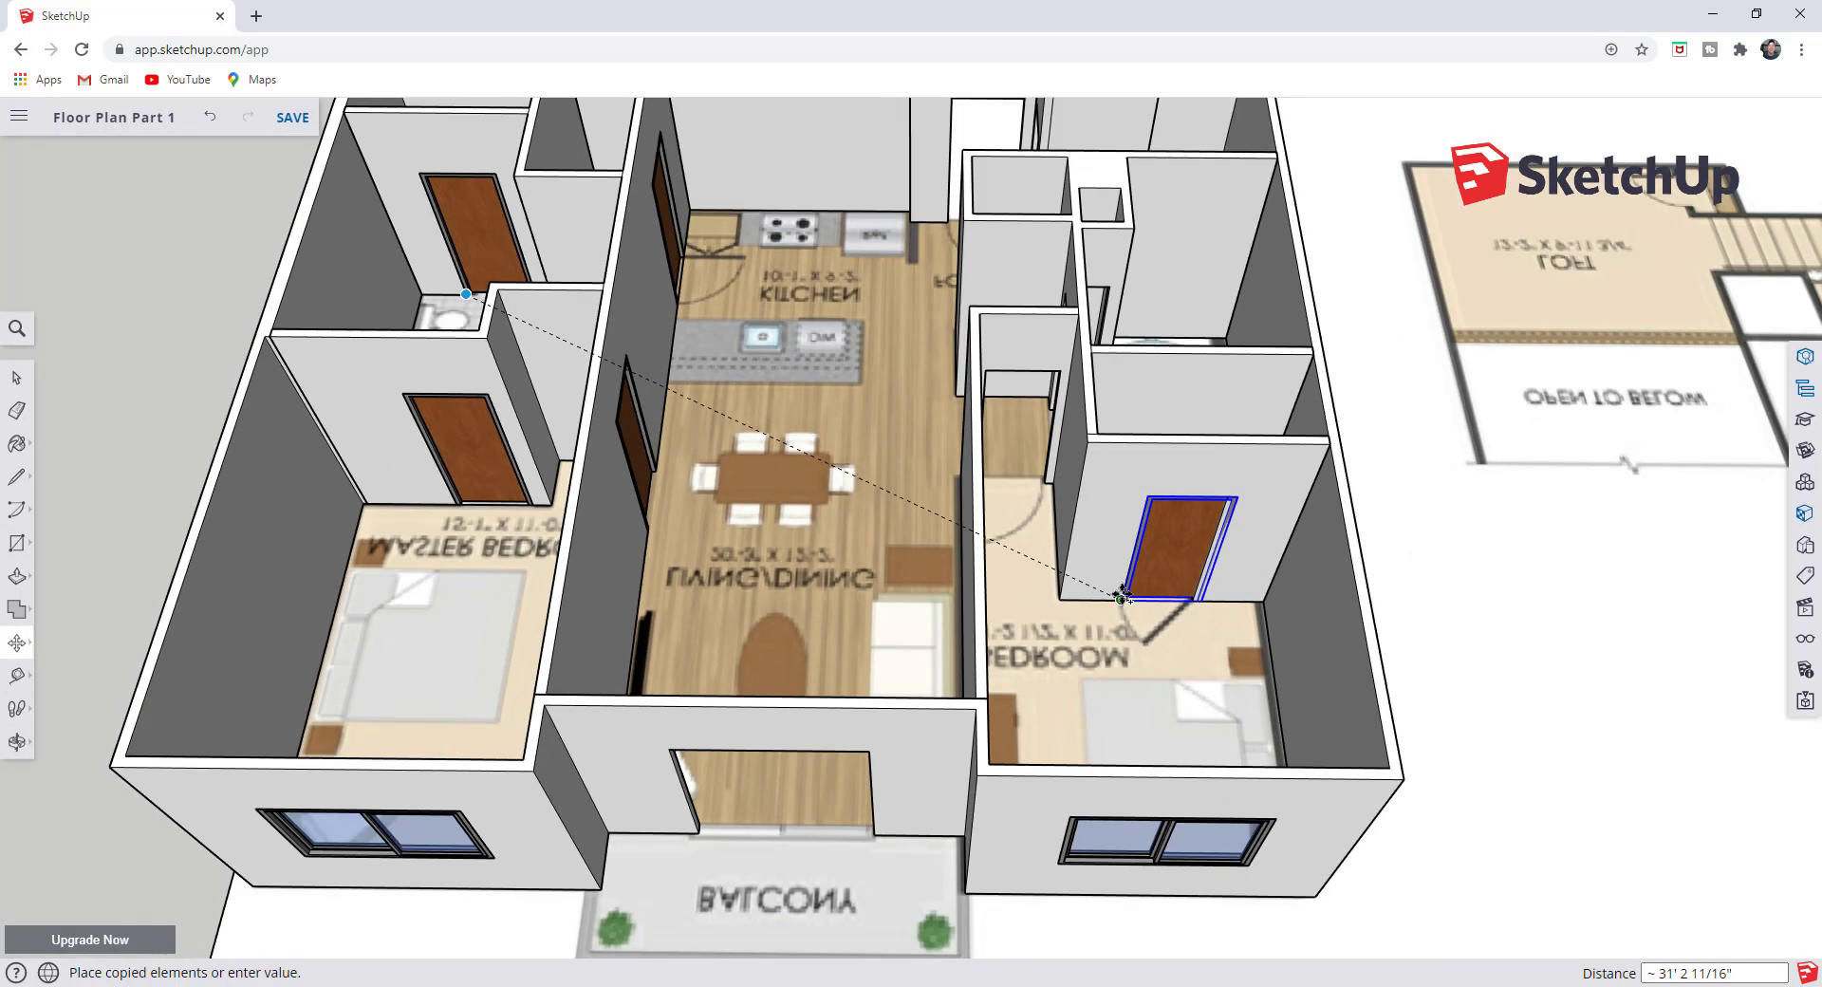
{"action": "mouse_move", "coordinate": [1124, 600]}
{"action": "middle_mouse_down"}
{"action": "mouse_move", "coordinate": [1550, 502]}
{"action": "mouse_move", "coordinate": [1369, 406]}
{"action": "middle_mouse_up"}
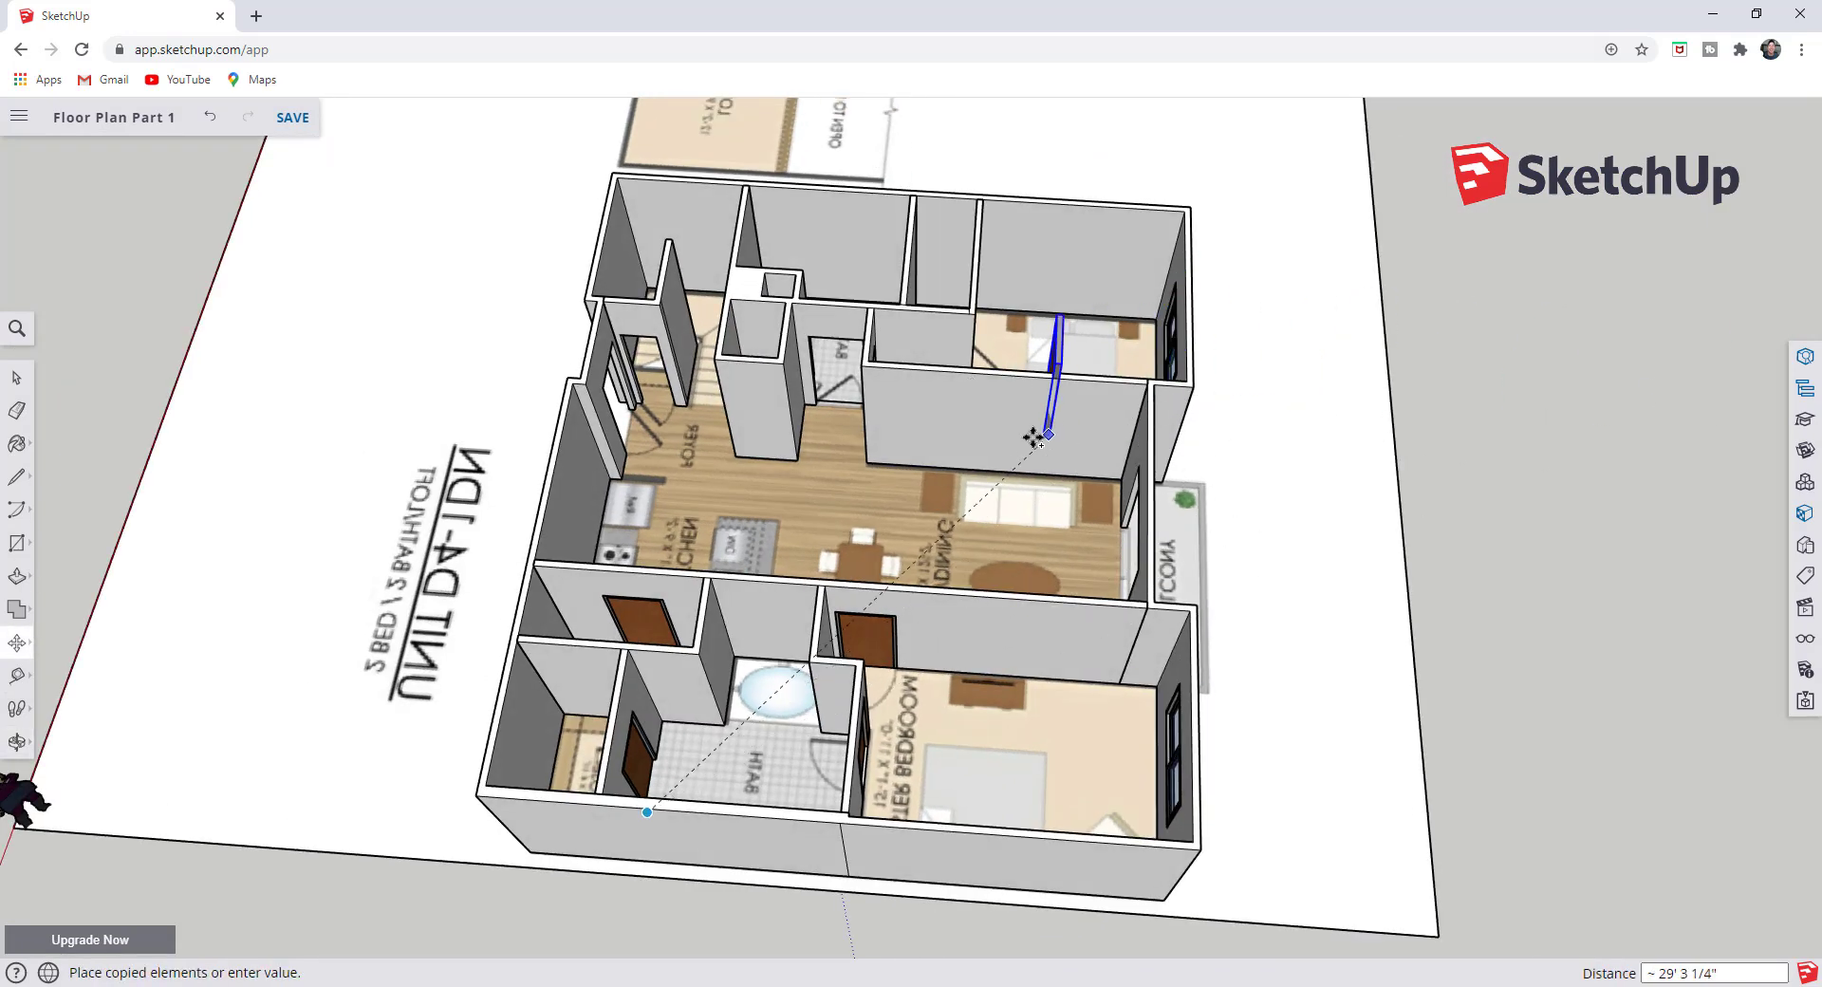
{"action": "key", "text": "Escape"}
{"action": "scroll", "coordinate": [1053, 517], "scroll_direction": "down", "scroll_amount": 2}
{"action": "middle_click_drag", "start_coordinate": [1086, 544], "coordinate": [854, 569]}
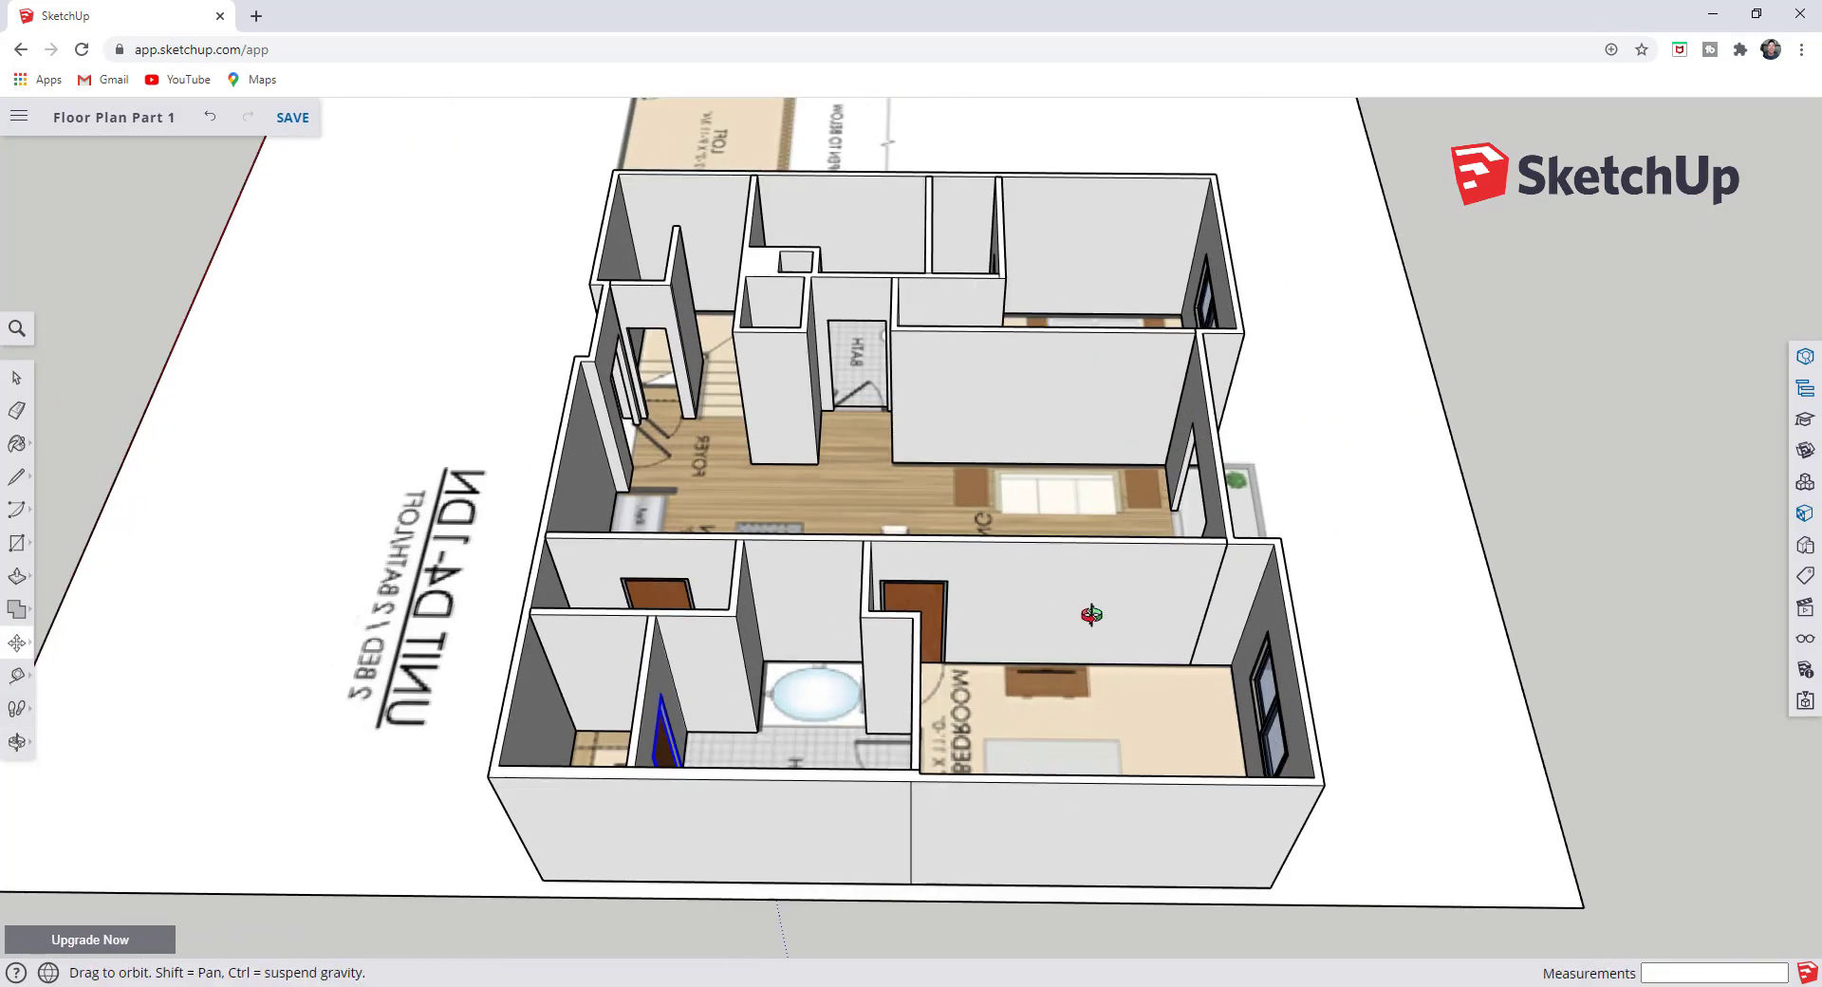